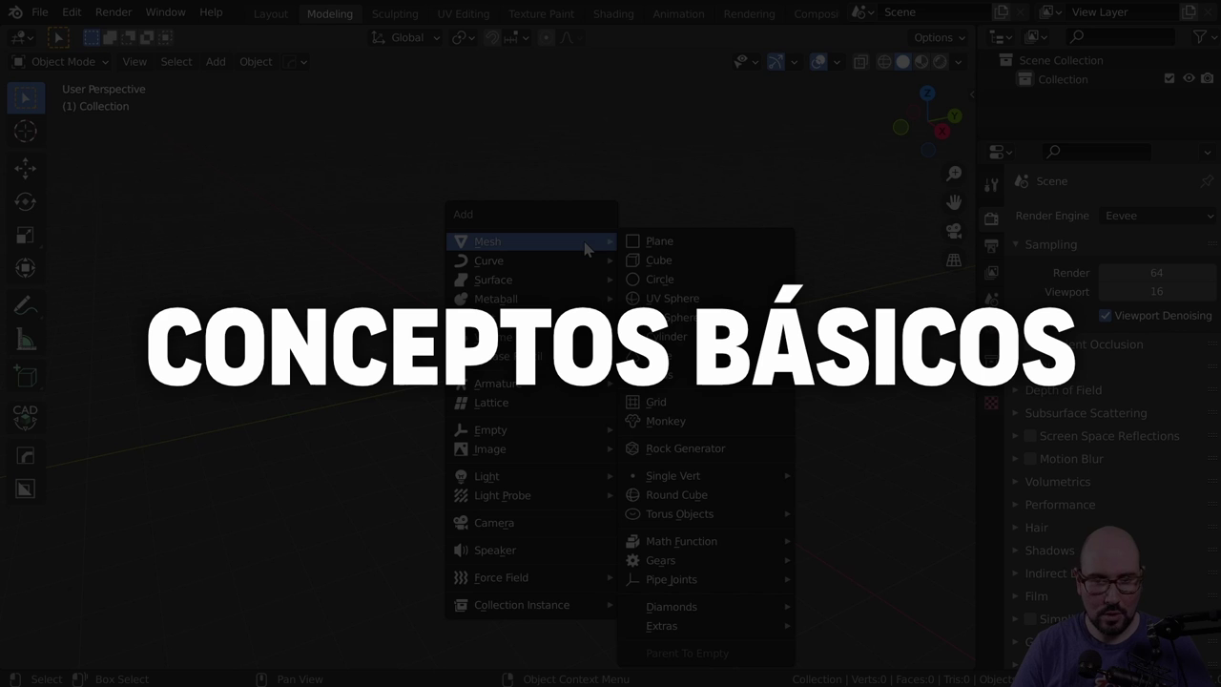
# - Add a cube and give it a Subdivision Surface modifier at viewport level 6
pyautogui.click(697, 260)
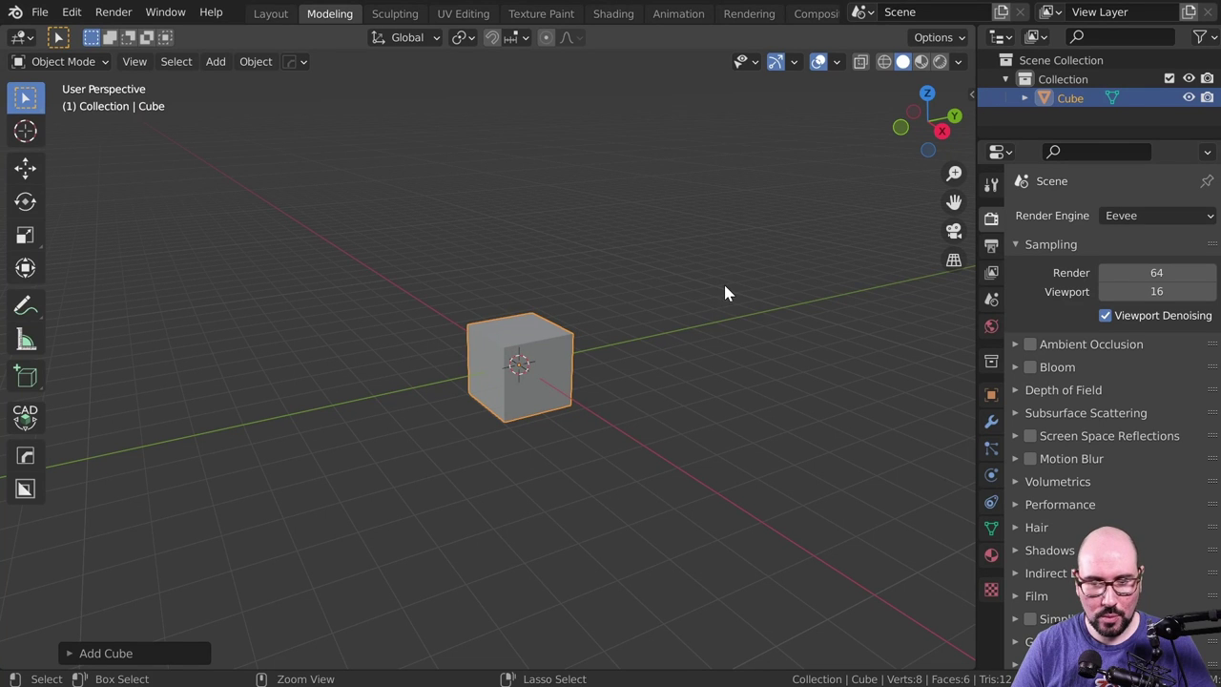
pyautogui.click(991, 421)
pyautogui.click(1105, 214)
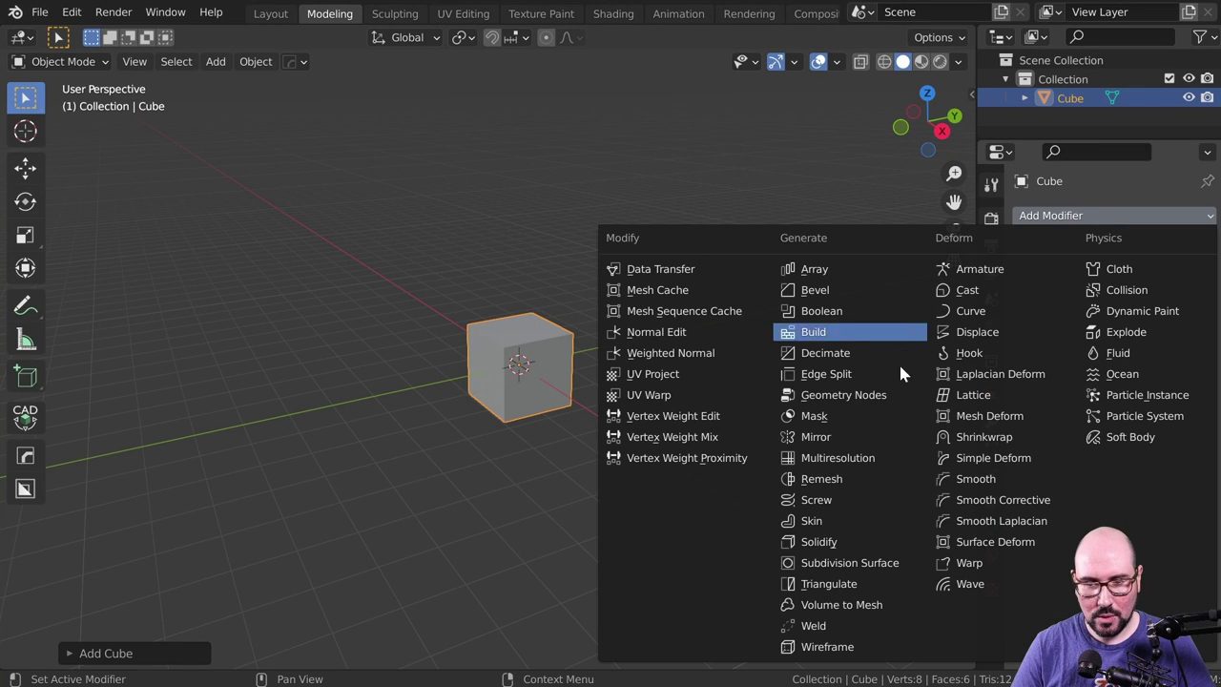
pyautogui.click(858, 563)
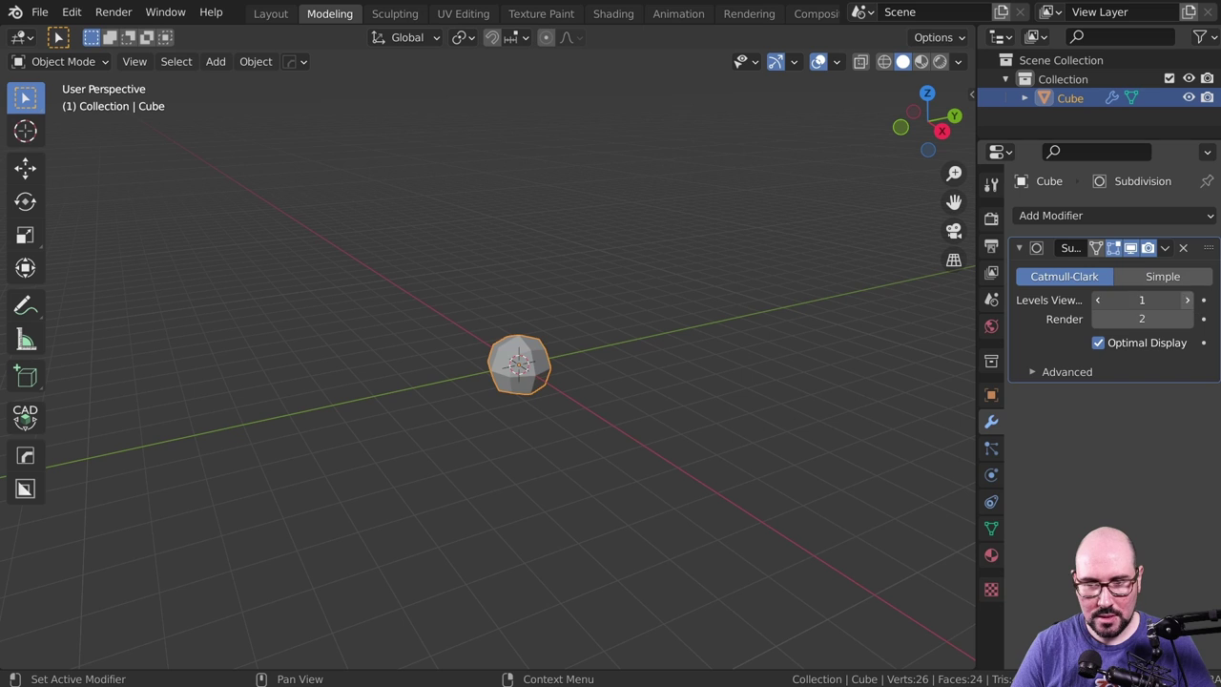
pyautogui.click(1188, 300)
pyautogui.click(1188, 300)
pyautogui.click(1188, 300)
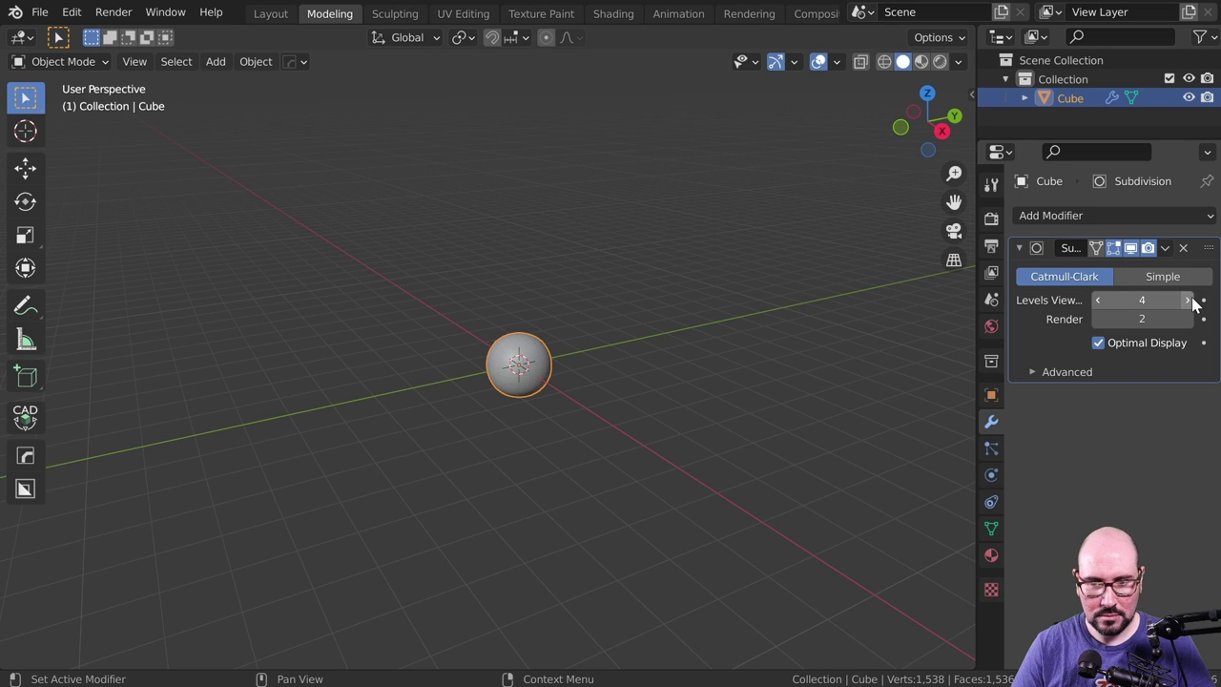
pyautogui.click(1188, 300)
# - Scale the sphere up about threefold and add a Cast modifier
pyautogui.press('s')
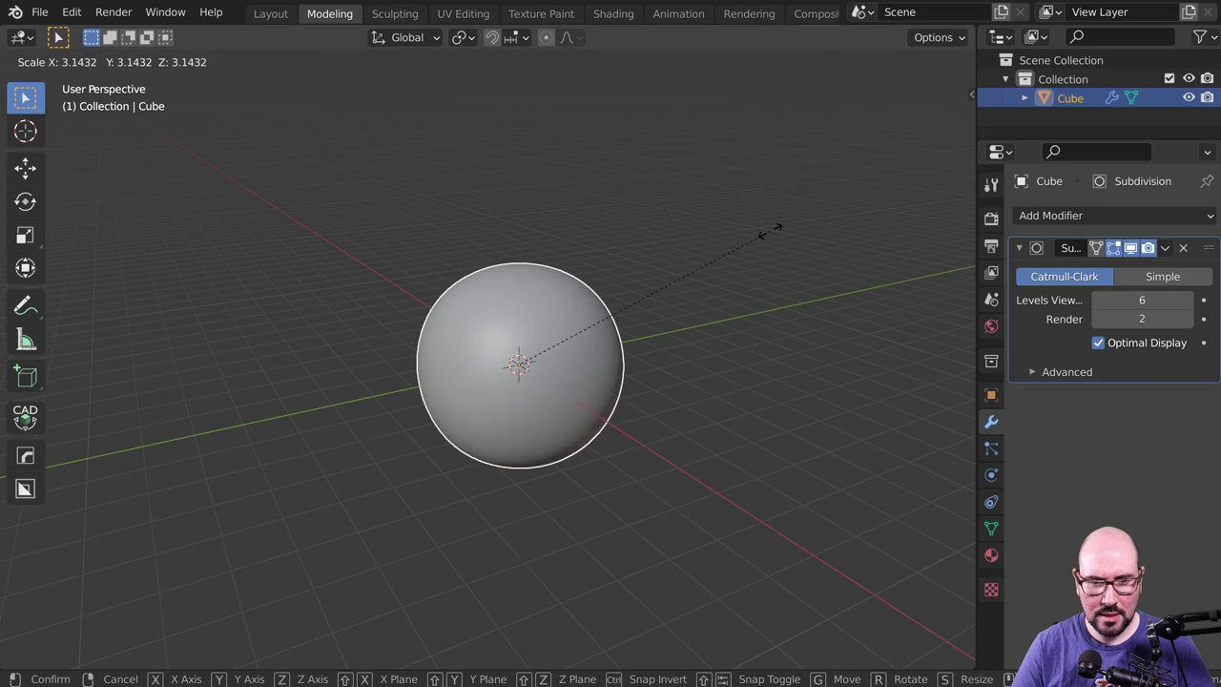
pyautogui.click(814, 196)
pyautogui.click(1122, 210)
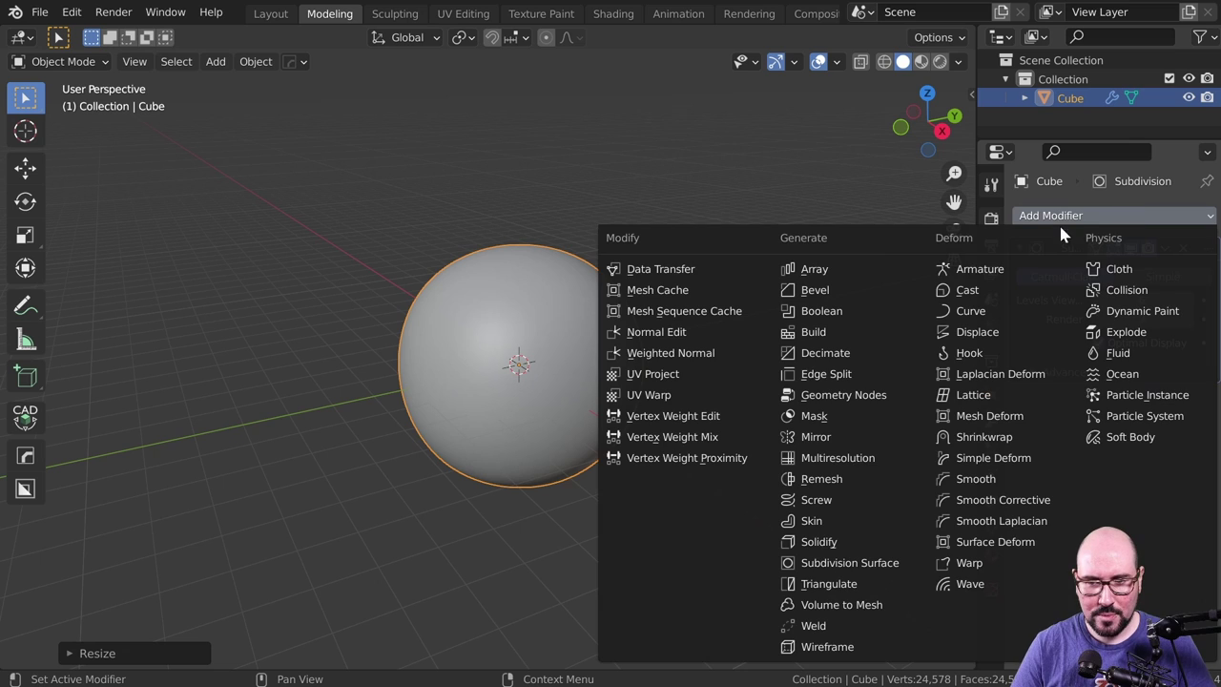
pyautogui.click(992, 297)
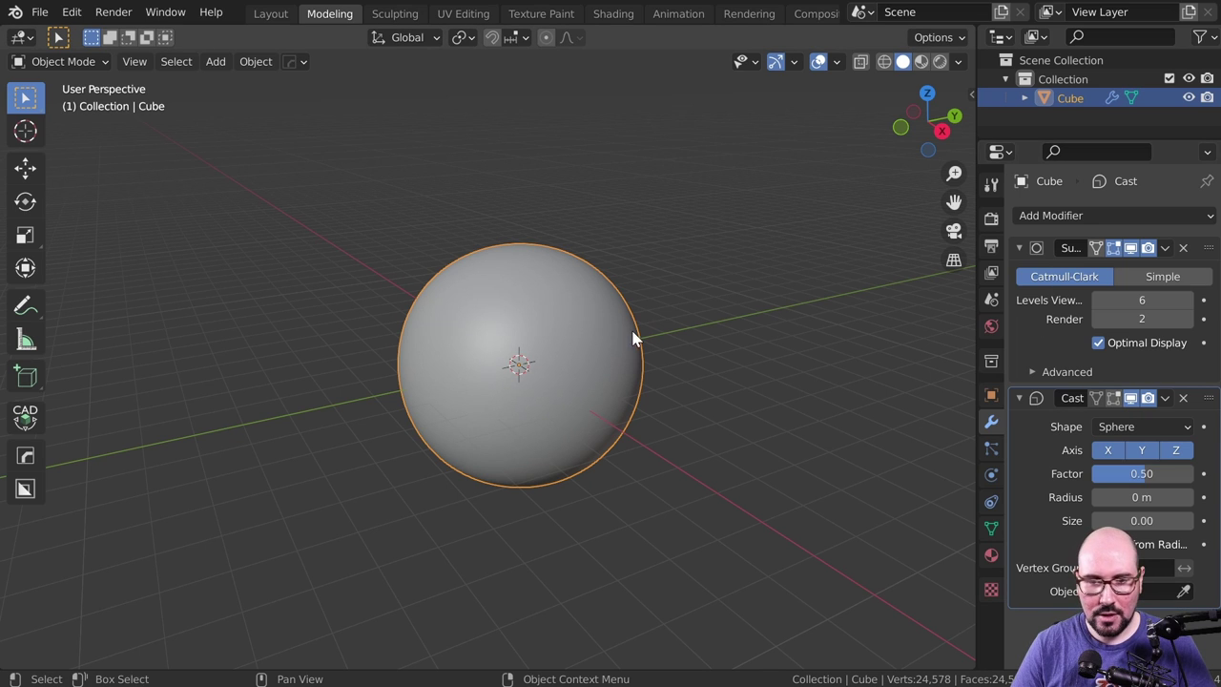
# - Apply Visual Geometry to Mesh and inspect the resulting 24,578 vertices in Edit Mode
pyautogui.hotkey('ctrl', 'a')
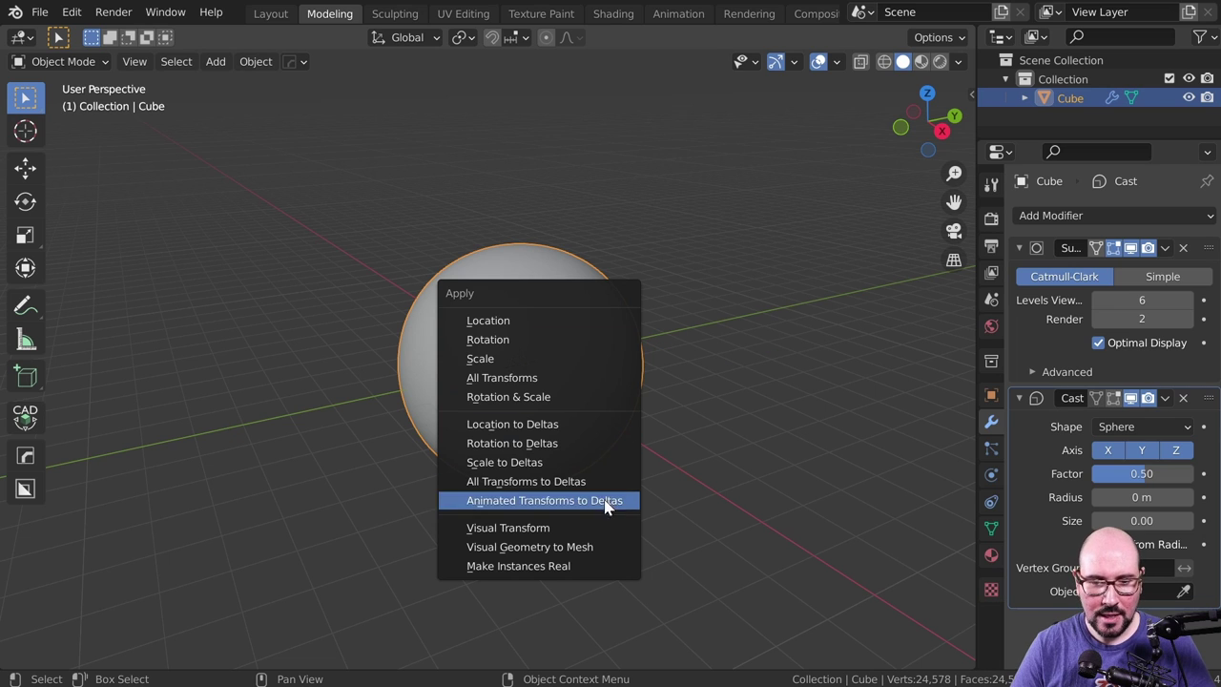
pyautogui.click(596, 547)
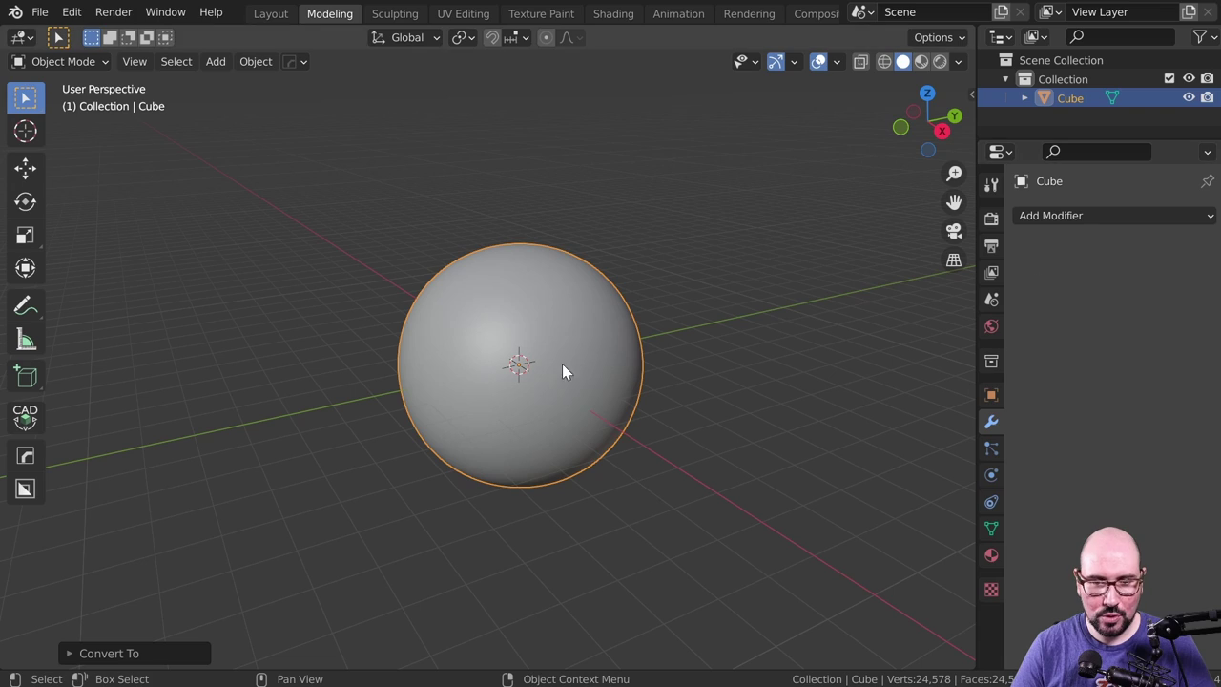
pyautogui.press('Tab')
pyautogui.scroll(2, 567, 354)
pyautogui.scroll(2, 531, 327)
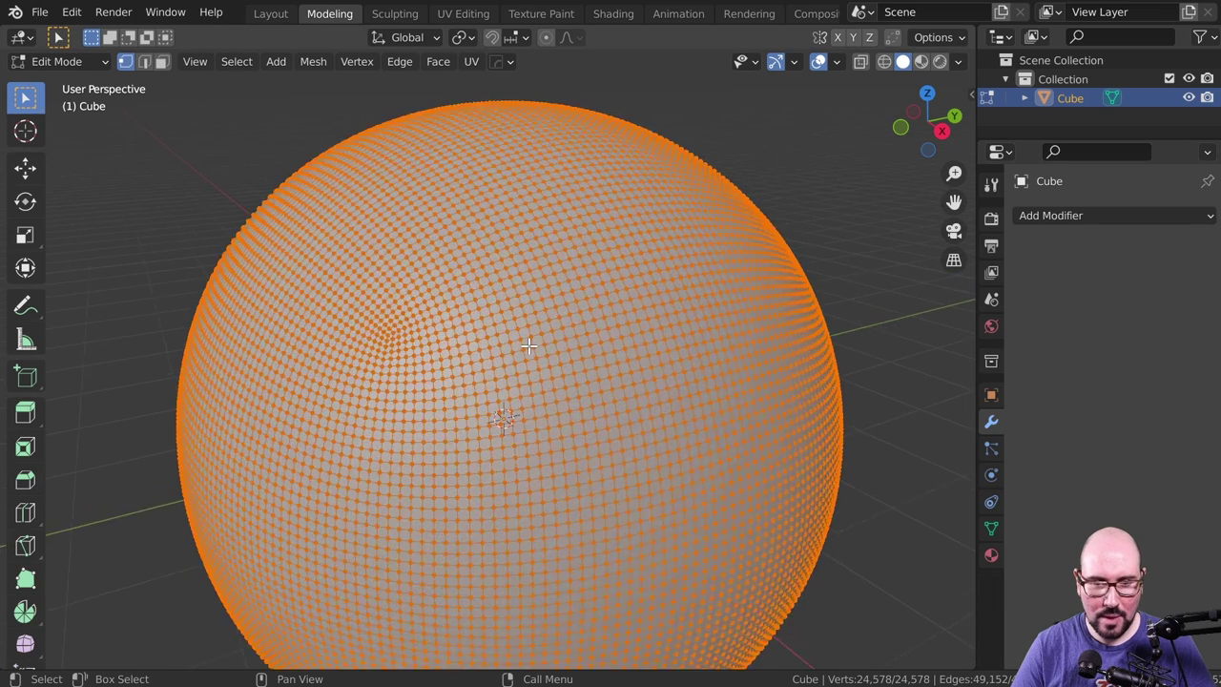
pyautogui.scroll(2, 530, 346)
pyautogui.scroll(-2, 530, 346)
# - Return to Object Mode and center the sphere in the view
pyautogui.press('Tab')
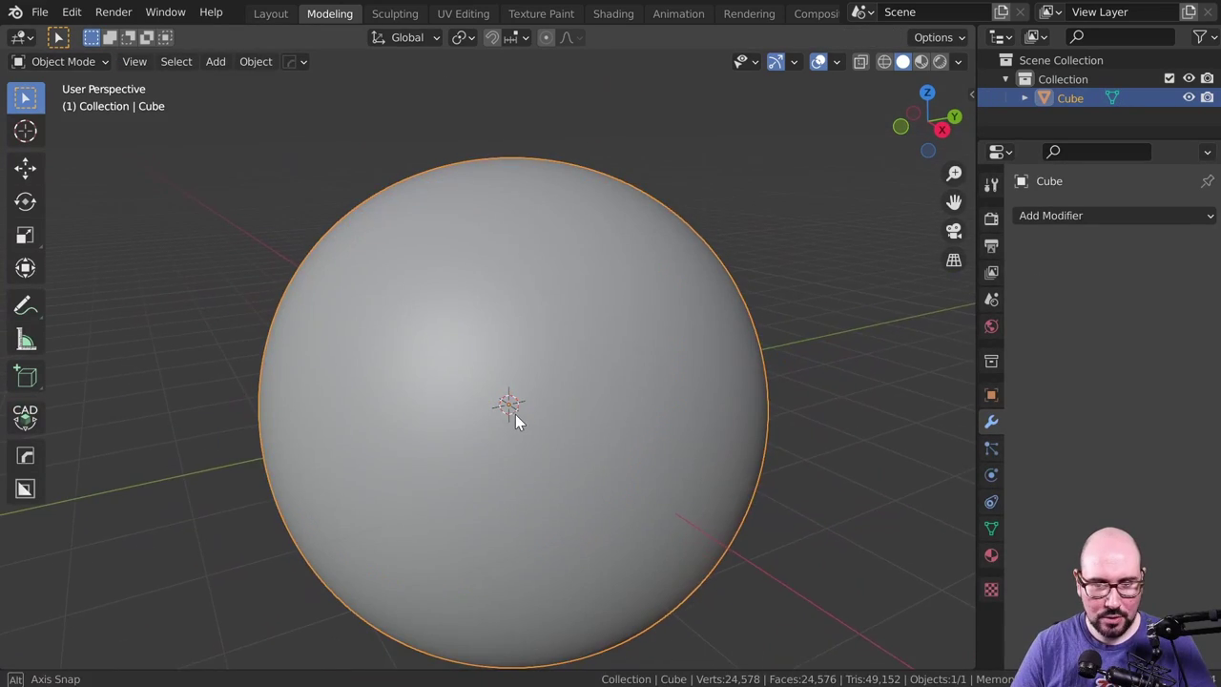
pyautogui.moveTo(515, 414)
pyautogui.keyDown('shift'); pyautogui.mouseDown(button='middle')
pyautogui.moveTo(569, 379)
pyautogui.moveTo(500, 434)
pyautogui.moveTo(642, 384)
pyautogui.moveTo(610, 401)
pyautogui.mouseUp(button='middle'); pyautogui.keyUp('shift')
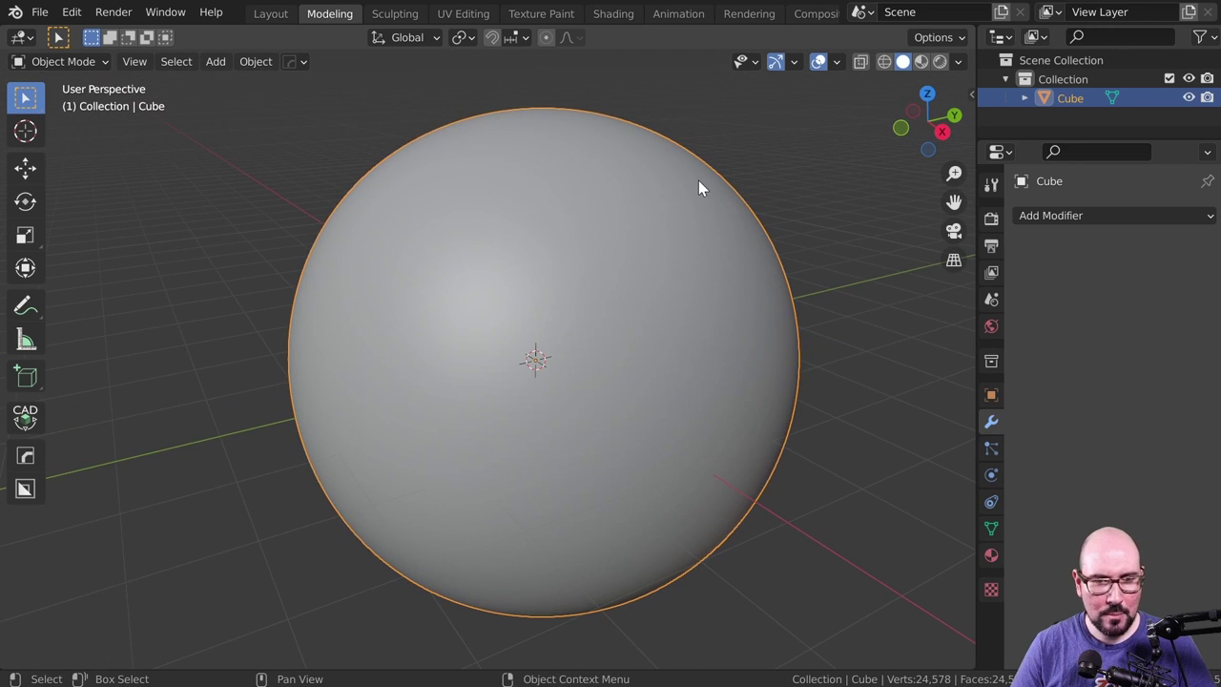
pyautogui.hotkey('ctrl', 'Tab')
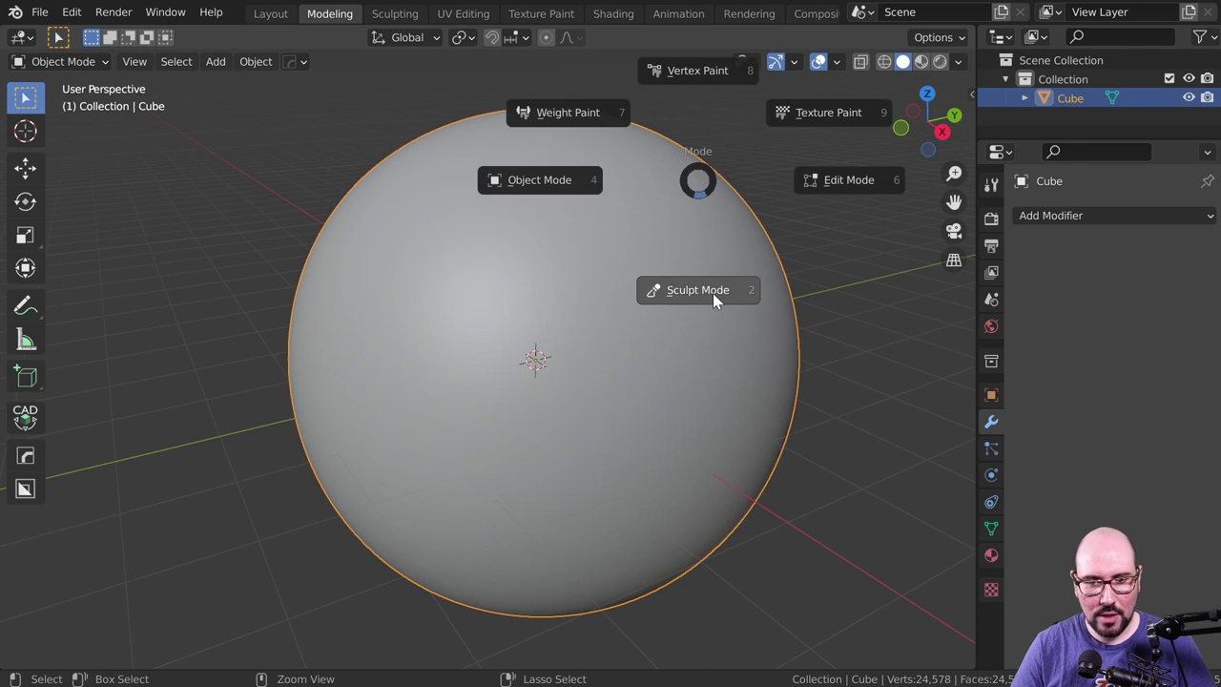
# - Enter Sculpt Mode and try three Draw brush test strokes, undoing each one
pyautogui.click(712, 293)
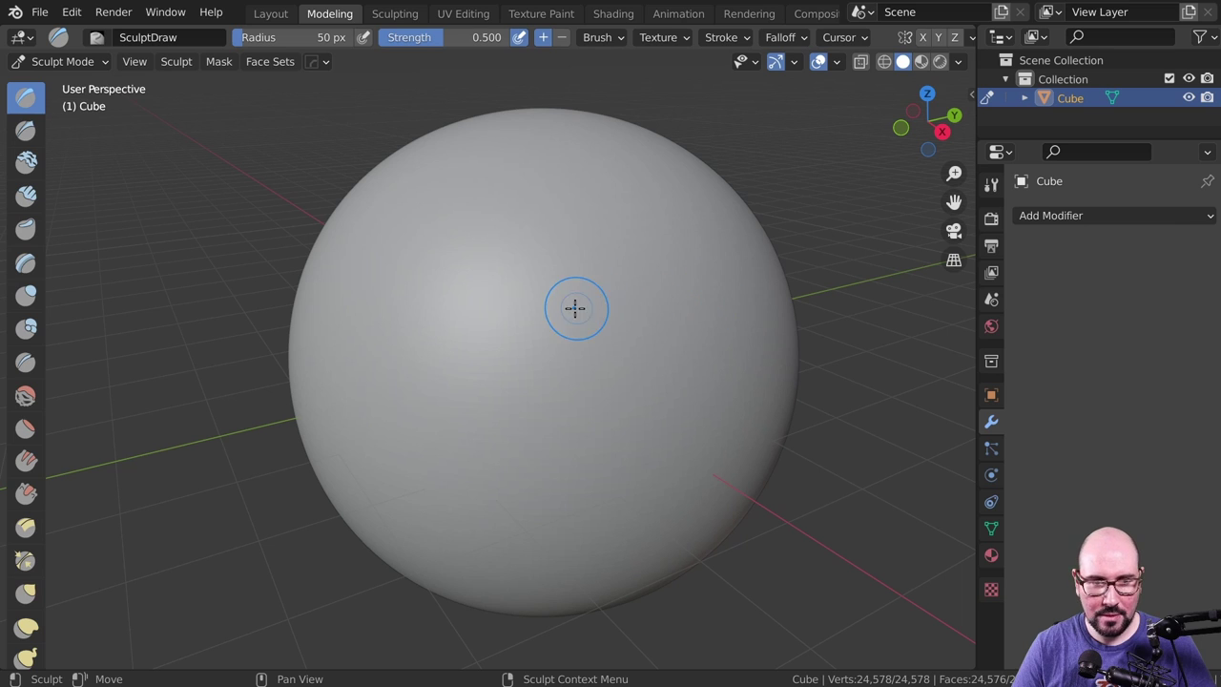
pyautogui.moveTo(659, 205)
pyautogui.mouseDown()
pyautogui.moveTo(636, 248)
pyautogui.moveTo(499, 368)
pyautogui.moveTo(690, 337)
pyautogui.mouseUp()
pyautogui.hotkey('ctrl', 'z')
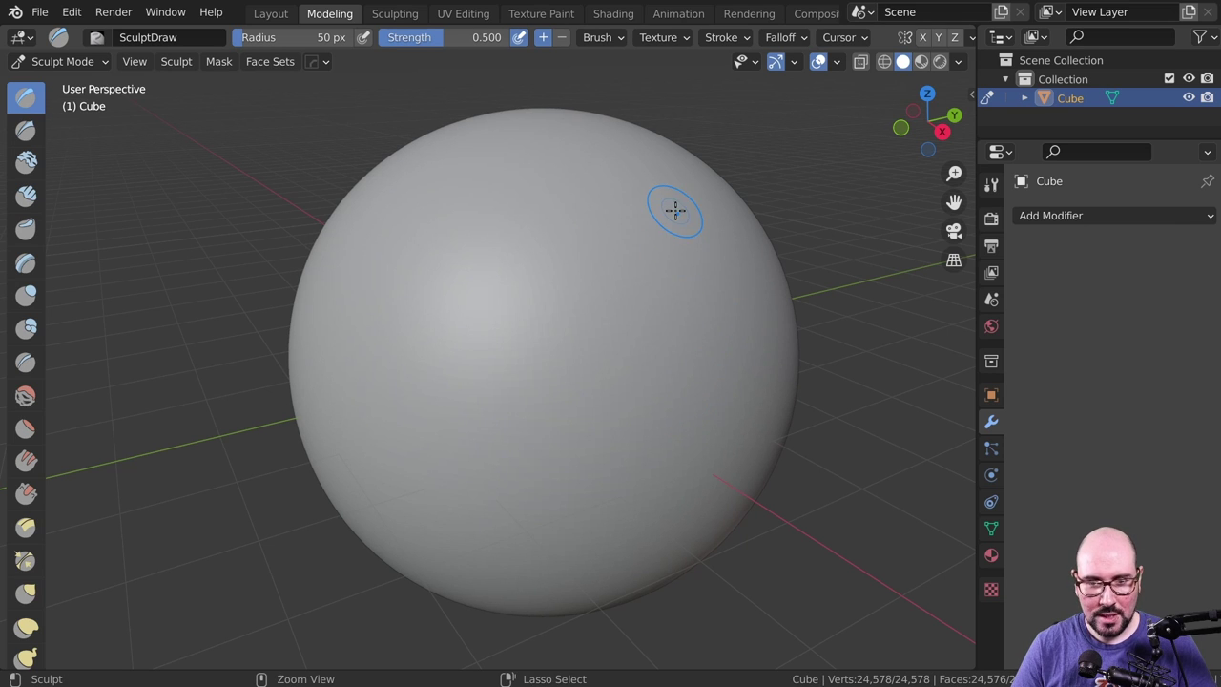
pyautogui.moveTo(675, 208)
pyautogui.mouseDown()
pyautogui.moveTo(602, 311)
pyautogui.moveTo(511, 377)
pyautogui.mouseUp()
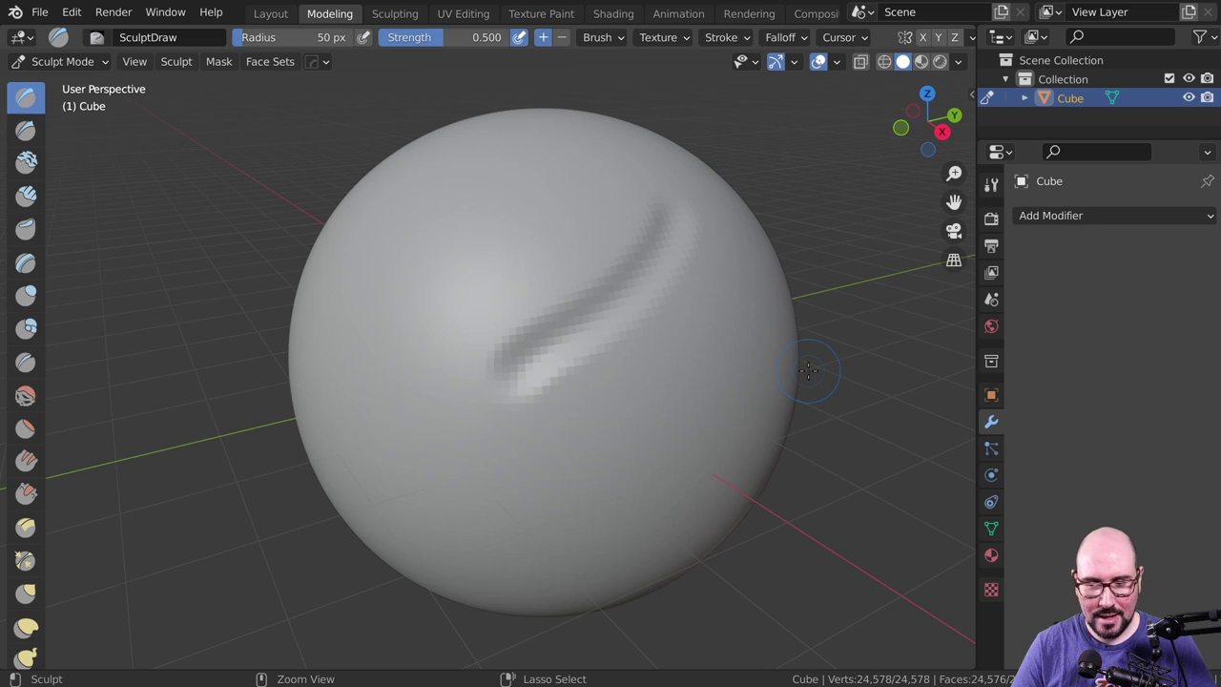
pyautogui.hotkey('ctrl', 'z')
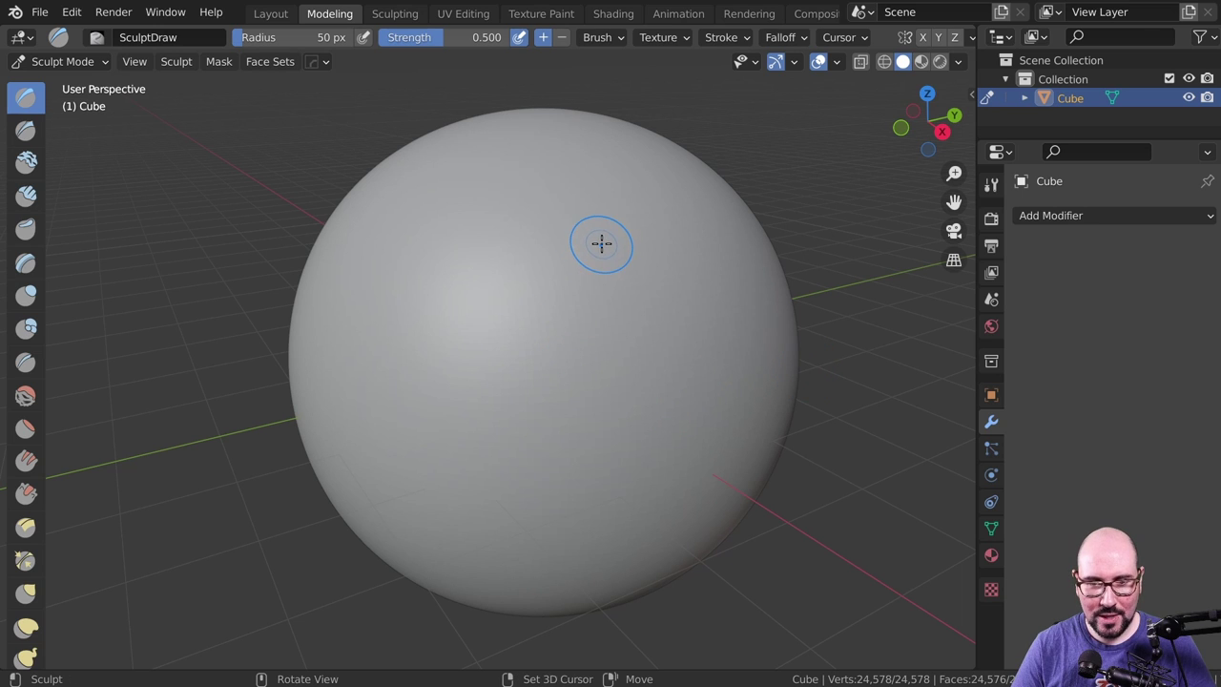
pyautogui.moveTo(482, 348); pyautogui.dragTo(516, 377)
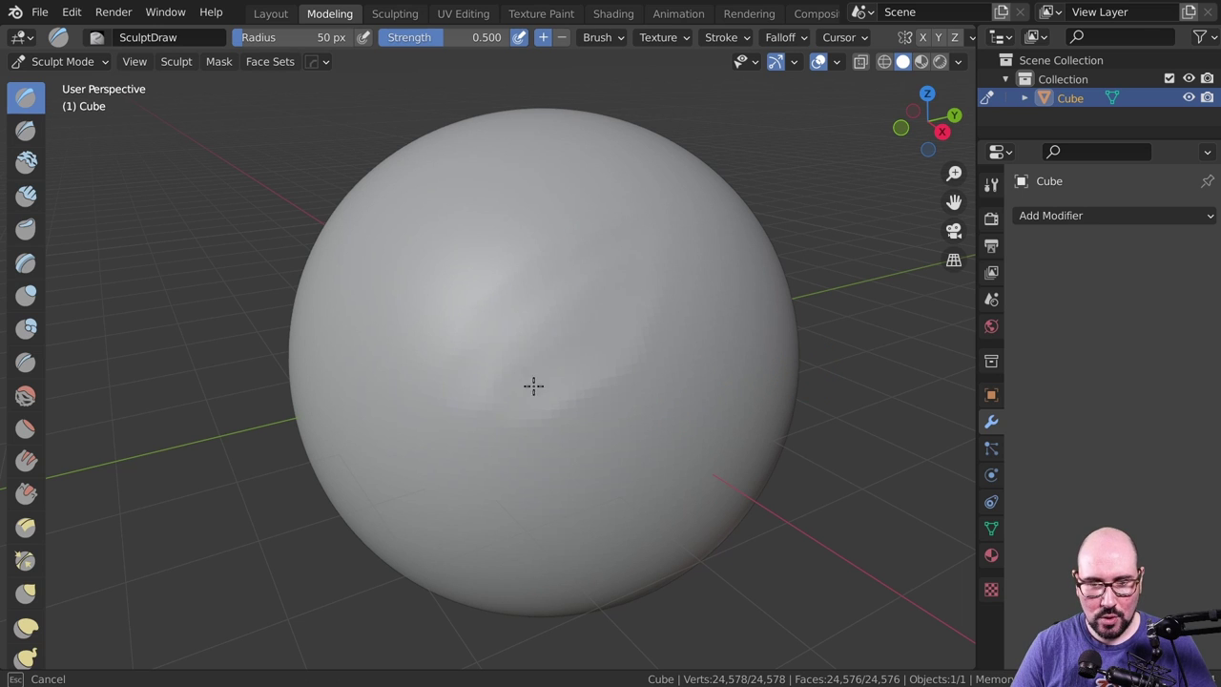
pyautogui.hotkey('ctrl', 'z')
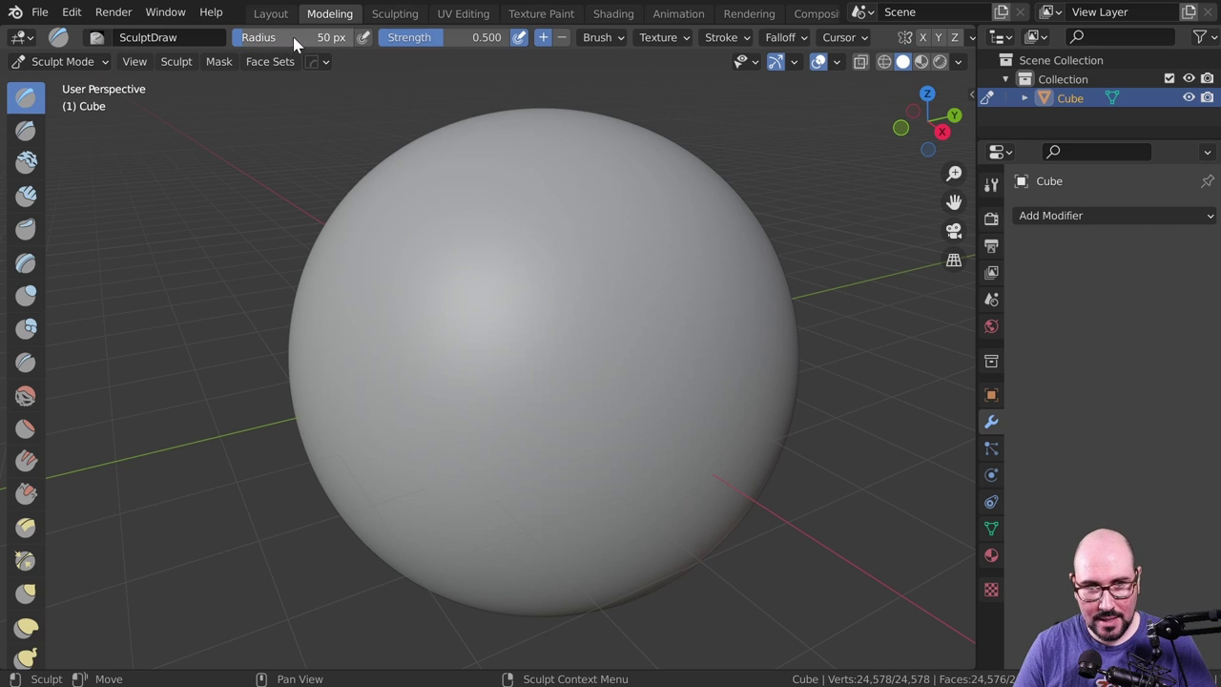
# - Set the SculptDraw brush to a 68 px radius and 0.861 strength
pyautogui.moveTo(253, 46)
pyautogui.mouseDown()
pyautogui.moveTo(329, 46)
pyautogui.moveTo(255, 43)
pyautogui.mouseUp()
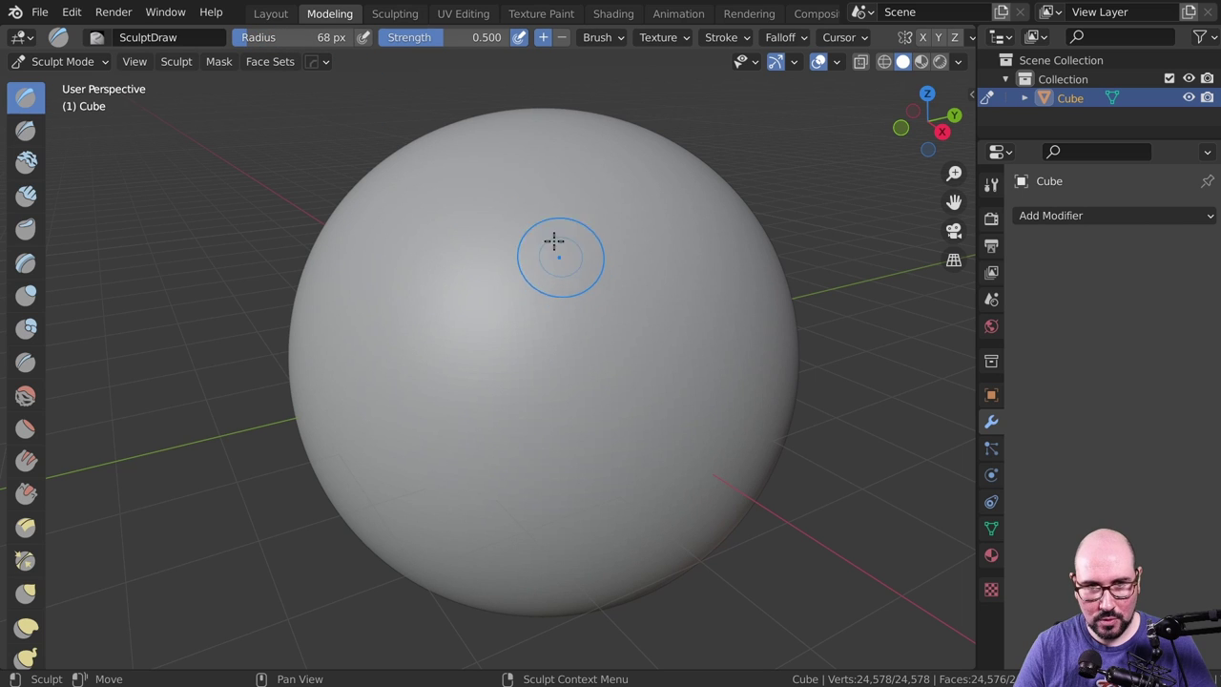
pyautogui.moveTo(443, 37)
pyautogui.mouseDown()
pyautogui.moveTo(481, 37)
pyautogui.moveTo(399, 37)
pyautogui.moveTo(451, 37)
pyautogui.moveTo(441, 37)
pyautogui.mouseUp()
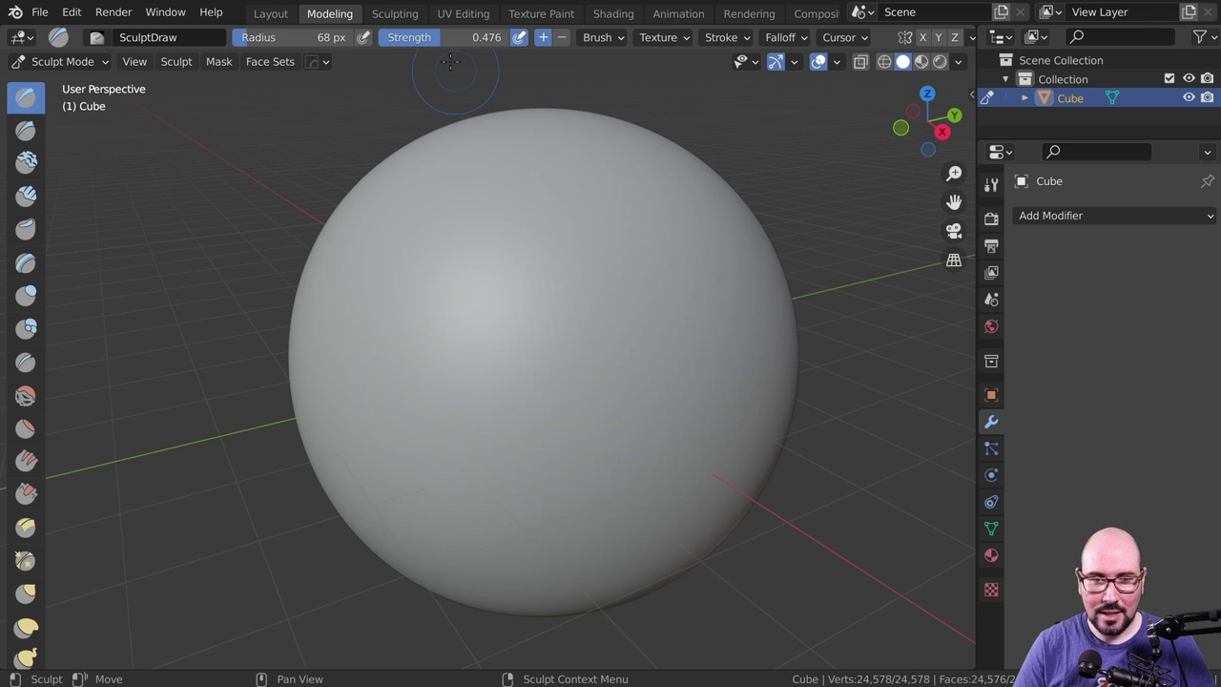
pyautogui.moveTo(445, 39); pyautogui.dragTo(506, 39)
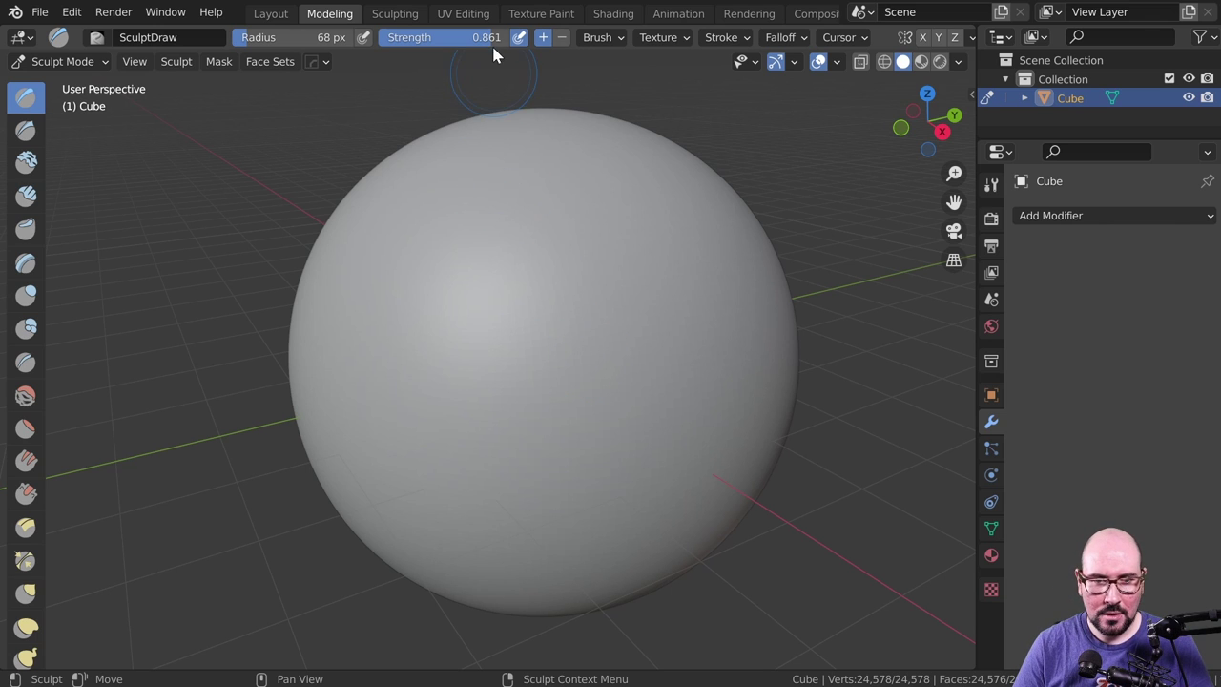
# - Lower brush strength to 0.163, undo a soft test stroke, and begin resizing the radius
pyautogui.moveTo(444, 36); pyautogui.dragTo(400, 37)
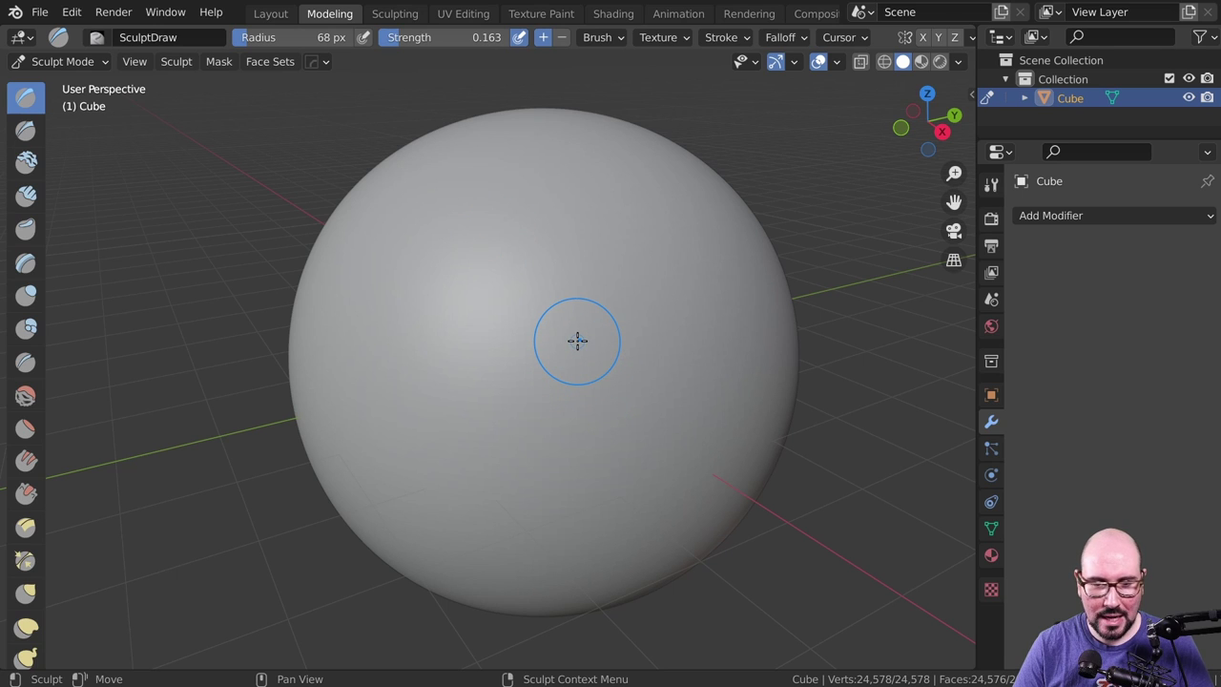
pyautogui.moveTo(578, 341); pyautogui.dragTo(547, 347)
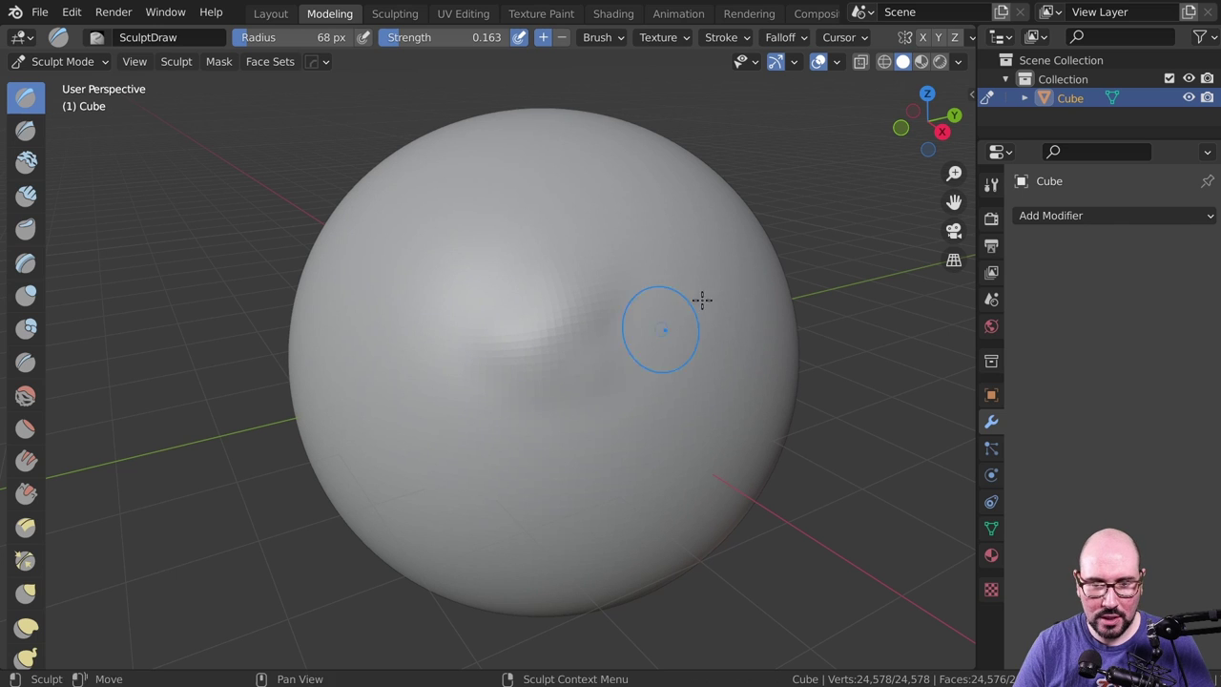
pyautogui.hotkey('ctrl', 'z')
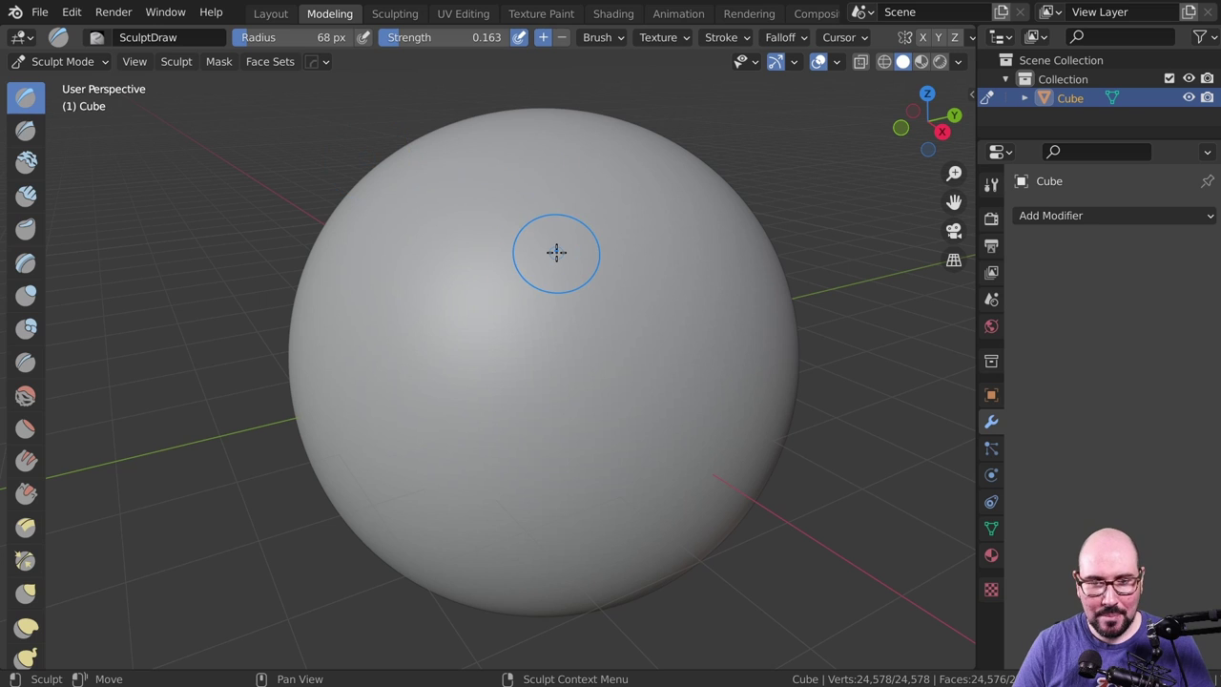
pyautogui.rightClick(558, 281)
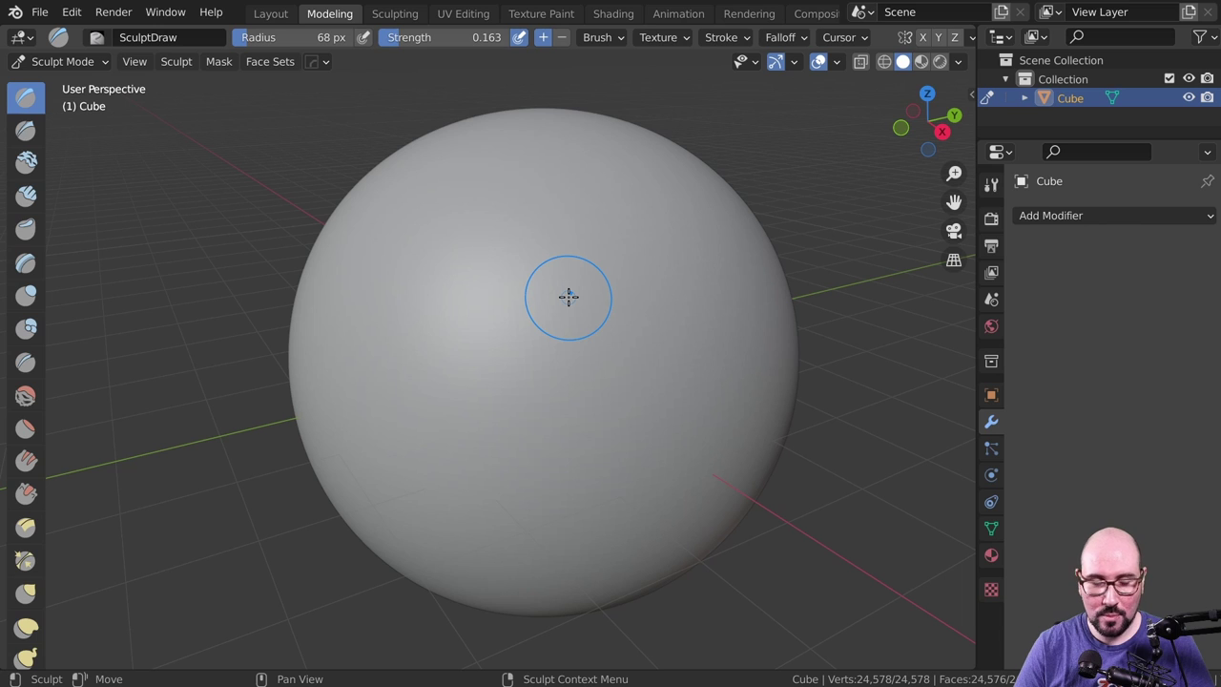
pyautogui.press('f')
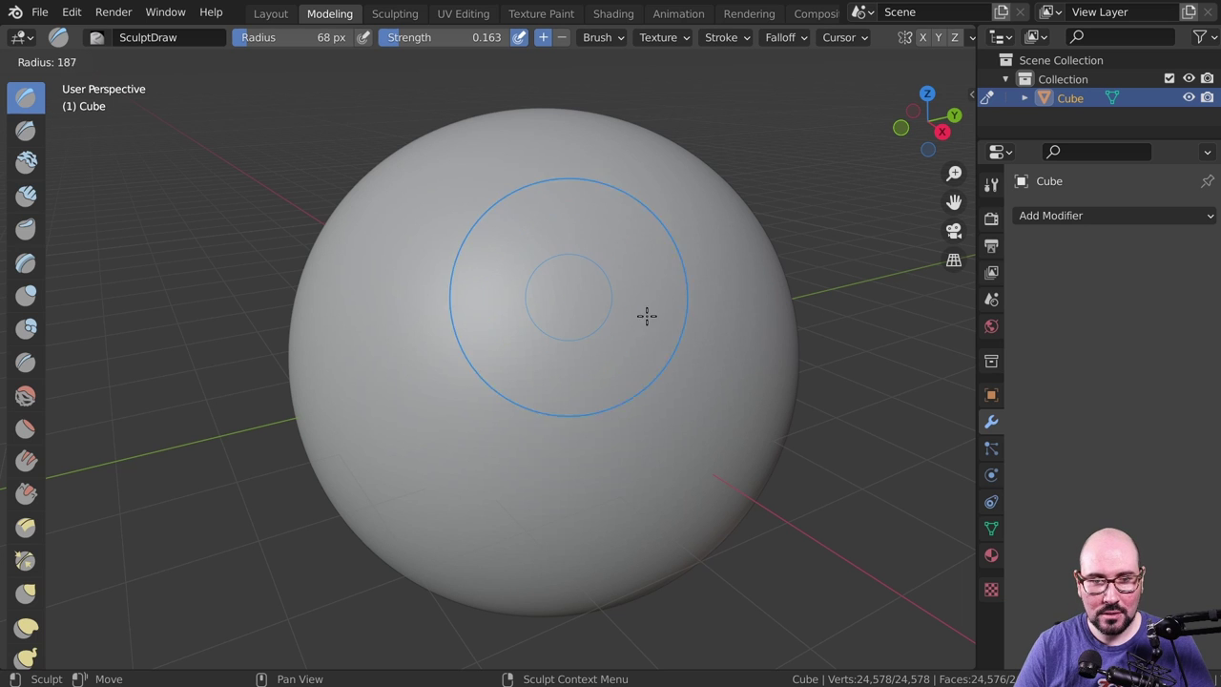
# - Set the brush radius to 236 px and its strength to 0.531
pyautogui.click(675, 365)
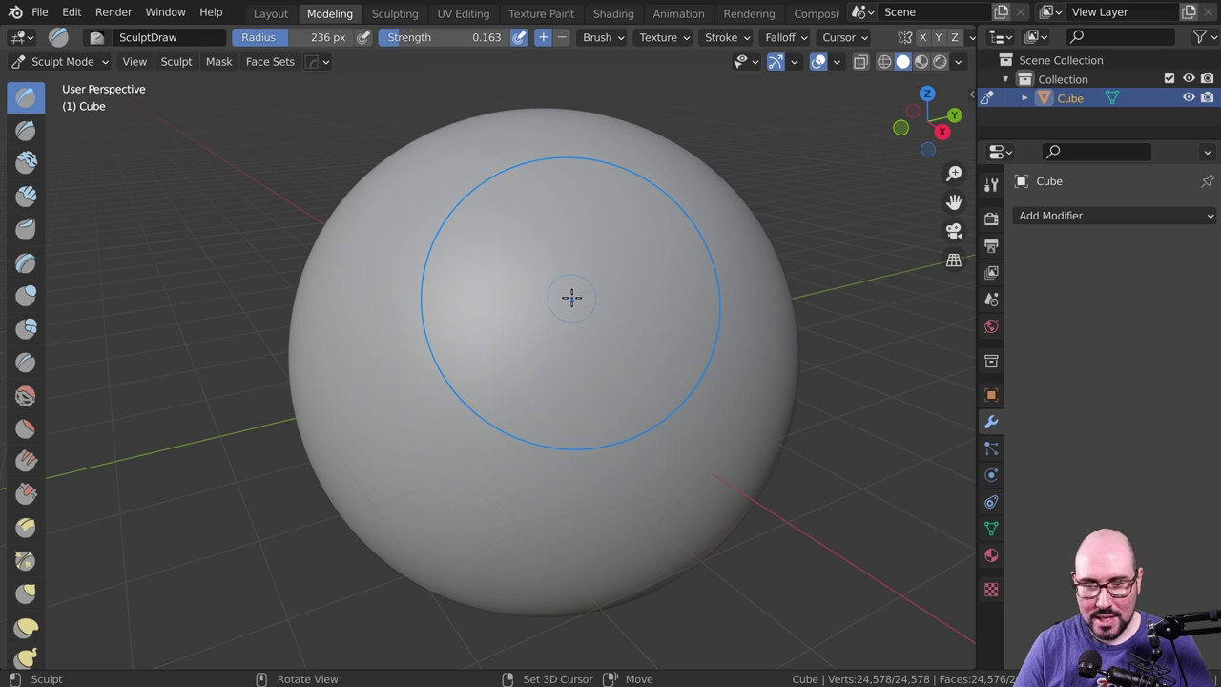
pyautogui.hotkey('shift', 'f')
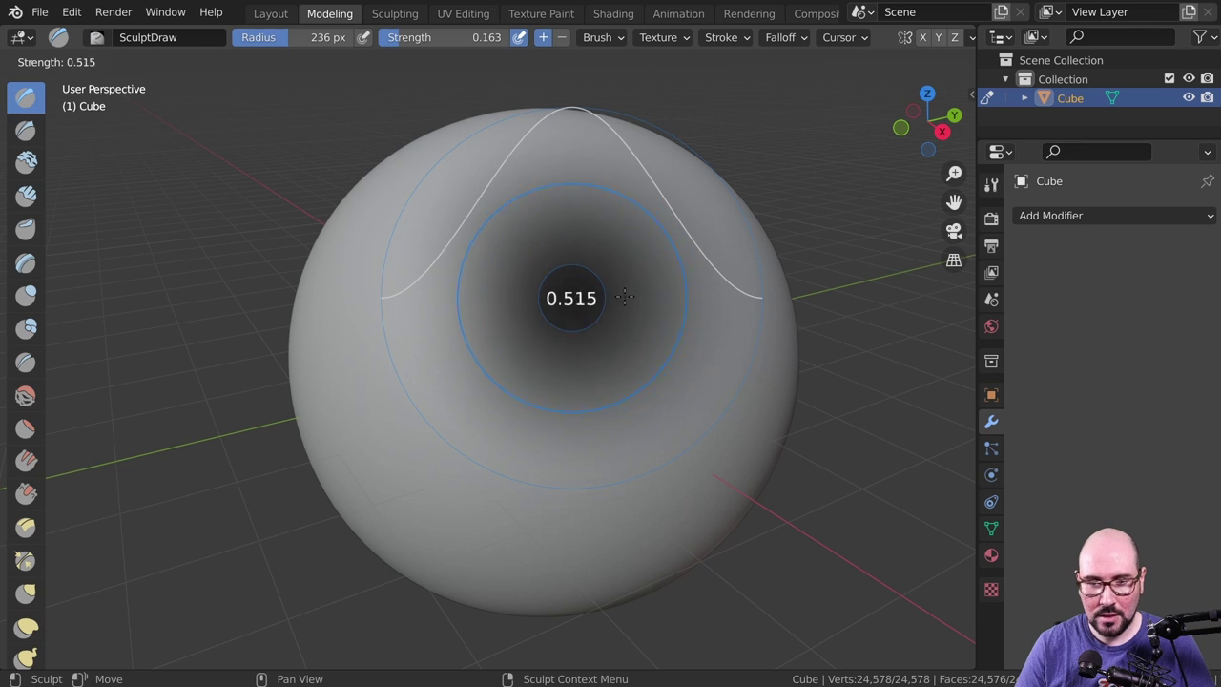
pyautogui.click(577, 111)
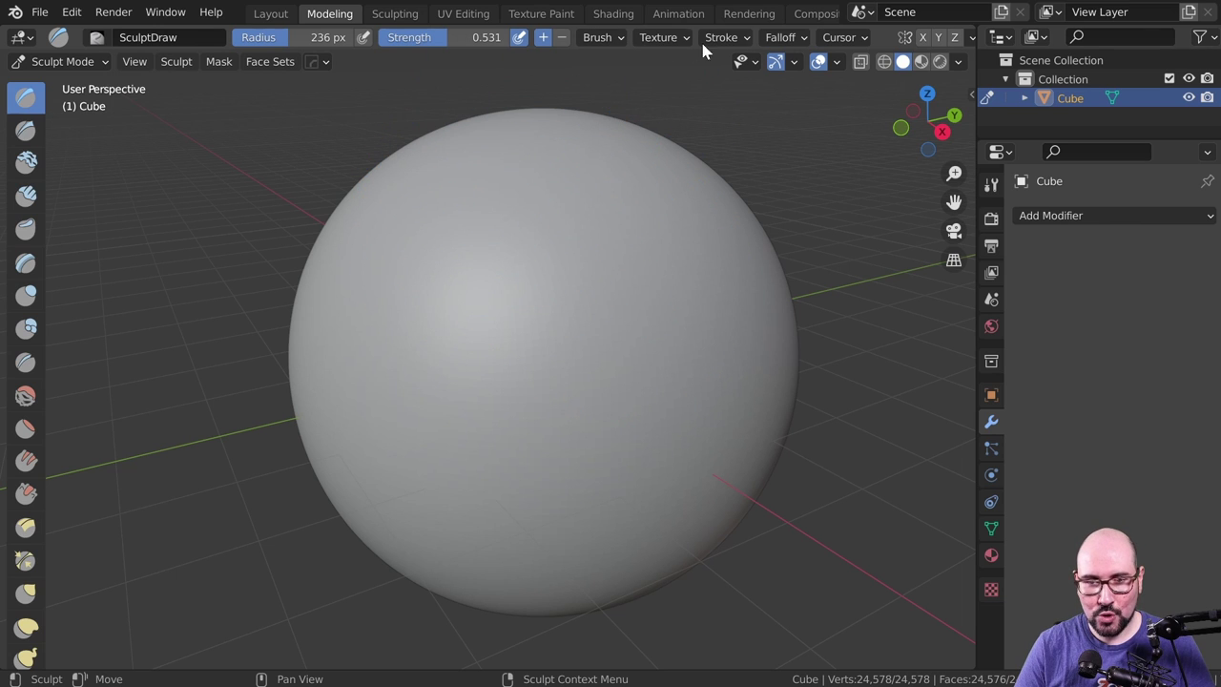
# - Look through the Brush and Texture settings in the sculpt header
pyautogui.click(604, 37)
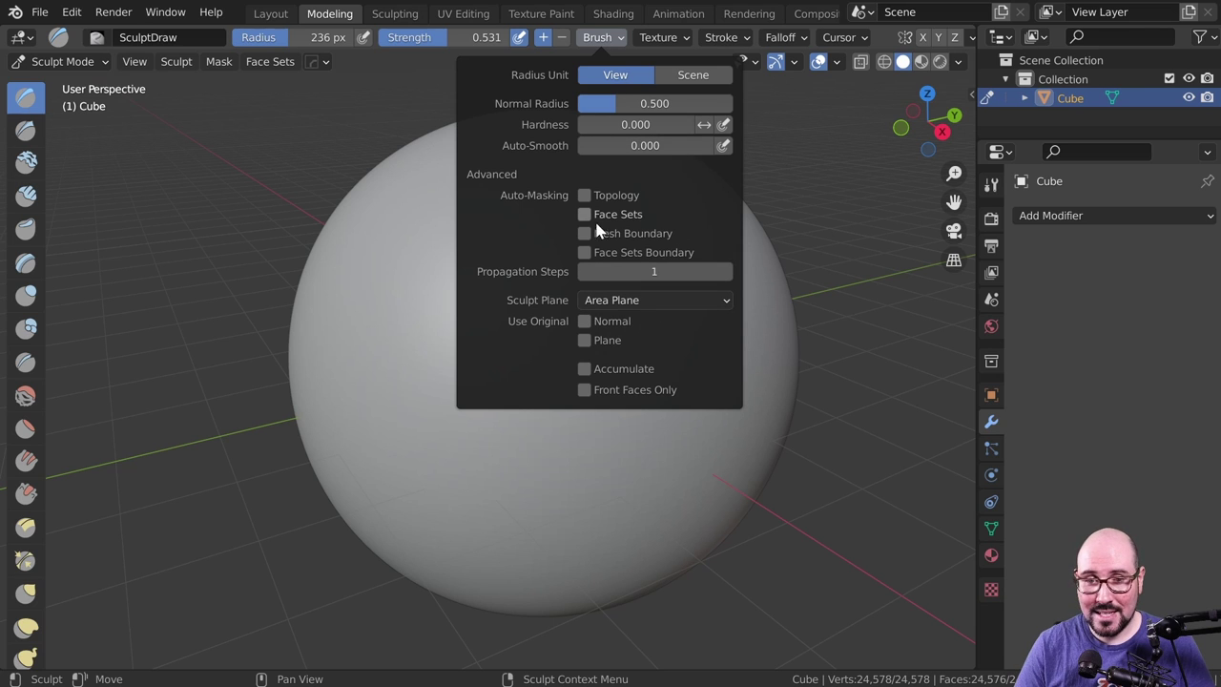
pyautogui.click(656, 40)
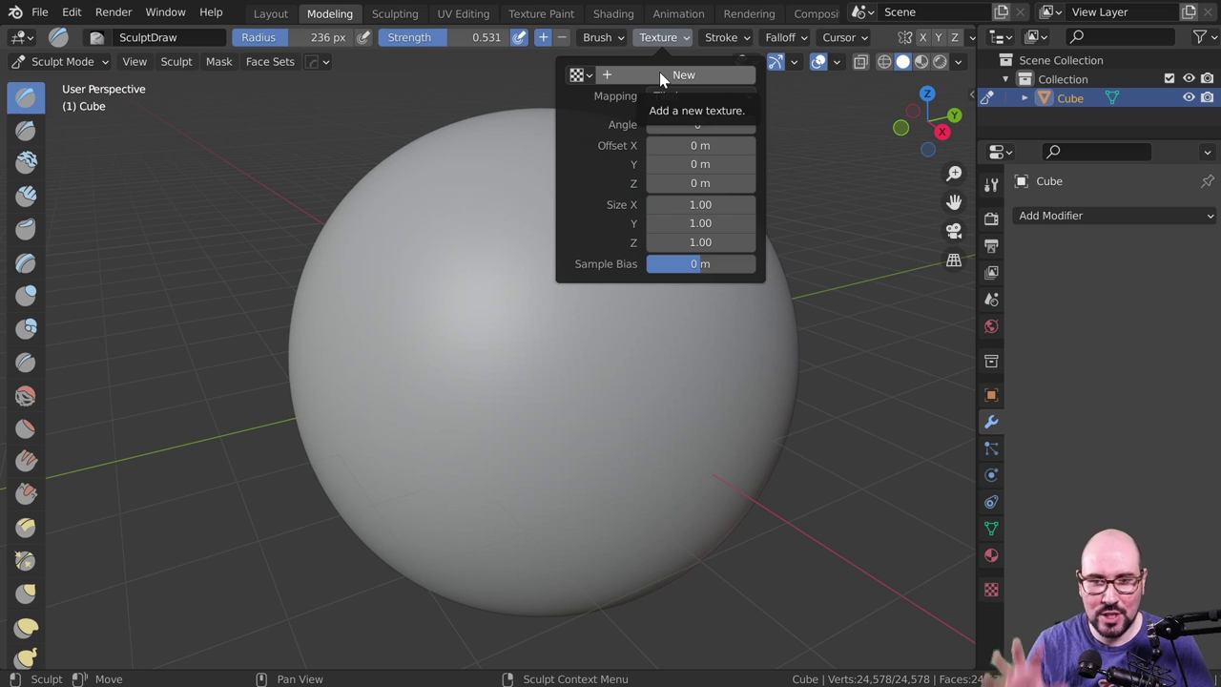
pyautogui.moveTo(727, 37)
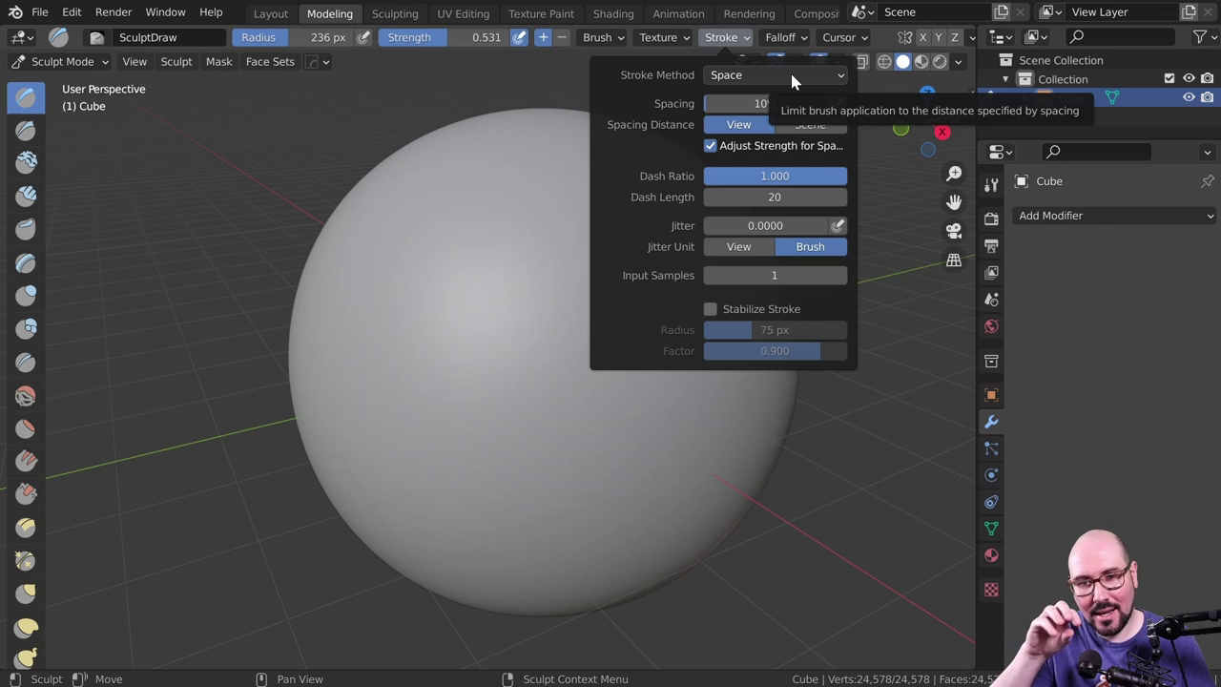
# - Keep the Space stroke method, set spacing to 10%, and show the Falloff settings
pyautogui.click(792, 76)
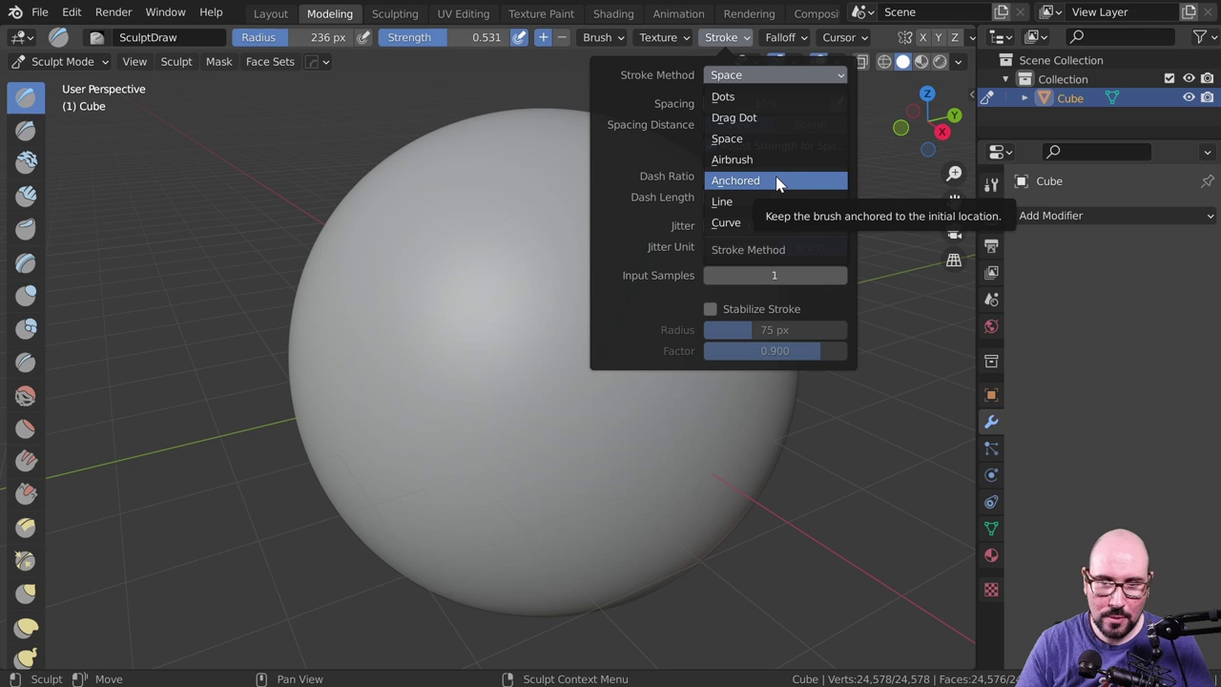
pyautogui.click(740, 140)
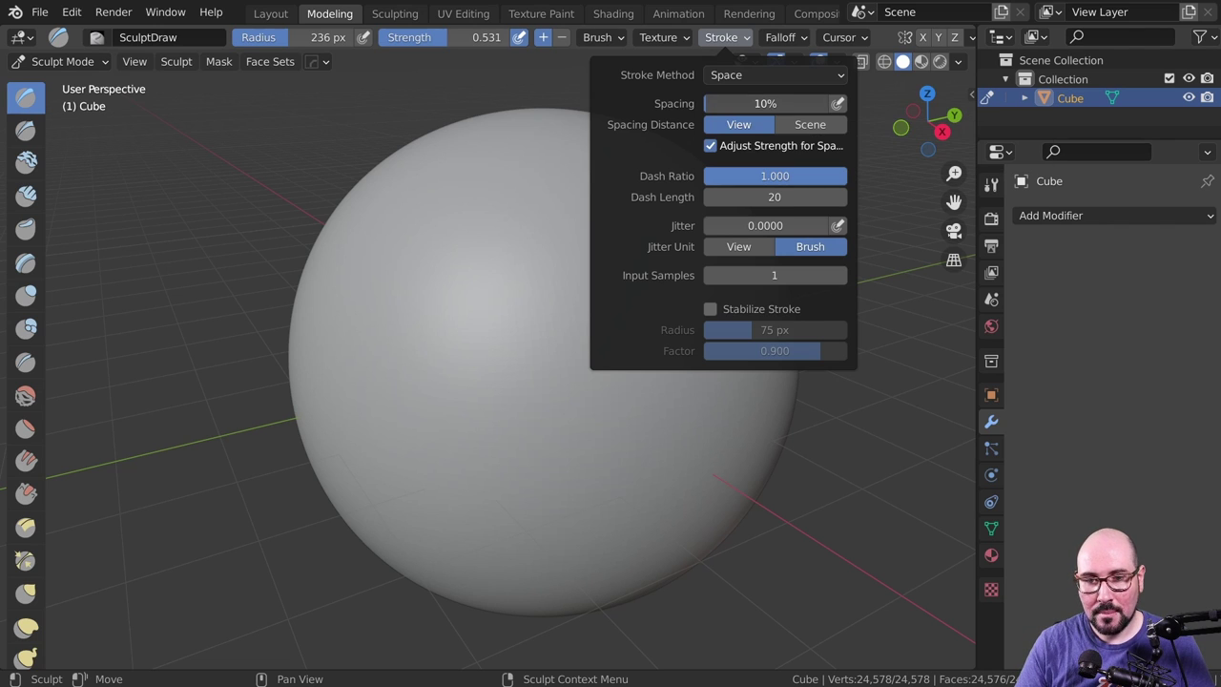
pyautogui.click(734, 104)
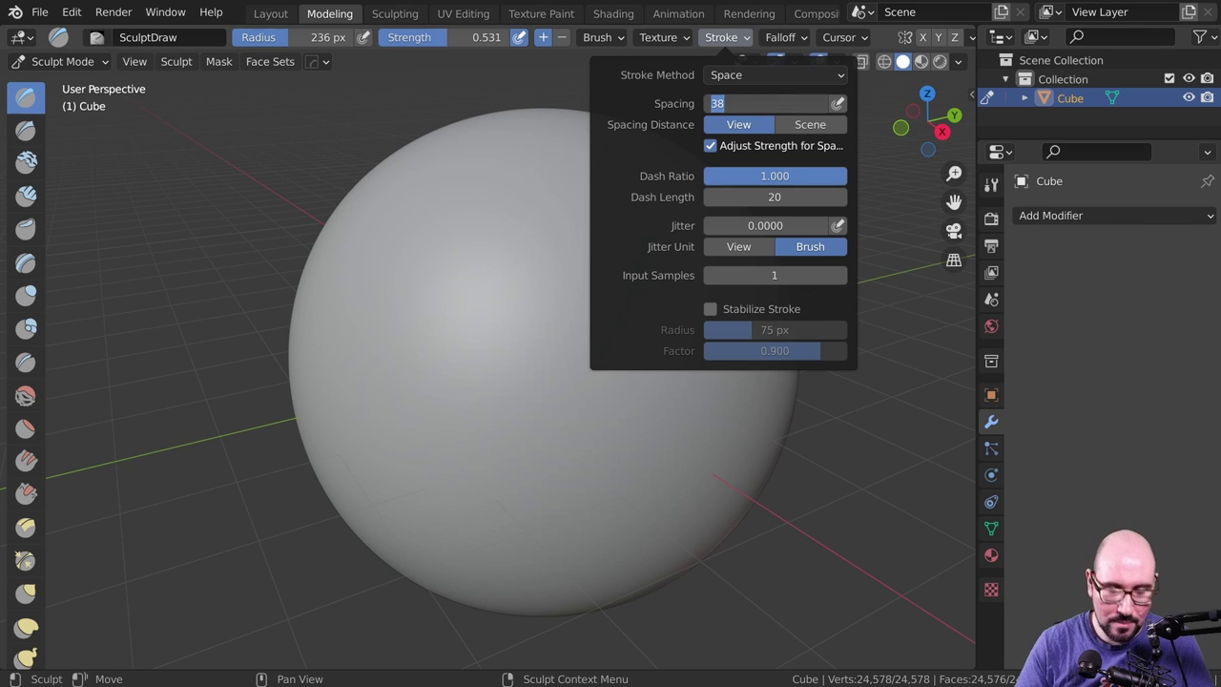
pyautogui.write('10')
pyautogui.press('Return')
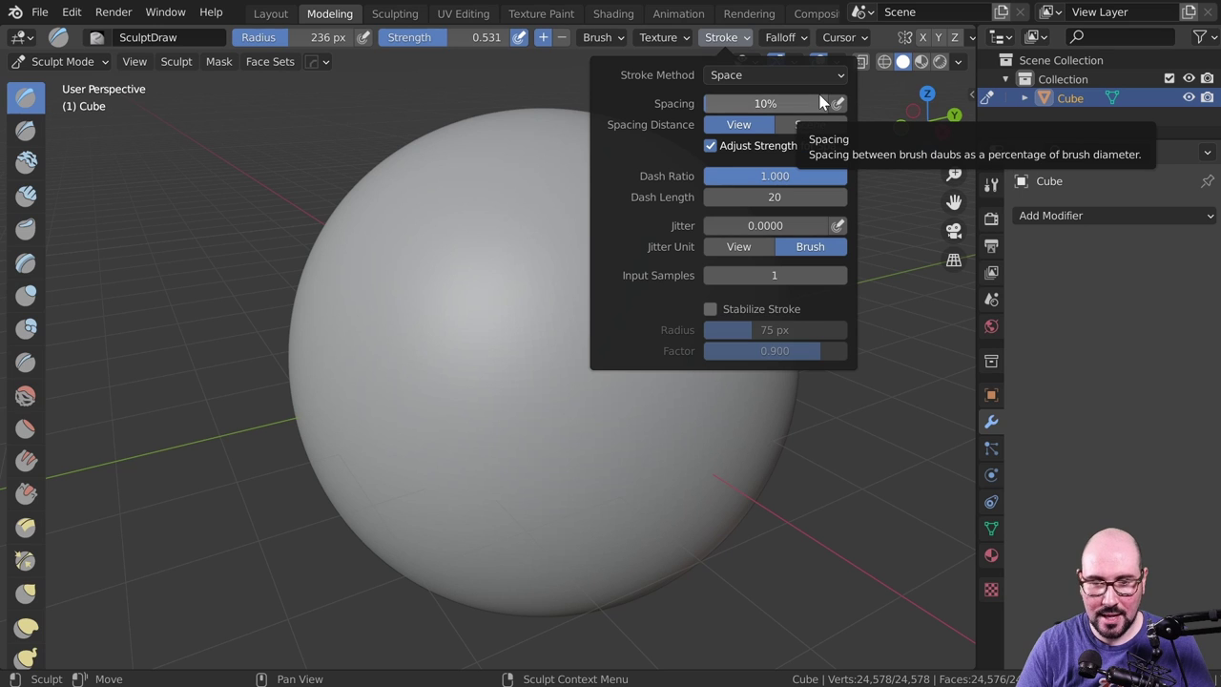
pyautogui.click(804, 38)
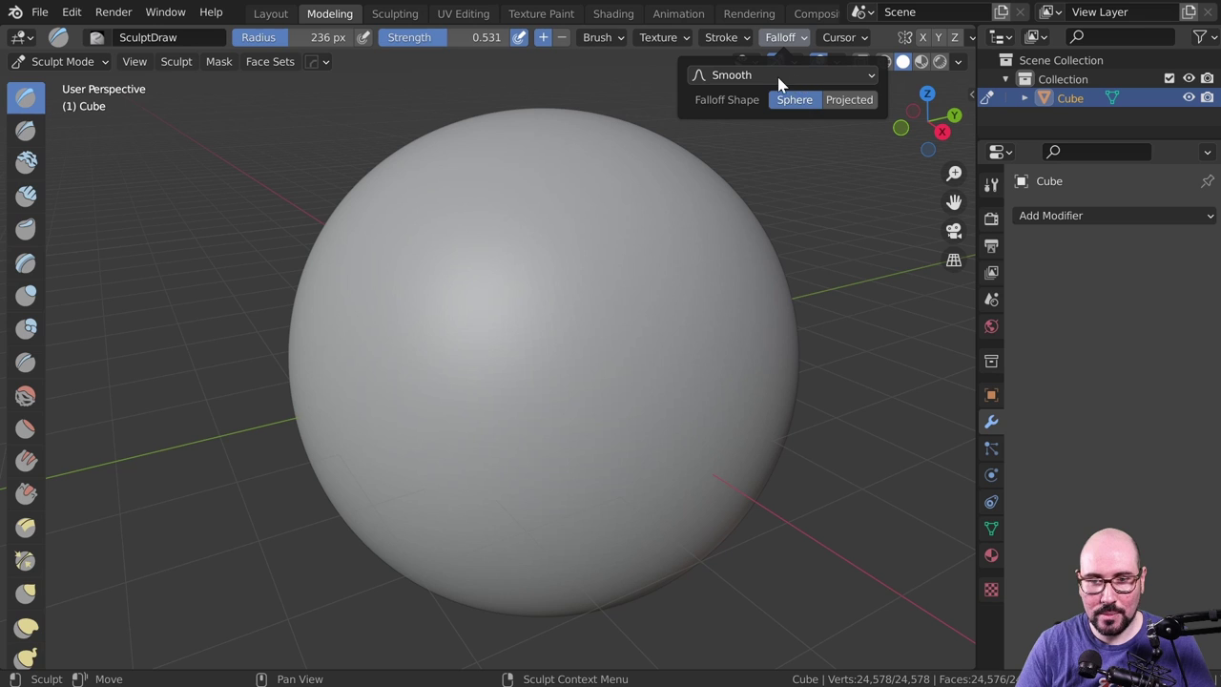
# - Switch the brush falloff to a Custom curve shaped into two peaks
pyautogui.click(778, 78)
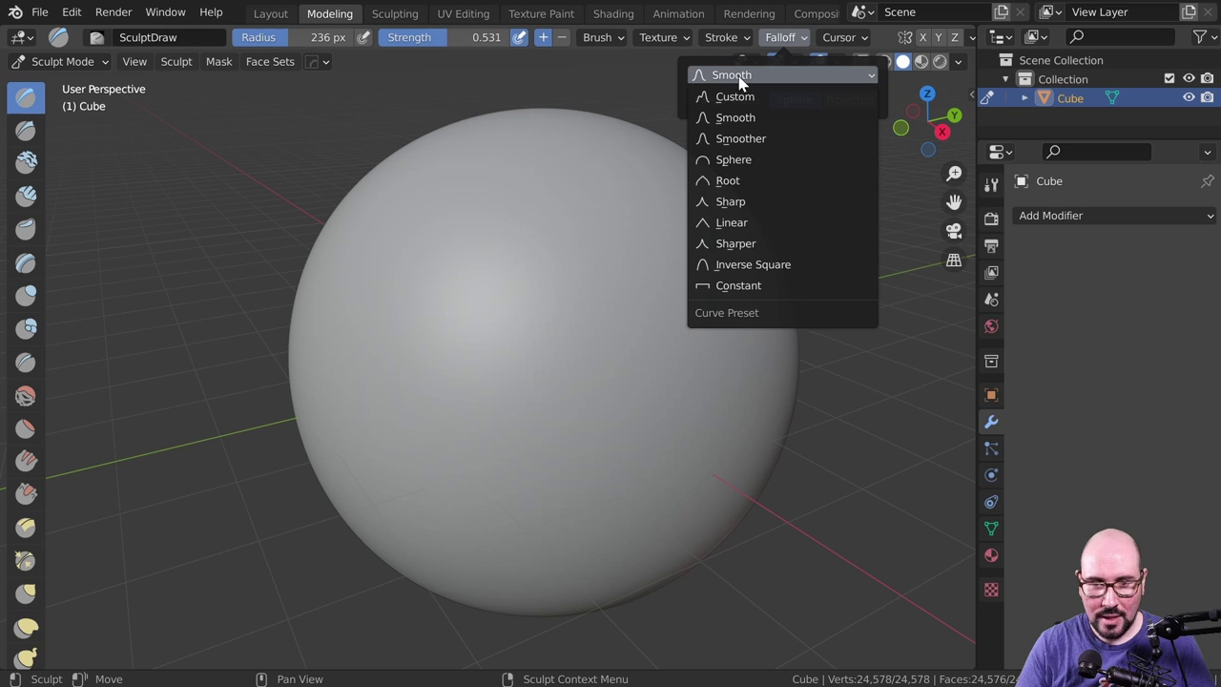
pyautogui.click(754, 97)
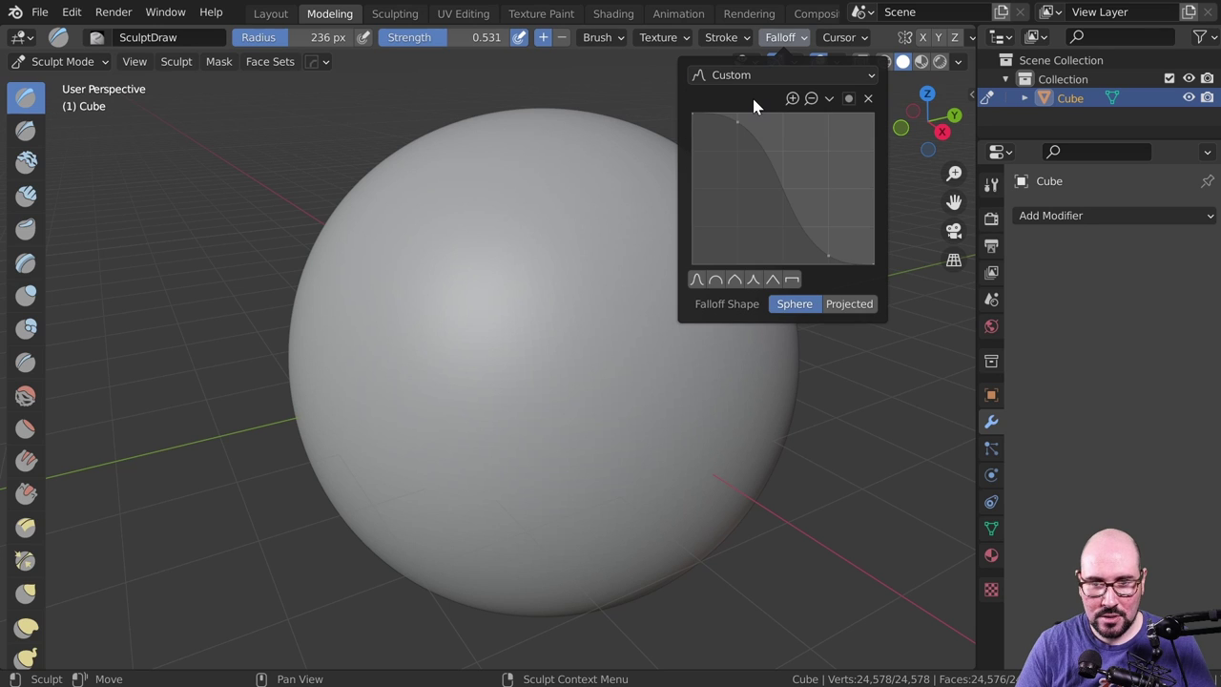
pyautogui.moveTo(693, 114); pyautogui.dragTo(700, 207)
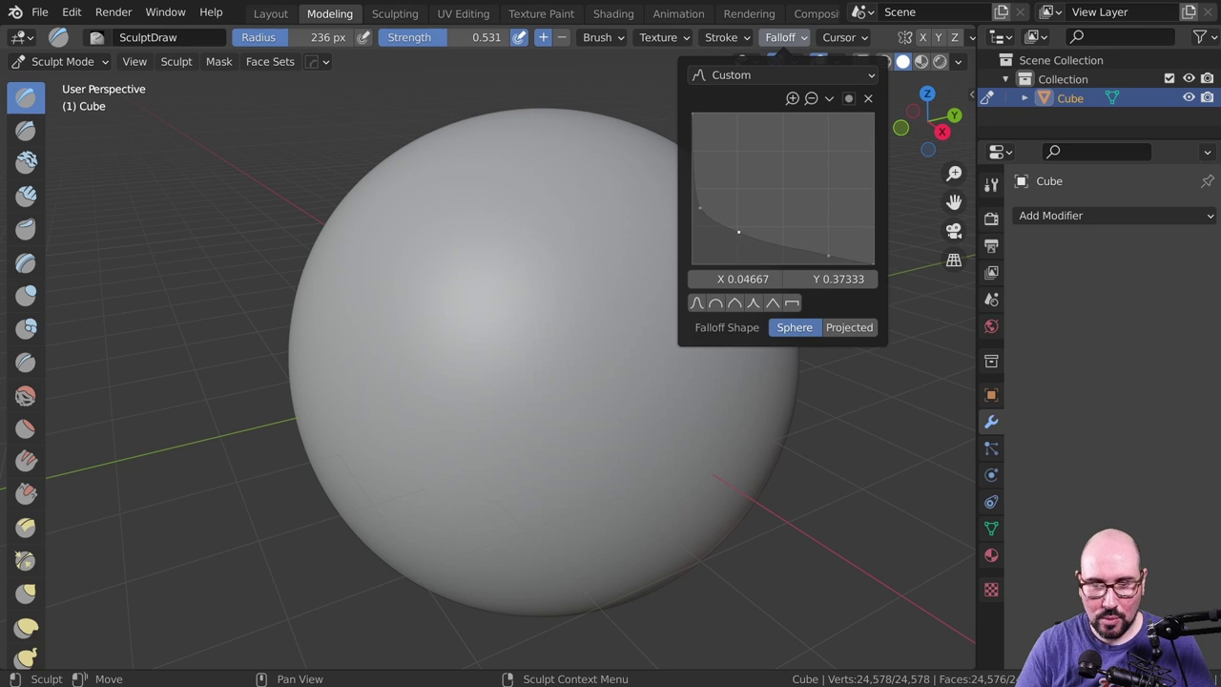
pyautogui.moveTo(796, 196); pyautogui.dragTo(807, 259)
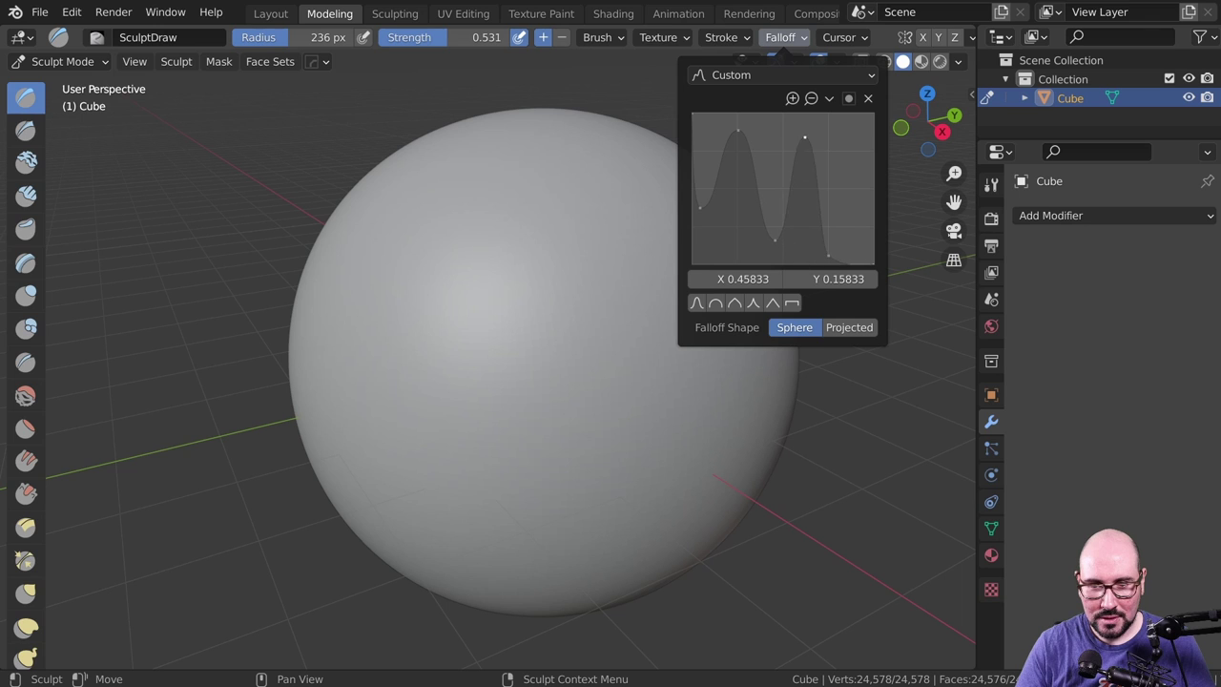
pyautogui.moveTo(801, 205); pyautogui.dragTo(813, 154)
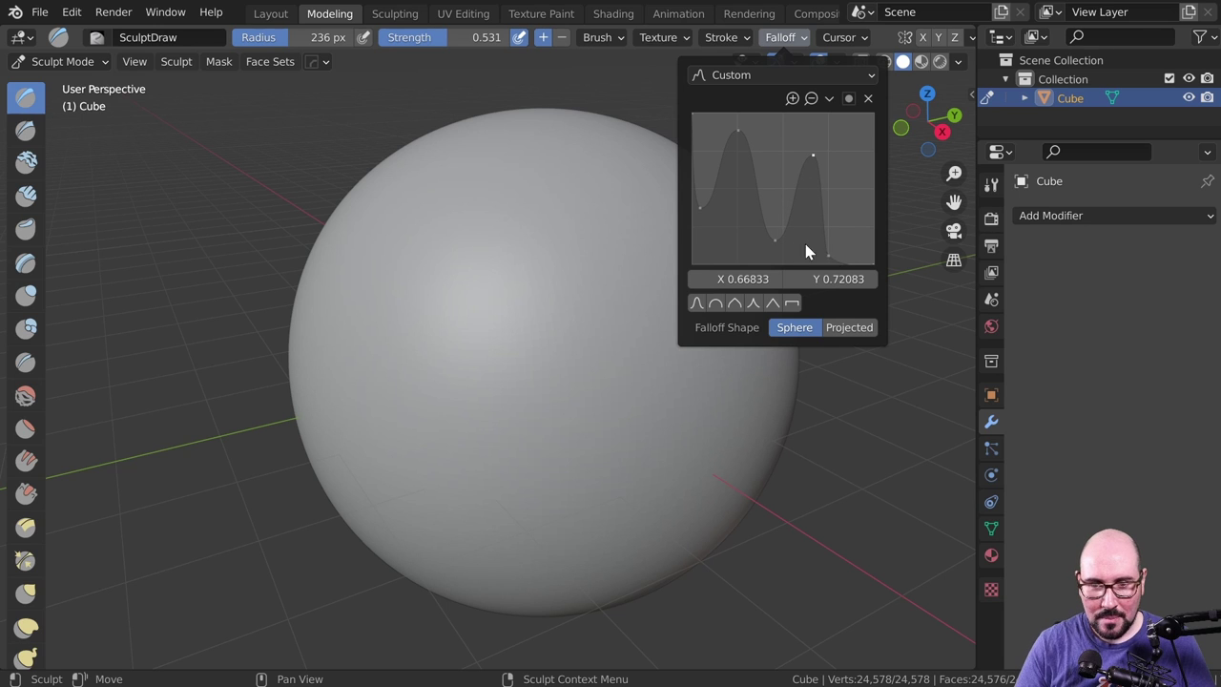
# - Set the brush radius to 261 px and strength to 0.584
pyautogui.press('f')
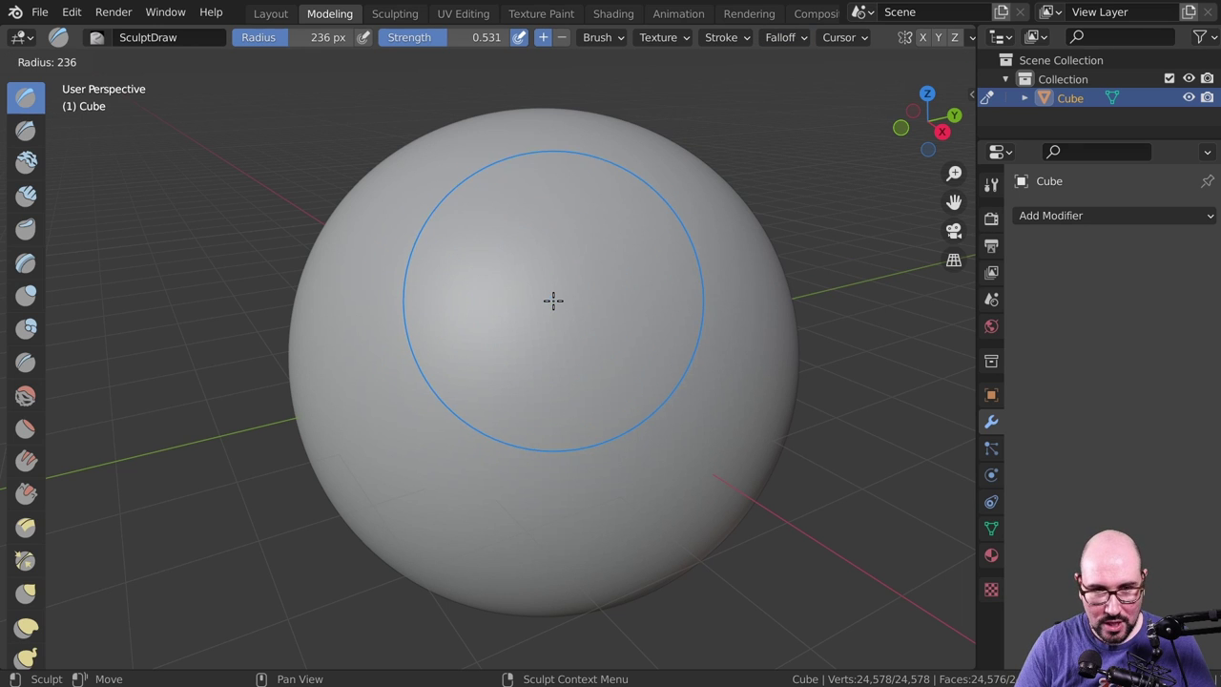
pyautogui.click(582, 336)
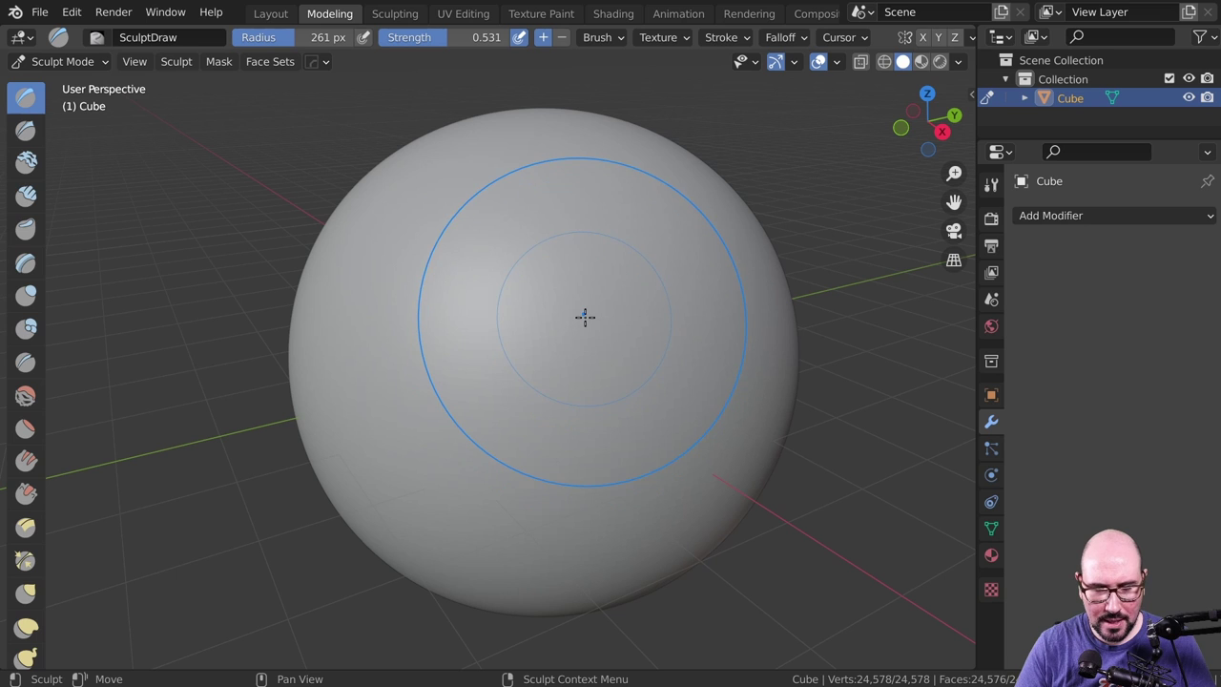
pyautogui.hotkey('shift', 'f')
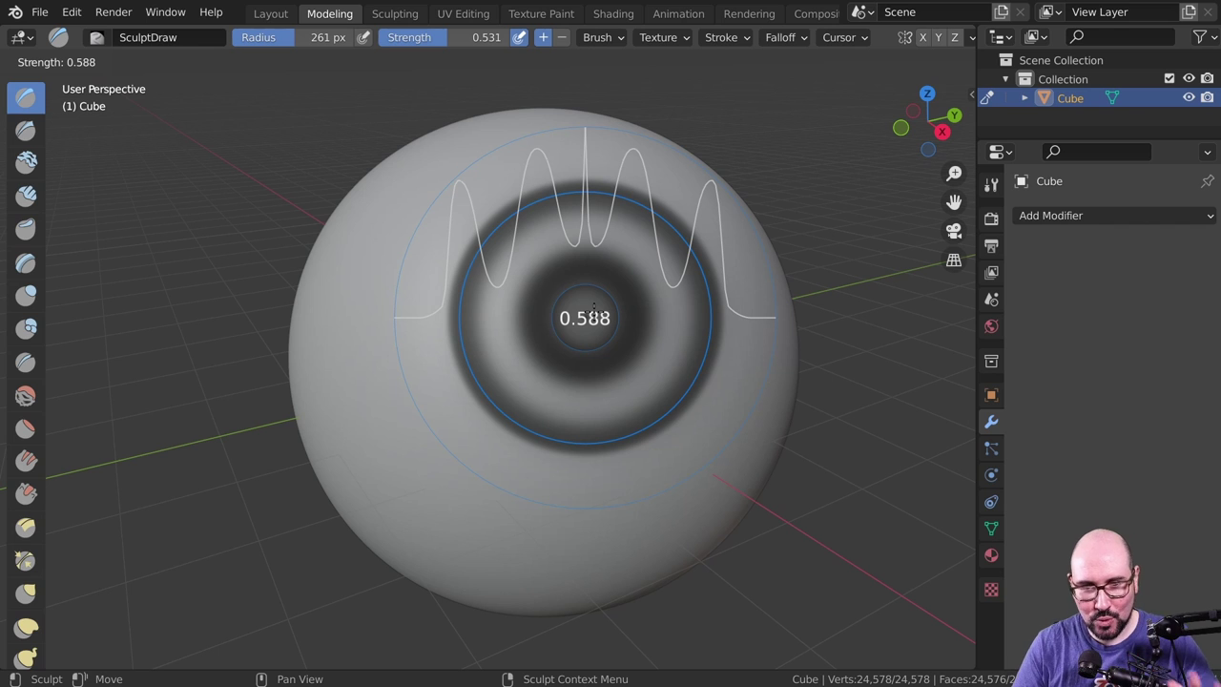
pyautogui.click(599, 315)
# - Test the wavy falloff with four dabs and a stroke on the sphere, then undo them
pyautogui.click(482, 277)
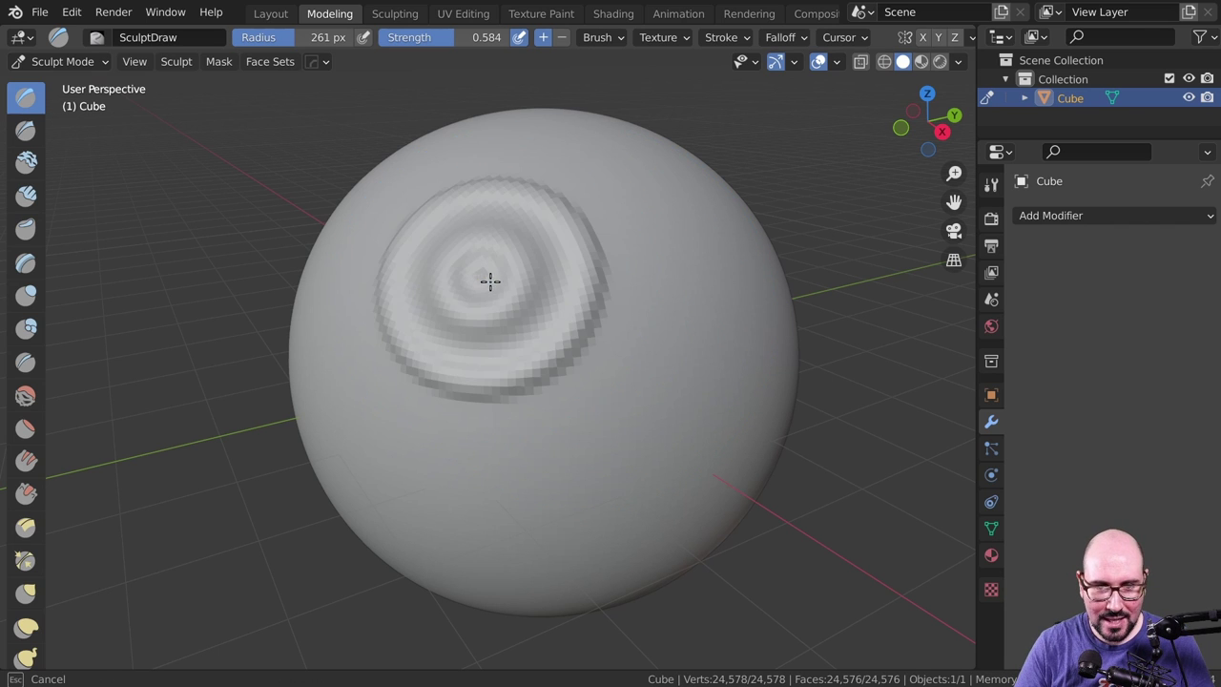
pyautogui.click(635, 377)
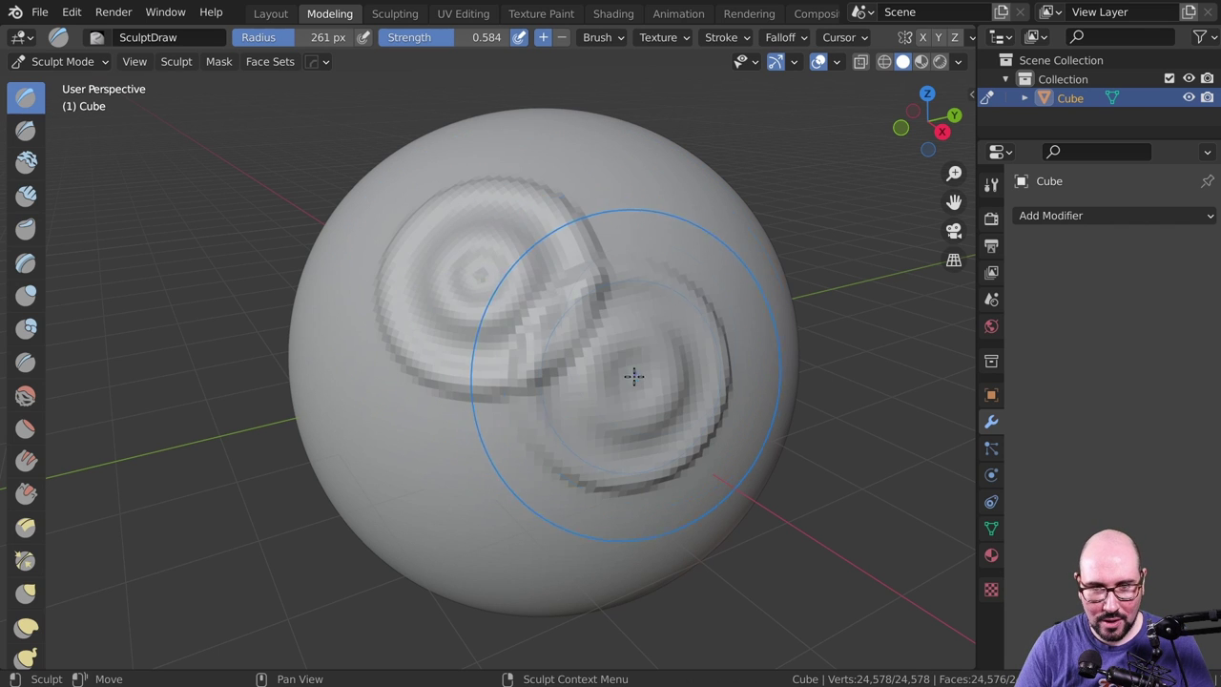
pyautogui.click(641, 238)
pyautogui.click(479, 435)
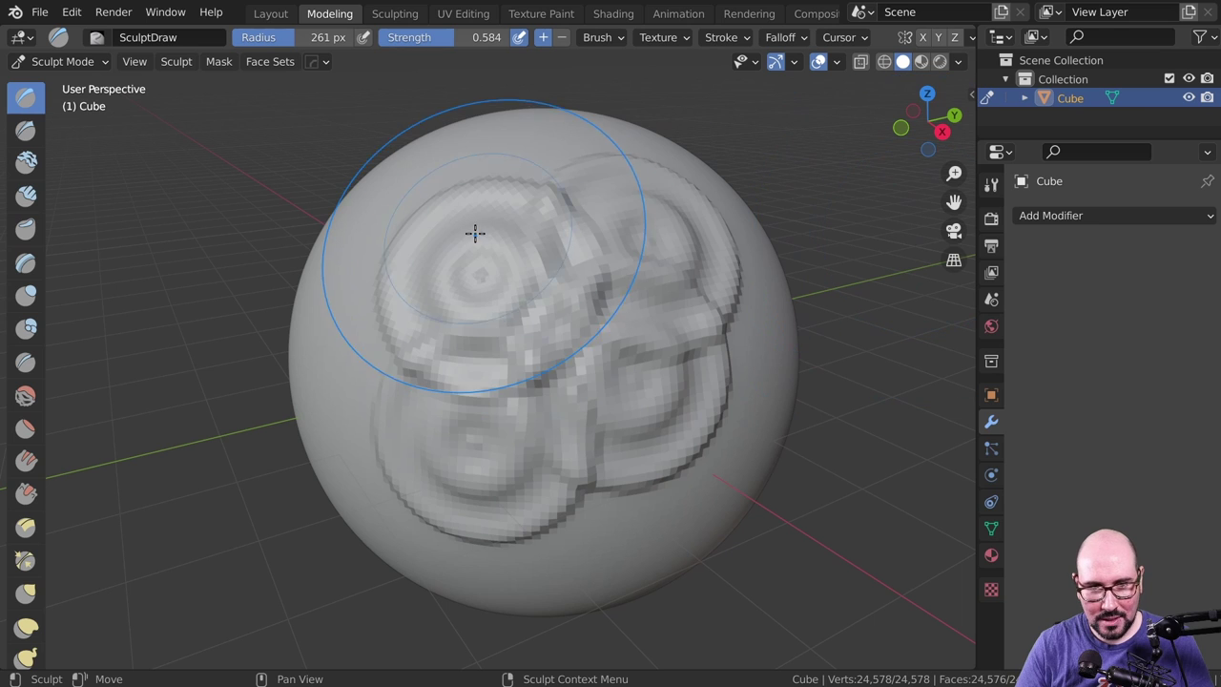
pyautogui.moveTo(474, 232)
pyautogui.mouseDown()
pyautogui.moveTo(706, 424)
pyautogui.moveTo(448, 238)
pyautogui.mouseUp()
pyautogui.hotkey('ctrl', 'z')
pyautogui.hotkey('ctrl', 'z')
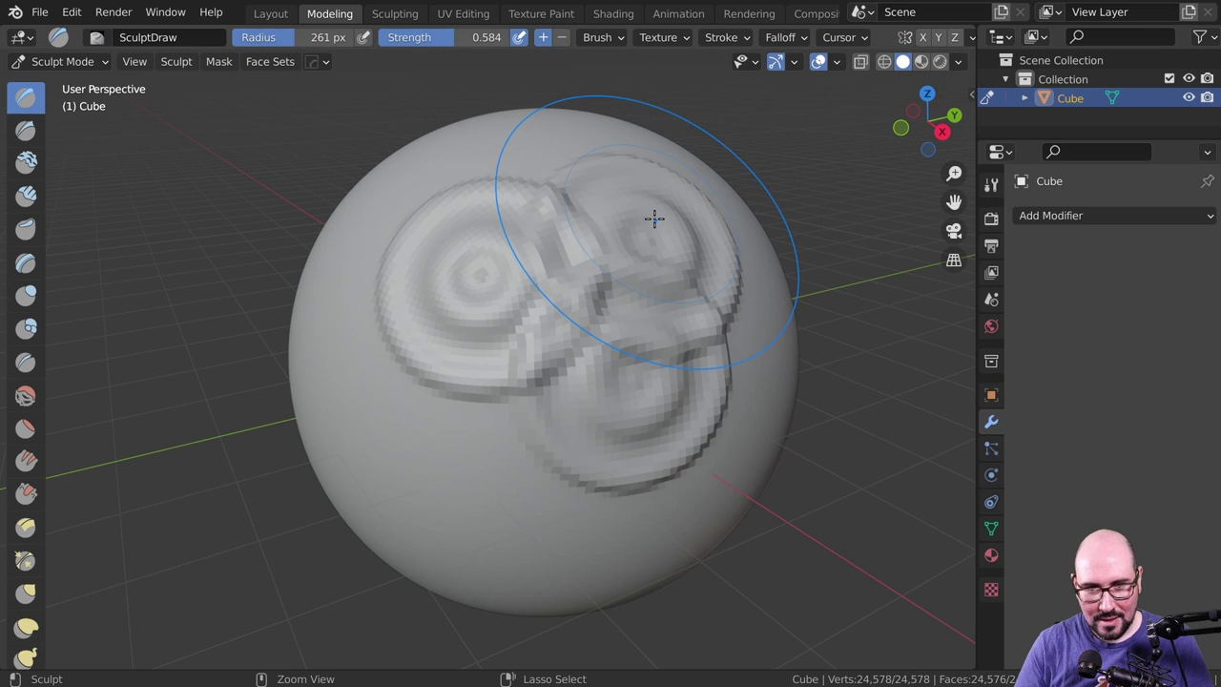
pyautogui.hotkey('ctrl', 'z')
pyautogui.hotkey('ctrl', 'z')
pyautogui.hotkey('ctrl', 'z')
# - Replace the custom falloff curve with the Smooth preset
pyautogui.click(779, 37)
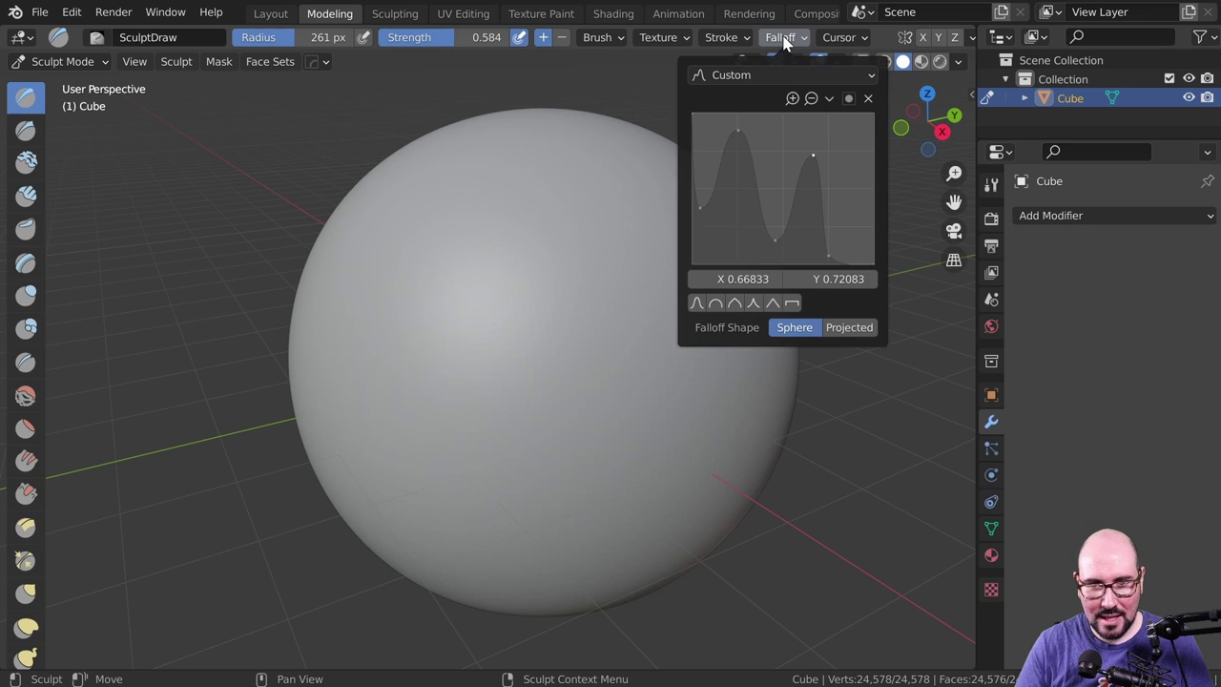
pyautogui.click(706, 75)
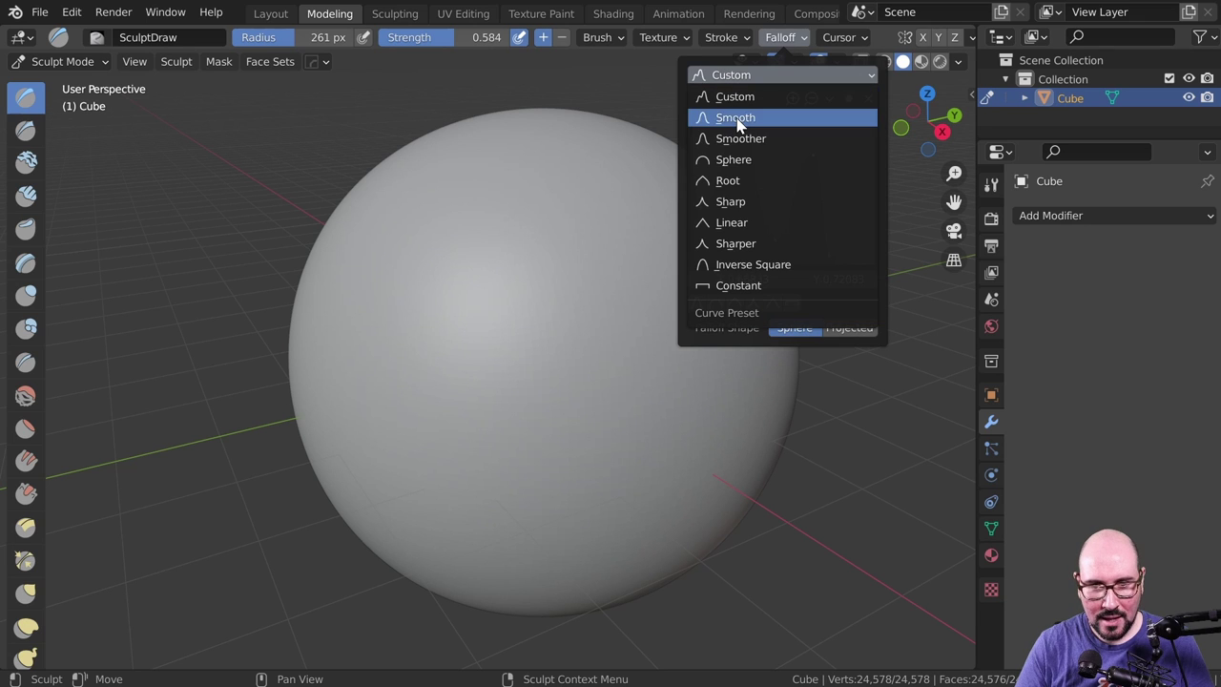
pyautogui.click(737, 117)
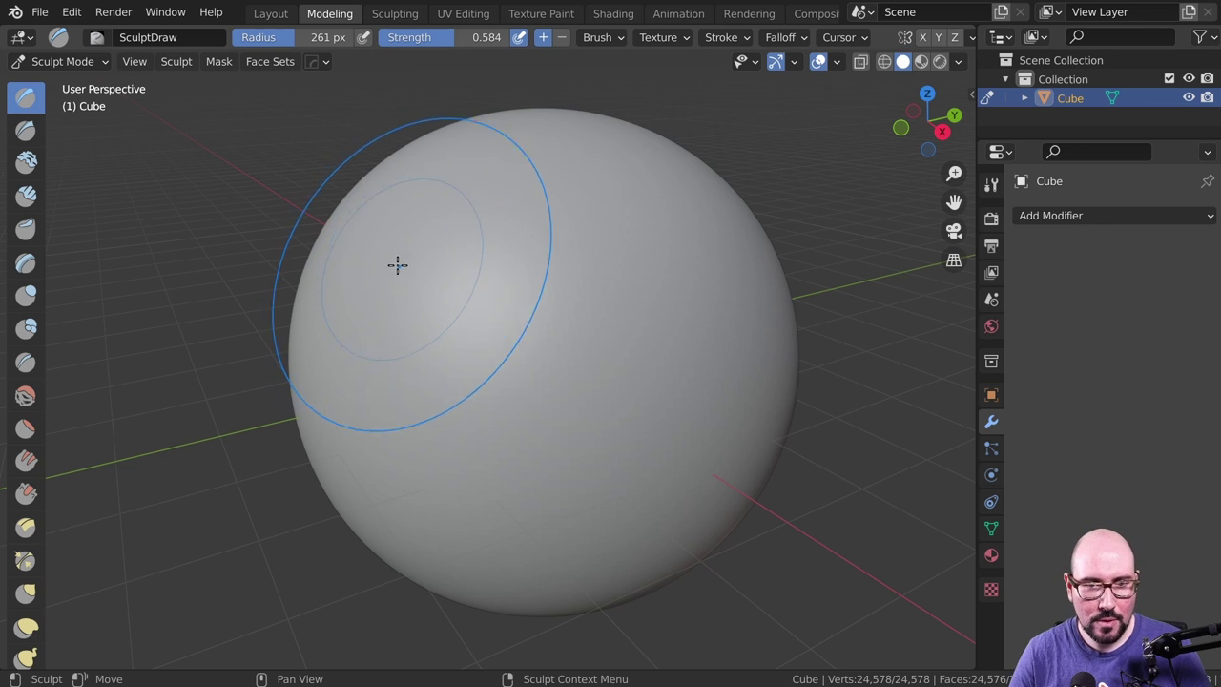
# - Shrink the brush to a 100 px radius, sculpt two test ridges on the sphere, then undo them
pyautogui.press('f')
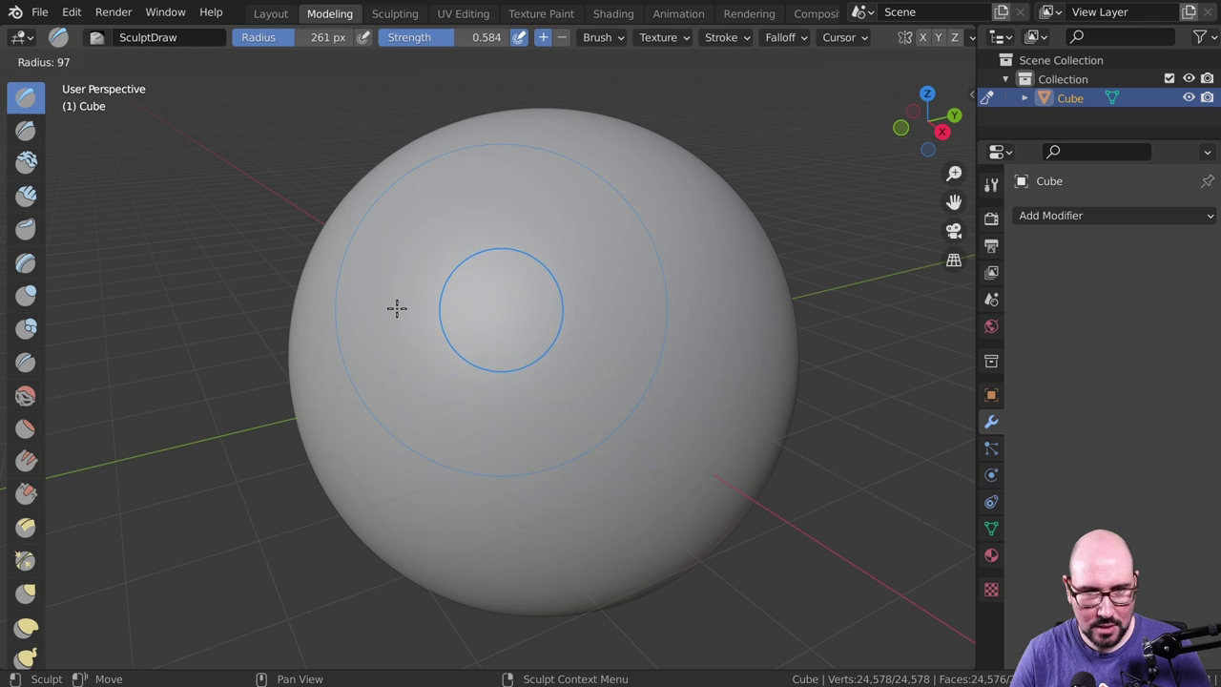
pyautogui.click(395, 308)
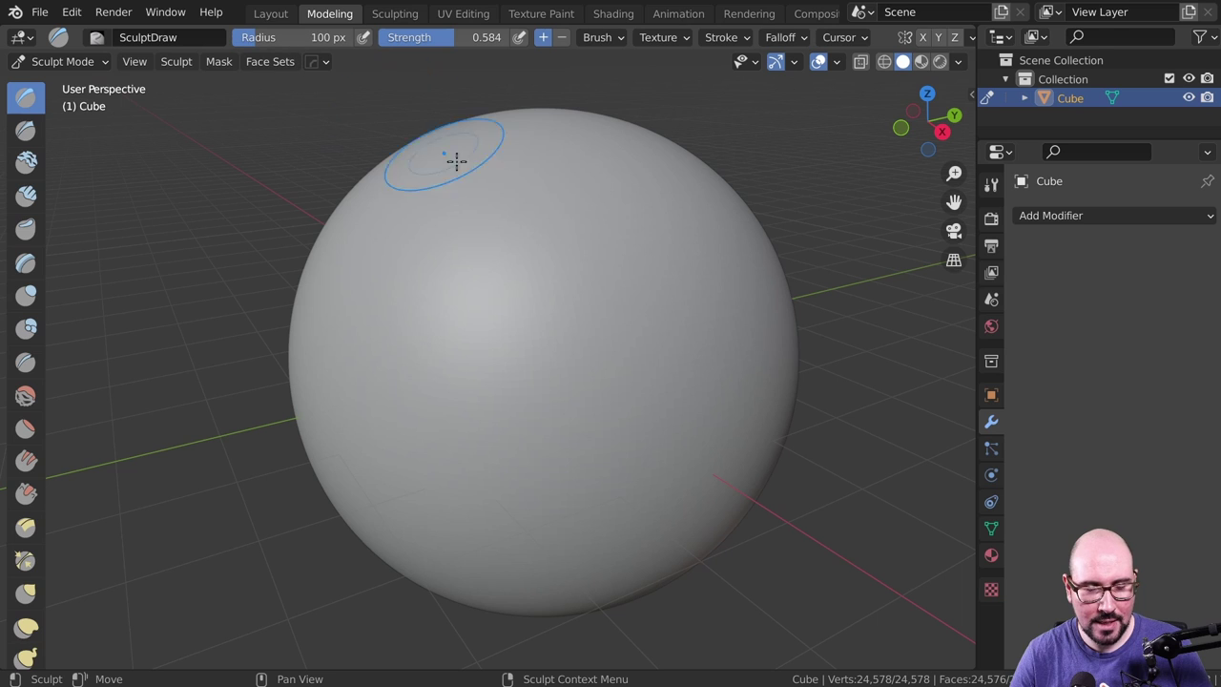
pyautogui.moveTo(456, 159)
pyautogui.mouseDown()
pyautogui.moveTo(507, 181)
pyautogui.moveTo(411, 346)
pyautogui.moveTo(485, 327)
pyautogui.moveTo(610, 410)
pyautogui.mouseUp()
pyautogui.moveTo(676, 267)
pyautogui.mouseDown()
pyautogui.moveTo(570, 491)
pyautogui.moveTo(643, 264)
pyautogui.moveTo(656, 177)
pyautogui.moveTo(715, 363)
pyautogui.moveTo(673, 410)
pyautogui.mouseUp()
pyautogui.hotkey('ctrl', 'z')
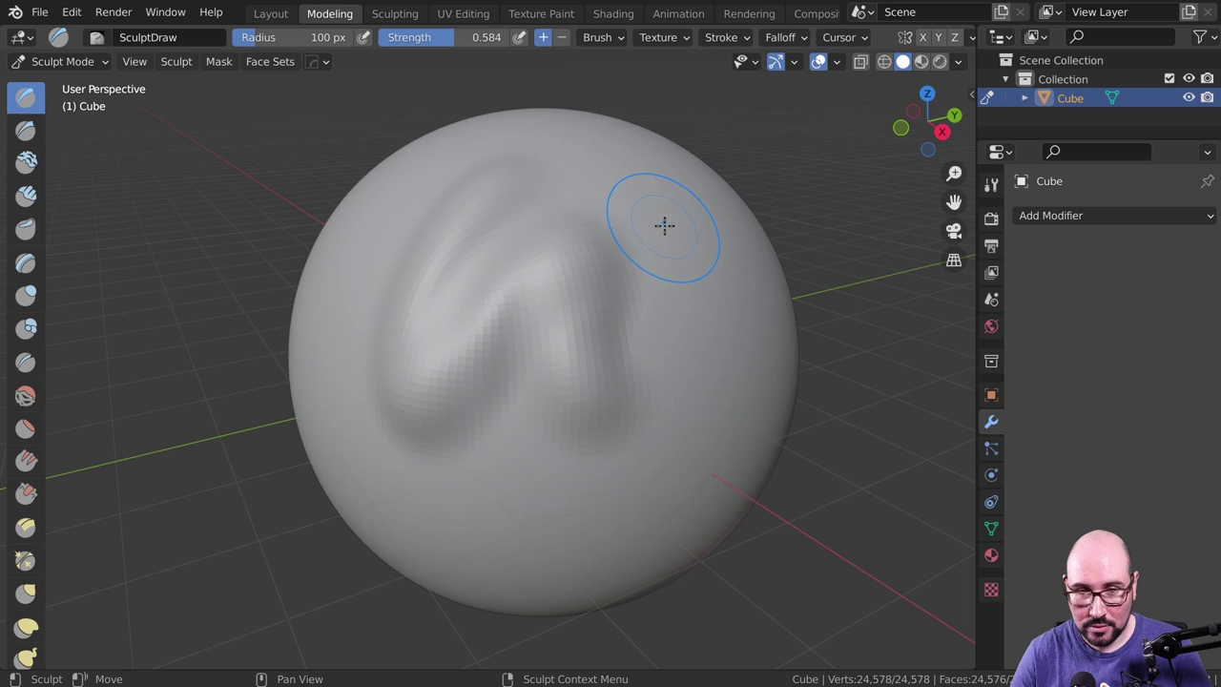
pyautogui.hotkey('ctrl', 'z')
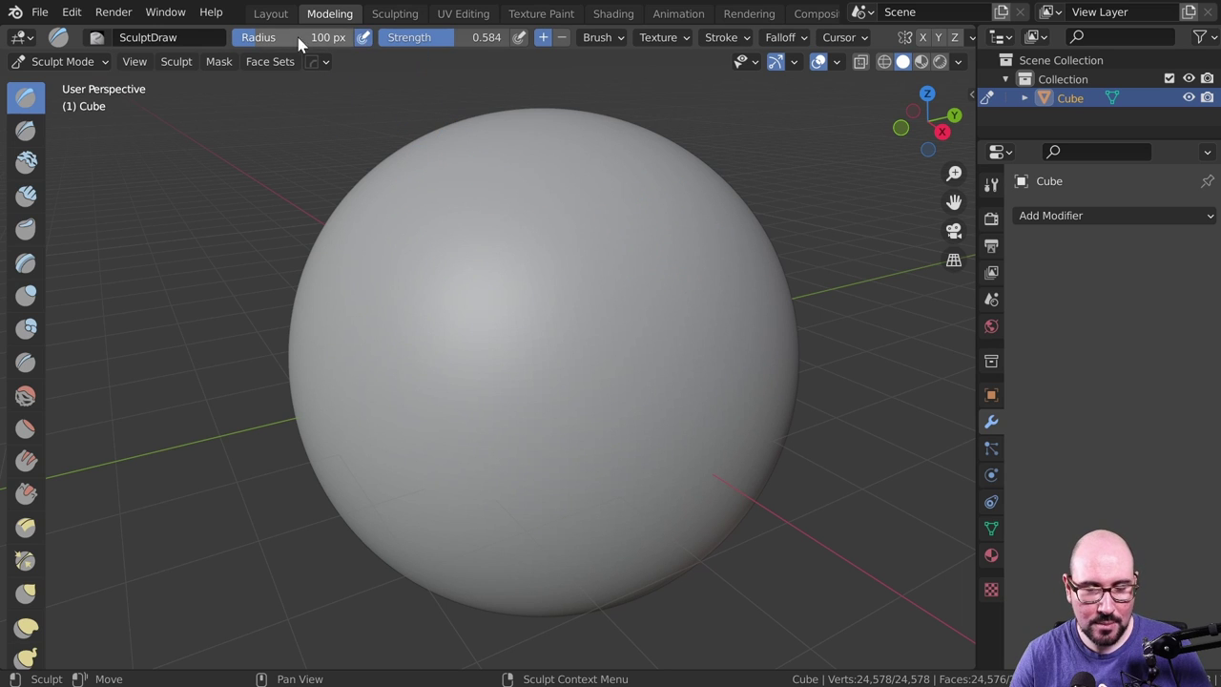
# - Set the radius to 139 px, undo a test S-shaped ridge, and raise brush strength to 1.000
pyautogui.moveTo(265, 43); pyautogui.dragTo(277, 42)
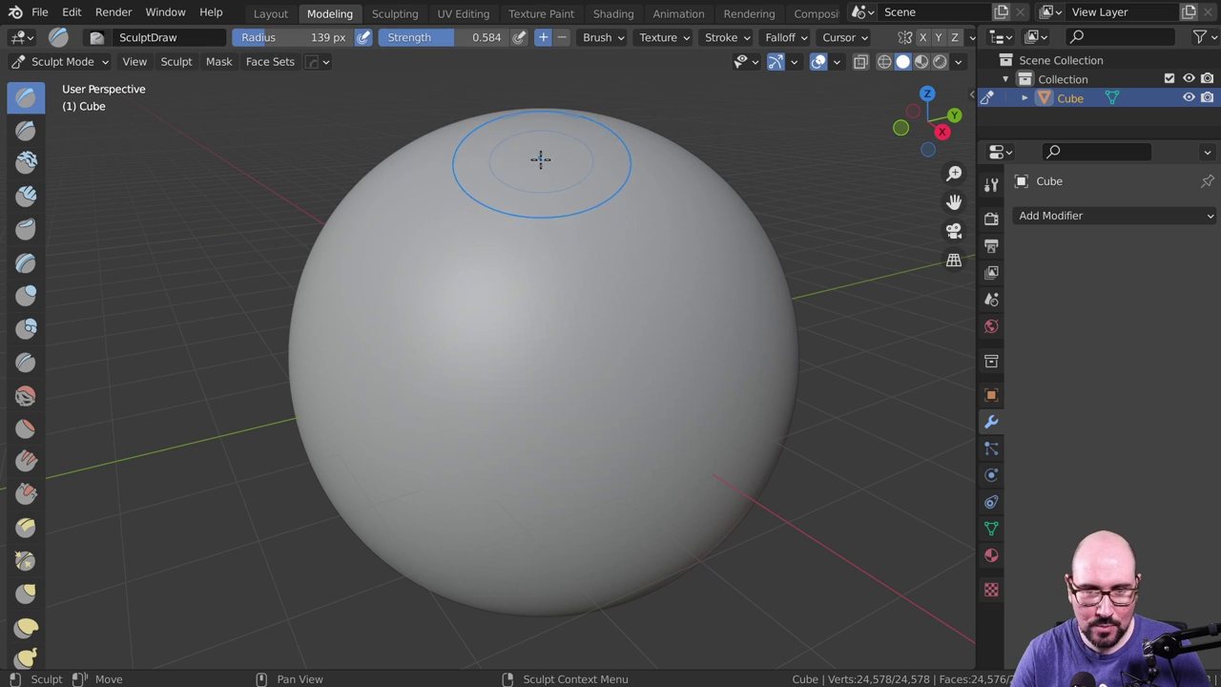
pyautogui.moveTo(534, 142); pyautogui.dragTo(543, 145)
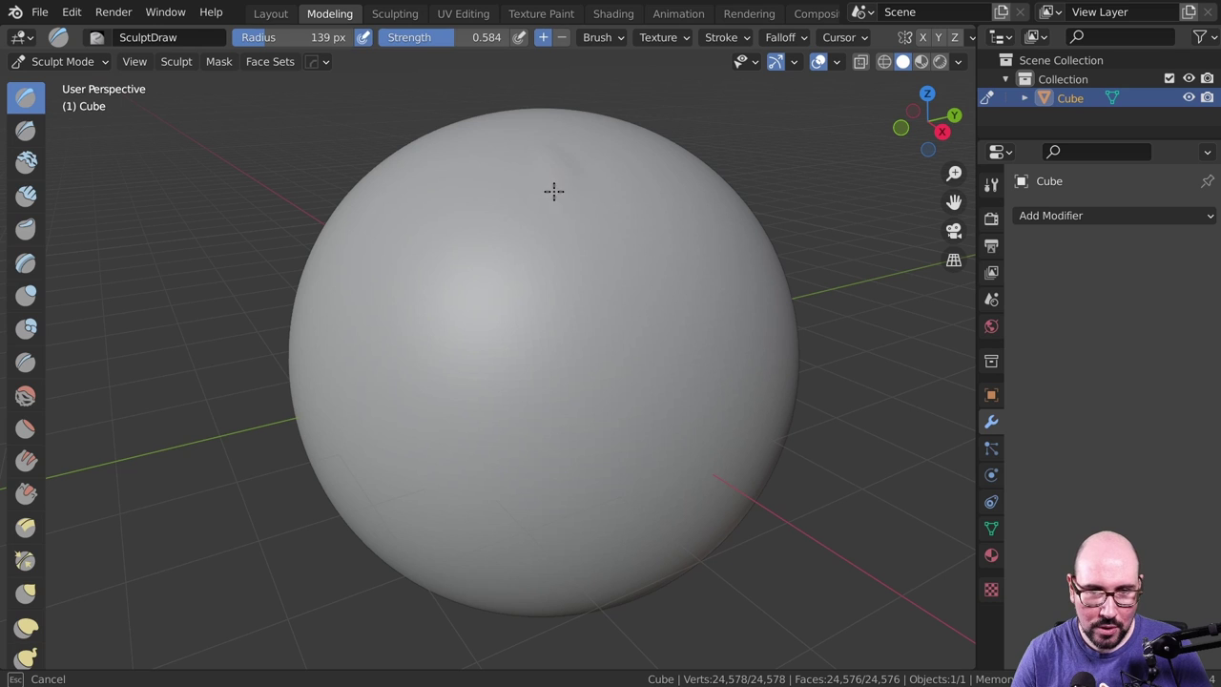
pyautogui.moveTo(517, 211)
pyautogui.mouseDown()
pyautogui.moveTo(445, 264)
pyautogui.moveTo(482, 337)
pyautogui.moveTo(633, 324)
pyautogui.moveTo(713, 360)
pyautogui.moveTo(646, 420)
pyautogui.moveTo(475, 436)
pyautogui.moveTo(490, 574)
pyautogui.mouseUp()
pyautogui.hotkey('ctrl', 'z')
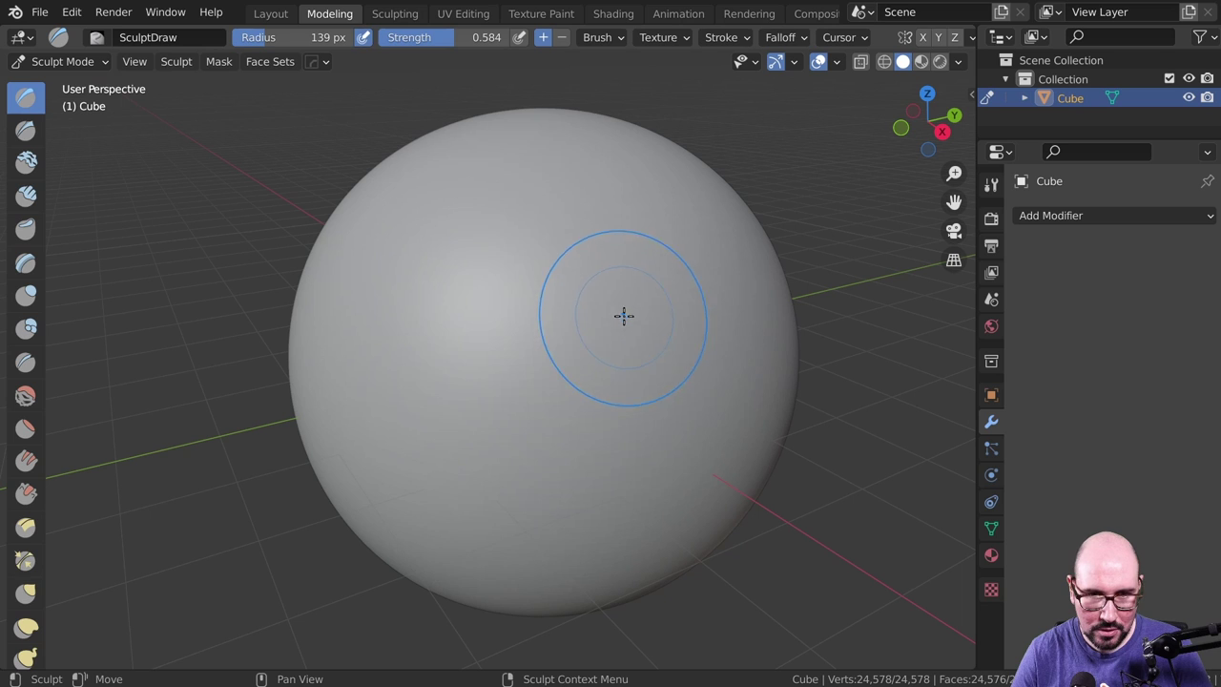
pyautogui.moveTo(497, 36); pyautogui.dragTo(496, 51)
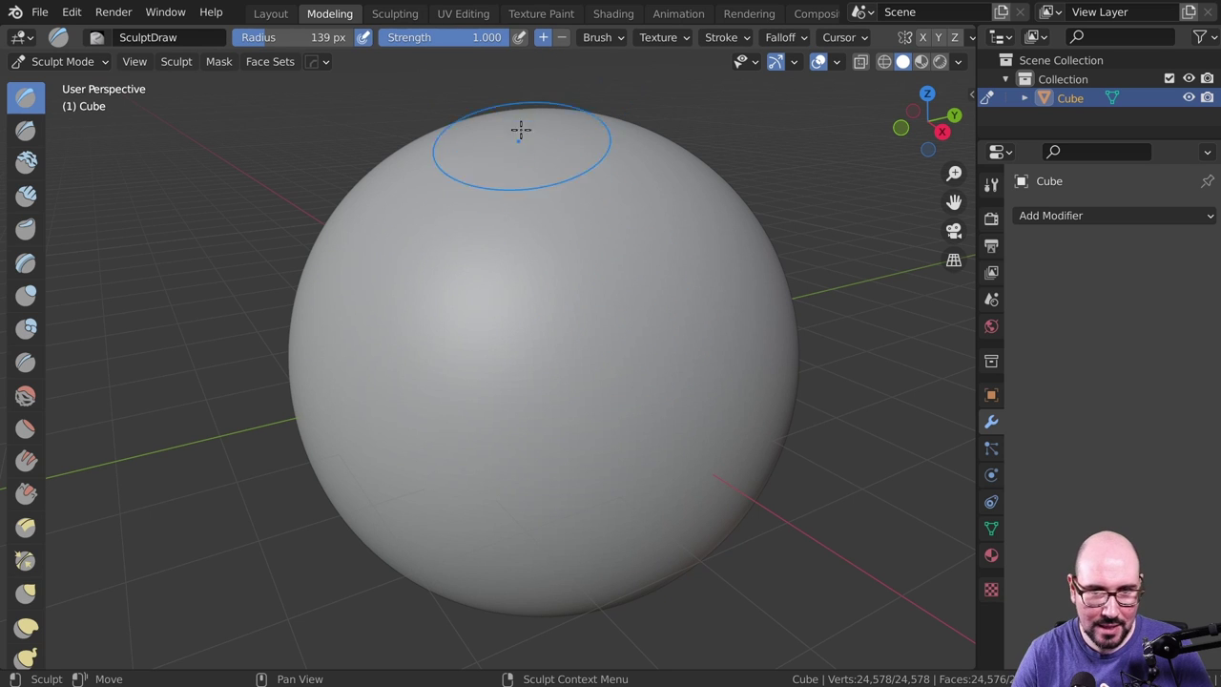
# - At an 88 px radius, sculpt test ridges and a bulge on the sphere, then undo them all
pyautogui.press('f')
pyautogui.click(567, 186)
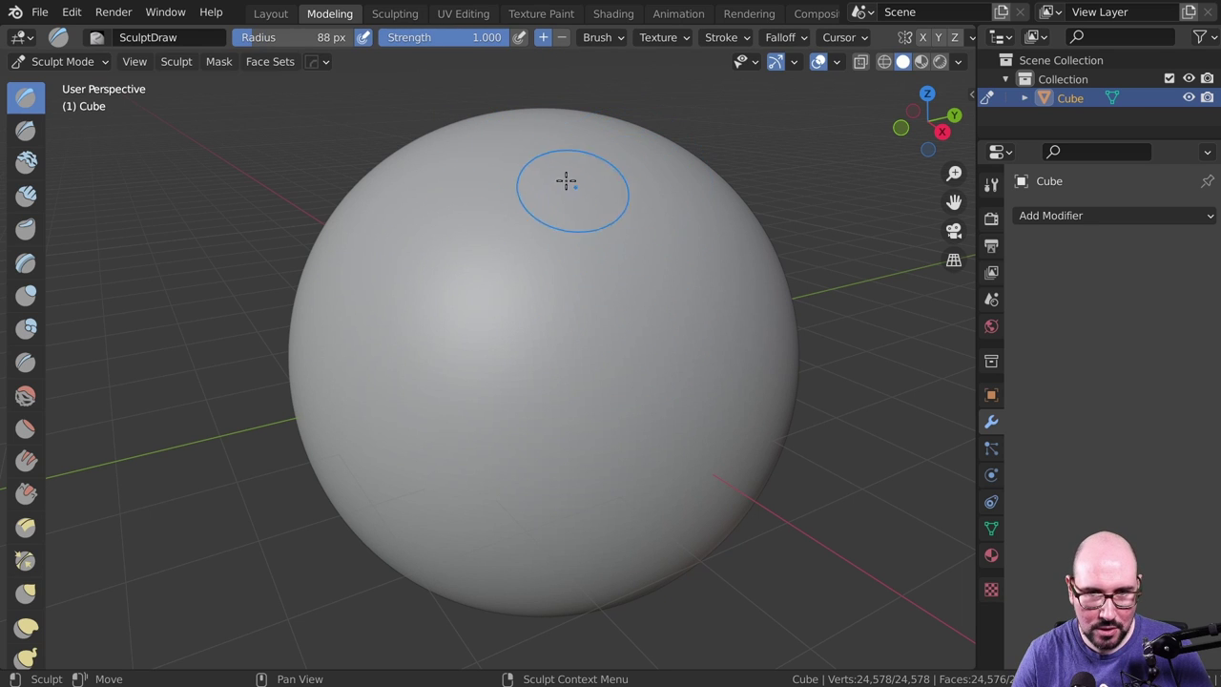
pyautogui.moveTo(603, 156); pyautogui.dragTo(551, 142)
pyautogui.moveTo(500, 201)
pyautogui.mouseDown()
pyautogui.moveTo(482, 386)
pyautogui.moveTo(700, 371)
pyautogui.moveTo(636, 467)
pyautogui.moveTo(409, 469)
pyautogui.moveTo(381, 531)
pyautogui.moveTo(583, 523)
pyautogui.moveTo(682, 549)
pyautogui.moveTo(501, 577)
pyautogui.mouseUp()
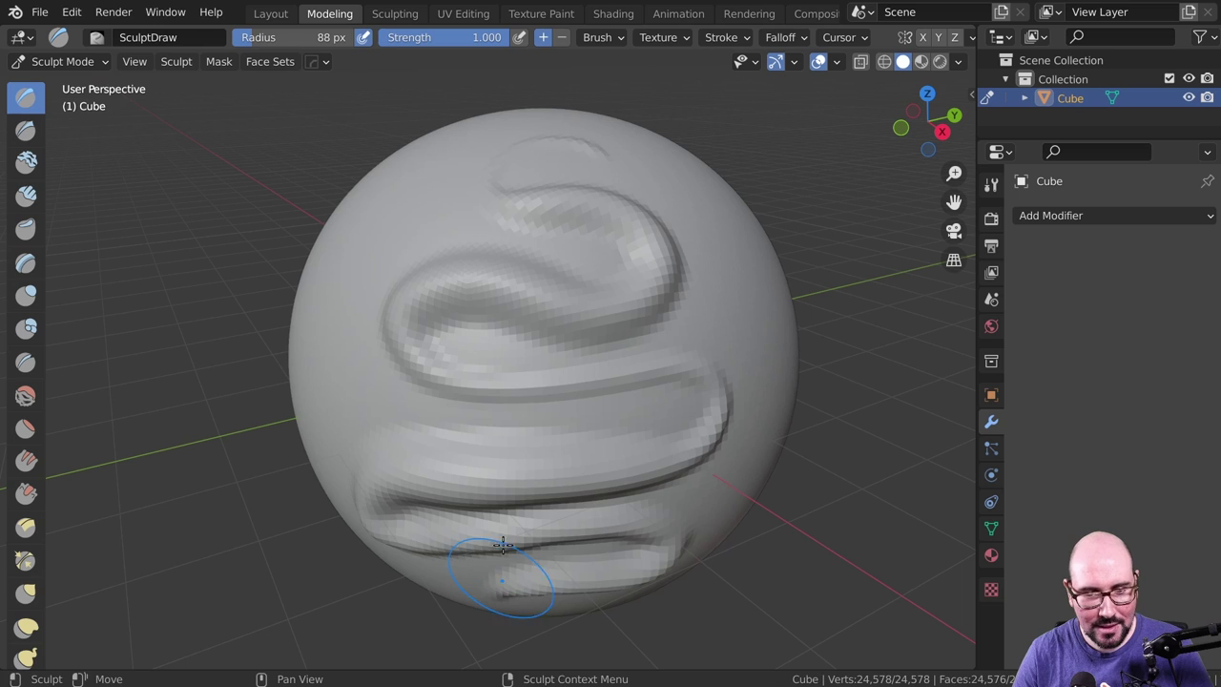
pyautogui.moveTo(386, 411); pyautogui.dragTo(351, 290)
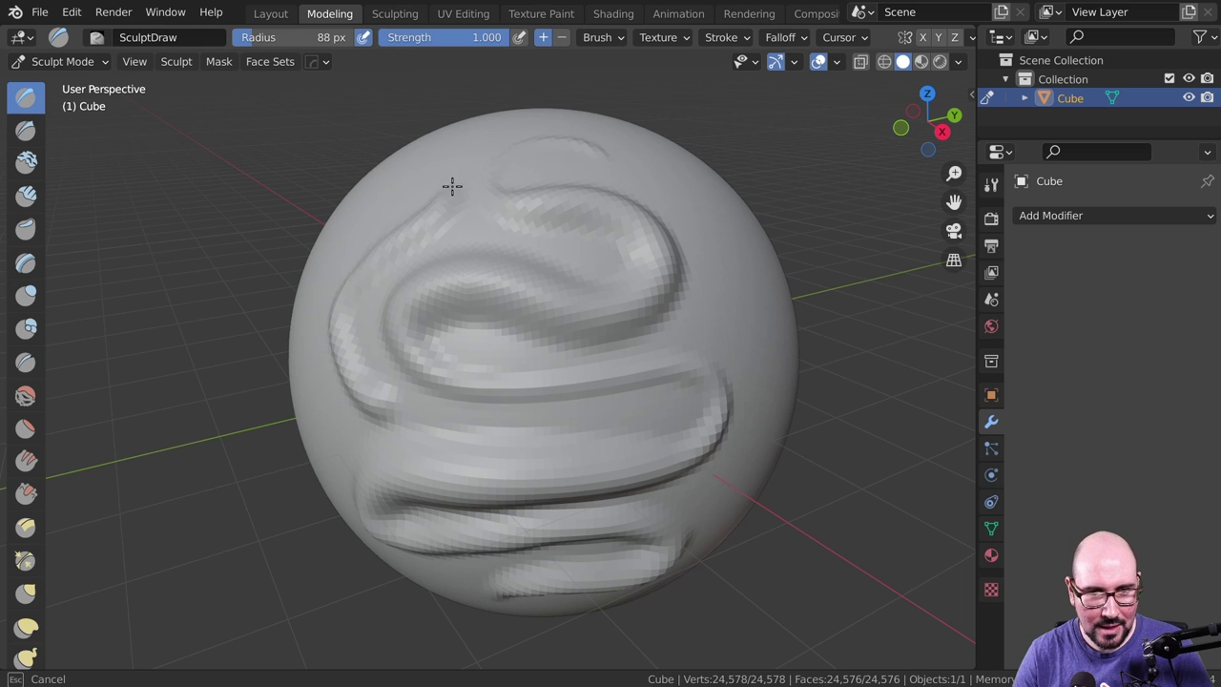
pyautogui.moveTo(711, 339); pyautogui.dragTo(734, 295)
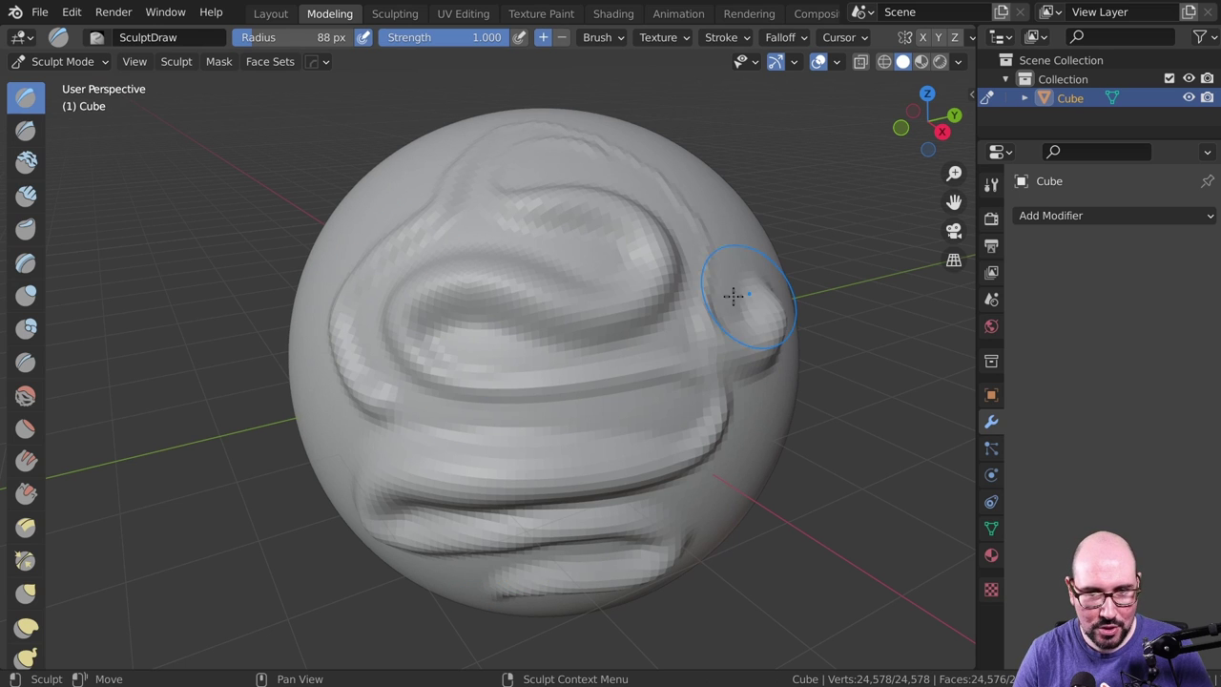
pyautogui.hotkey('ctrl', 'z')
pyautogui.hotkey('ctrl', 'z')
pyautogui.hotkey('ctrl', 'z')
pyautogui.hotkey('ctrl', 'z')
pyautogui.hotkey('ctrl', 'z')
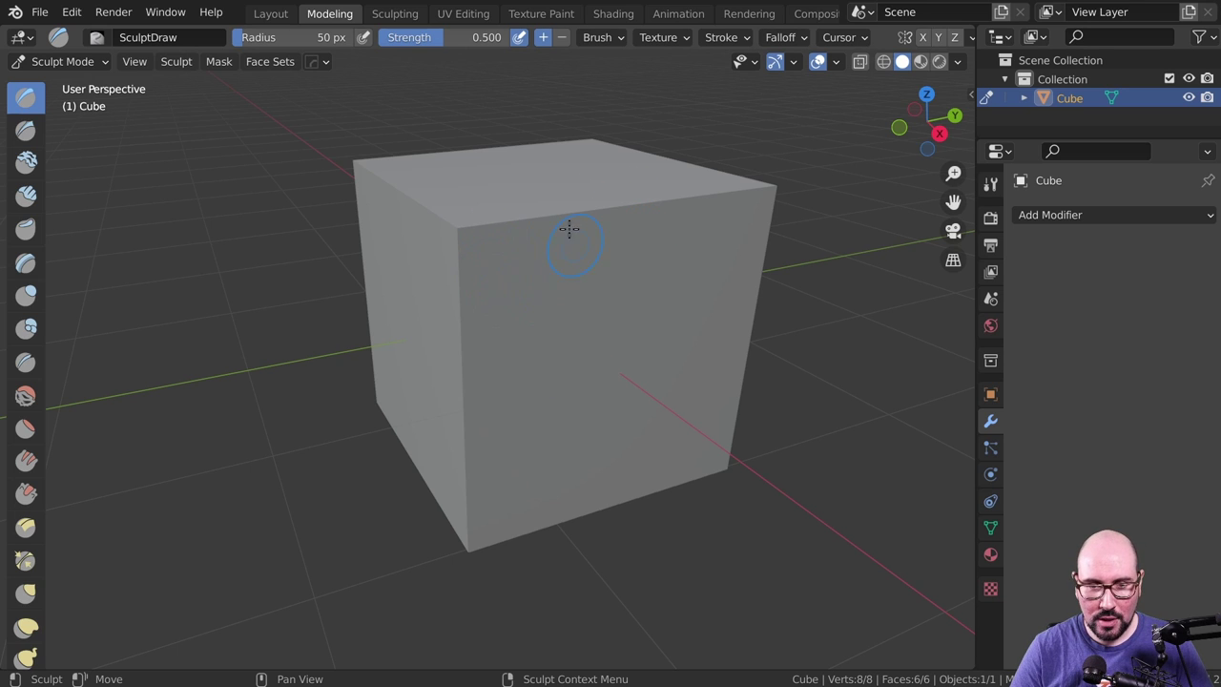
pyautogui.press('Tab')
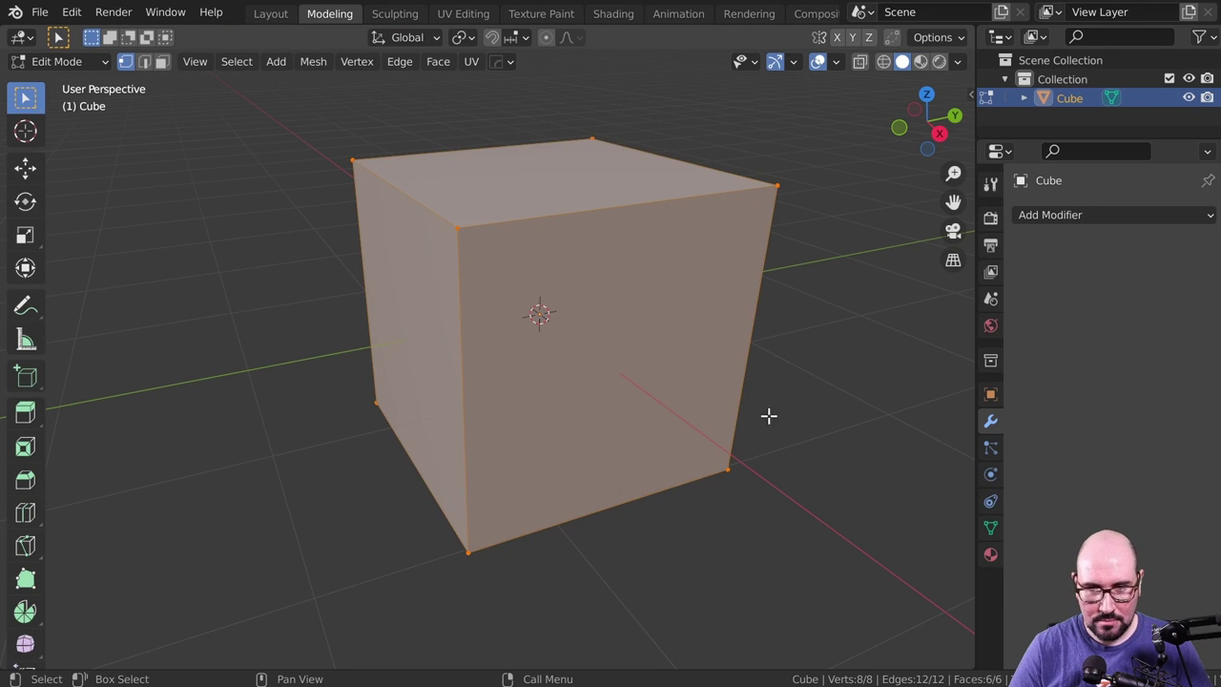
pyautogui.press('Tab')
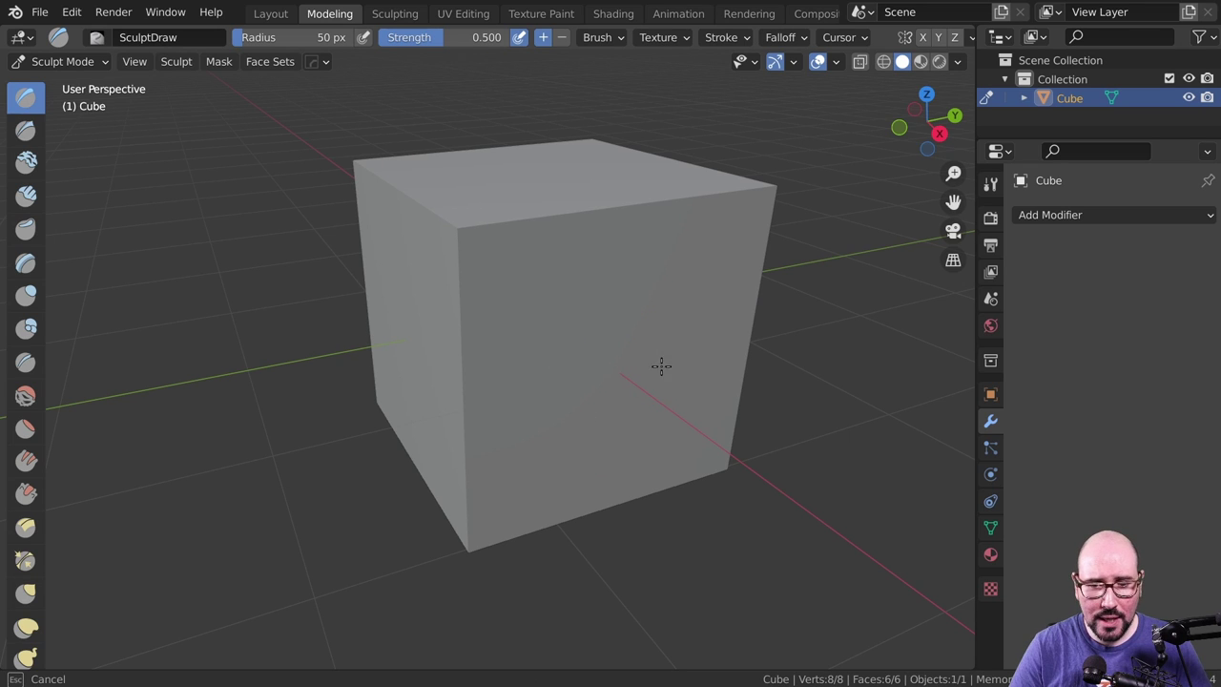
pyautogui.moveTo(507, 293)
pyautogui.mouseDown()
pyautogui.moveTo(467, 220)
pyautogui.moveTo(447, 226)
pyautogui.mouseUp()
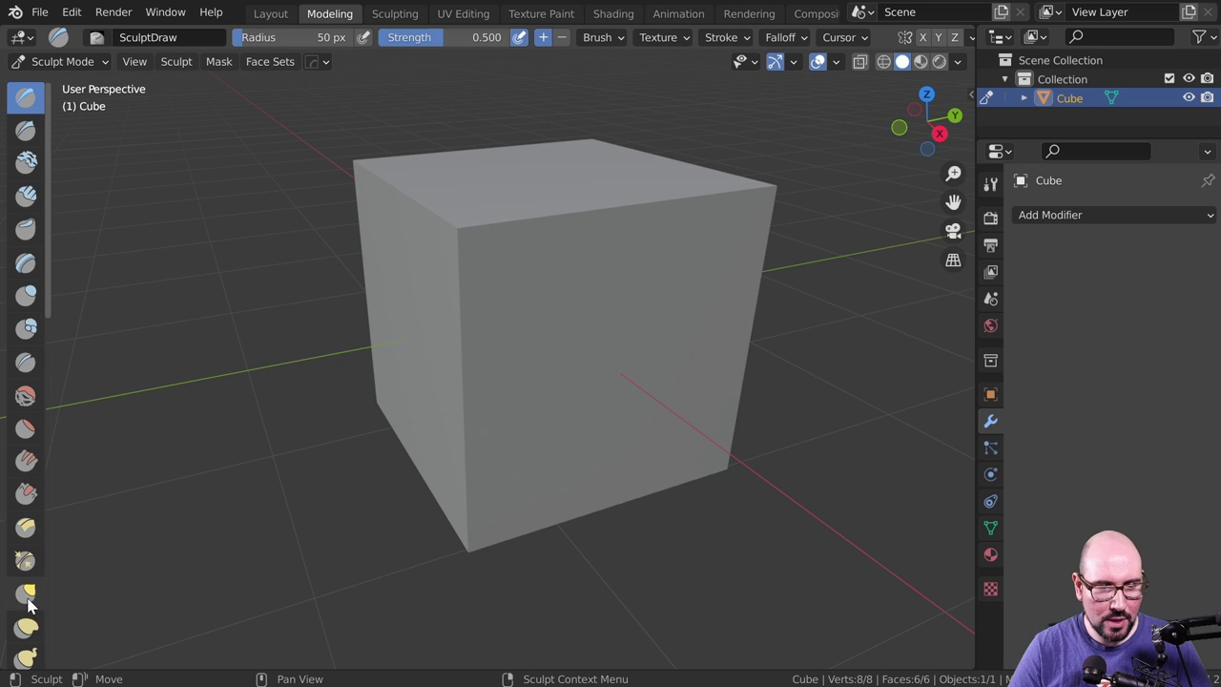
# - Switch to the Grab brush at a 202 px radius, widen the tool shelf, and undo a test corner pull
pyautogui.scroll(-2, 26, 592)
pyautogui.click(26, 523)
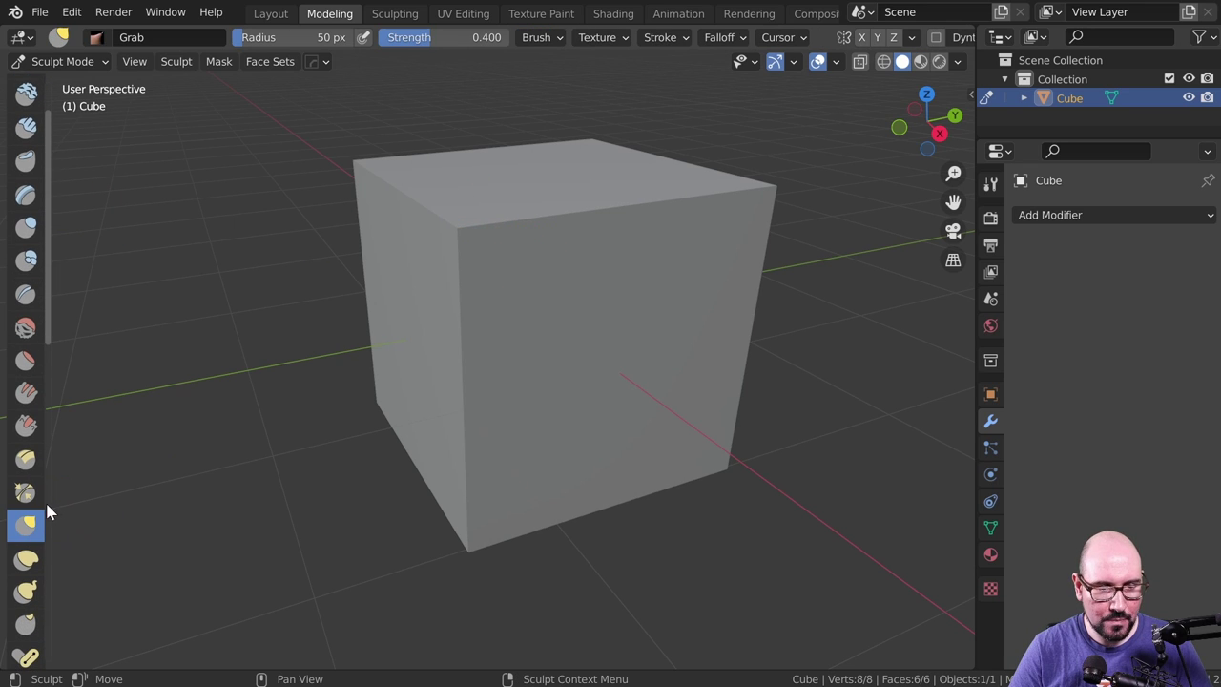
pyautogui.moveTo(45, 500); pyautogui.dragTo(84, 502)
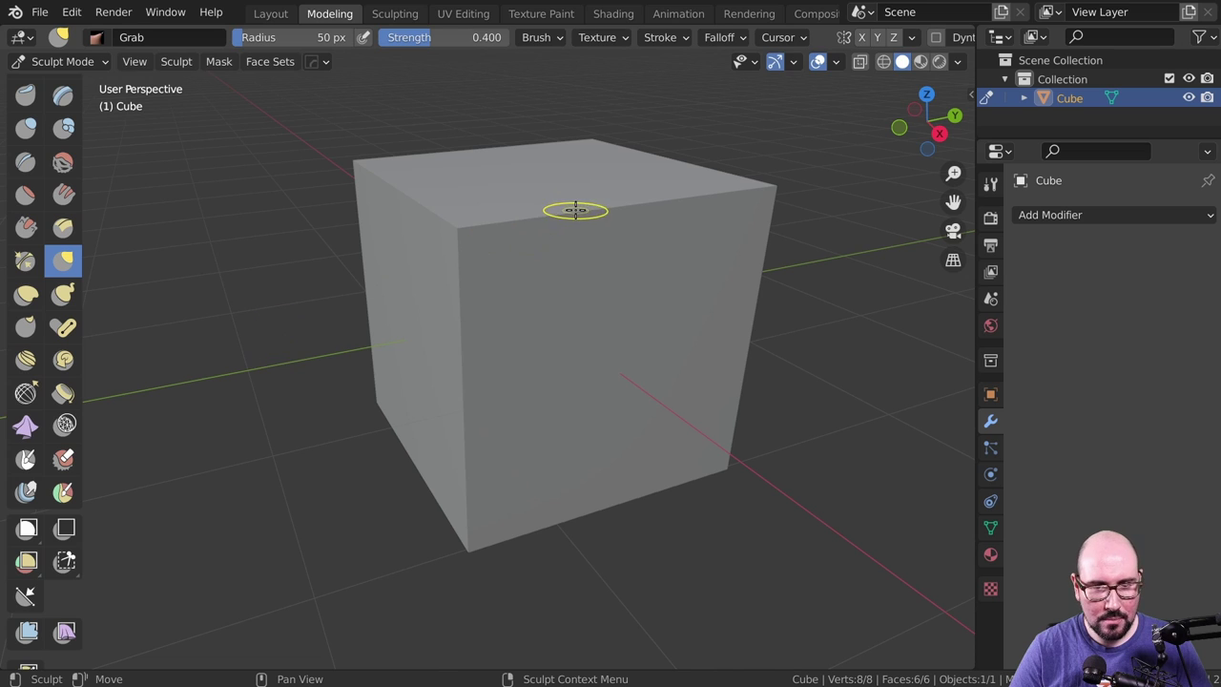
pyautogui.press('f')
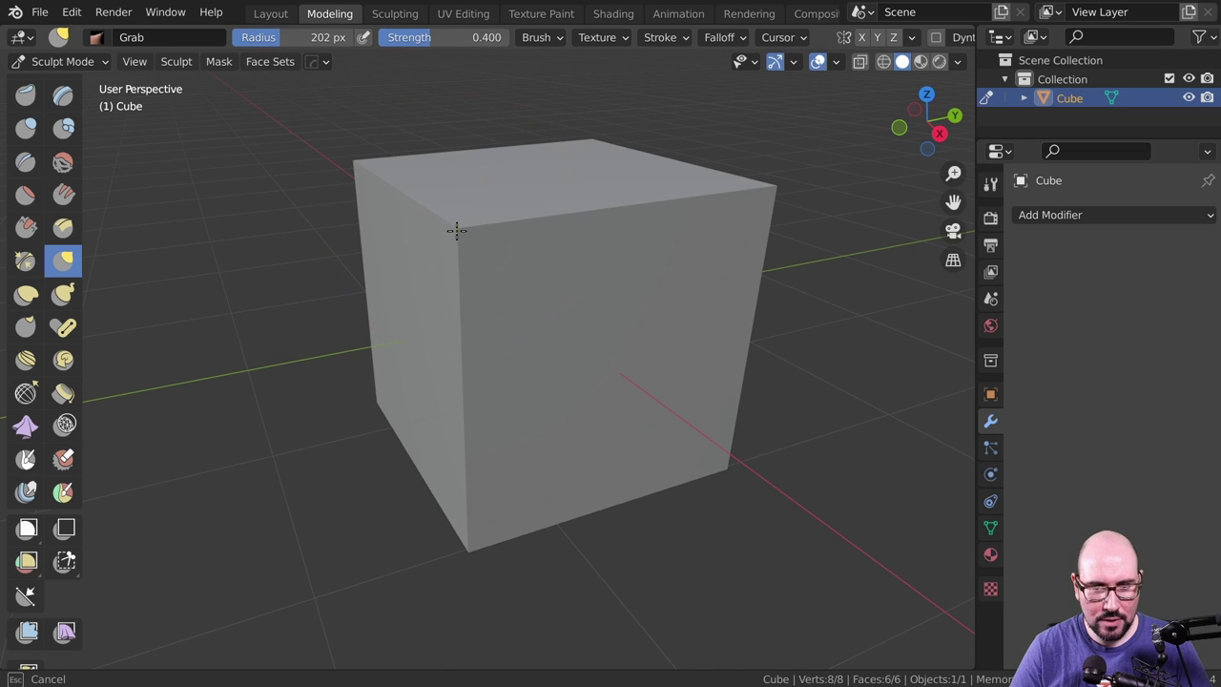
pyautogui.moveTo(457, 230); pyautogui.dragTo(469, 214)
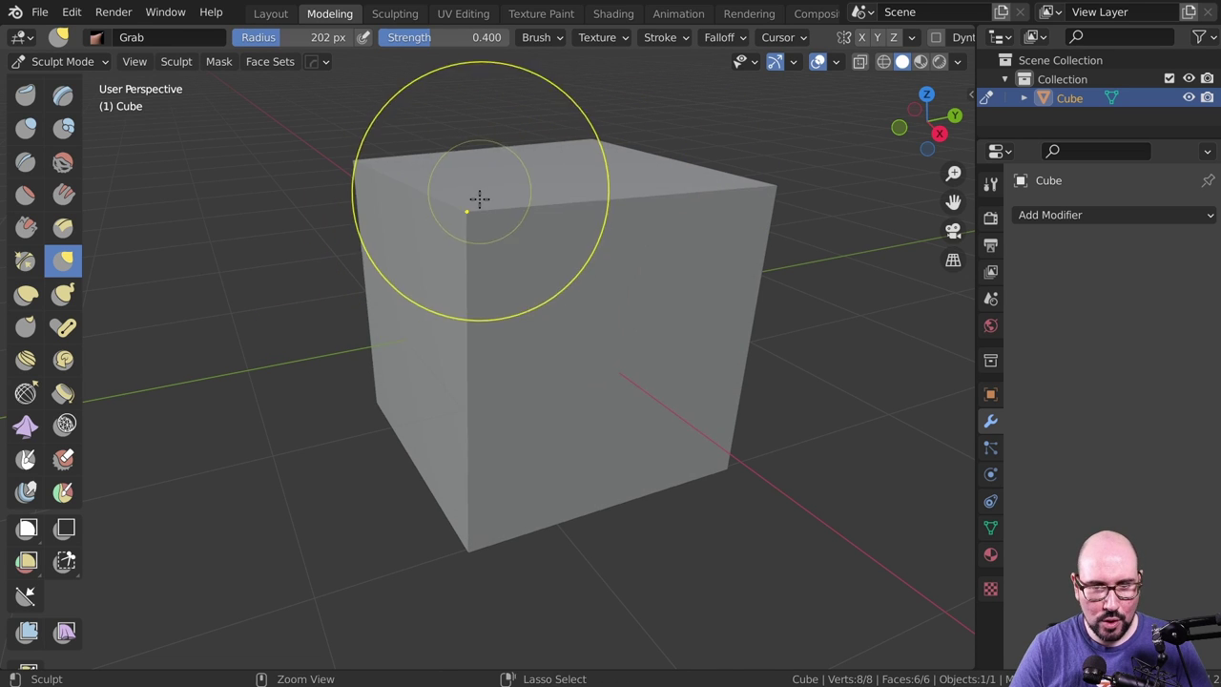
pyautogui.hotkey('ctrl', 'z')
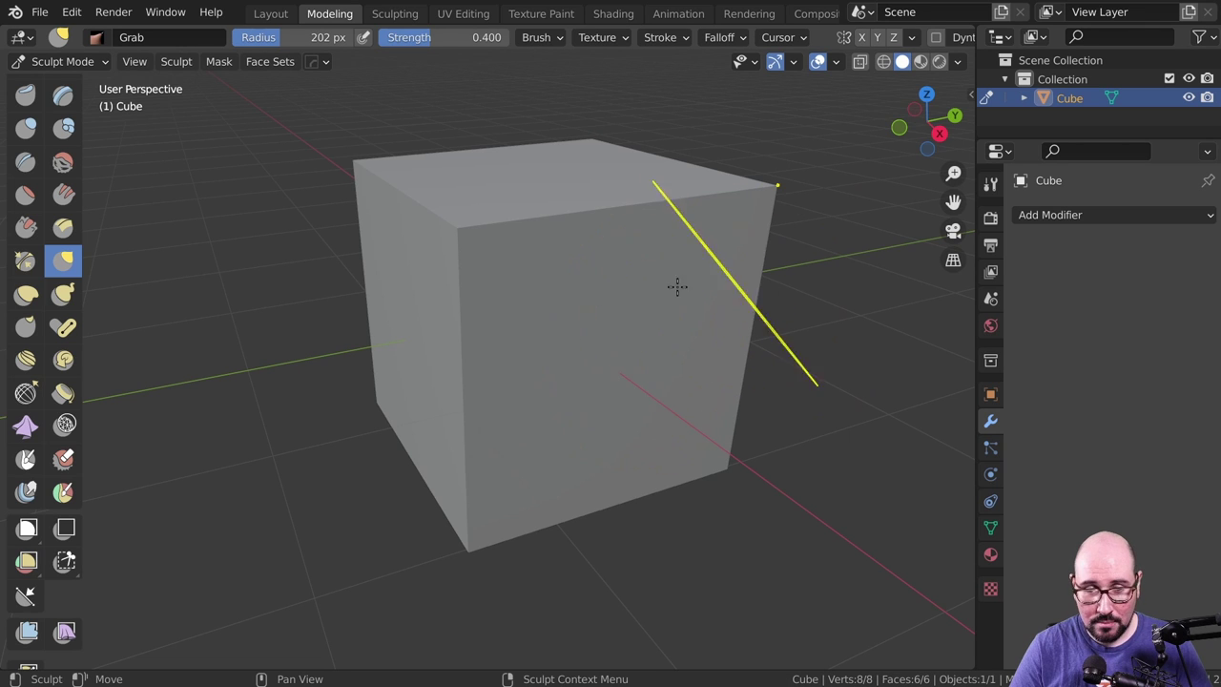
# - Add a Subdivision Surface modifier with Levels Viewport raised to 5, discarding a test pull
pyautogui.click(1085, 214)
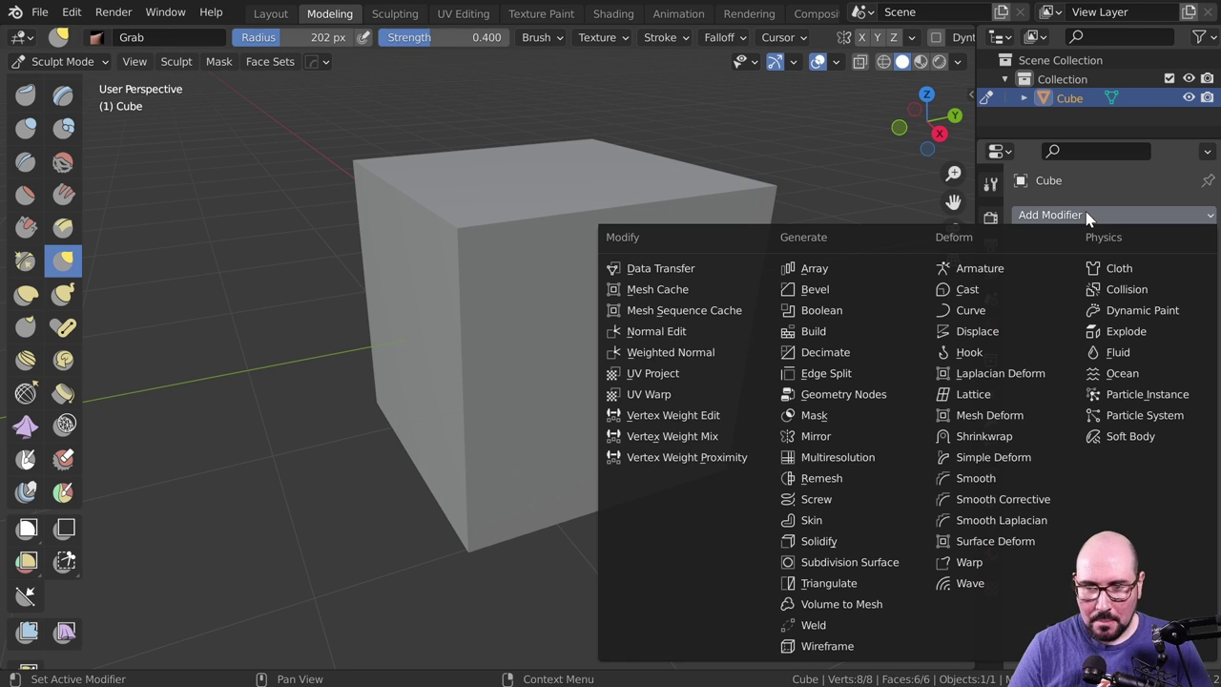
pyautogui.click(869, 569)
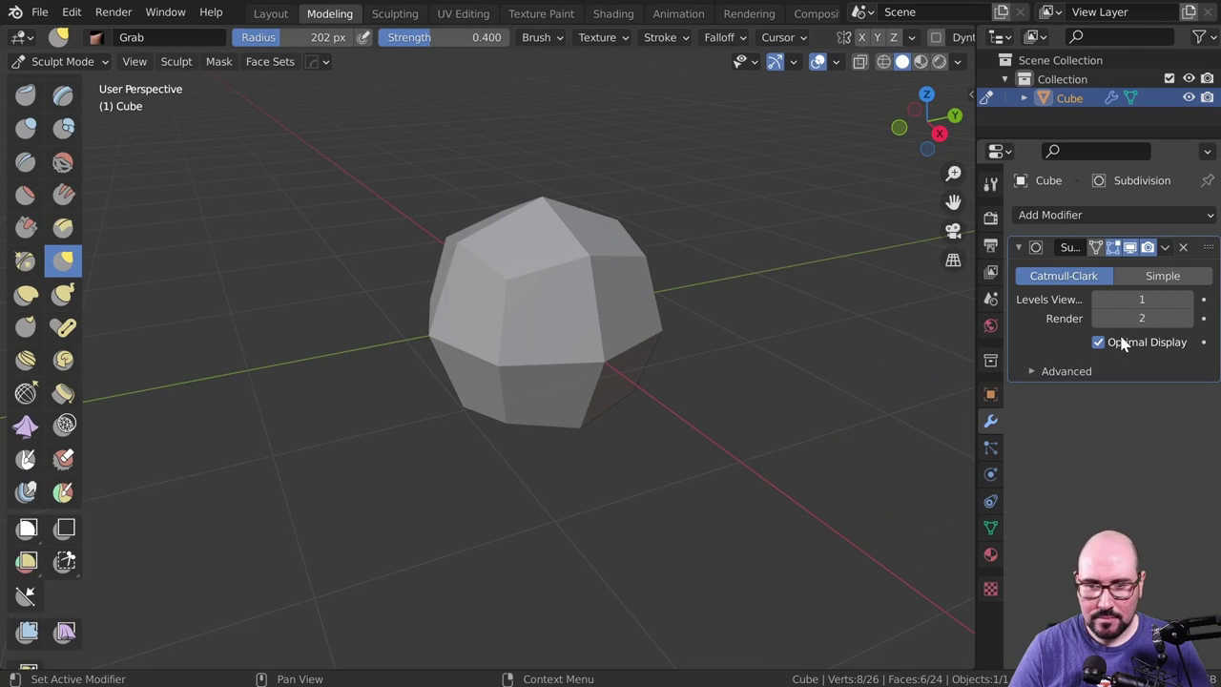
pyautogui.click(1193, 302)
pyautogui.click(1192, 302)
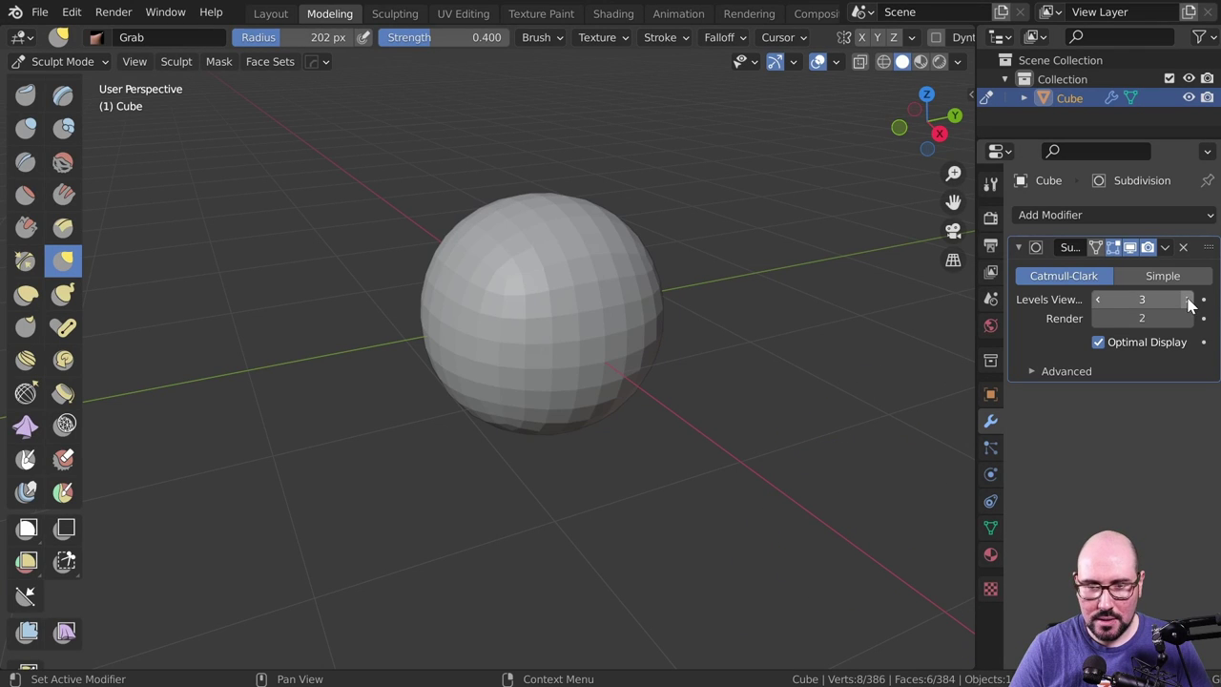
pyautogui.click(1192, 302)
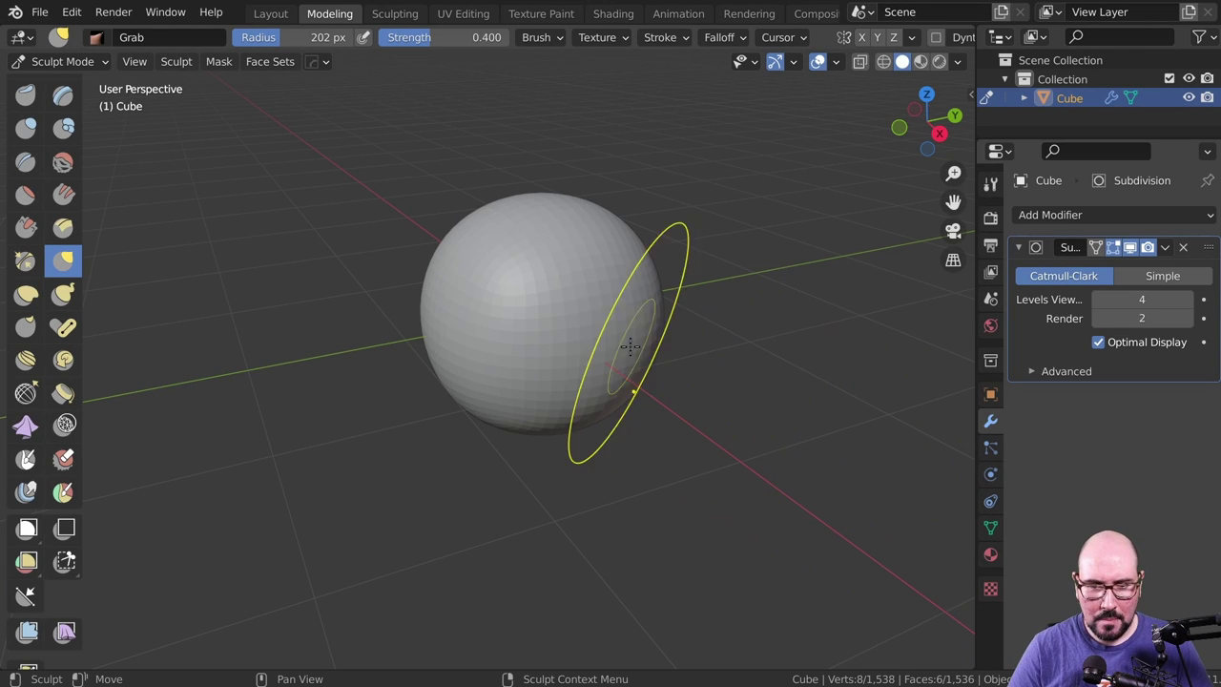
pyautogui.moveTo(582, 338); pyautogui.dragTo(567, 356)
pyautogui.hotkey('ctrl', '1')
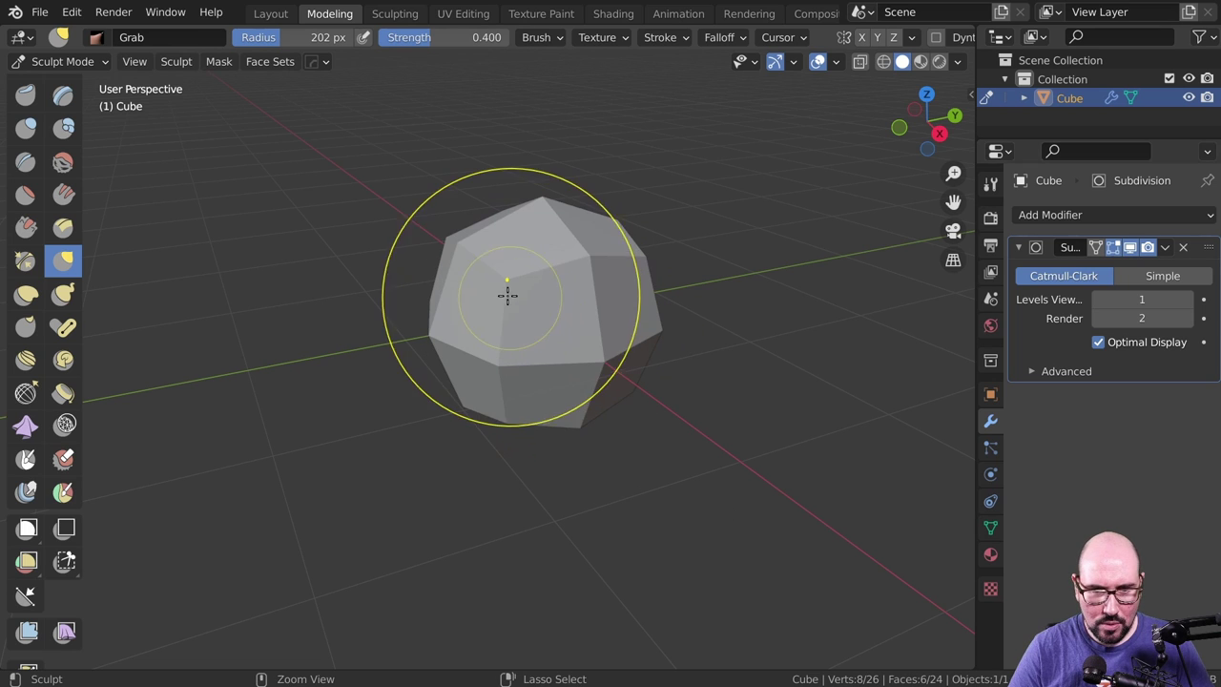
pyautogui.moveTo(1142, 299); pyautogui.dragTo(1198, 310)
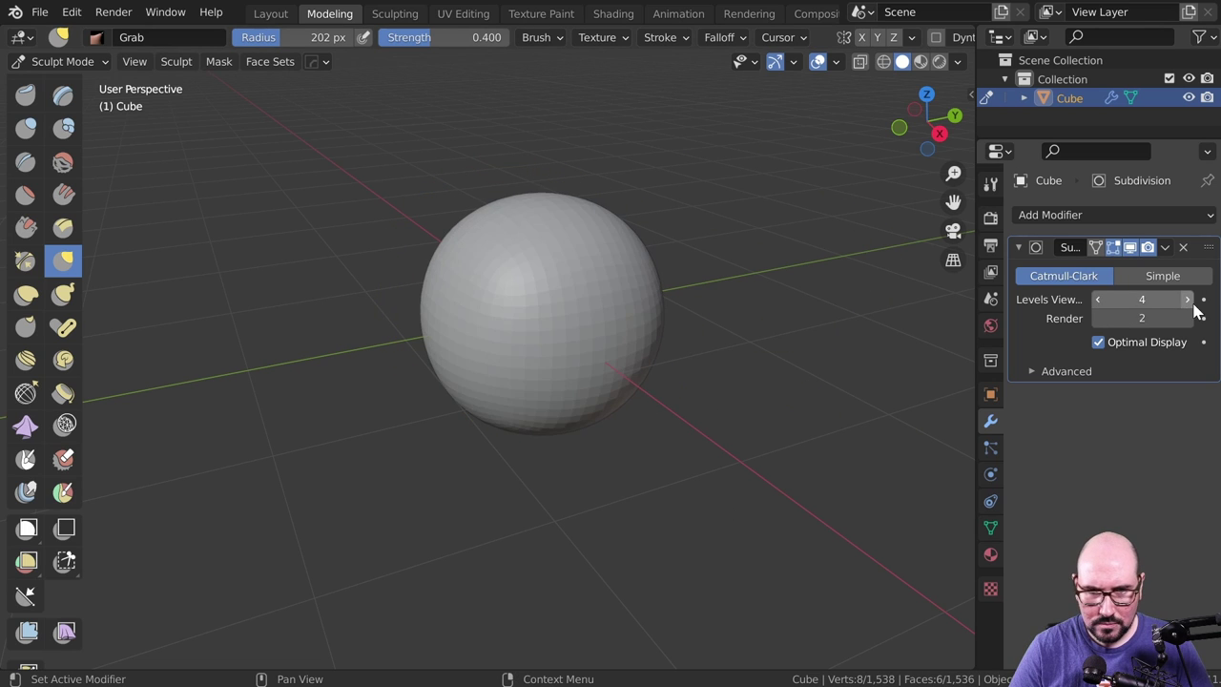
pyautogui.click(1190, 302)
pyautogui.moveTo(518, 368); pyautogui.dragTo(472, 322, button='middle')
# - Zoom in and make test pulls on the sphere's upper sides, toggling the subdivision display off and on
pyautogui.scroll(3, 572, 335)
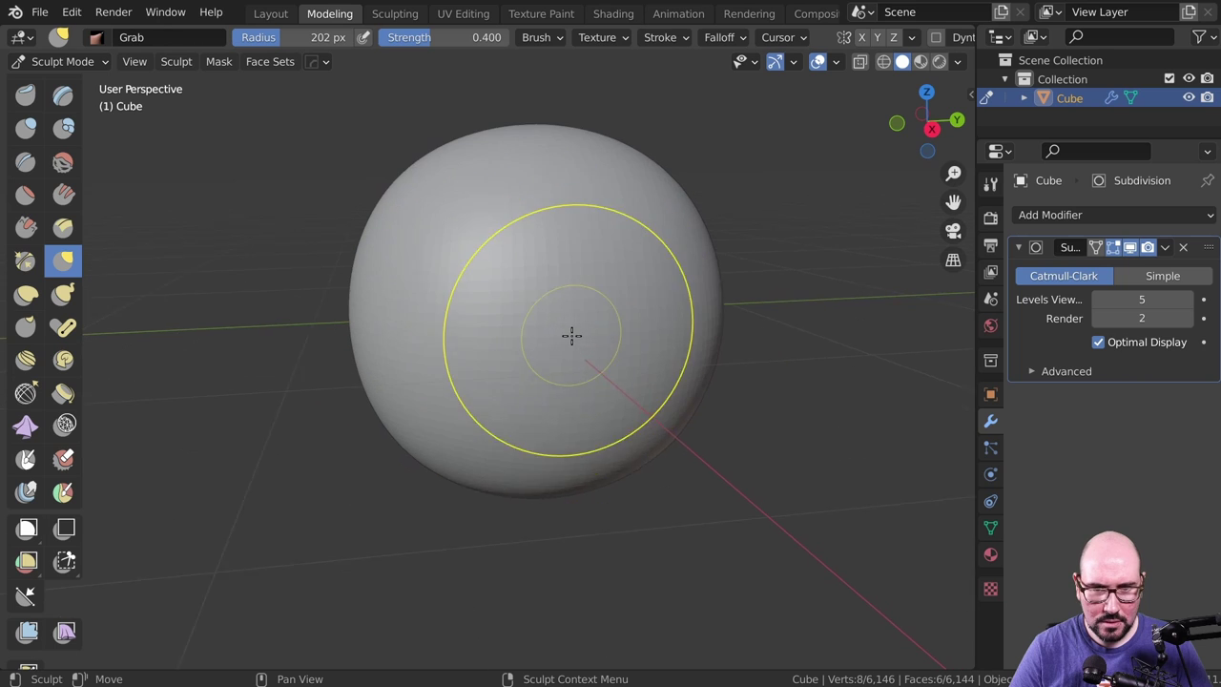
pyautogui.keyDown('ctrl'); pyautogui.moveTo(550, 318); pyautogui.dragTo(608, 330, button='middle'); pyautogui.keyUp('ctrl')
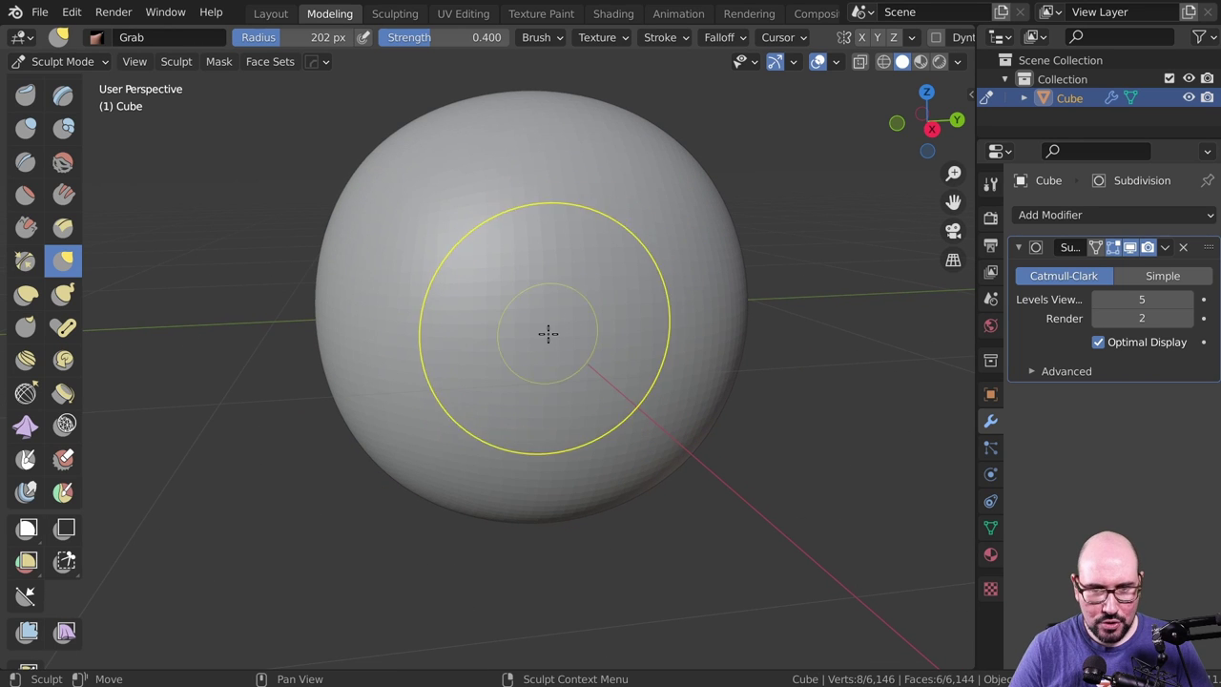
pyautogui.keyDown('ctrl'); pyautogui.moveTo(477, 359); pyautogui.dragTo(508, 363, button='middle'); pyautogui.keyUp('ctrl')
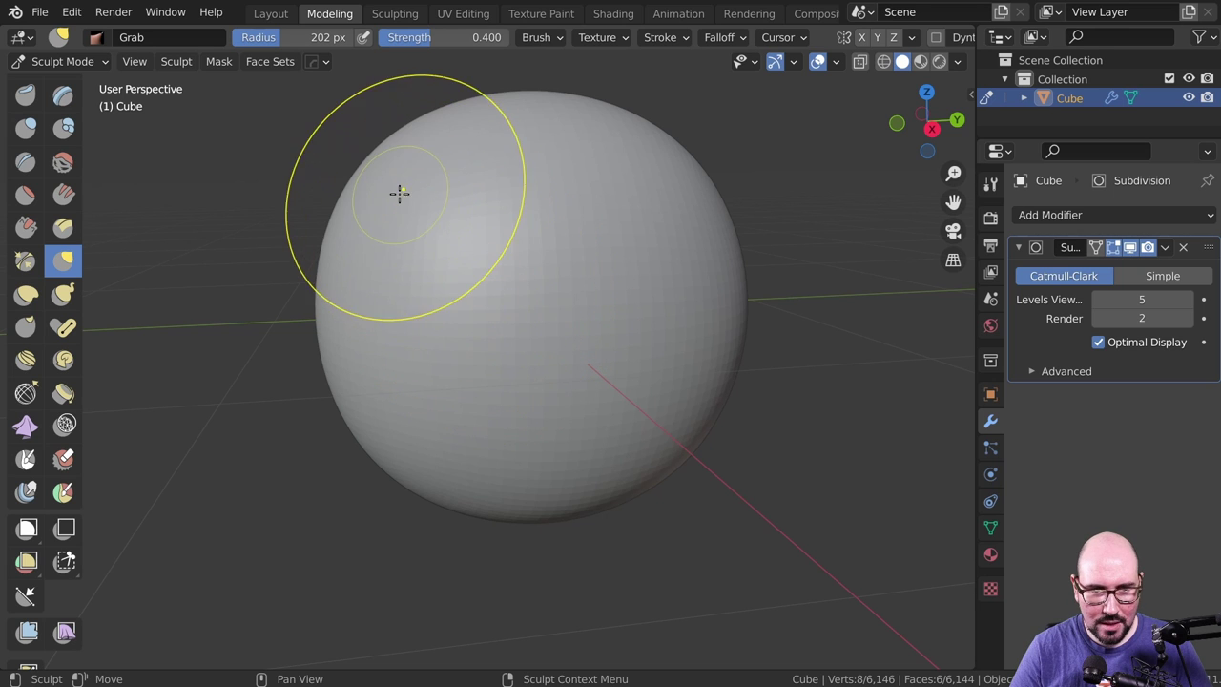
pyautogui.moveTo(406, 197)
pyautogui.mouseDown()
pyautogui.moveTo(196, 172)
pyautogui.moveTo(423, 232)
pyautogui.mouseUp()
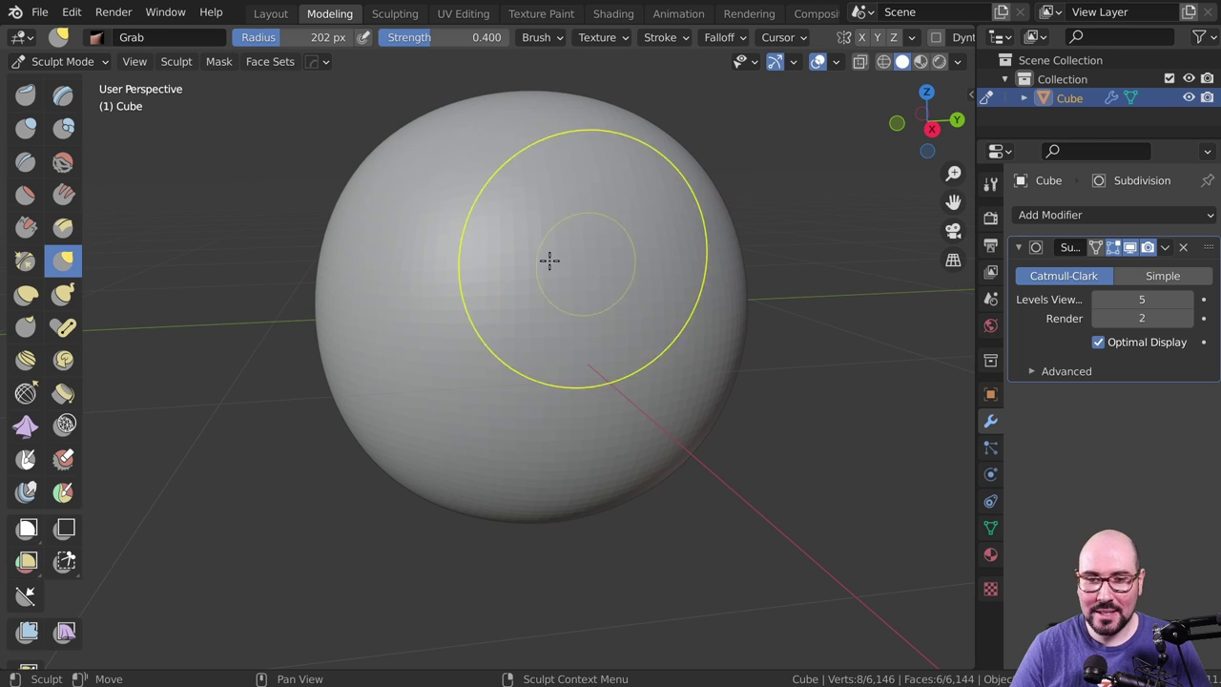
pyautogui.moveTo(694, 191)
pyautogui.mouseDown()
pyautogui.moveTo(793, 95)
pyautogui.moveTo(692, 182)
pyautogui.mouseUp()
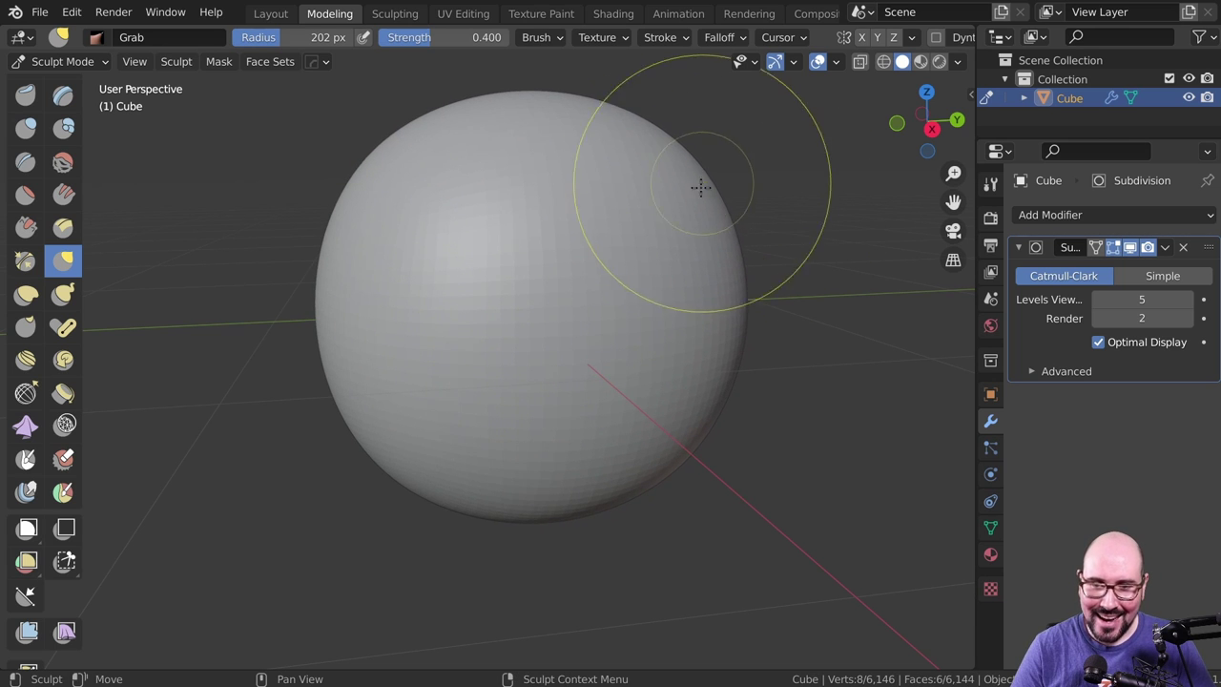
pyautogui.click(1129, 248)
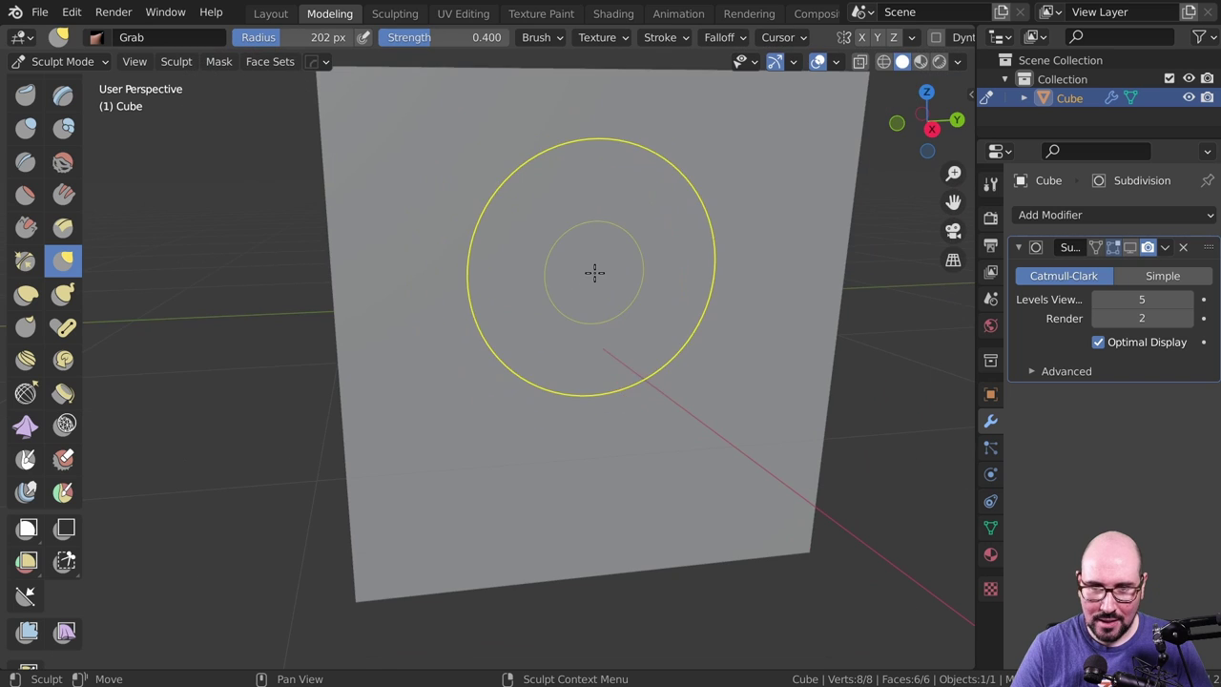
pyautogui.click(1130, 248)
pyautogui.moveTo(426, 197)
pyautogui.mouseDown()
pyautogui.moveTo(468, 256)
pyautogui.moveTo(455, 242)
pyautogui.moveTo(548, 212)
pyautogui.mouseUp()
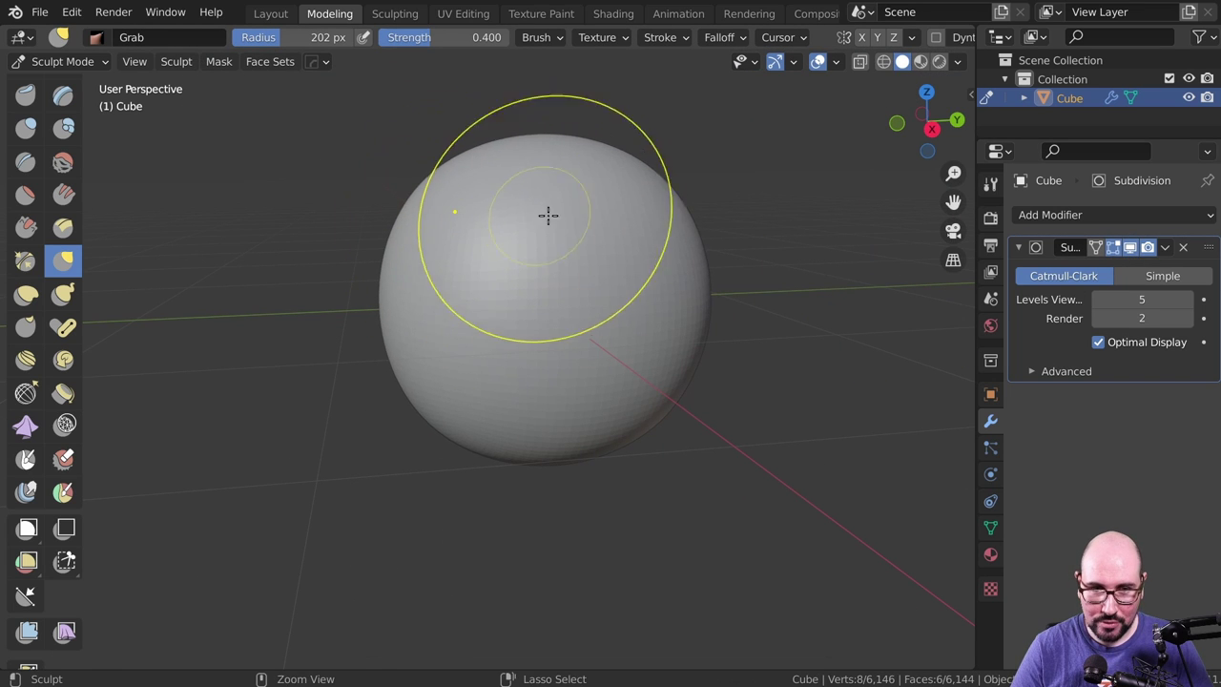
pyautogui.moveTo(662, 207)
pyautogui.mouseDown()
pyautogui.moveTo(733, 163)
pyautogui.moveTo(731, 181)
pyautogui.mouseUp()
pyautogui.hotkey('ctrl', 'z')
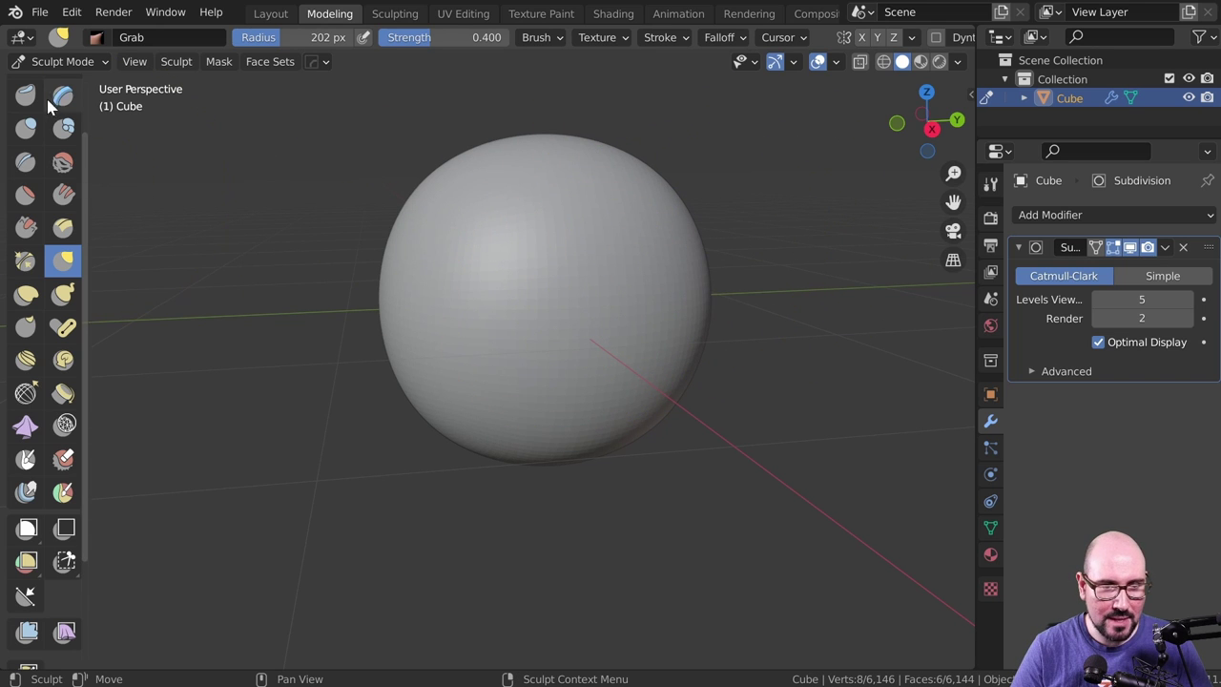
# - Switch to Clay Strips at a 129 px radius and undo a test clay stroke
pyautogui.scroll(2, 48, 122)
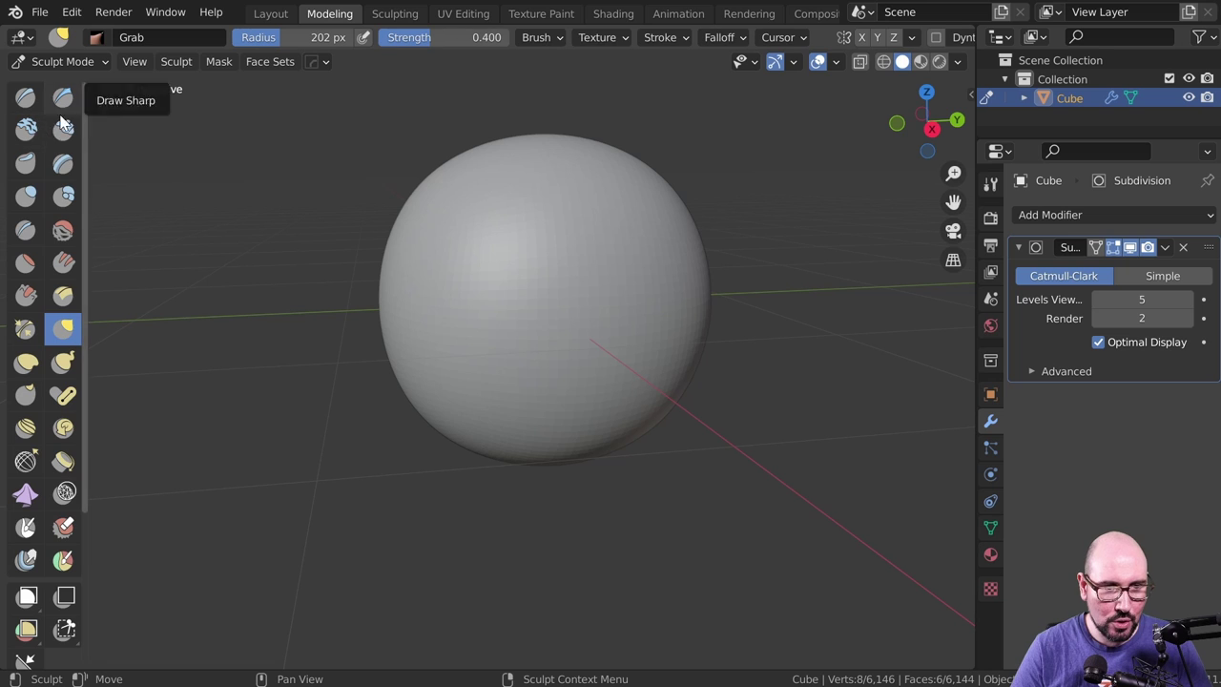
pyautogui.click(63, 128)
pyautogui.press('f')
pyautogui.click(518, 276)
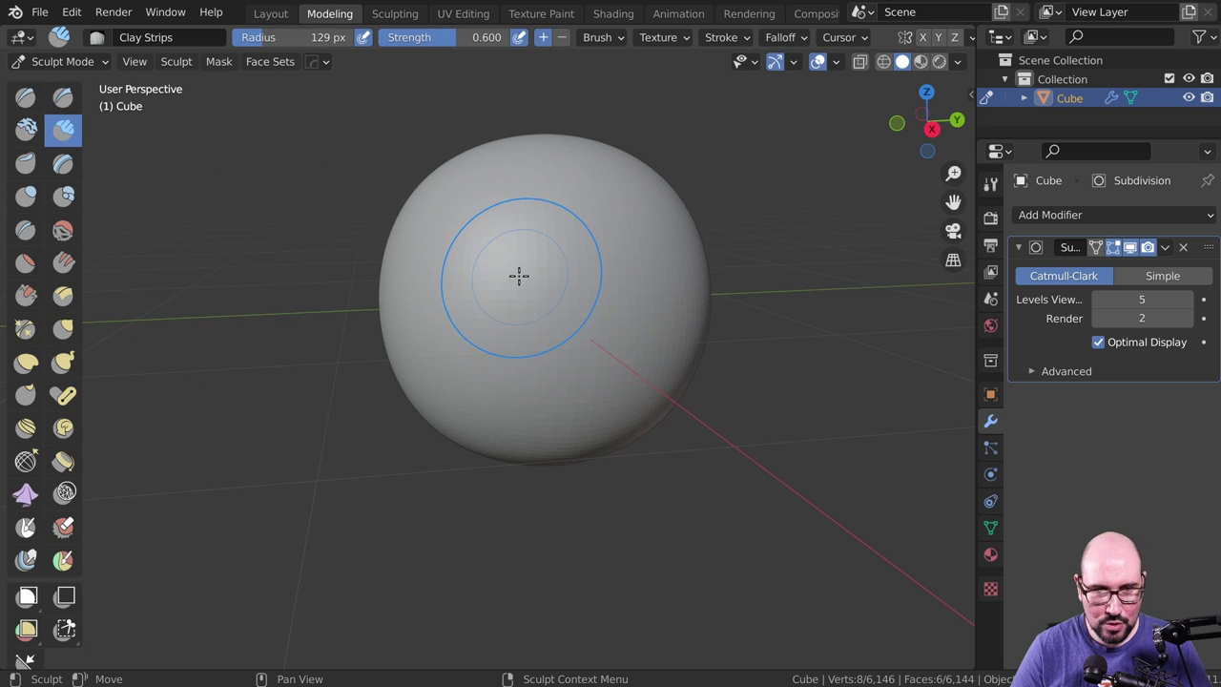
pyautogui.moveTo(518, 276)
pyautogui.mouseDown()
pyautogui.moveTo(513, 188)
pyautogui.moveTo(449, 220)
pyautogui.mouseUp()
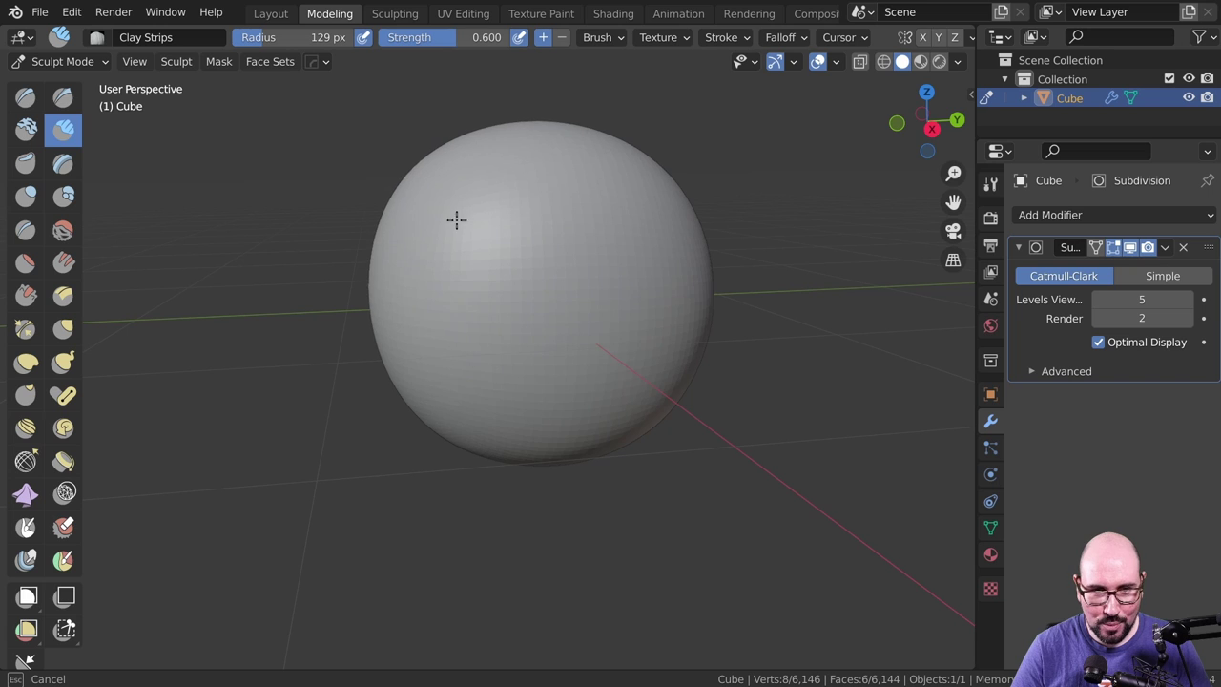
pyautogui.hotkey('ctrl', 'z')
pyautogui.hotkey('ctrl', 'z')
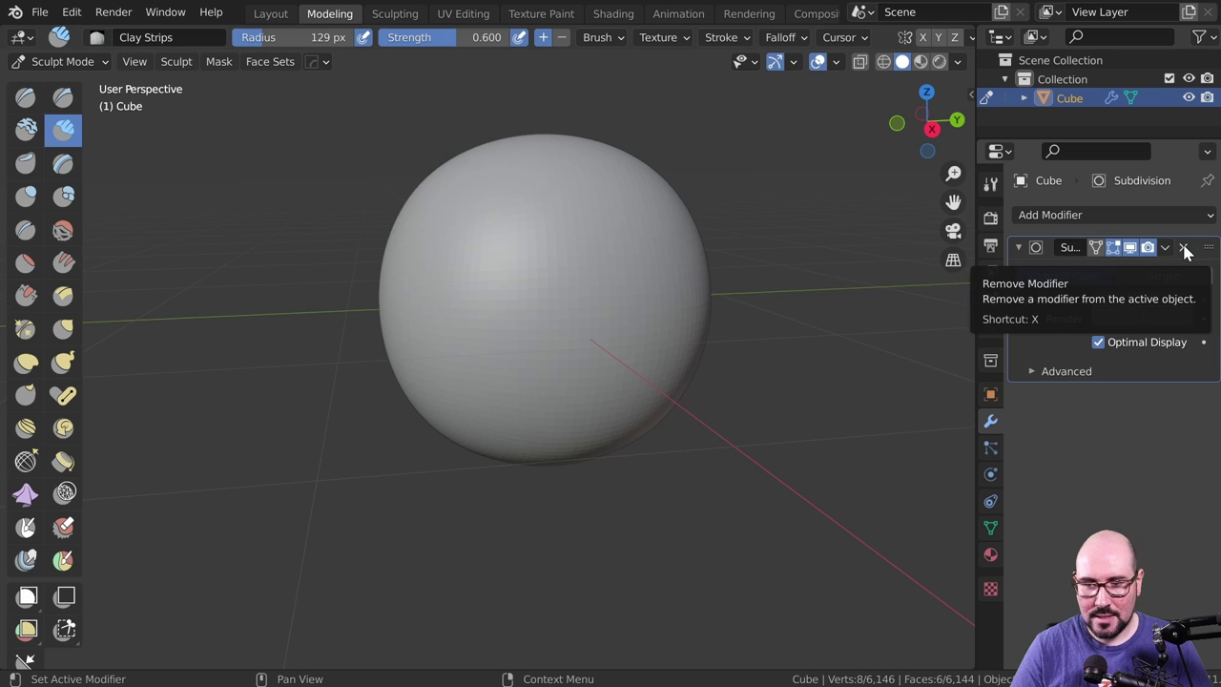
# - Remove the Subdivision modifier, add Multiresolution, and subdivide it four times to level 4
pyautogui.click(1183, 248)
pyautogui.moveTo(599, 321)
pyautogui.mouseDown(button='middle')
pyautogui.moveTo(632, 324)
pyautogui.moveTo(681, 371)
pyautogui.mouseUp(button='middle')
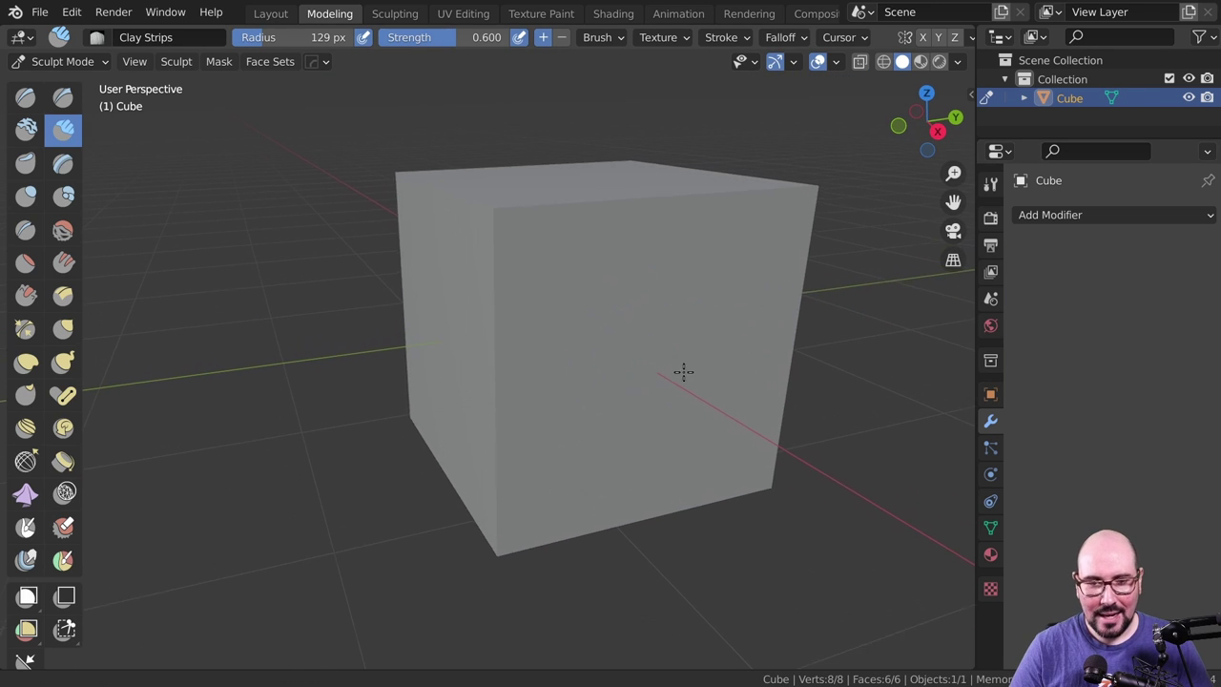
pyautogui.click(1106, 217)
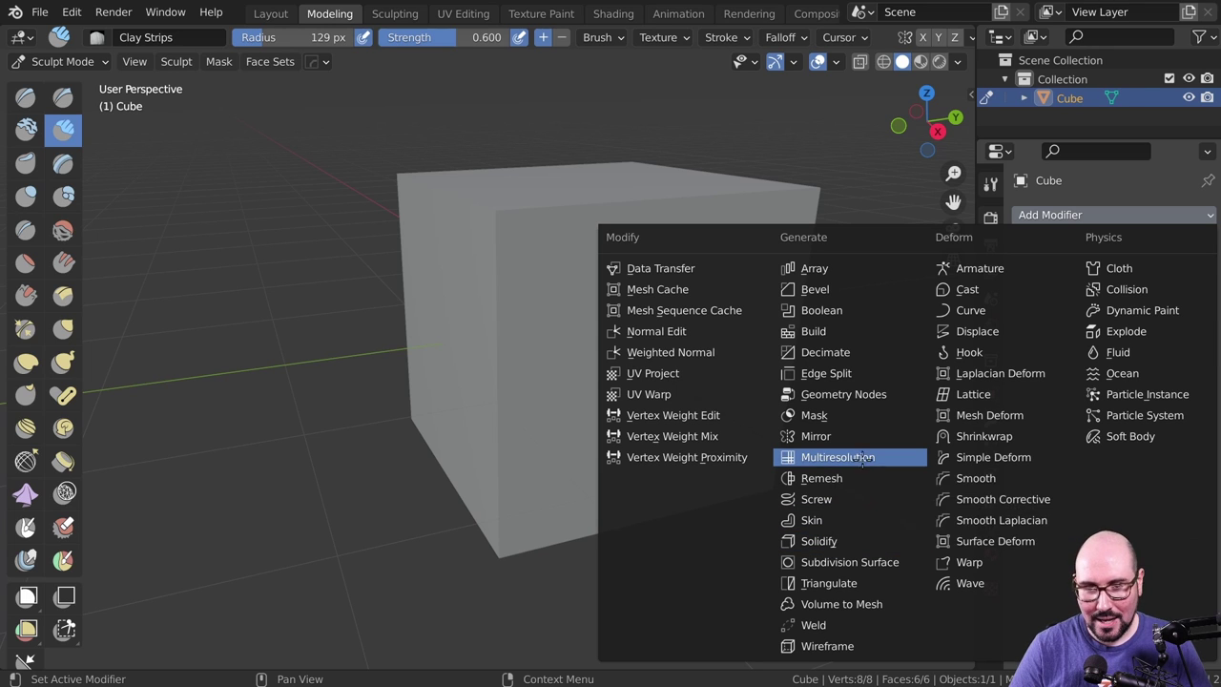
pyautogui.click(862, 461)
pyautogui.click(1118, 416)
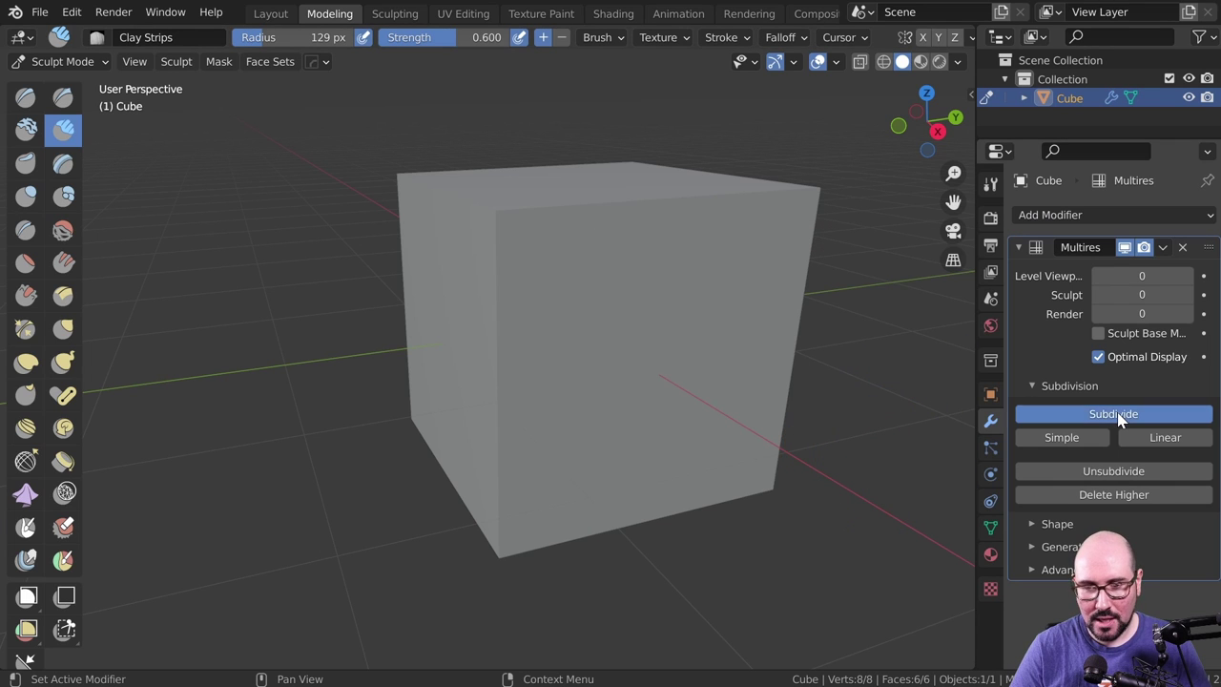
pyautogui.click(1121, 416)
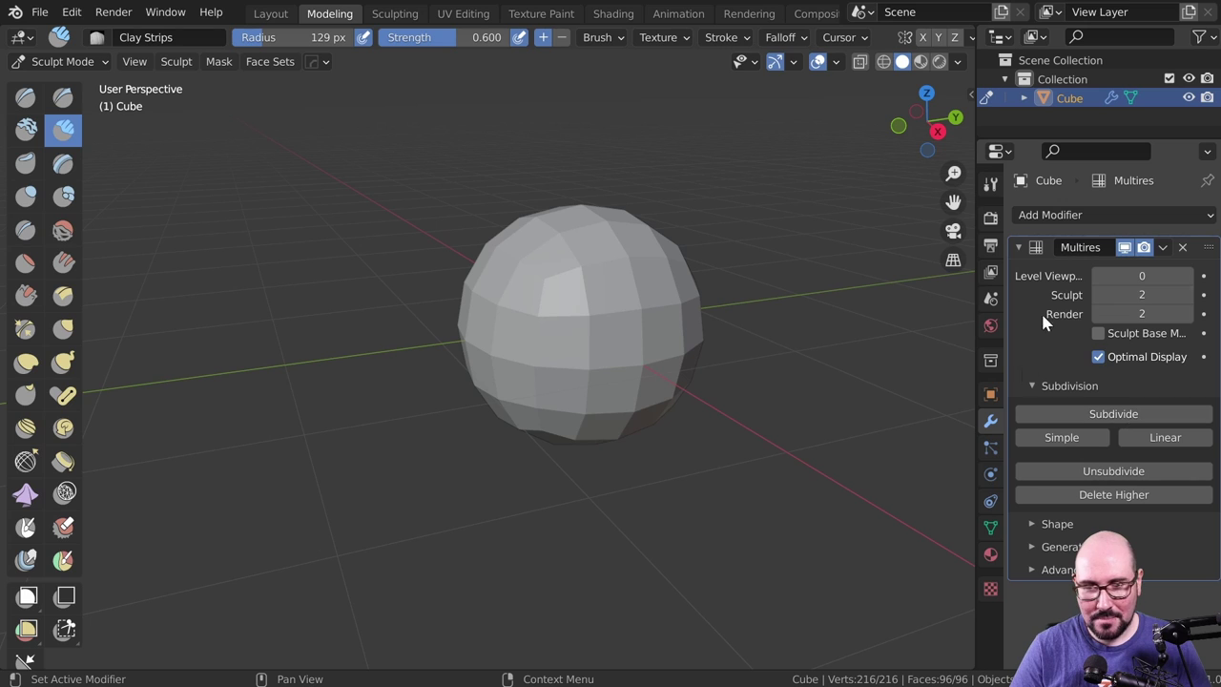
pyautogui.click(1114, 417)
pyautogui.click(1113, 416)
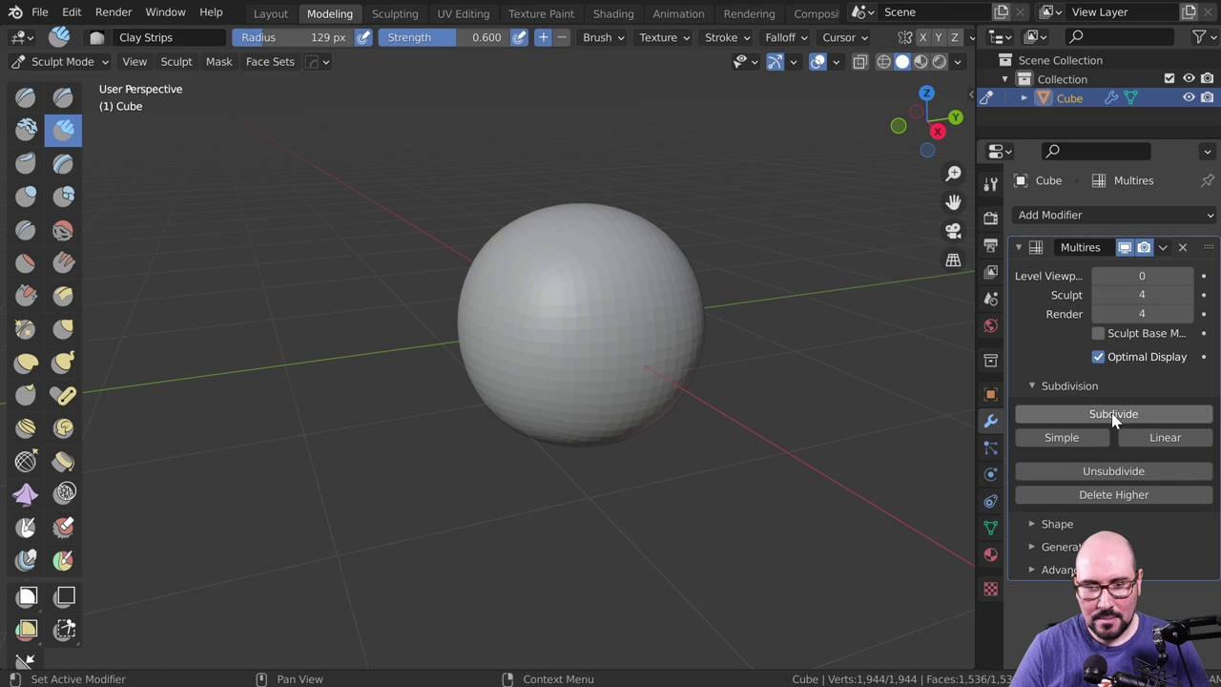
# - Lay Clay Strips ridges across the sphere's front and right side, collapsing and re-expanding the Multires panel
pyautogui.scroll(3, 580, 339)
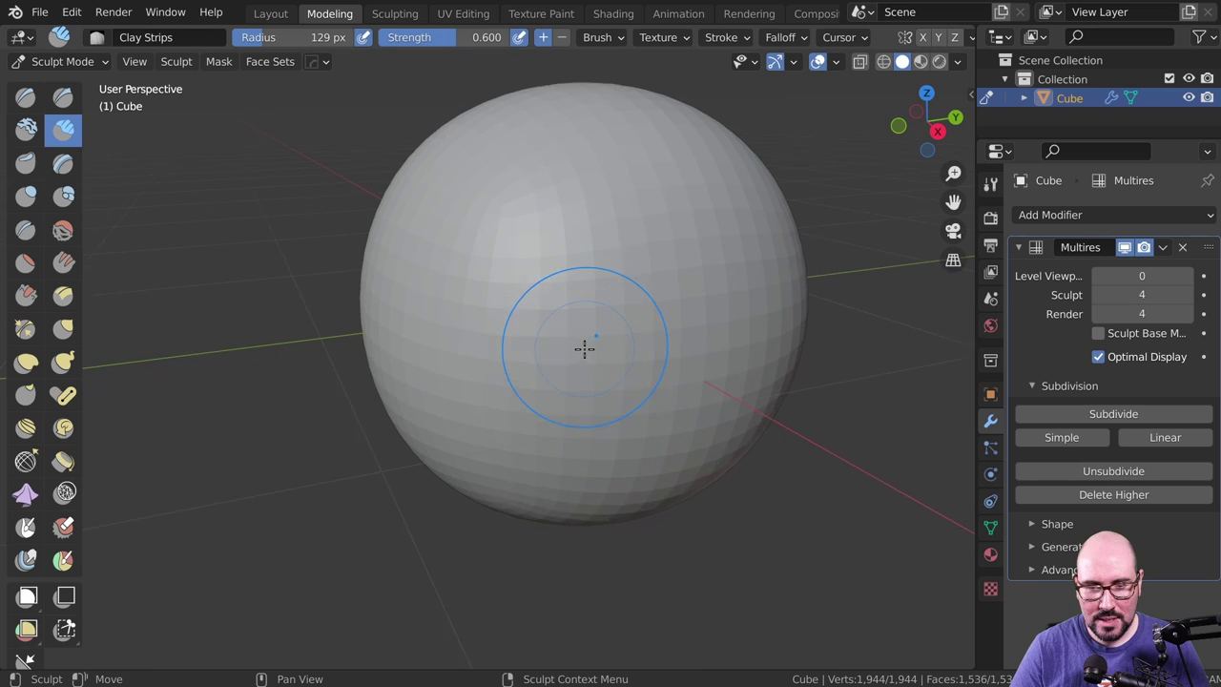
pyautogui.scroll(2, 583, 346)
pyautogui.moveTo(701, 222)
pyautogui.mouseDown()
pyautogui.moveTo(616, 333)
pyautogui.moveTo(687, 231)
pyautogui.moveTo(723, 259)
pyautogui.mouseUp()
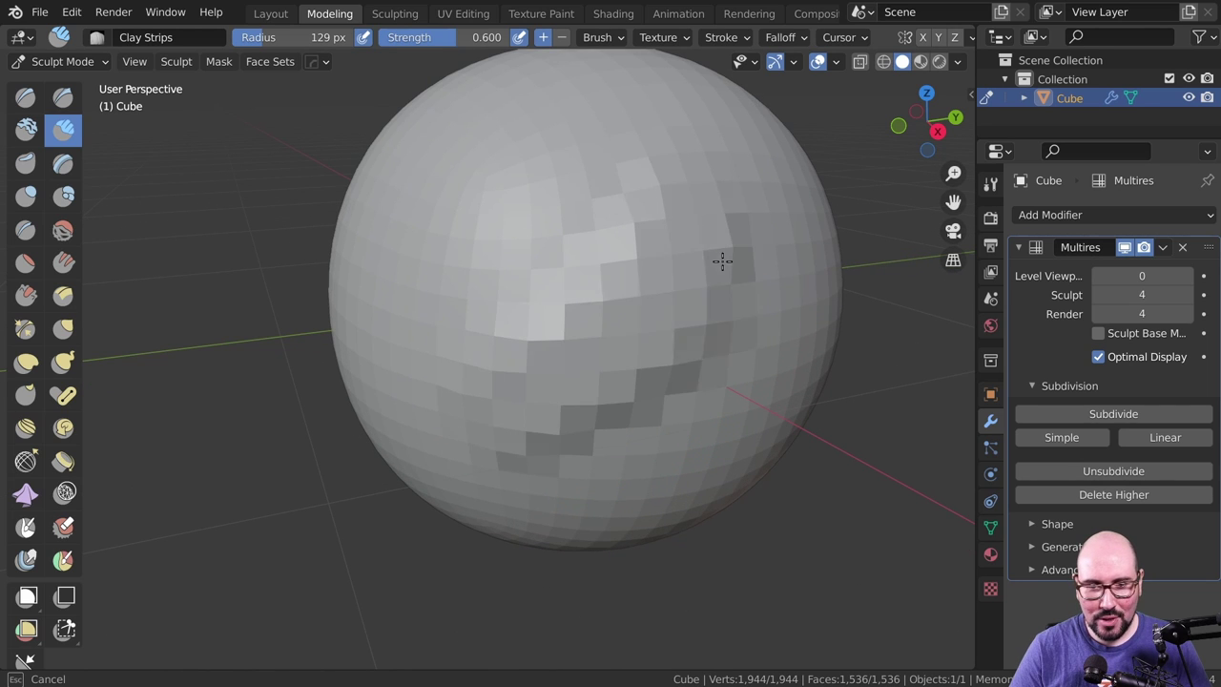
pyautogui.moveTo(795, 314)
pyautogui.mouseDown()
pyautogui.moveTo(627, 395)
pyautogui.moveTo(676, 296)
pyautogui.moveTo(755, 273)
pyautogui.moveTo(737, 254)
pyautogui.mouseUp()
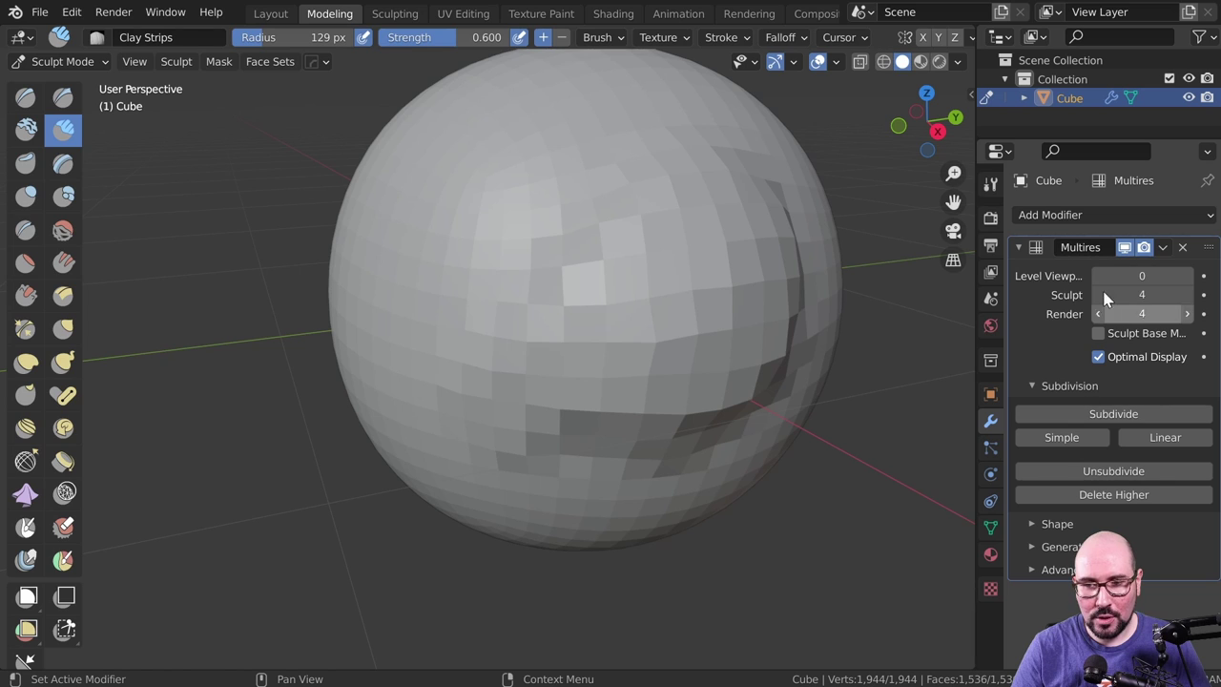
pyautogui.click(1019, 248)
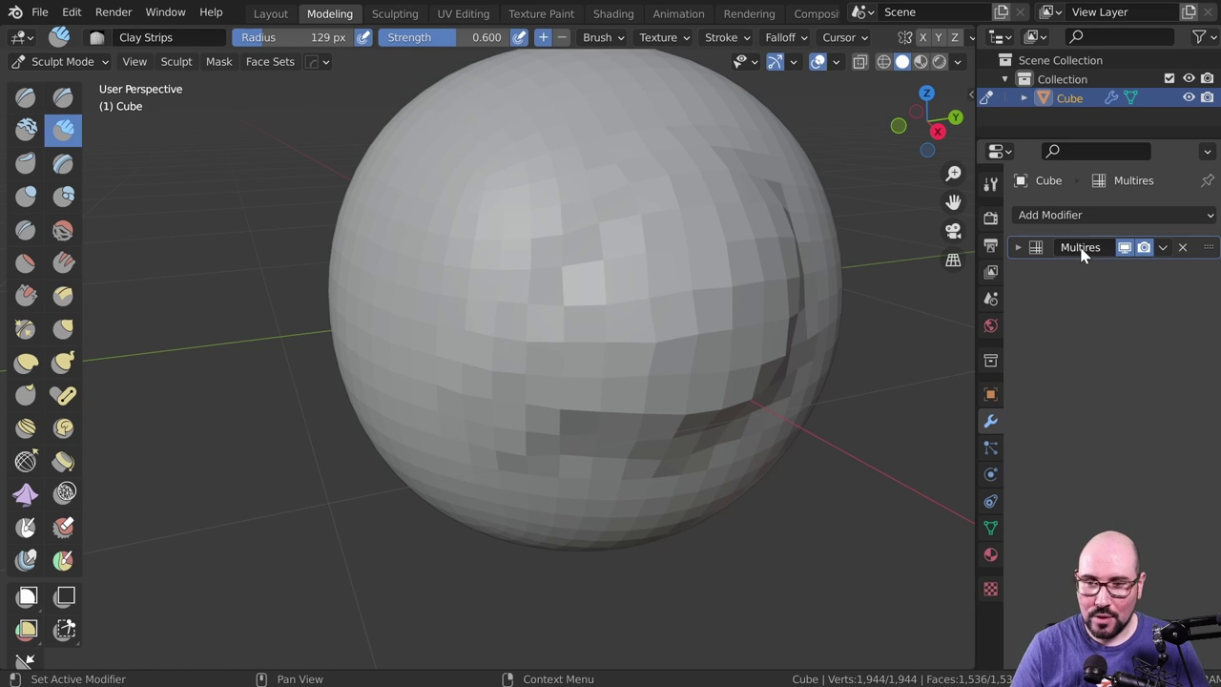
pyautogui.click(1019, 250)
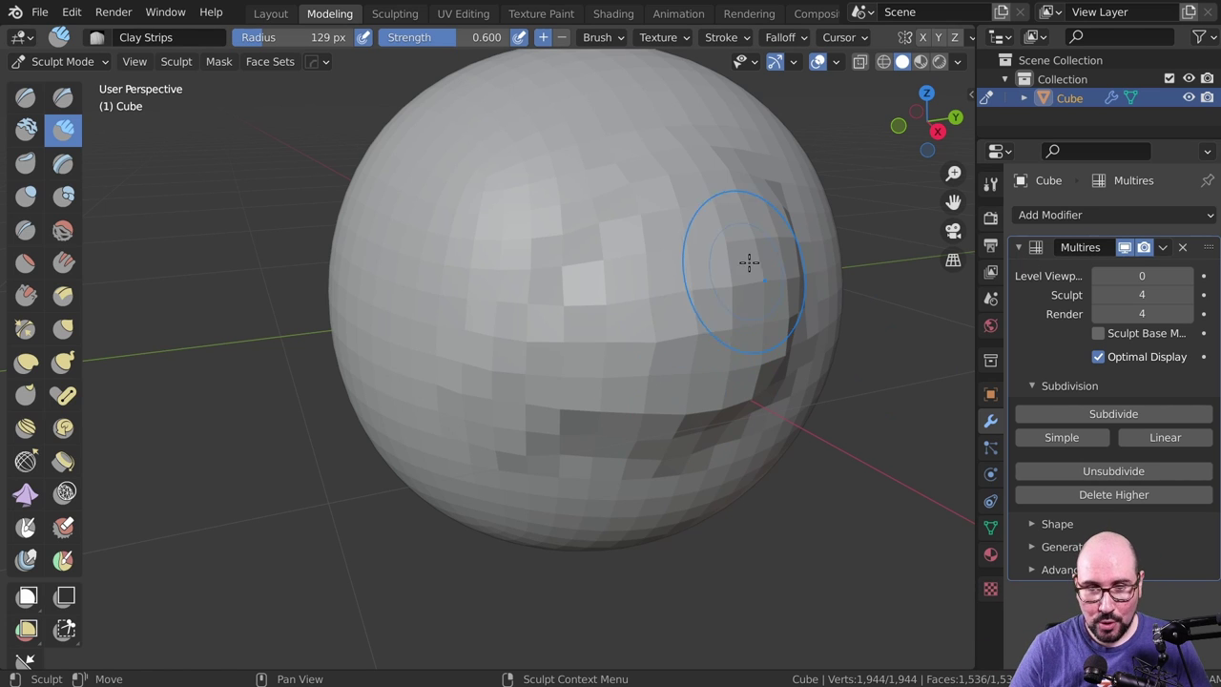
pyautogui.moveTo(750, 264); pyautogui.dragTo(587, 427)
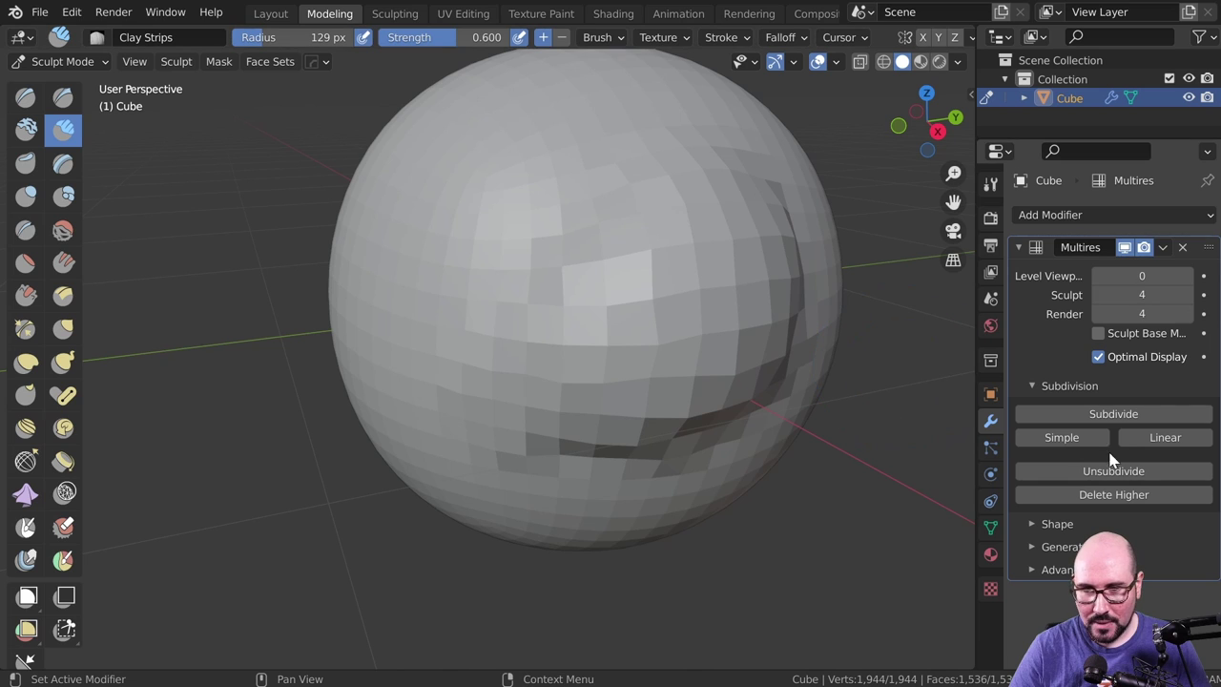
# - Subdivide the Multires to level 6 and add fine clay strip ridges with a 39 px brush
pyautogui.click(1115, 419)
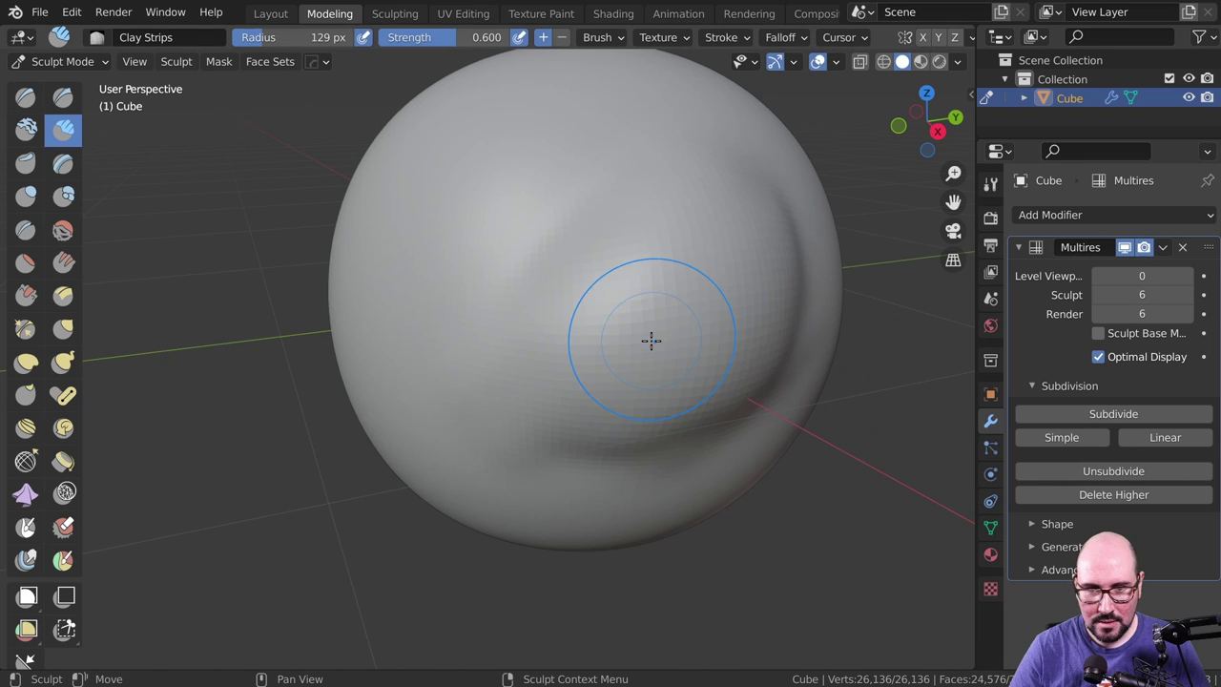
pyautogui.press('f')
pyautogui.click(605, 346)
pyautogui.moveTo(584, 395)
pyautogui.mouseDown()
pyautogui.moveTo(693, 304)
pyautogui.moveTo(681, 322)
pyautogui.moveTo(684, 285)
pyautogui.mouseUp()
pyautogui.moveTo(674, 341)
pyautogui.mouseDown()
pyautogui.moveTo(563, 410)
pyautogui.moveTo(722, 297)
pyautogui.moveTo(737, 315)
pyautogui.mouseUp()
pyautogui.moveTo(603, 401); pyautogui.dragTo(630, 399)
pyautogui.moveTo(674, 239)
pyautogui.mouseDown()
pyautogui.moveTo(662, 248)
pyautogui.moveTo(687, 215)
pyautogui.moveTo(592, 353)
pyautogui.mouseUp()
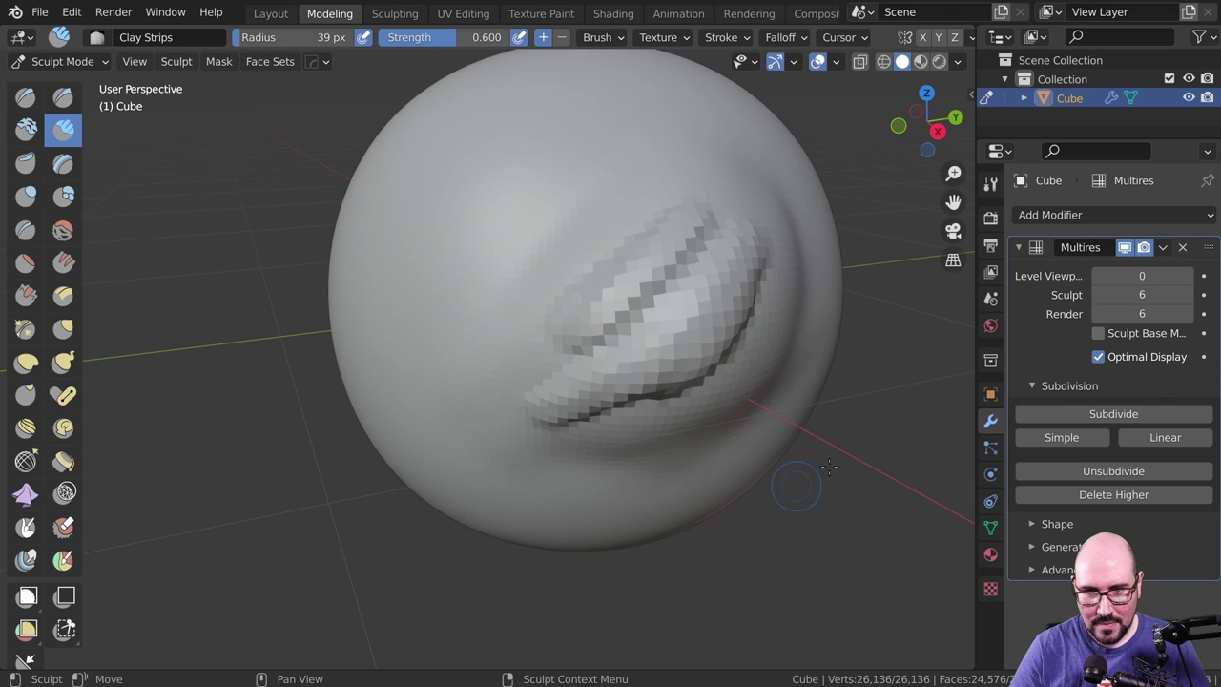
# - Drop the sculpt level to 3 and bulge the upper-right side with the Grab brush at 268 px
pyautogui.click(1100, 297)
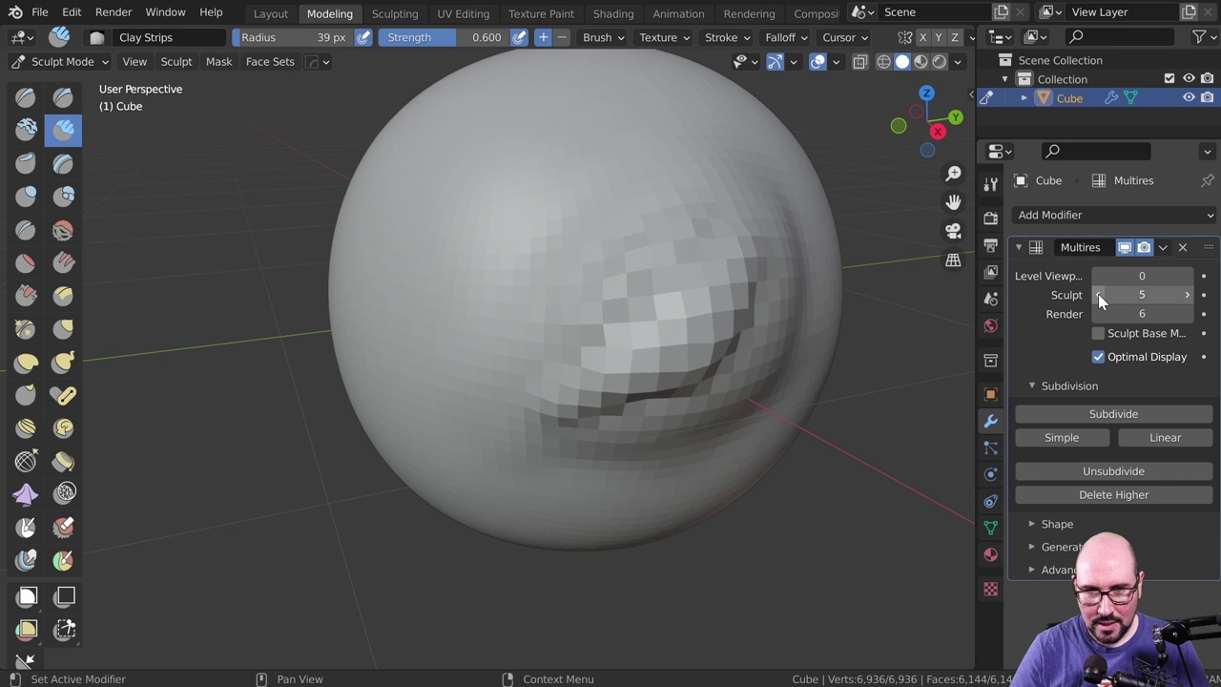
pyautogui.click(1100, 297)
pyautogui.click(1100, 297)
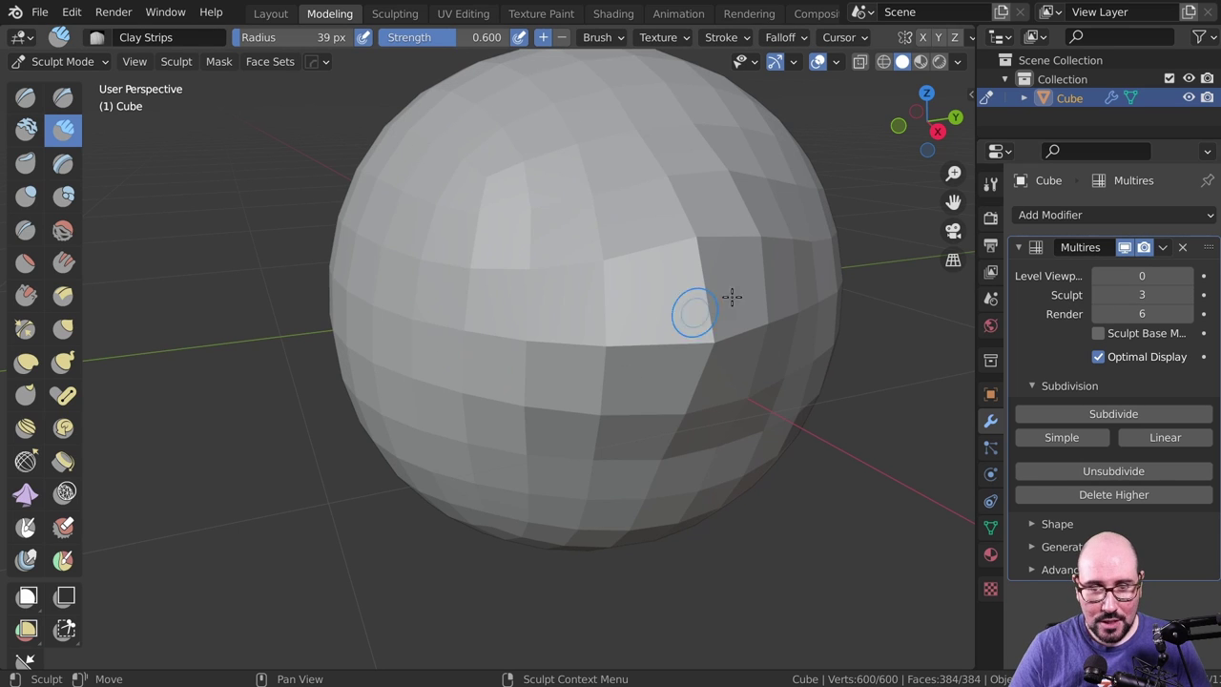
pyautogui.moveTo(588, 300); pyautogui.dragTo(646, 327, button='middle')
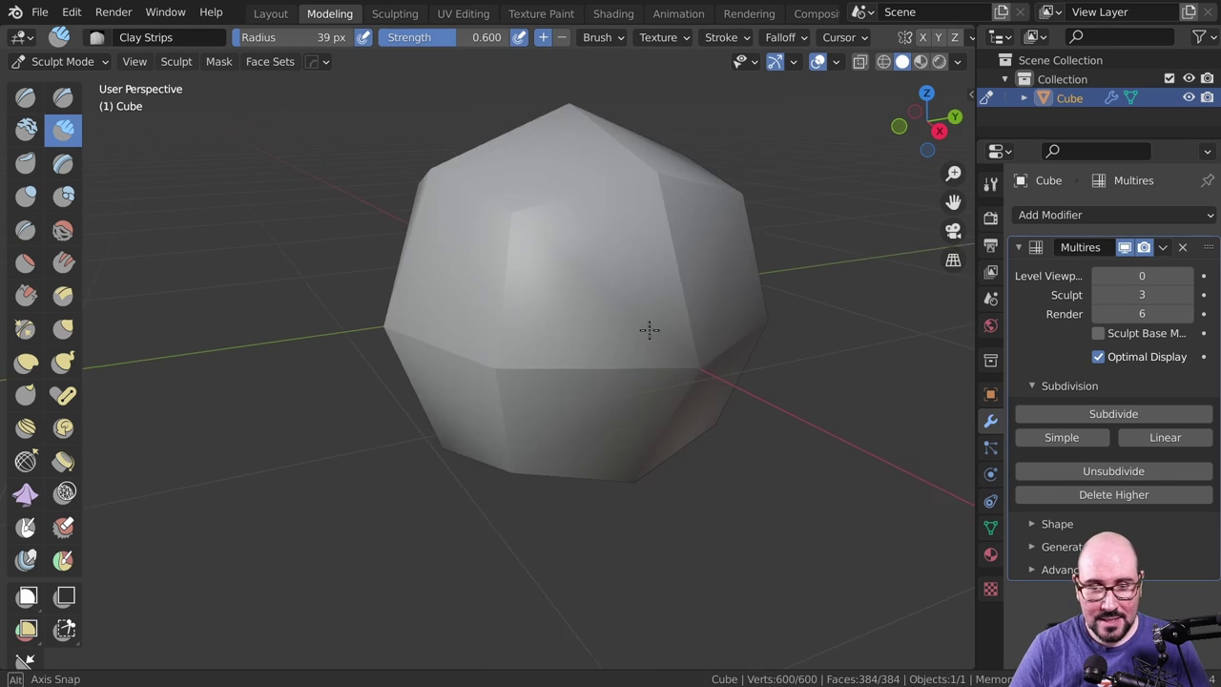
pyautogui.click(63, 328)
pyautogui.press('f')
pyautogui.click(726, 317)
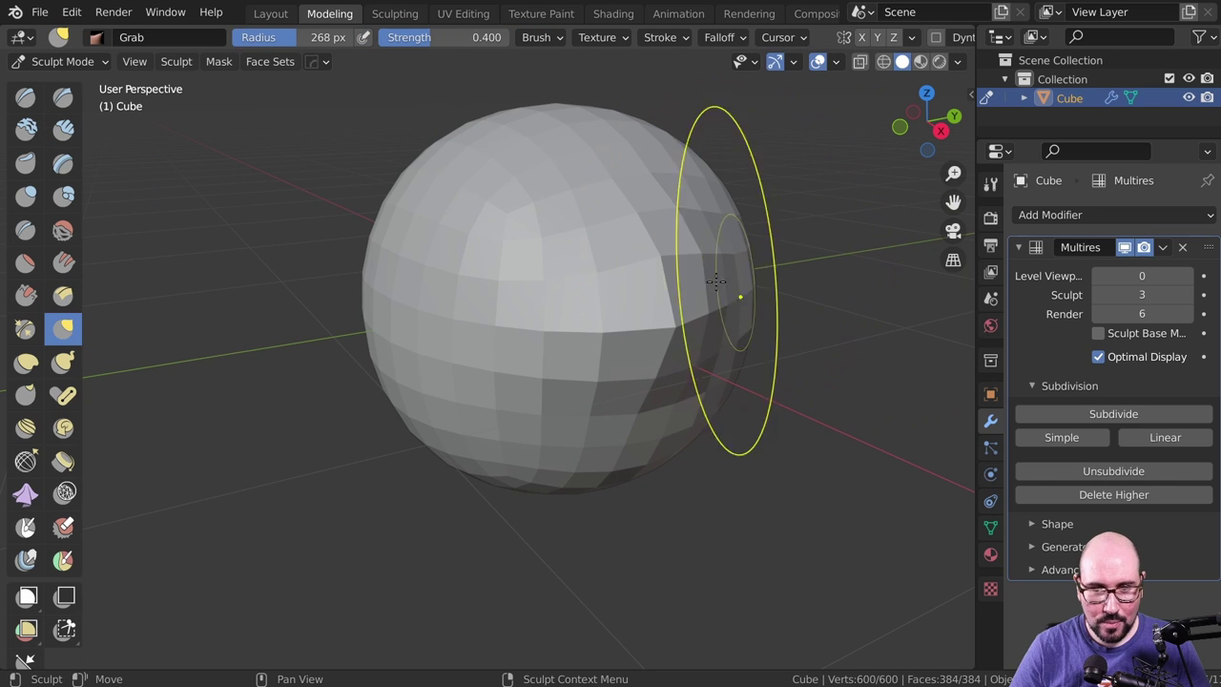
pyautogui.moveTo(728, 318); pyautogui.dragTo(830, 180)
pyautogui.moveTo(619, 245); pyautogui.dragTo(545, 196)
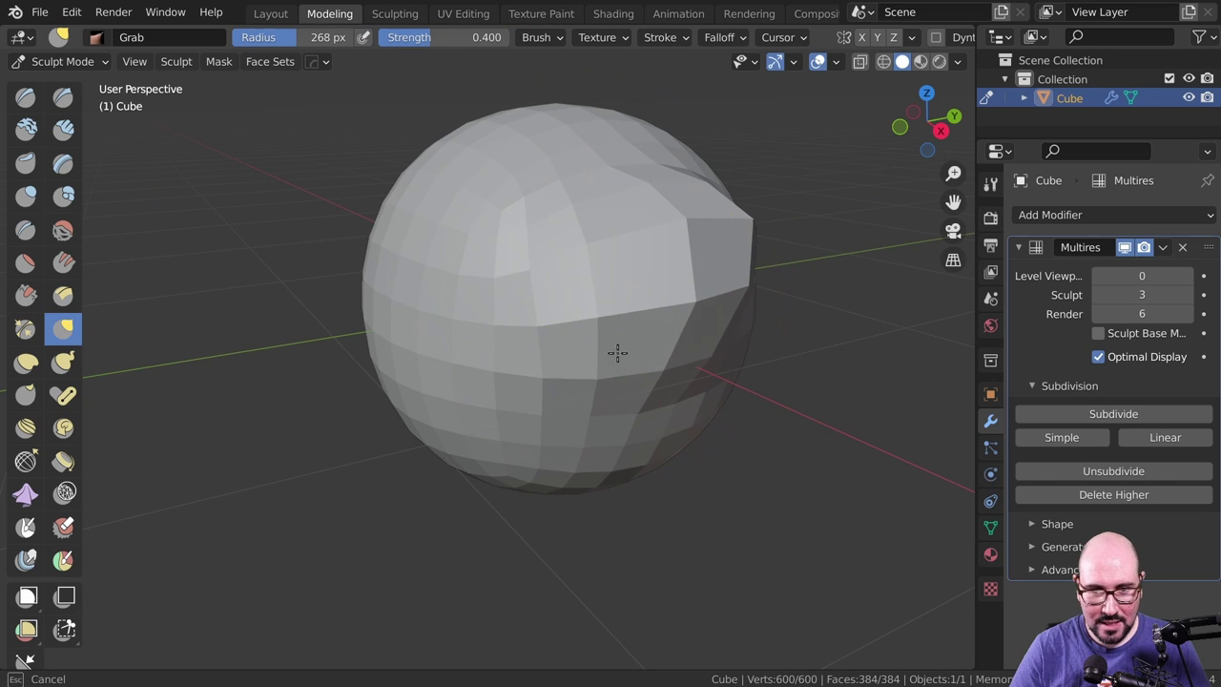
pyautogui.moveTo(616, 352); pyautogui.dragTo(730, 353)
pyautogui.hotkey('ctrl', 'z')
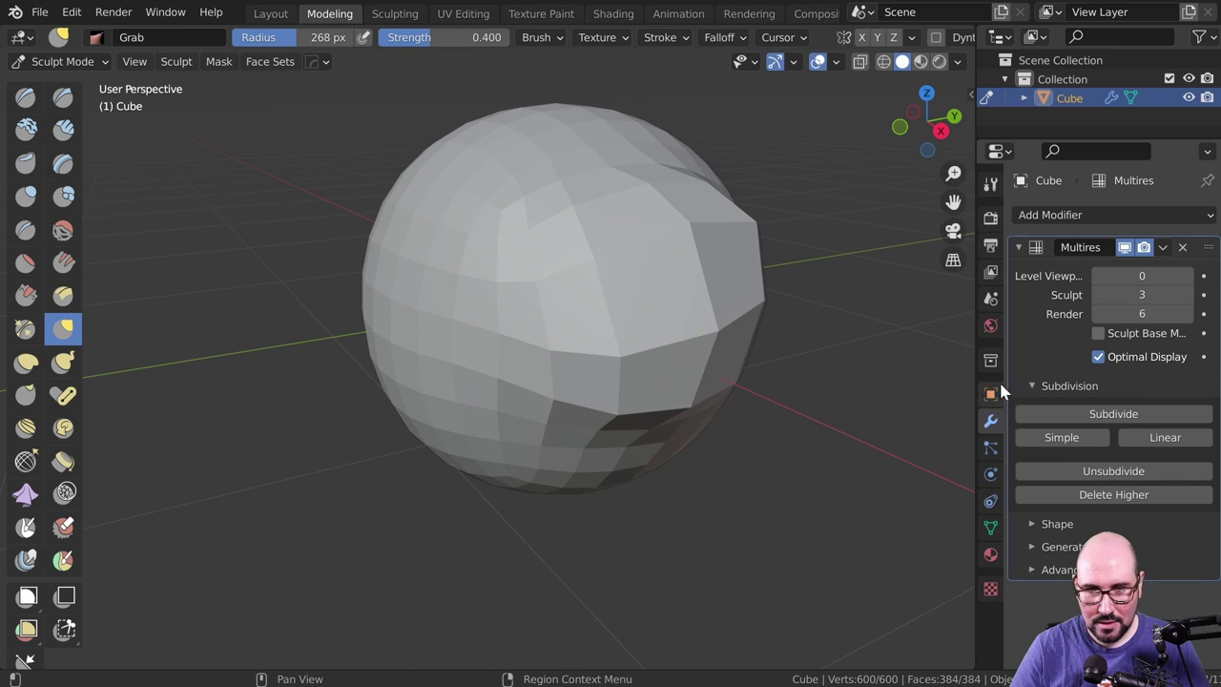
# - Raise the Multires sculpt level back to 6 and orbit to inspect the finer ridges
pyautogui.click(1192, 296)
pyautogui.click(1193, 295)
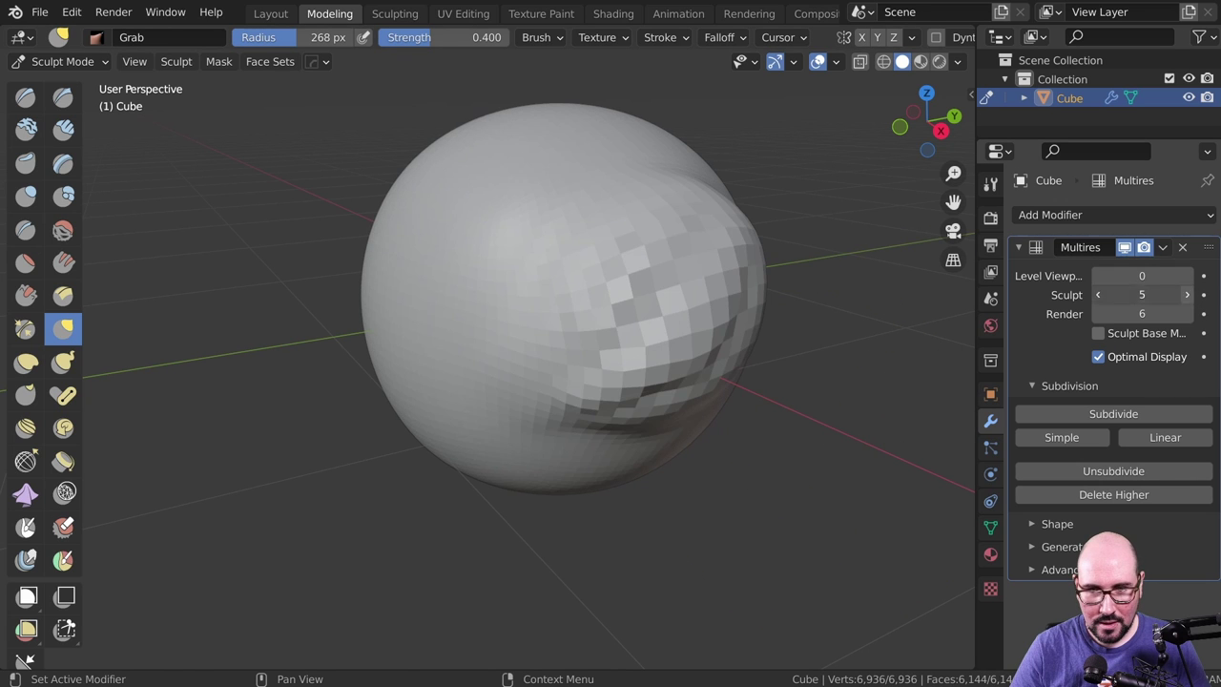
pyautogui.click(1187, 295)
pyautogui.moveTo(708, 408)
pyautogui.mouseDown(button='middle')
pyautogui.moveTo(761, 343)
pyautogui.moveTo(766, 360)
pyautogui.moveTo(630, 338)
pyautogui.moveTo(627, 270)
pyautogui.mouseUp(button='middle')
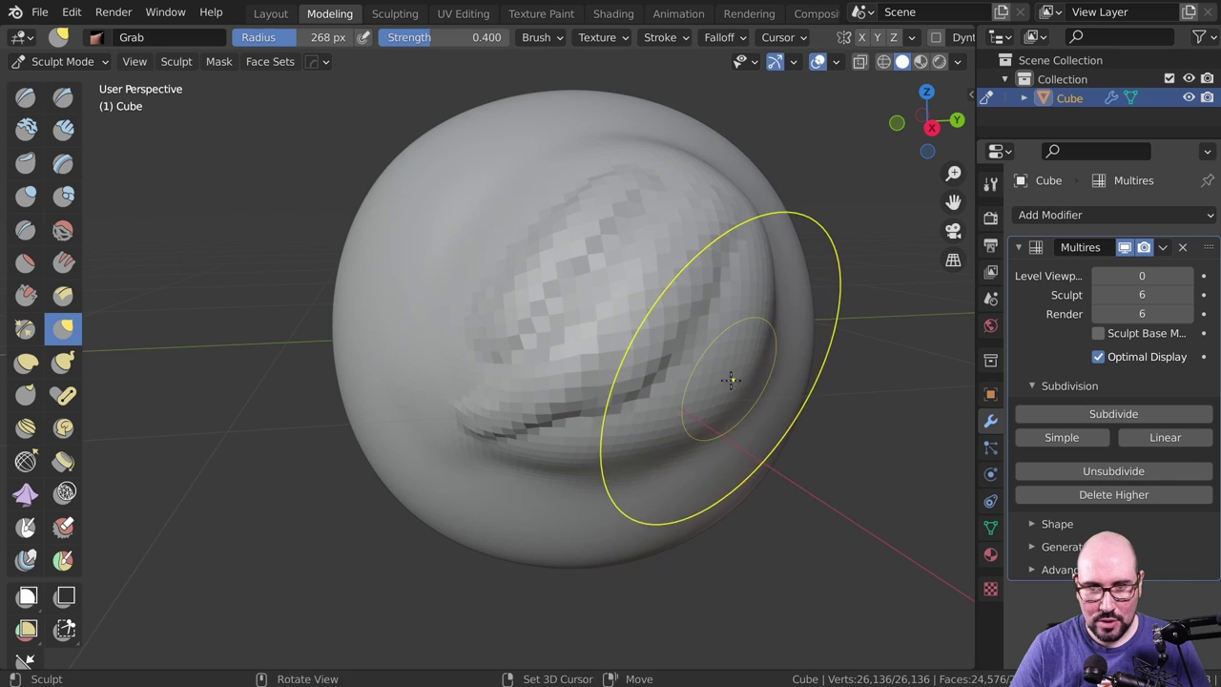
pyautogui.moveTo(730, 380)
pyautogui.mouseDown(button='middle')
pyautogui.moveTo(626, 371)
pyautogui.moveTo(673, 316)
pyautogui.moveTo(642, 332)
pyautogui.moveTo(695, 354)
pyautogui.moveTo(709, 314)
pyautogui.moveTo(703, 373)
pyautogui.moveTo(640, 371)
pyautogui.moveTo(727, 379)
pyautogui.moveTo(695, 381)
pyautogui.mouseUp(button='middle')
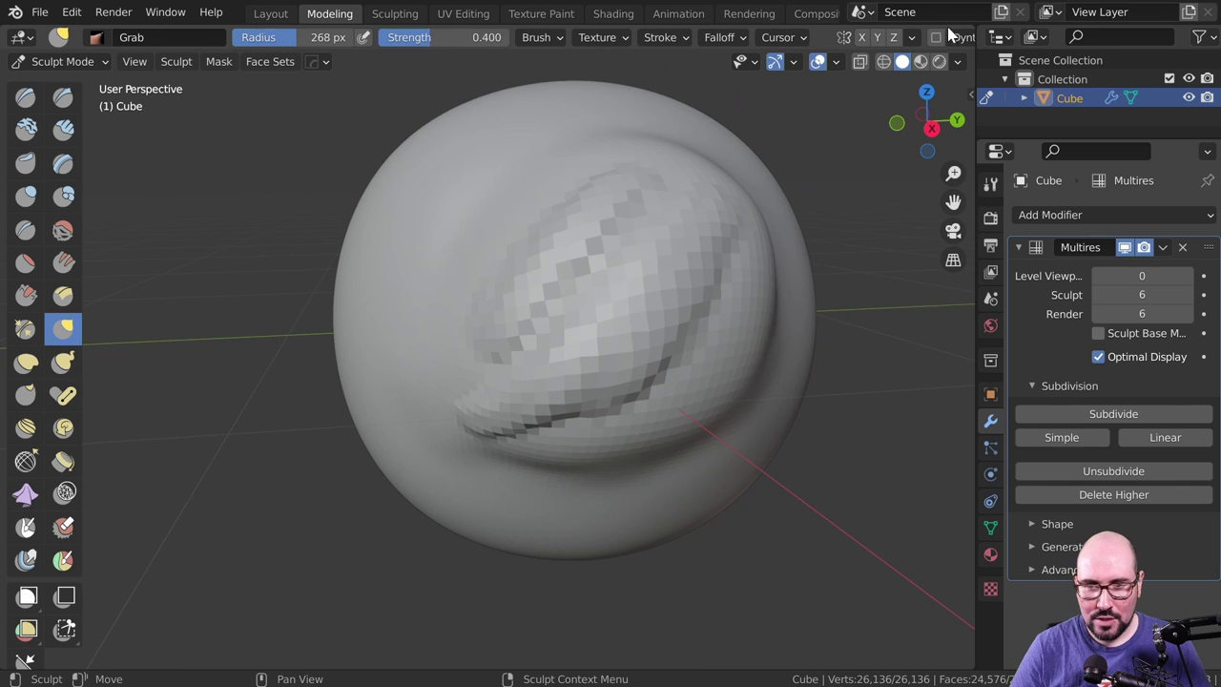
# - Turn off Fast Navigate in the sculpt display options and orbit to test full-detail navigation
pyautogui.scroll(-5, 950, 35)
pyautogui.click(934, 37)
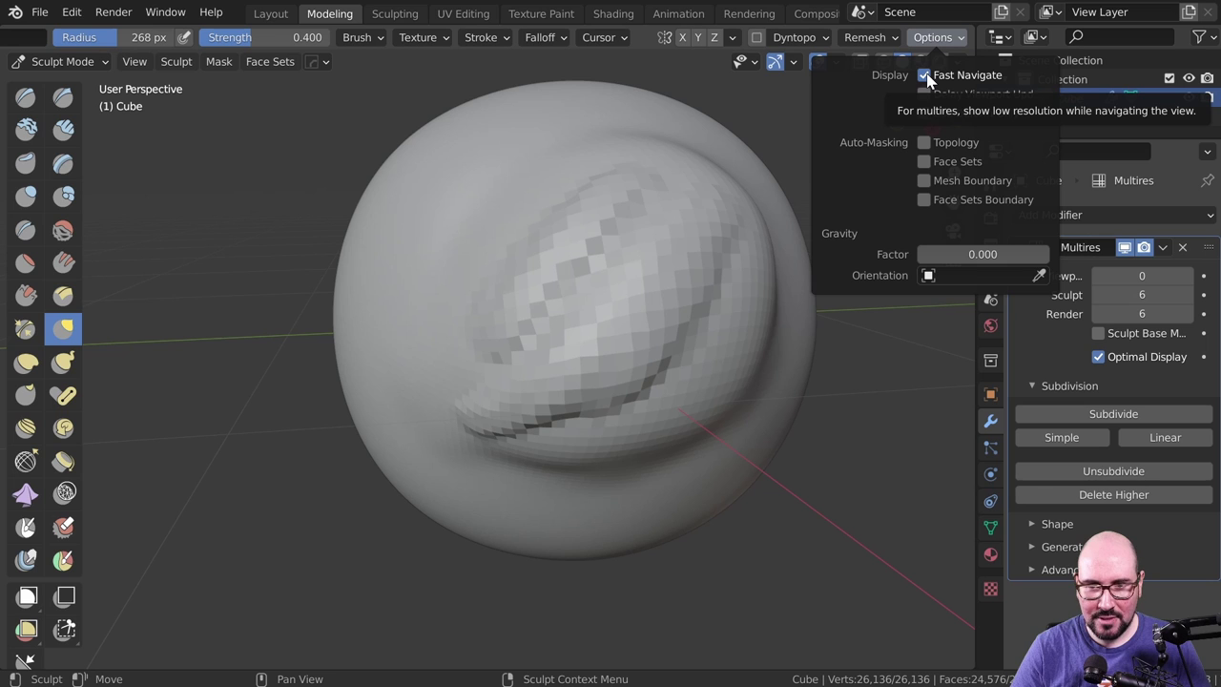
pyautogui.click(926, 76)
pyautogui.moveTo(682, 423); pyautogui.dragTo(730, 408, button='middle')
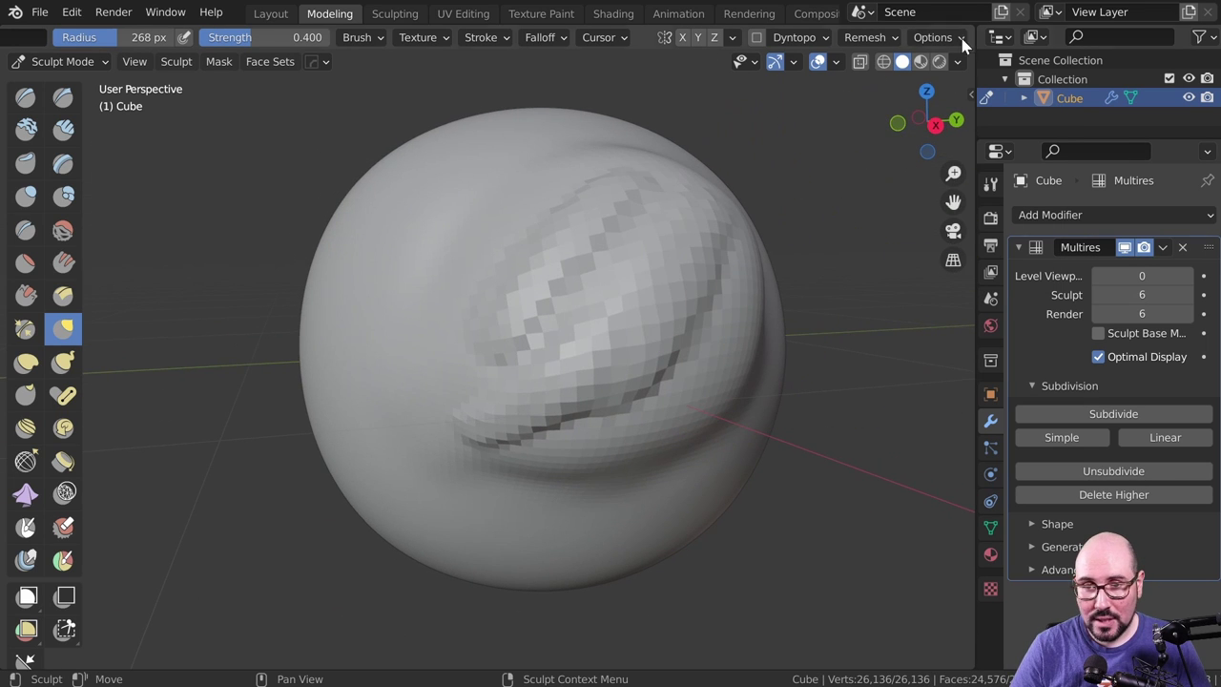
pyautogui.click(952, 44)
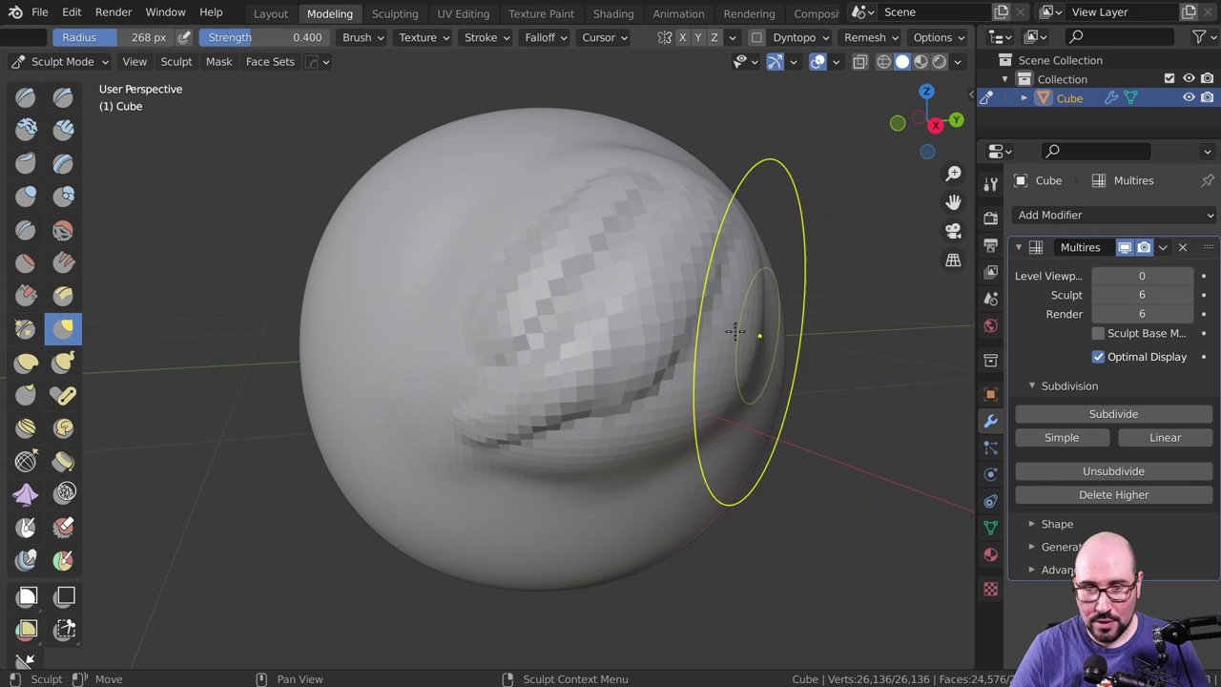
pyautogui.moveTo(735, 328)
pyautogui.mouseDown(button='middle')
pyautogui.moveTo(644, 393)
pyautogui.moveTo(731, 373)
pyautogui.moveTo(682, 389)
pyautogui.moveTo(679, 322)
pyautogui.mouseUp(button='middle')
# - Zoom and orbit around the sphere, then bring up the sculpting Options menu
pyautogui.scroll(-5, 715, 372)
pyautogui.scroll(3, 674, 327)
pyautogui.scroll(2, 658, 372)
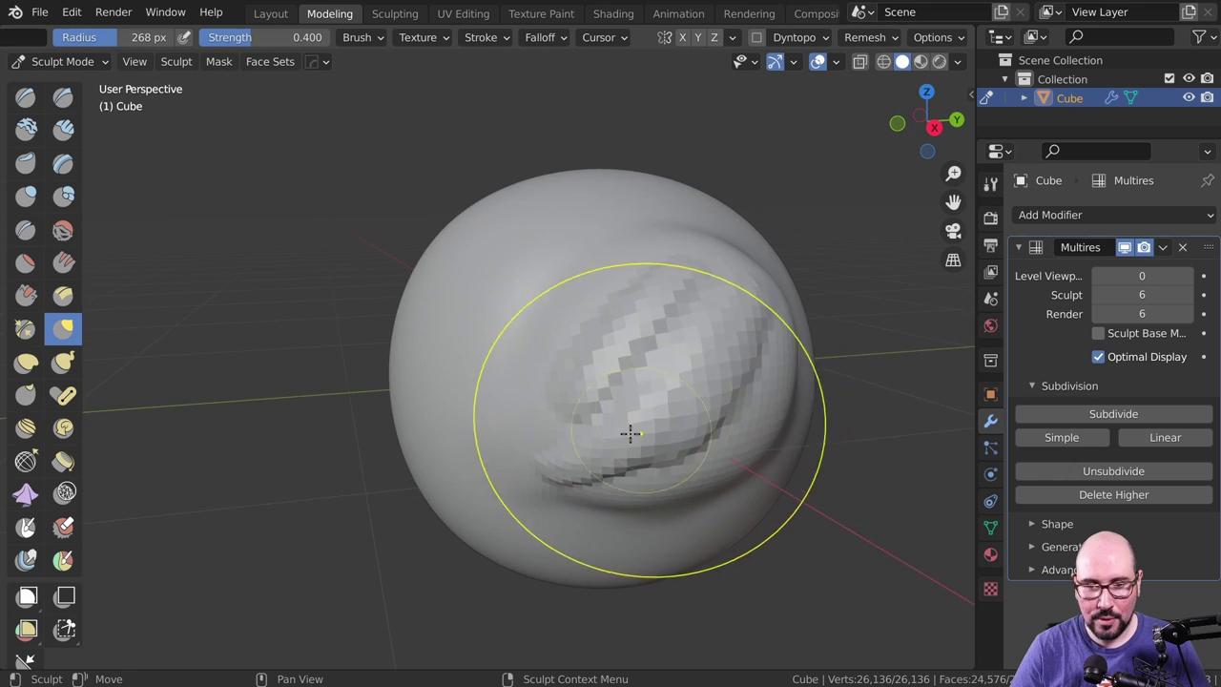
pyautogui.scroll(1, 649, 353)
pyautogui.moveTo(666, 485); pyautogui.dragTo(722, 513, button='middle')
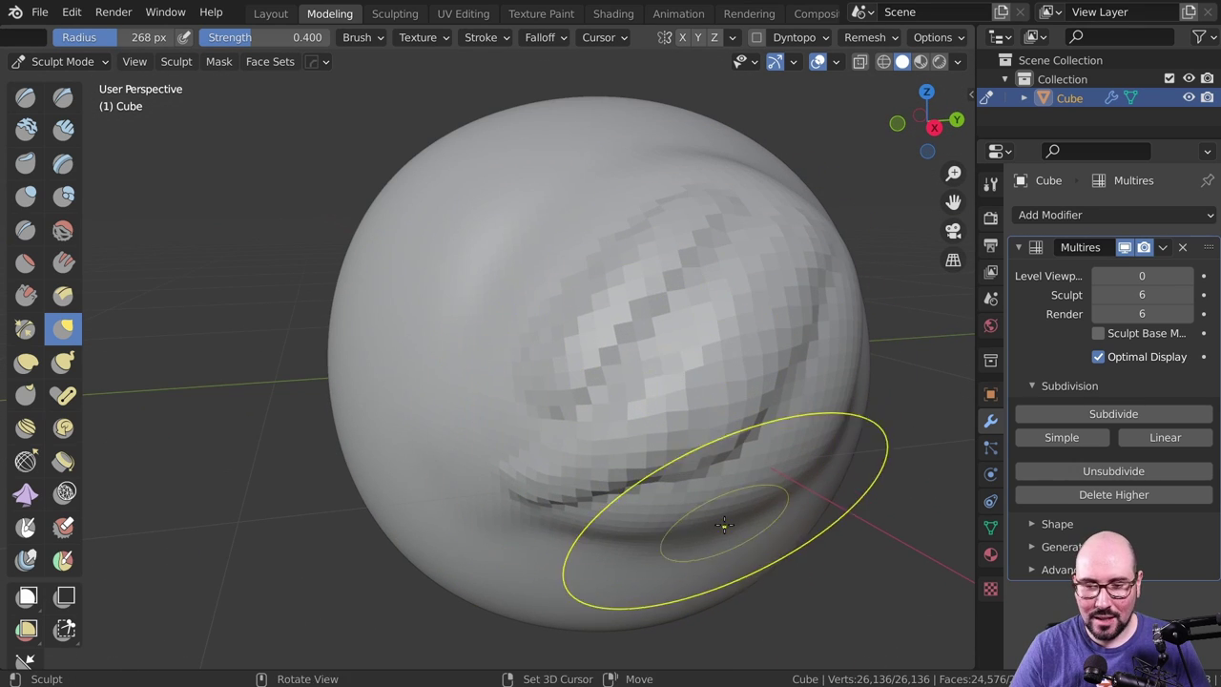
pyautogui.scroll(-2, 706, 477)
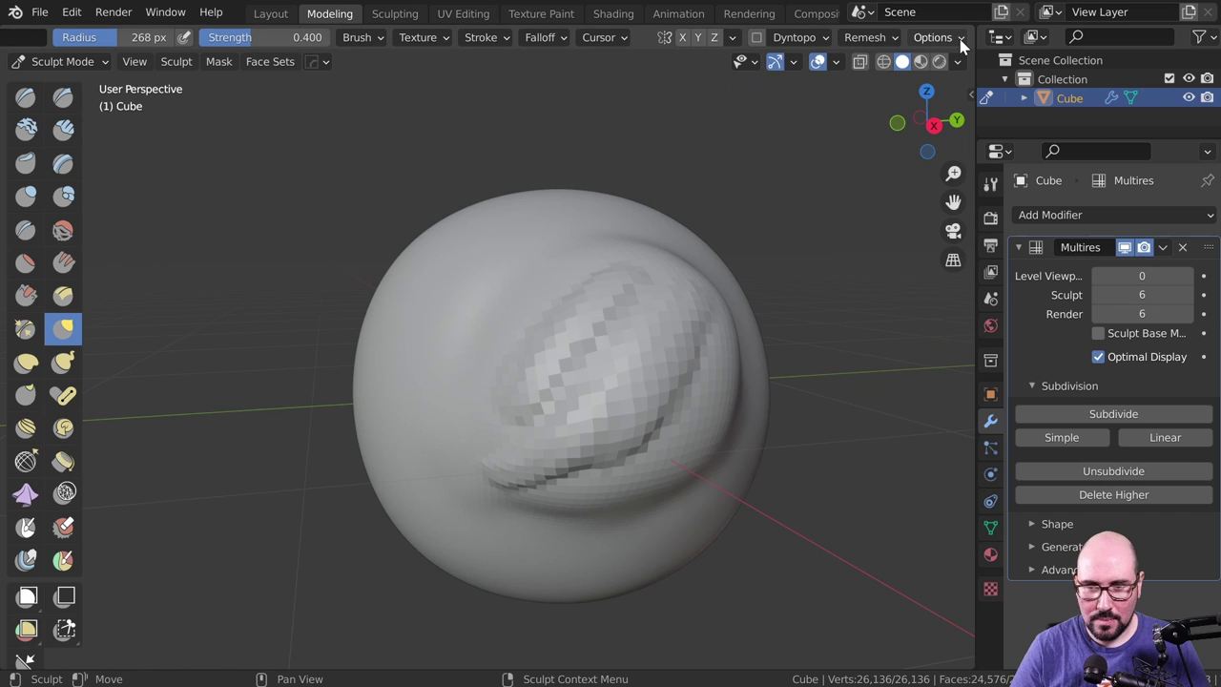
pyautogui.click(960, 41)
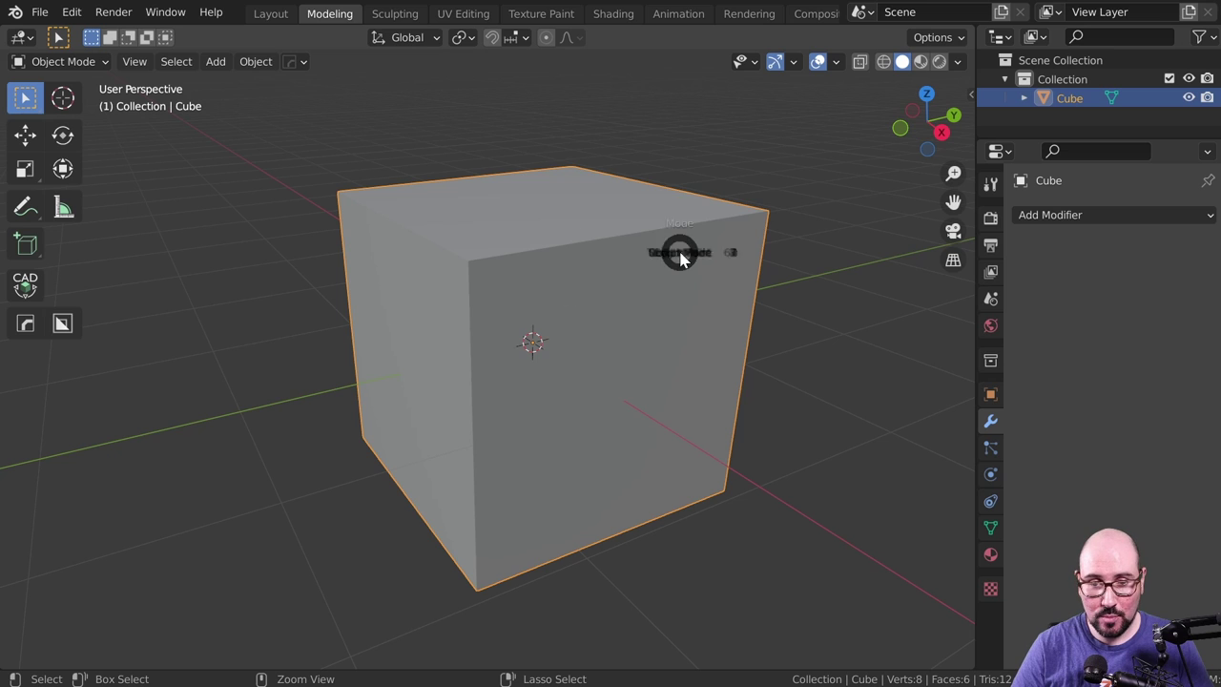
# - Put the default cube into Sculpt Mode and enable Dyntopo, accepting the Vertex Data warning
pyautogui.click(672, 359)
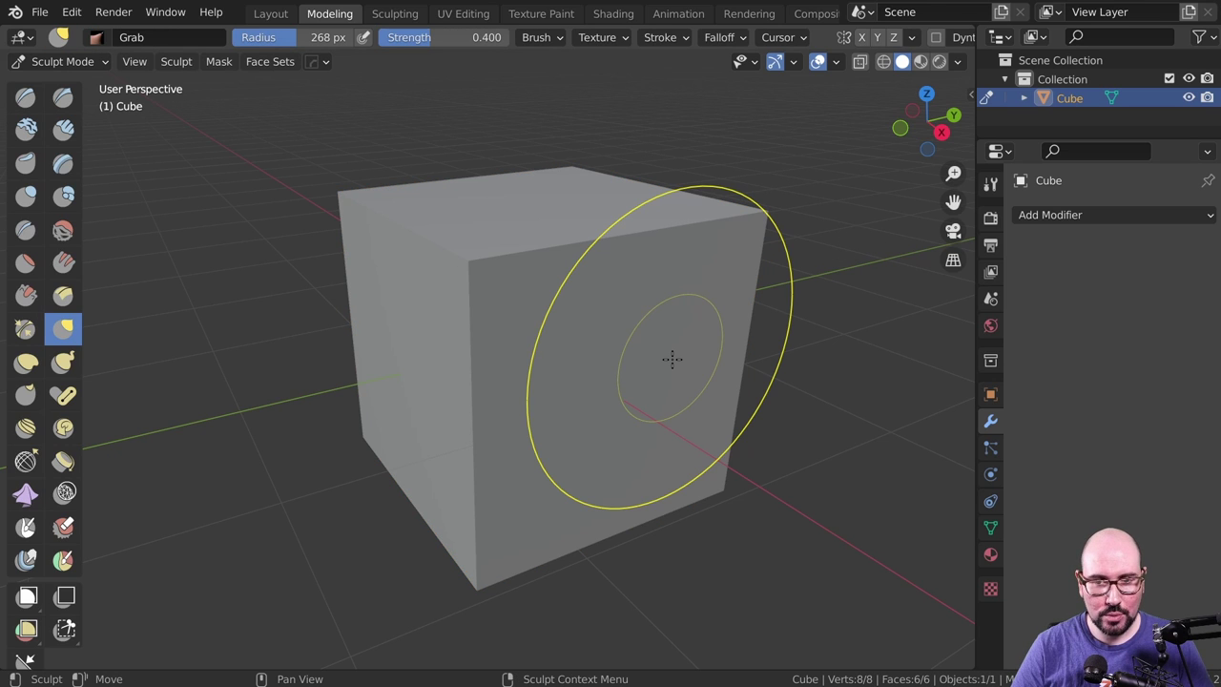
pyautogui.scroll(-2, 663, 36)
pyautogui.scroll(-3, 663, 36)
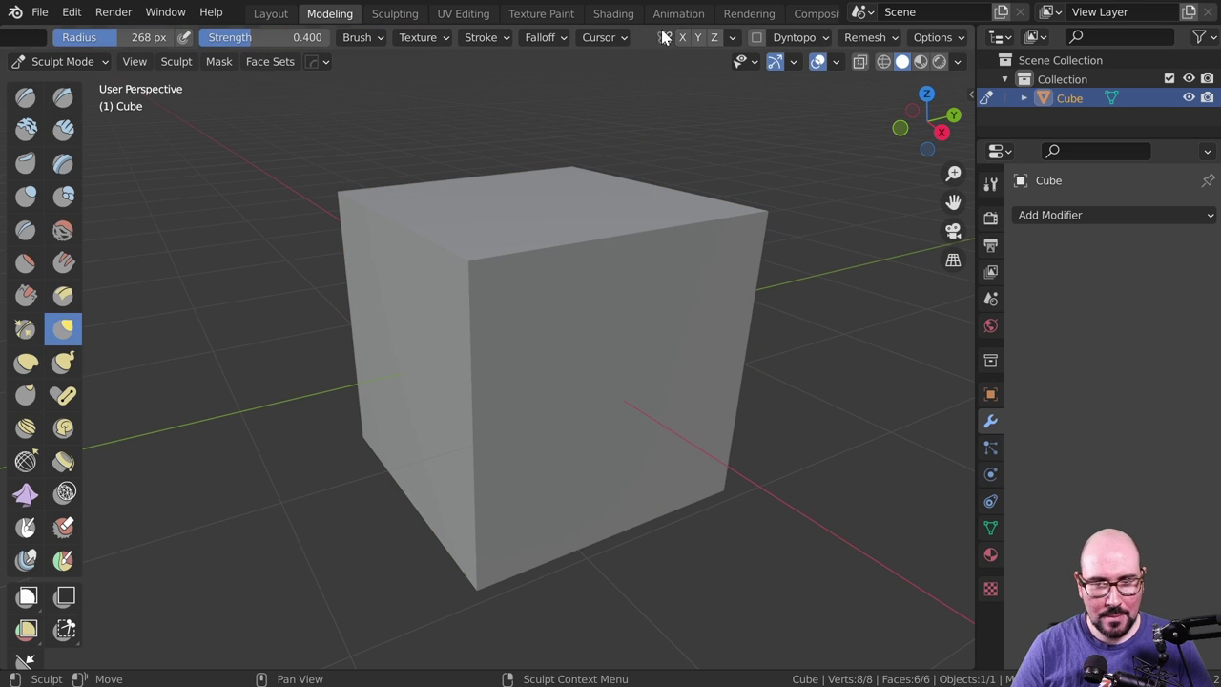
pyautogui.click(756, 39)
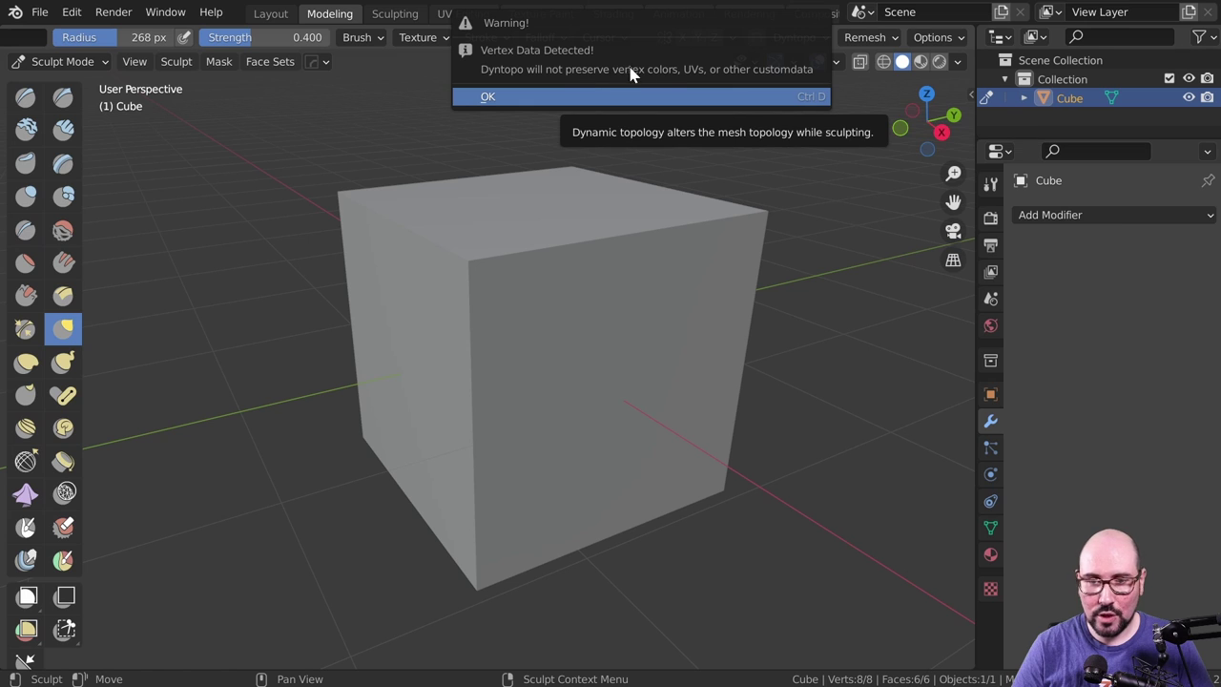
pyautogui.click(533, 99)
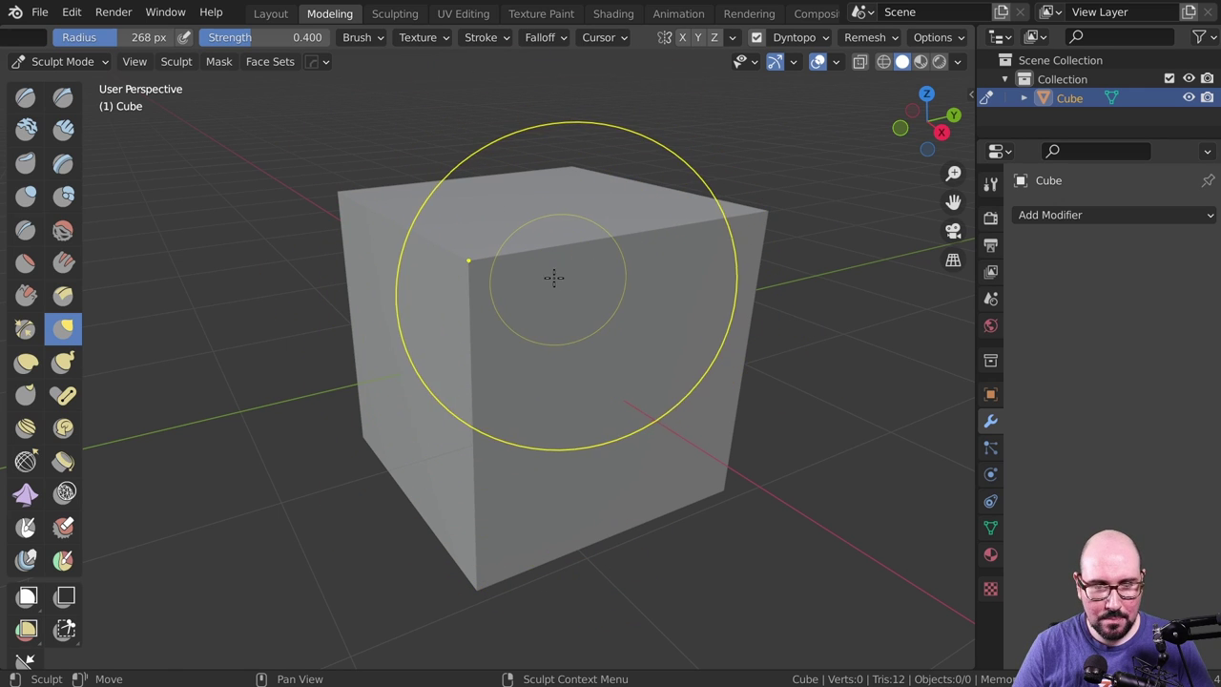
# - Sculpt a large Clay Strips bulge on the cube's front corner and show the wireframe overlay
pyautogui.click(63, 129)
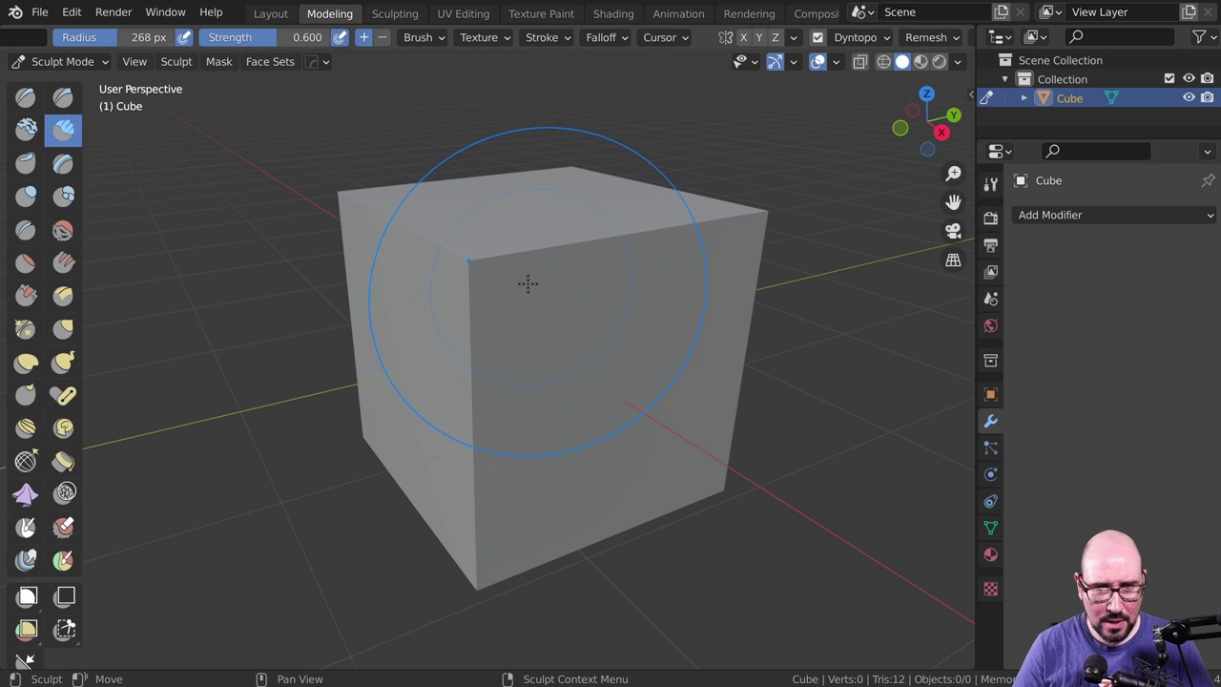
pyautogui.moveTo(528, 280)
pyautogui.mouseDown()
pyautogui.moveTo(512, 321)
pyautogui.moveTo(502, 289)
pyautogui.moveTo(507, 330)
pyautogui.moveTo(548, 299)
pyautogui.moveTo(469, 284)
pyautogui.mouseUp()
pyautogui.moveTo(469, 283); pyautogui.dragTo(778, 199, button='middle')
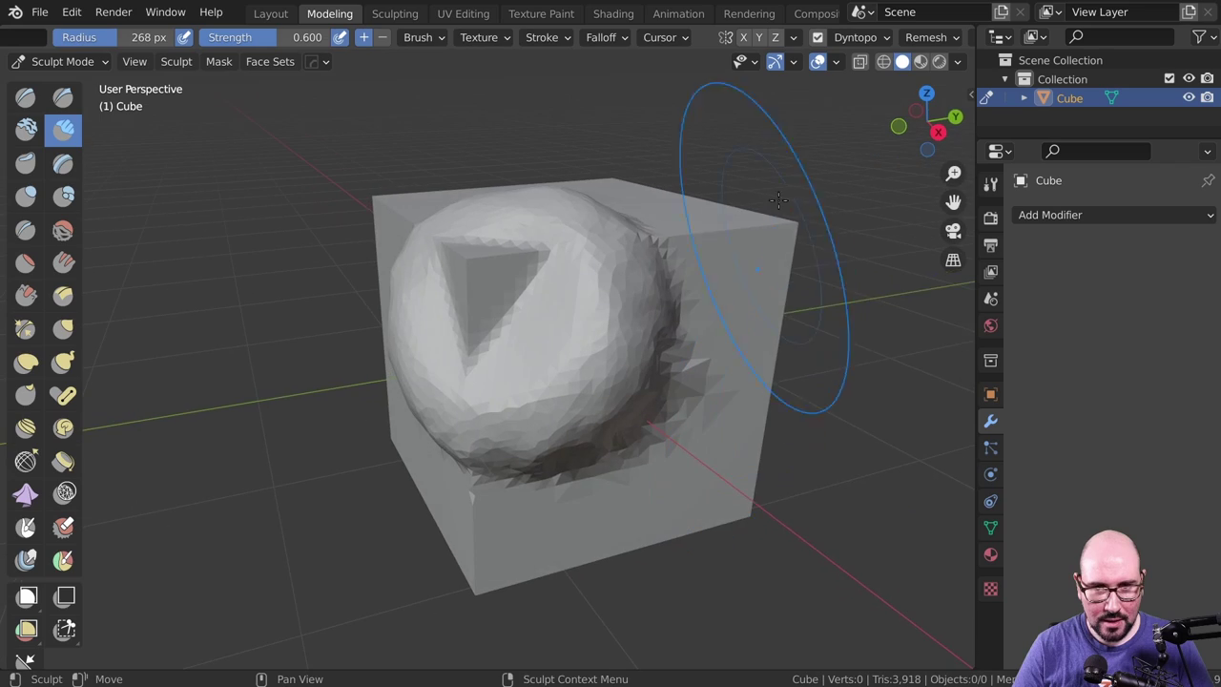
pyautogui.click(837, 62)
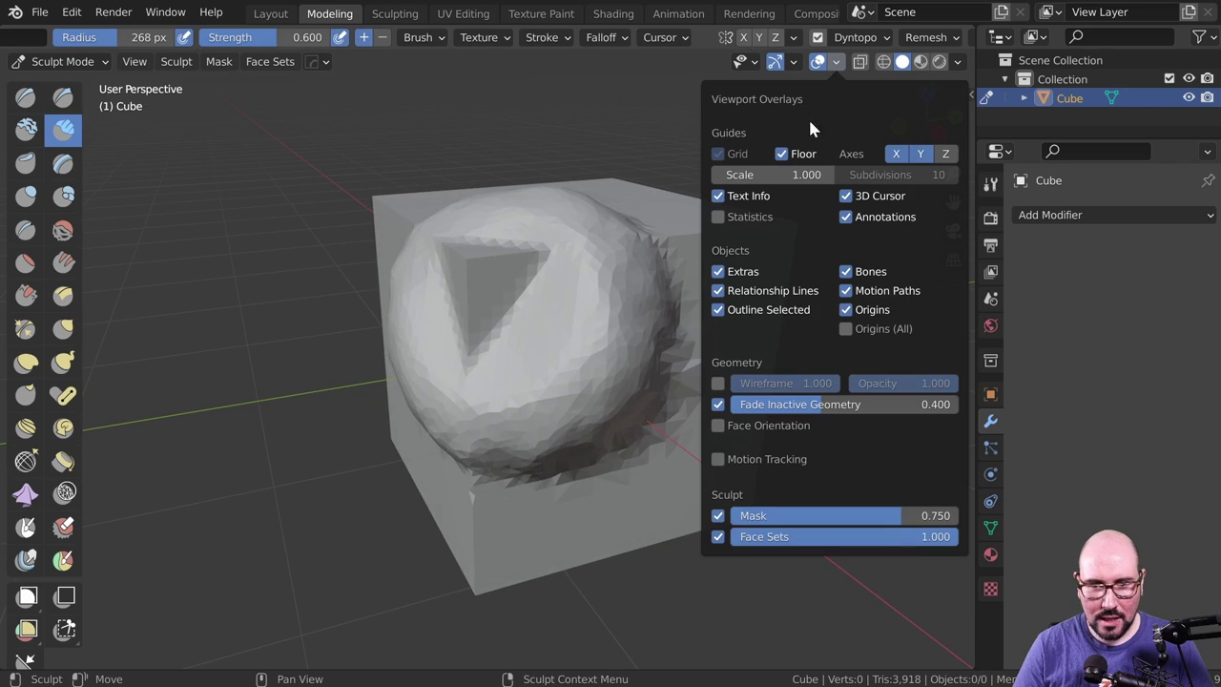
pyautogui.click(718, 383)
# - Raise another large bulge on the cube face and smooth out the sculpted surface
pyautogui.moveTo(534, 400); pyautogui.dragTo(234, 371, button='middle')
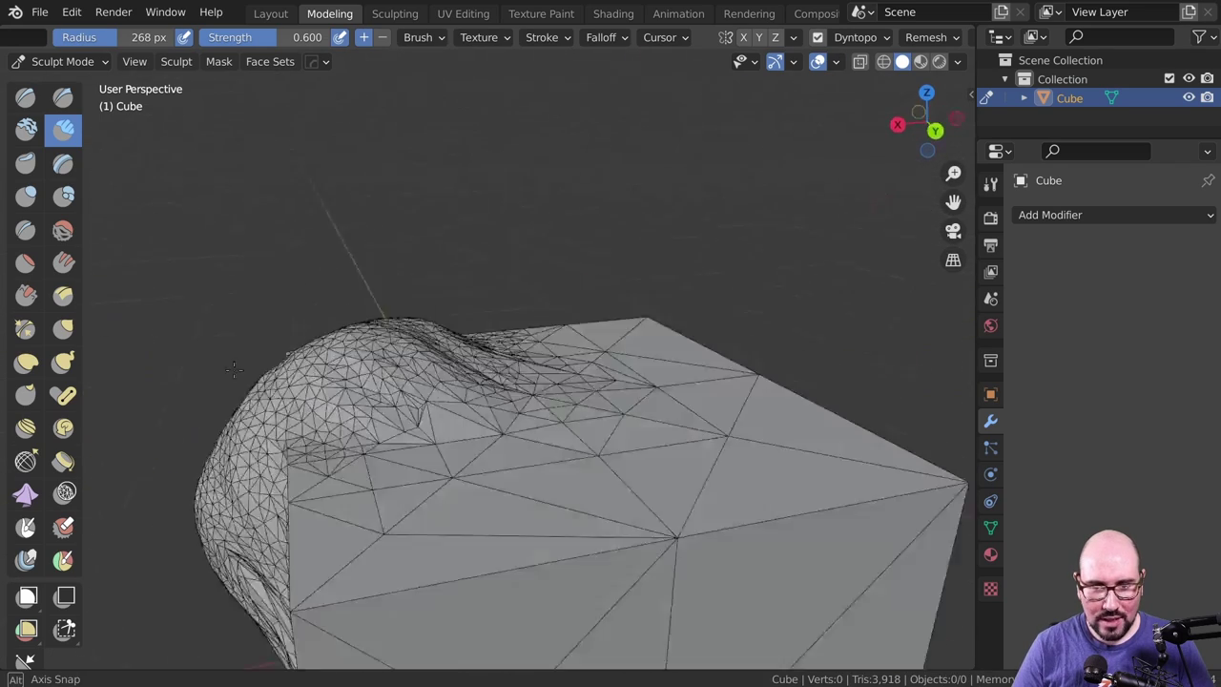
pyautogui.scroll(-5, 545, 409)
pyautogui.moveTo(545, 420)
pyautogui.mouseDown(button='middle')
pyautogui.moveTo(472, 506)
pyautogui.moveTo(654, 540)
pyautogui.moveTo(477, 315)
pyautogui.mouseUp(button='middle')
pyautogui.scroll(2, 477, 315)
pyautogui.scroll(3, 428, 414)
pyautogui.scroll(4, 442, 475)
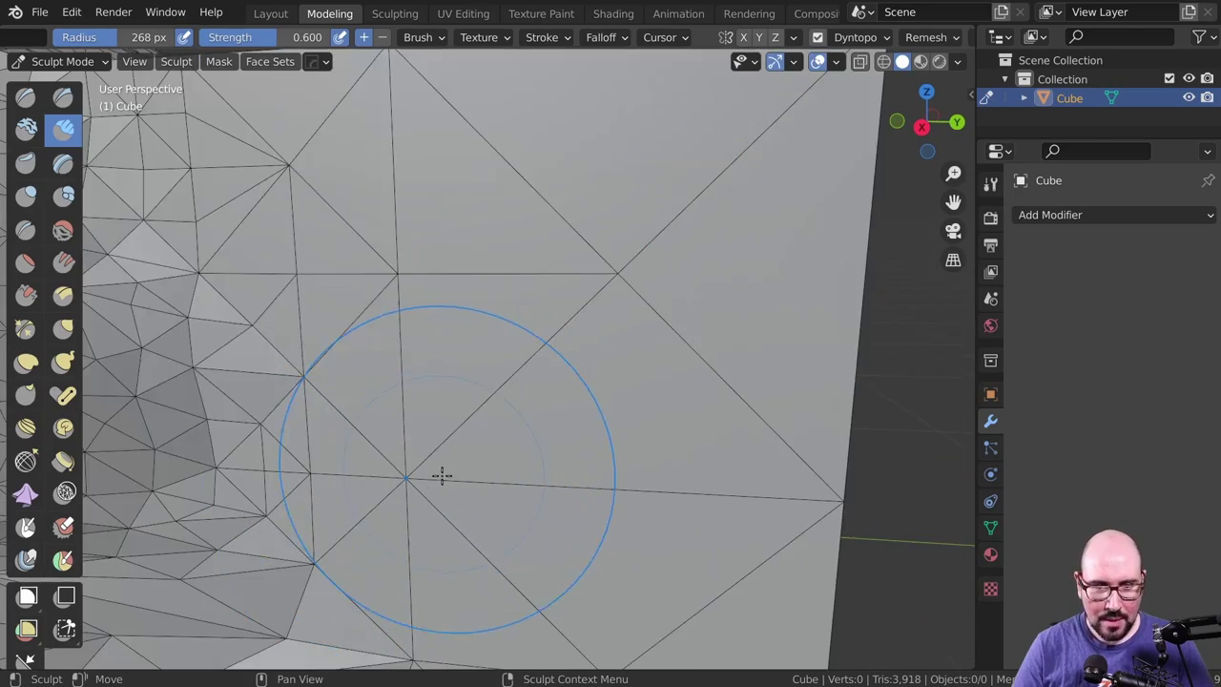
pyautogui.moveTo(477, 311)
pyautogui.mouseDown()
pyautogui.moveTo(482, 391)
pyautogui.moveTo(516, 429)
pyautogui.mouseUp()
pyautogui.scroll(-4, 534, 410)
pyautogui.moveTo(545, 409)
pyautogui.mouseDown(button='middle')
pyautogui.moveTo(642, 317)
pyautogui.moveTo(550, 389)
pyautogui.mouseUp(button='middle')
pyautogui.scroll(-3, 581, 415)
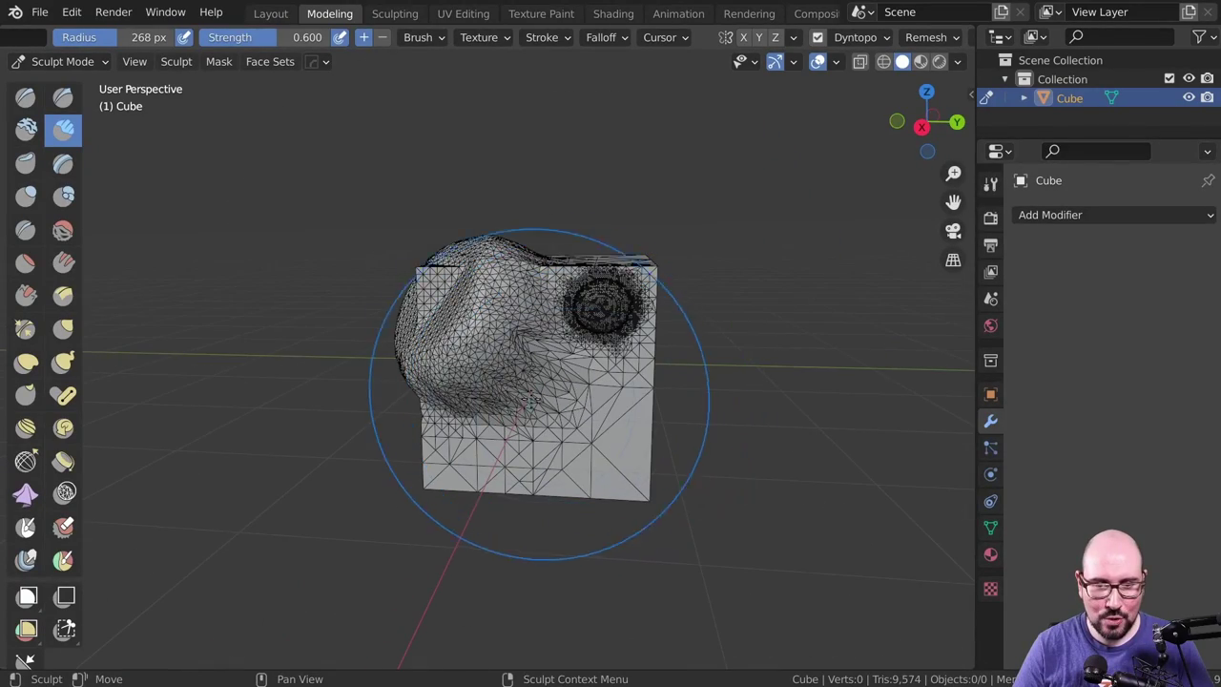
pyautogui.keyDown('shift'); pyautogui.moveTo(481, 326); pyautogui.dragTo(622, 348); pyautogui.keyUp('shift')
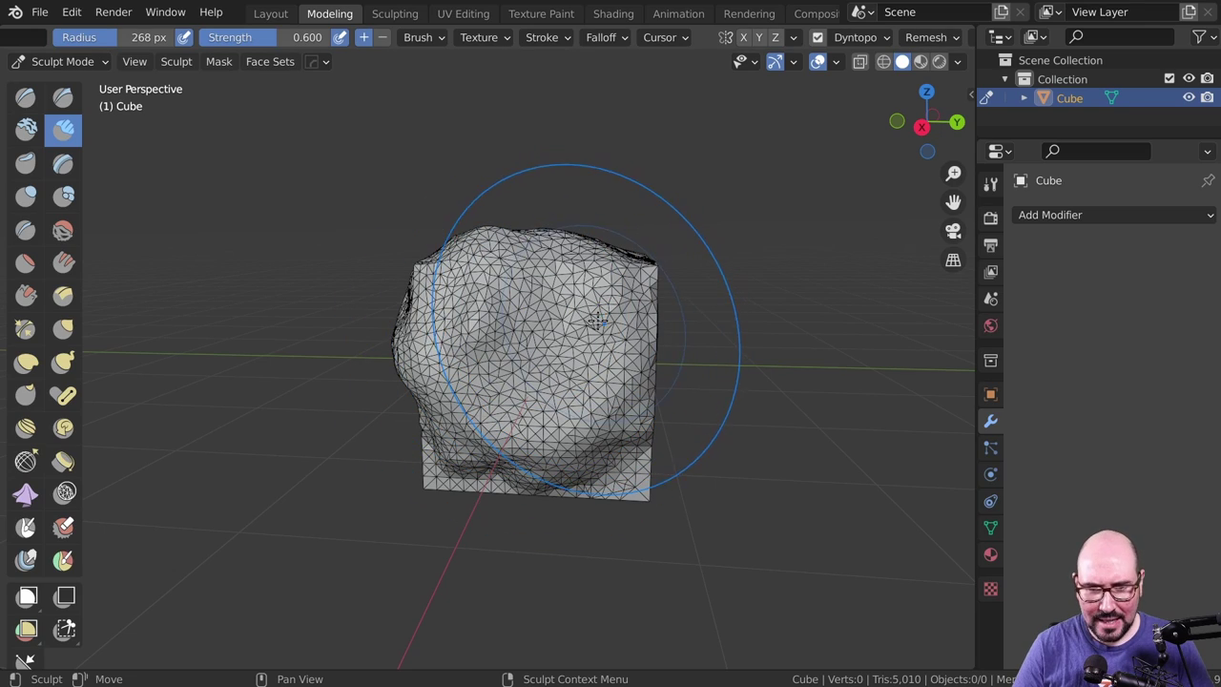
# - Sculpt and reshape a raised bulge, undo it, and resculpt a denser bulge
pyautogui.scroll(8, 584, 336)
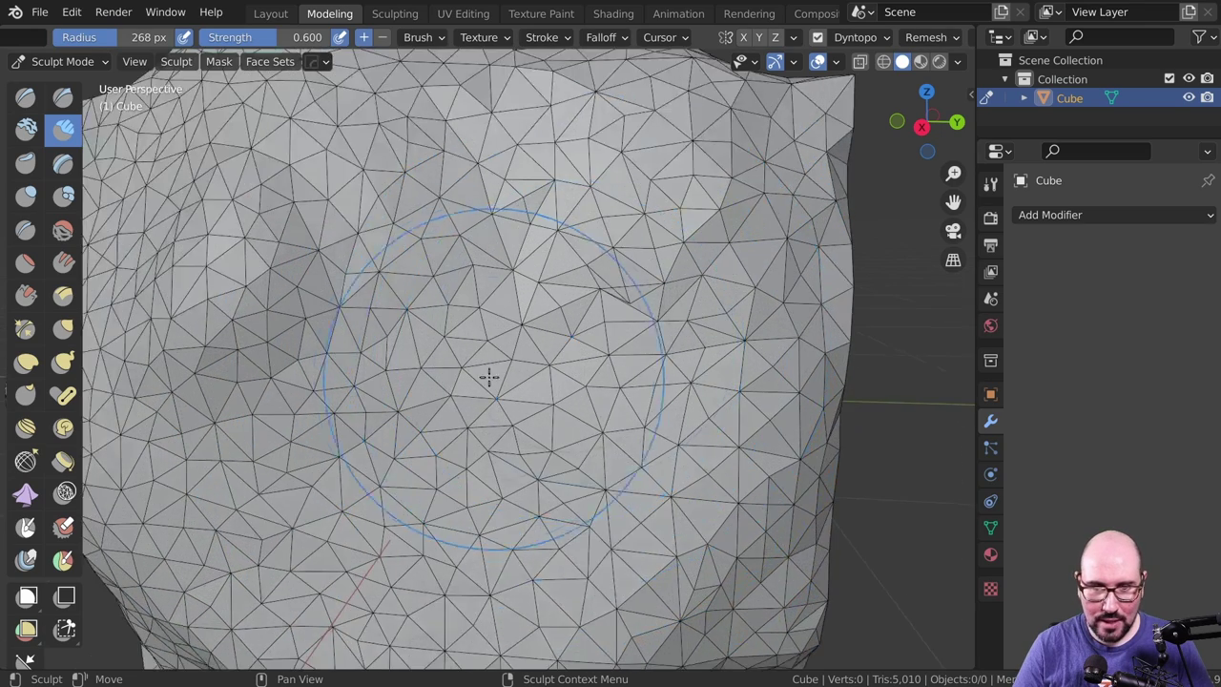
pyautogui.scroll(2, 487, 376)
pyautogui.moveTo(546, 329); pyautogui.dragTo(494, 261)
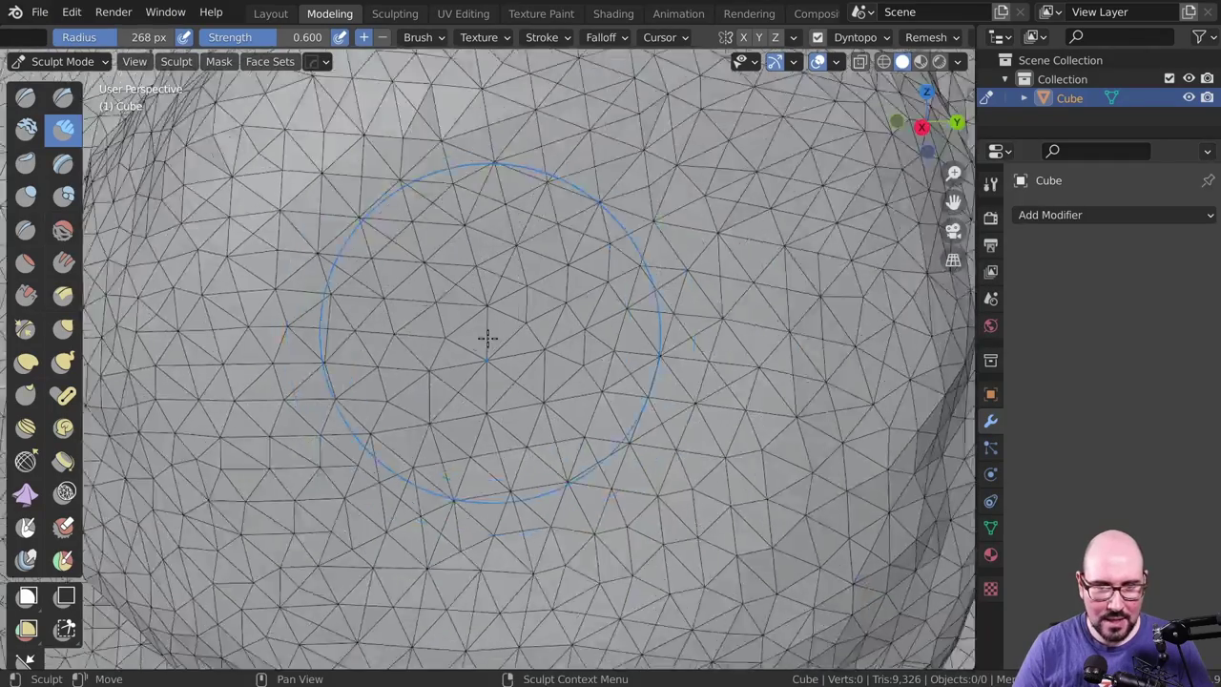
pyautogui.moveTo(496, 315); pyautogui.dragTo(560, 370)
pyautogui.hotkey('ctrl', 'z')
pyautogui.hotkey('ctrl', 'z')
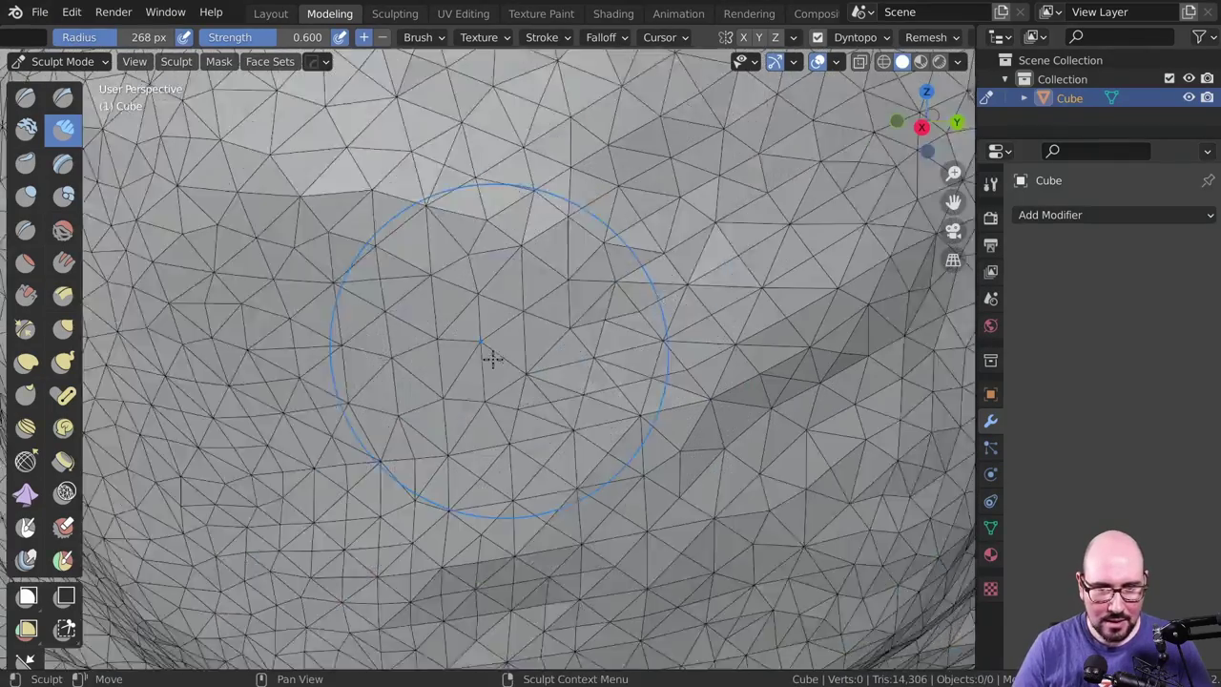
pyautogui.moveTo(490, 341); pyautogui.dragTo(632, 349)
pyautogui.scroll(3, 633, 348)
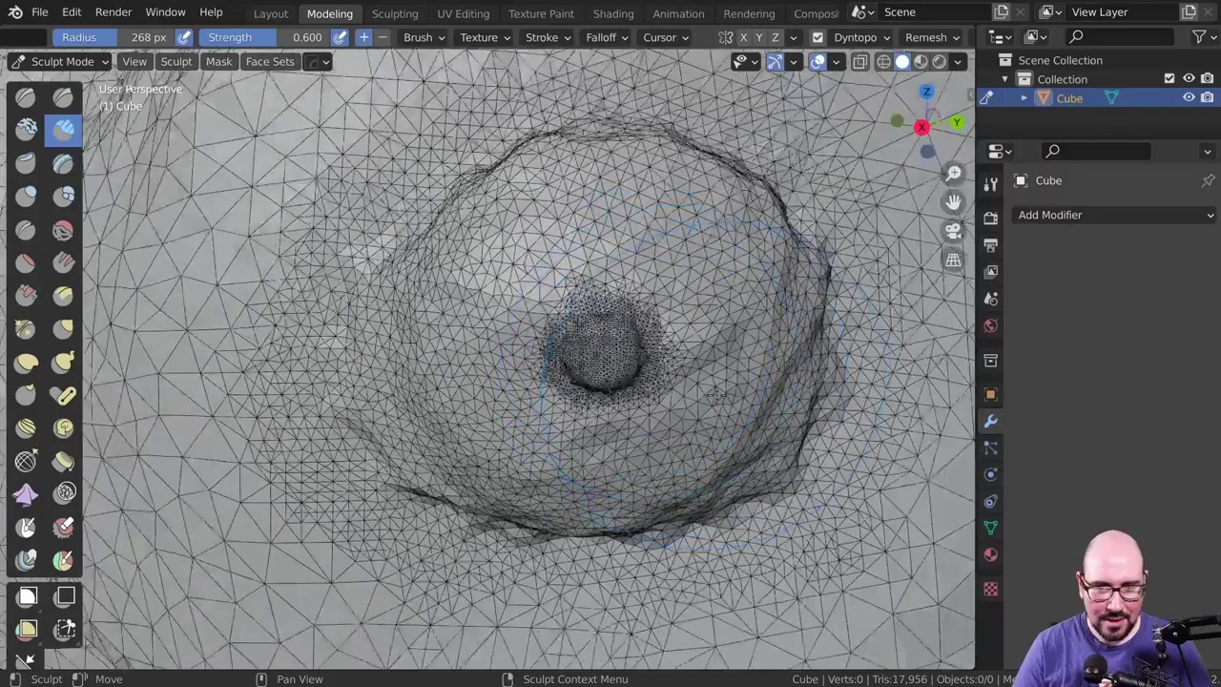
pyautogui.scroll(2, 633, 348)
# - Hide the wireframe overlay and orbit to view the bulge and the cube's side face
pyautogui.click(839, 62)
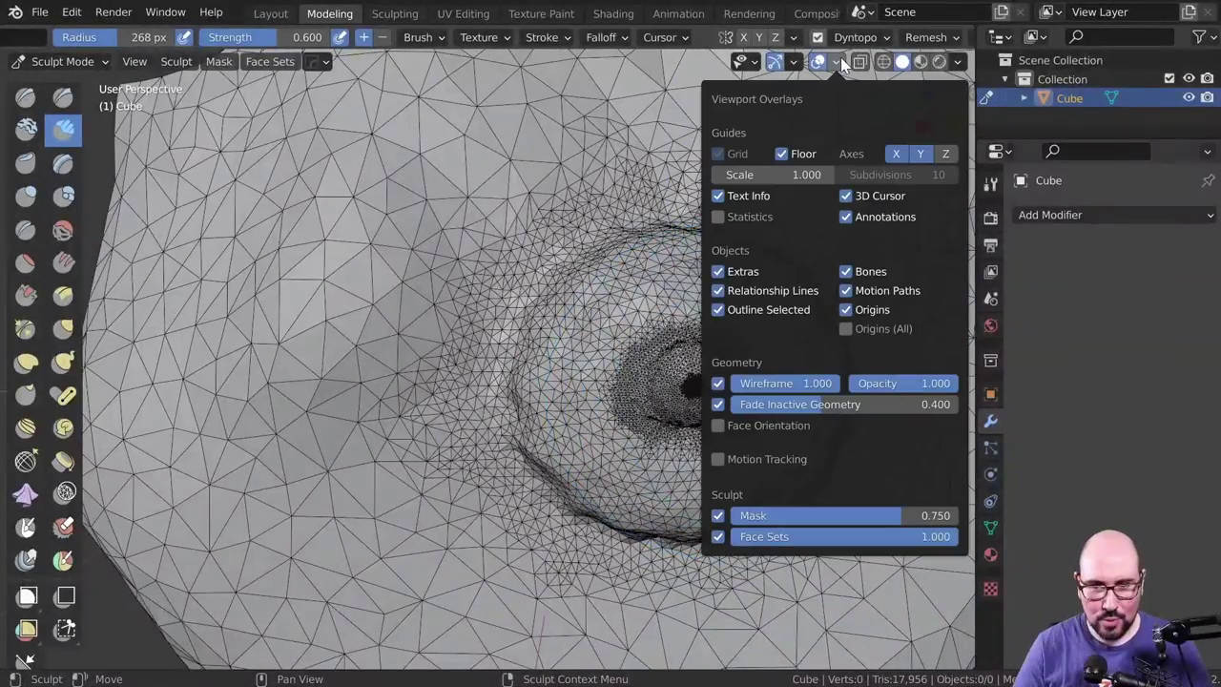
pyautogui.click(719, 385)
pyautogui.scroll(-3, 518, 324)
pyautogui.moveTo(518, 324); pyautogui.dragTo(512, 341, button='middle')
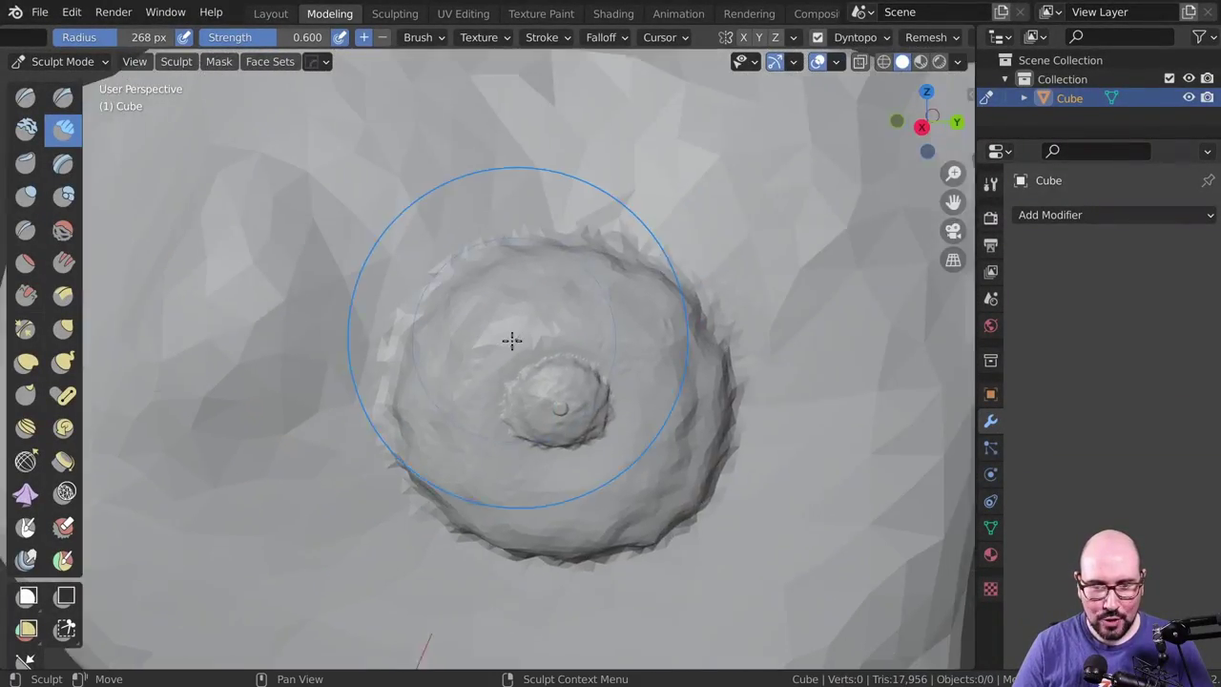
pyautogui.scroll(5, 540, 388)
pyautogui.scroll(-2, 540, 389)
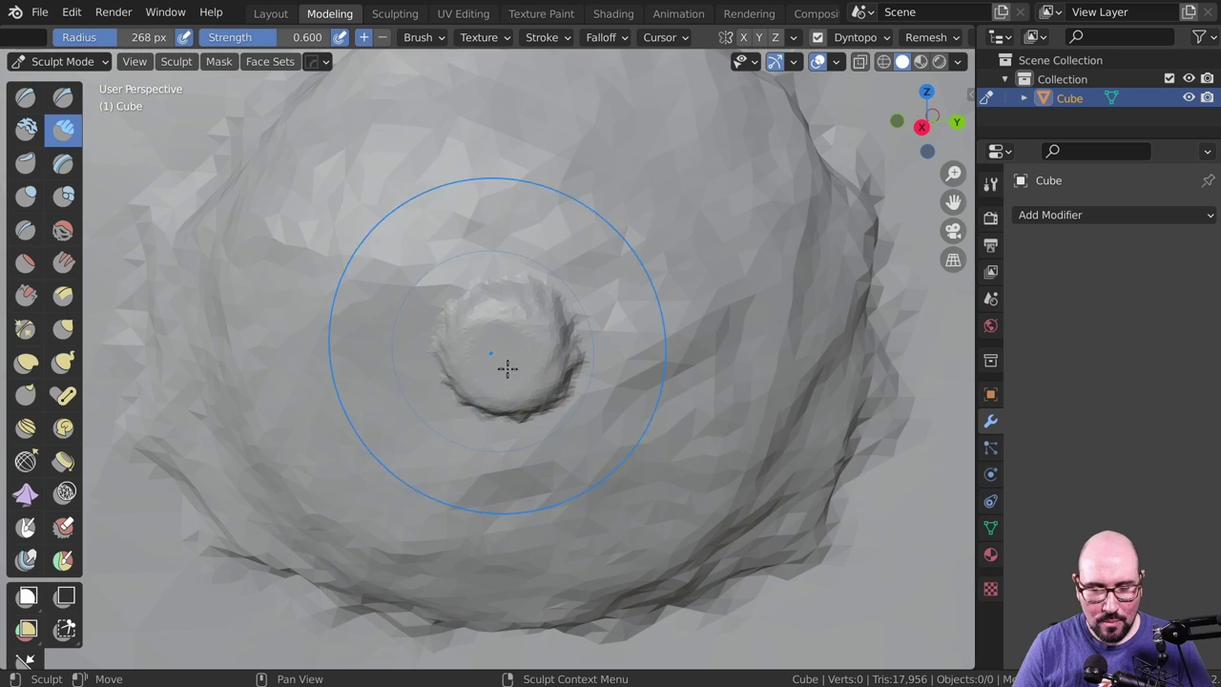
pyautogui.scroll(-2, 507, 368)
pyautogui.scroll(-2, 508, 368)
pyautogui.scroll(-1, 507, 368)
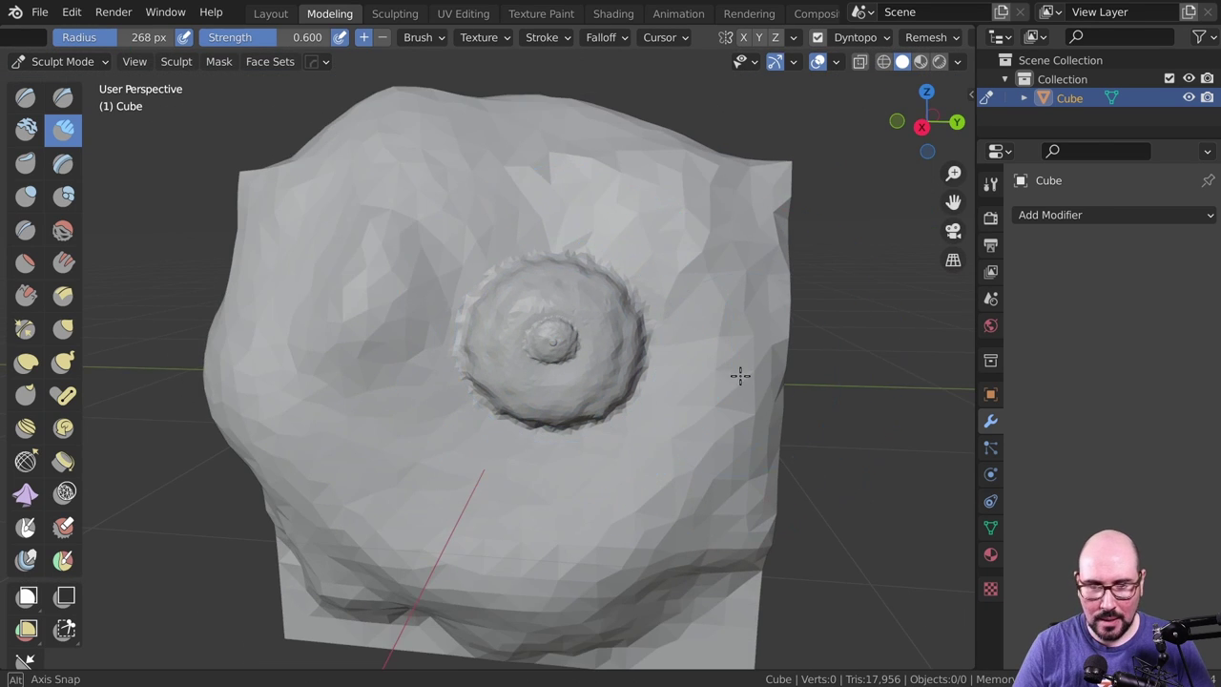
pyautogui.moveTo(741, 376)
pyautogui.mouseDown(button='middle')
pyautogui.moveTo(693, 395)
pyautogui.moveTo(503, 379)
pyautogui.mouseUp(button='middle')
pyautogui.scroll(-1, 512, 380)
pyautogui.scroll(3, 508, 379)
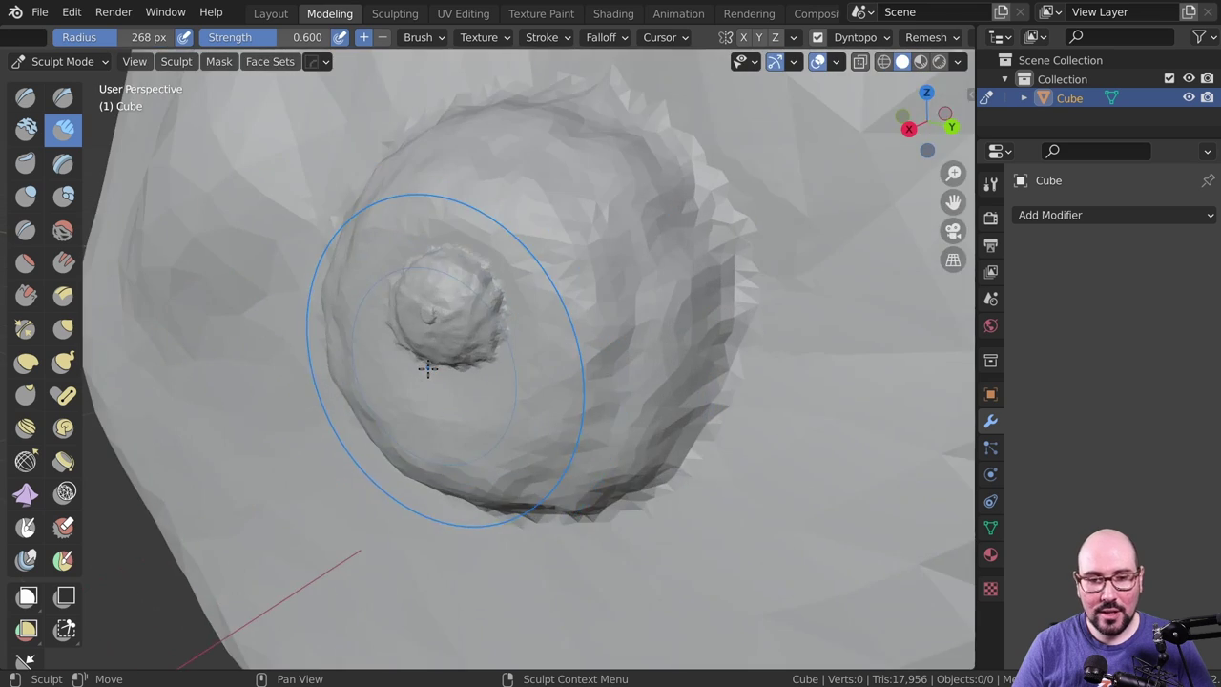
pyautogui.scroll(2, 422, 363)
pyautogui.scroll(1, 450, 259)
pyautogui.scroll(1, 464, 245)
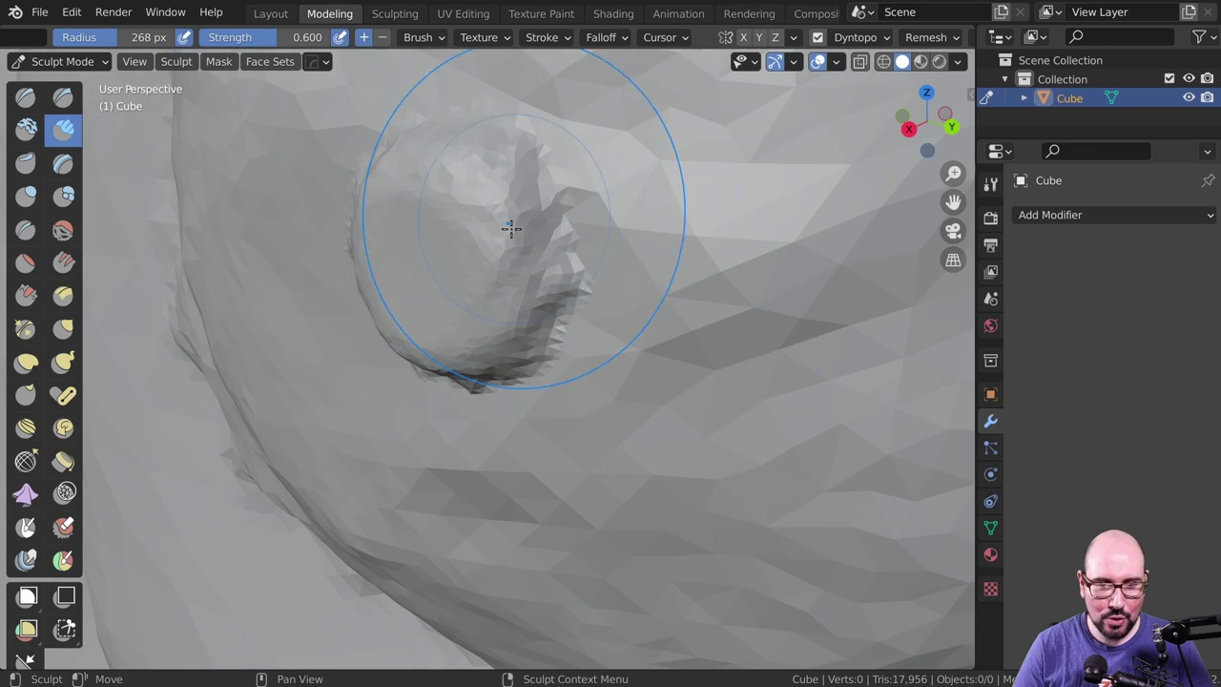
pyautogui.scroll(-3, 502, 295)
pyautogui.scroll(-1, 503, 297)
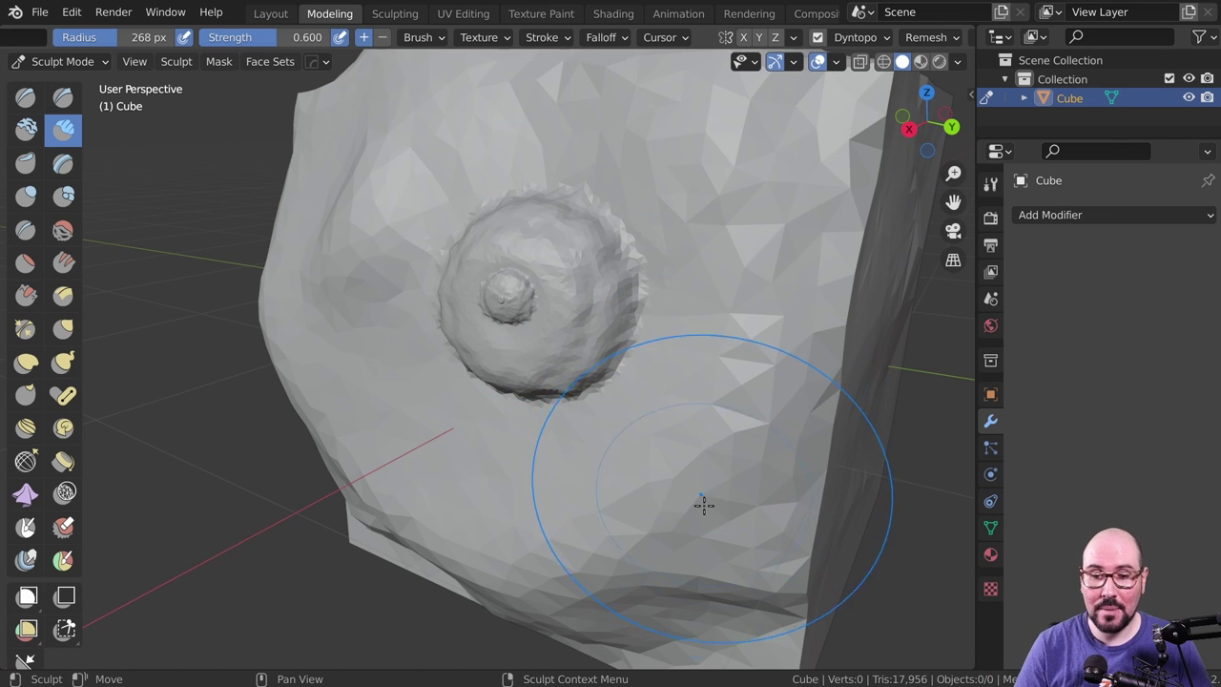
# - Add two small blob bumps and a large right-side bulge, then undo the strokes
pyautogui.moveTo(703, 506); pyautogui.dragTo(493, 344, button='middle')
pyautogui.scroll(3, 506, 349)
pyautogui.scroll(3, 600, 337)
pyautogui.moveTo(601, 338)
pyautogui.mouseDown(button='middle')
pyautogui.moveTo(460, 291)
pyautogui.moveTo(622, 180)
pyautogui.moveTo(567, 238)
pyautogui.mouseUp(button='middle')
pyautogui.scroll(-3, 622, 180)
pyautogui.scroll(4, 622, 319)
pyautogui.moveTo(622, 318)
pyautogui.mouseDown(button='middle')
pyautogui.moveTo(562, 288)
pyautogui.moveTo(553, 334)
pyautogui.moveTo(608, 299)
pyautogui.moveTo(518, 306)
pyautogui.moveTo(550, 319)
pyautogui.moveTo(551, 240)
pyautogui.moveTo(614, 282)
pyautogui.mouseUp(button='middle')
pyautogui.click(518, 305)
pyautogui.scroll(3, 516, 303)
pyautogui.scroll(-3, 516, 304)
pyautogui.click(551, 319)
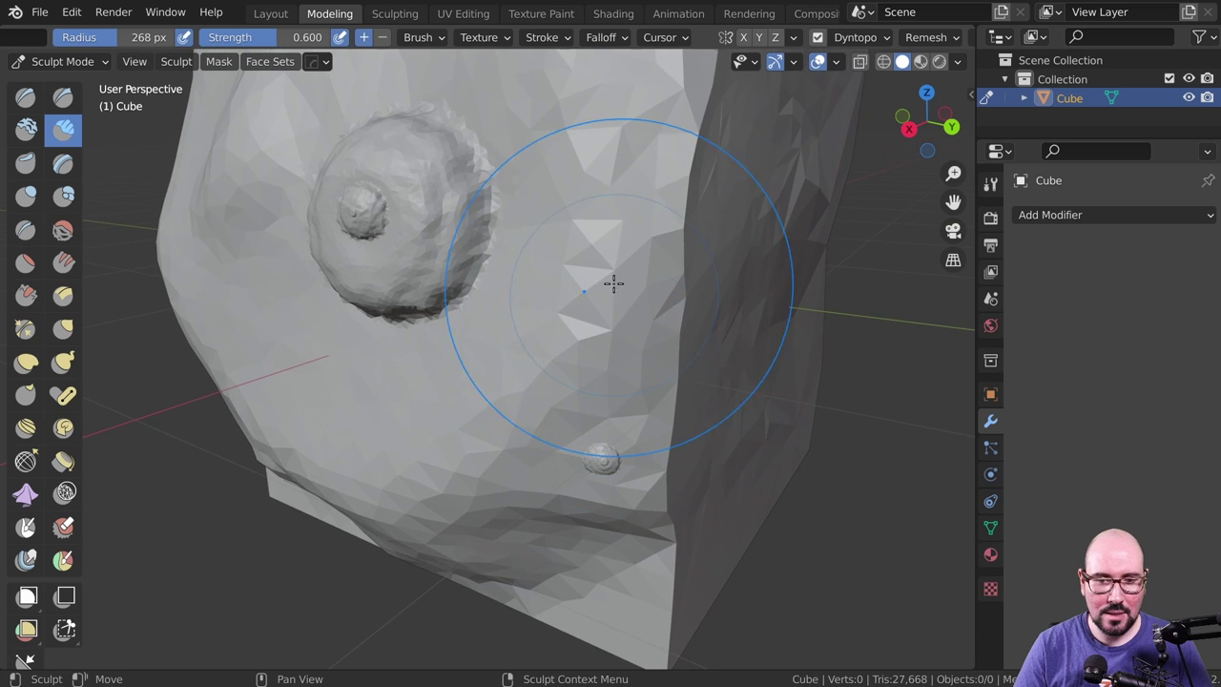
pyautogui.moveTo(613, 282)
pyautogui.mouseDown()
pyautogui.moveTo(550, 458)
pyautogui.moveTo(687, 213)
pyautogui.moveTo(659, 423)
pyautogui.moveTo(655, 386)
pyautogui.moveTo(742, 335)
pyautogui.moveTo(719, 232)
pyautogui.moveTo(723, 360)
pyautogui.moveTo(739, 176)
pyautogui.moveTo(502, 278)
pyautogui.moveTo(731, 341)
pyautogui.mouseUp()
pyautogui.scroll(-4, 675, 320)
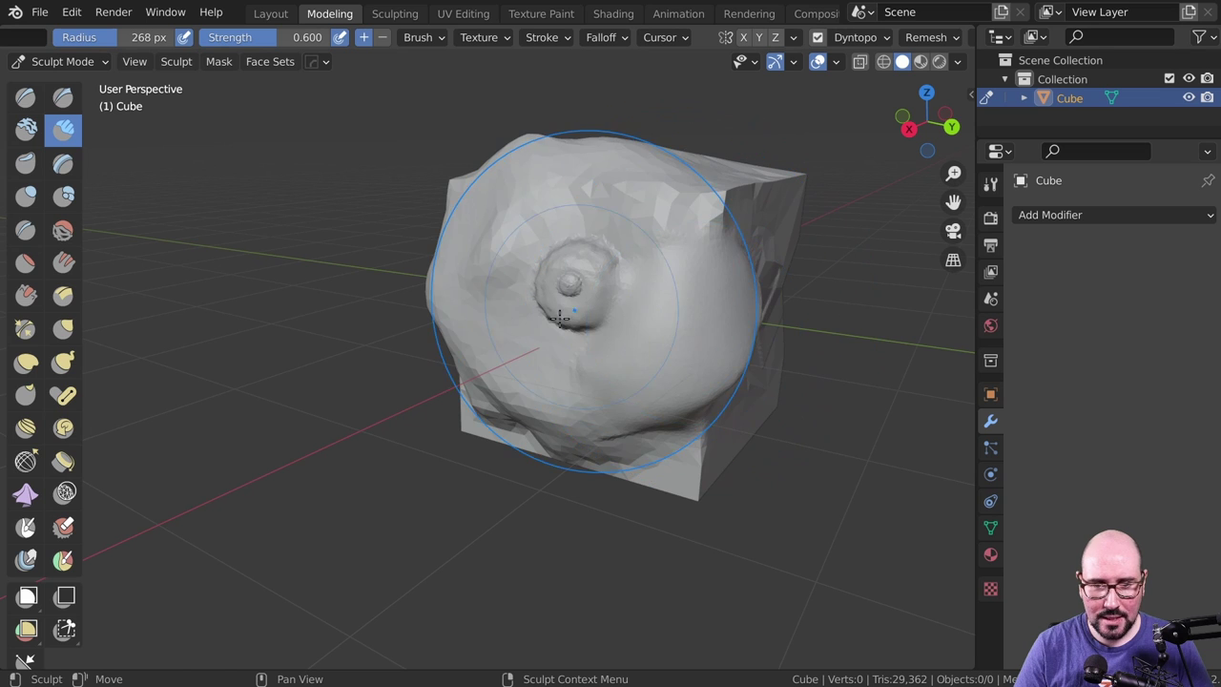
pyautogui.hotkey('ctrl', 'z')
pyautogui.hotkey('ctrl', 'z')
pyautogui.hotkey('ctrl', 'z')
pyautogui.hotkey('ctrl', 'z')
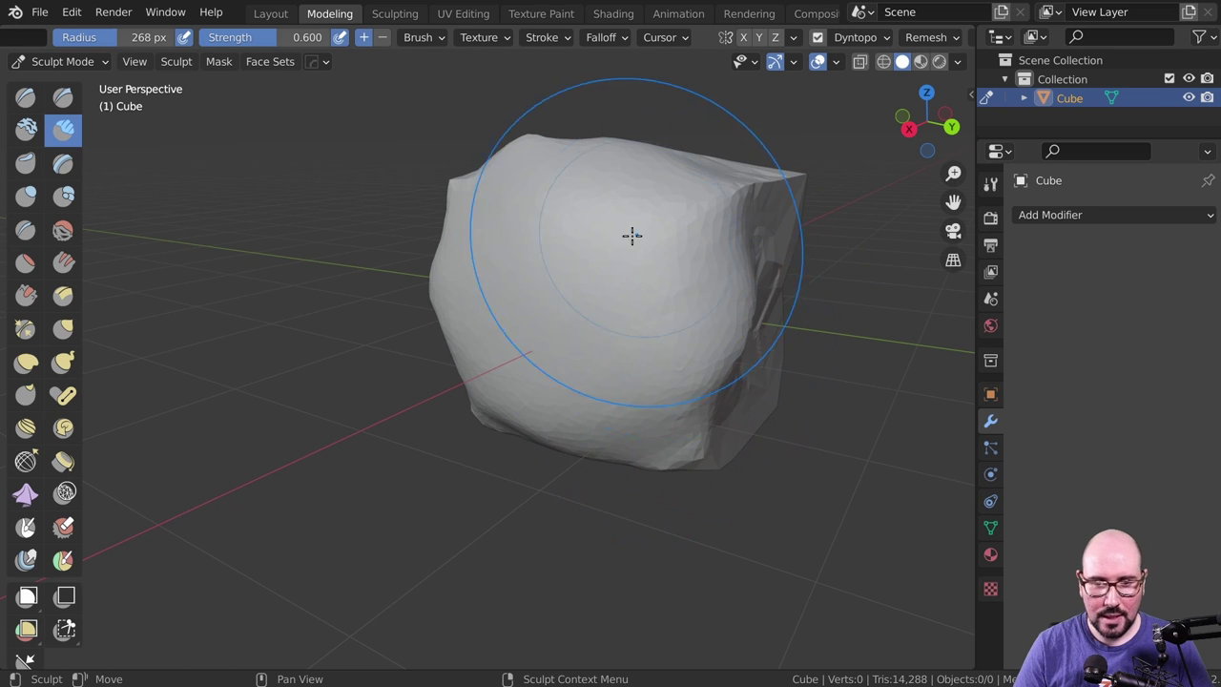
# - Raise a test bump on the front face, smooth it away, and face the cube head-on
pyautogui.scroll(5, 589, 321)
pyautogui.moveTo(586, 264); pyautogui.dragTo(526, 286)
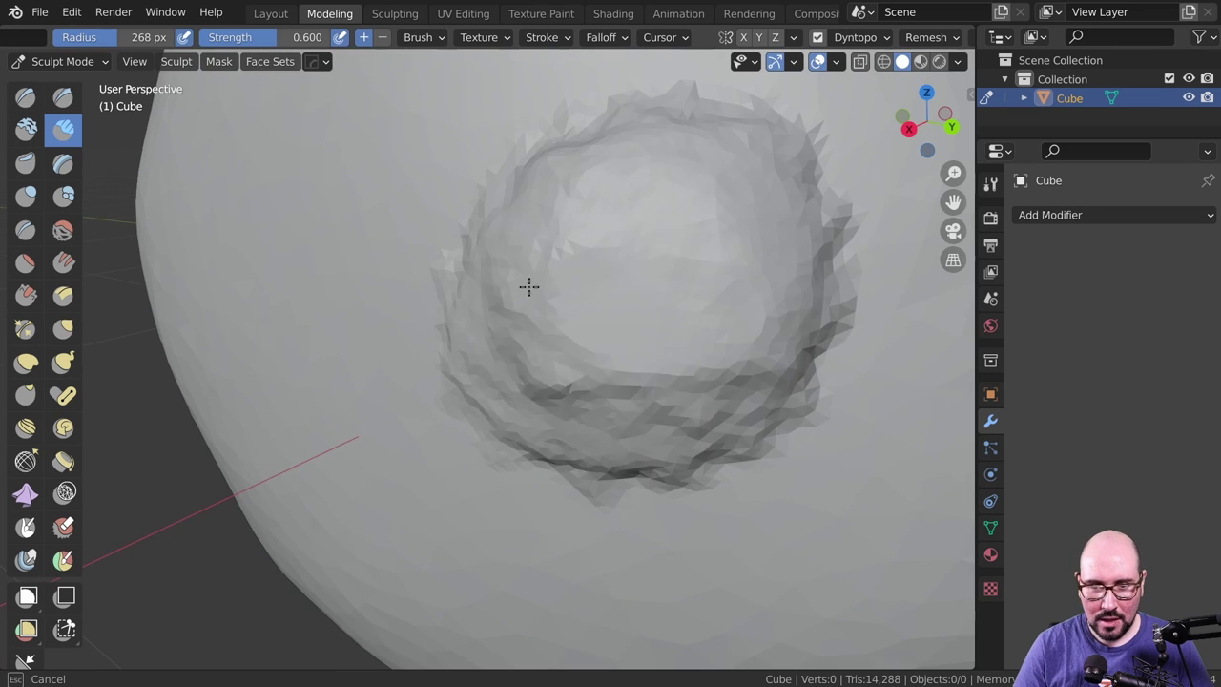
pyautogui.scroll(-4, 621, 291)
pyautogui.keyDown('shift'); pyautogui.moveTo(636, 293); pyautogui.dragTo(588, 340); pyautogui.keyUp('shift')
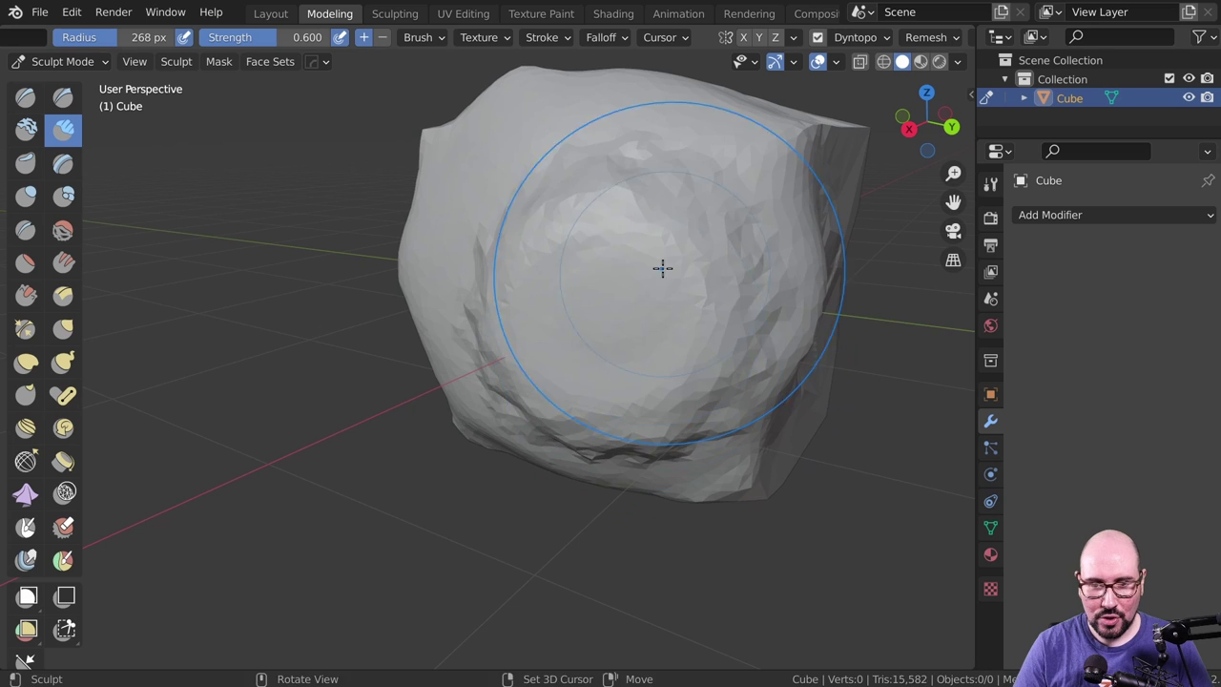
pyautogui.keyDown('shift'); pyautogui.moveTo(662, 267); pyautogui.dragTo(695, 251); pyautogui.keyUp('shift')
pyautogui.keyDown('shift'); pyautogui.moveTo(603, 316); pyautogui.dragTo(650, 343); pyautogui.keyUp('shift')
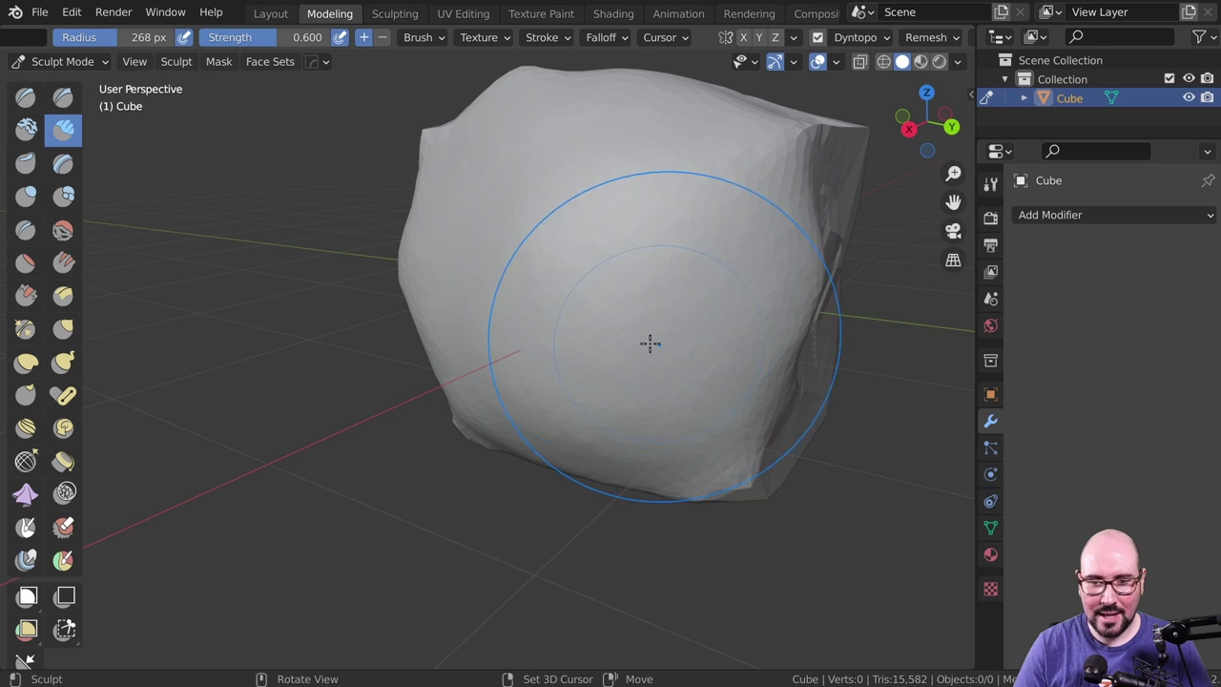
pyautogui.moveTo(561, 302); pyautogui.dragTo(659, 294, button='middle')
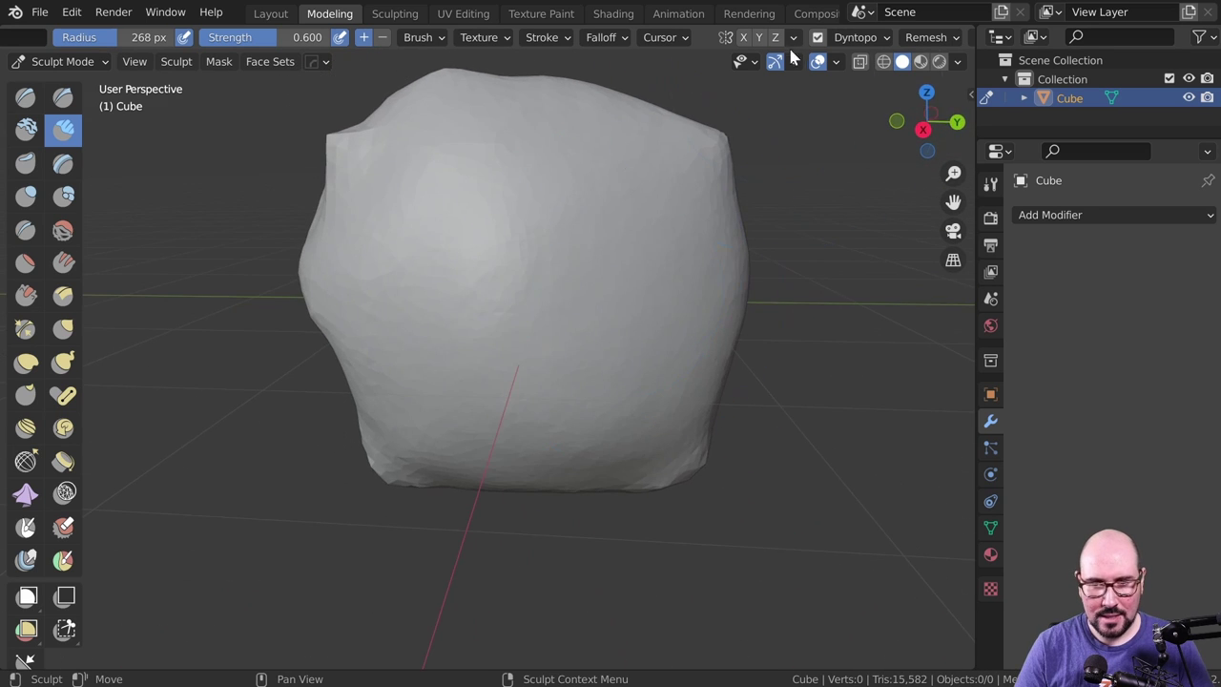
# - Check the Dyntopo detail size settings, then sculpt over the dent on the cube's upper left
pyautogui.click(864, 36)
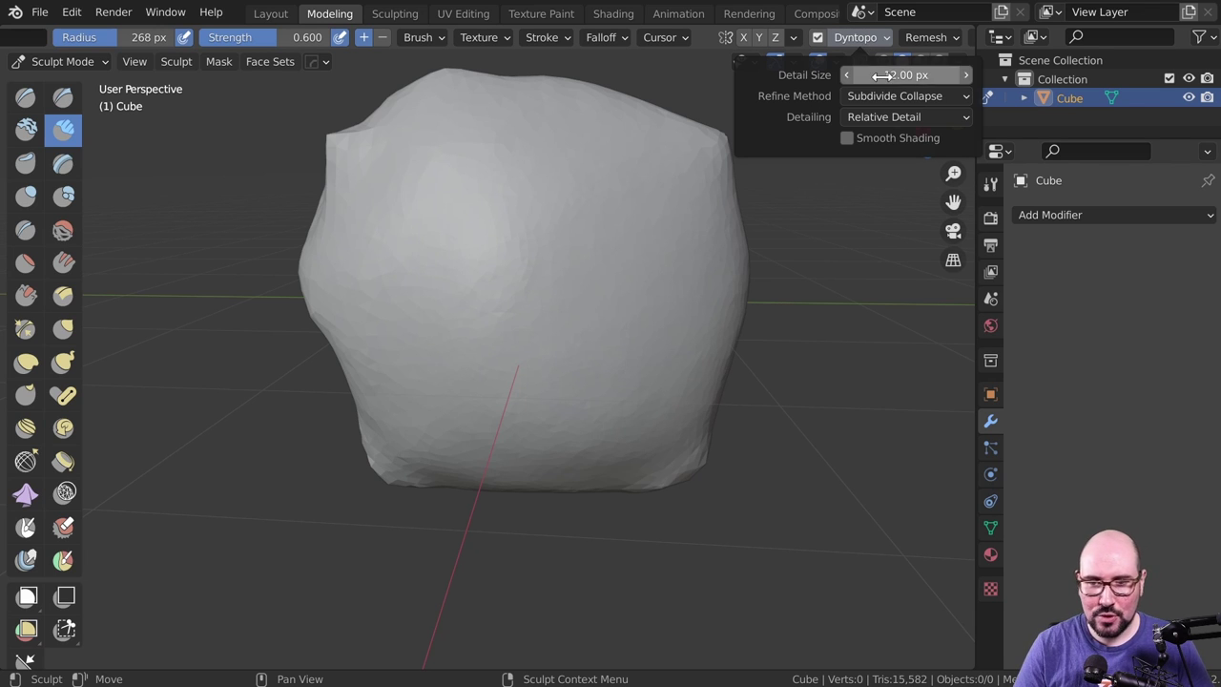
pyautogui.click(864, 37)
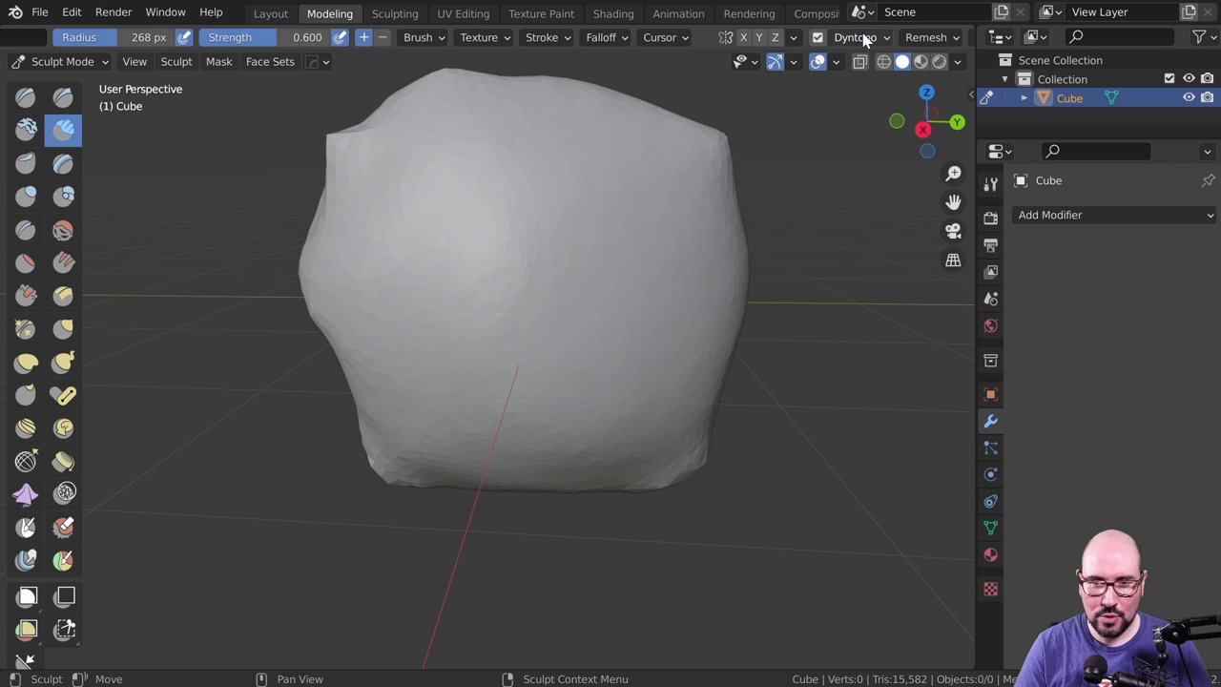
pyautogui.moveTo(540, 344)
pyautogui.mouseDown(button='middle')
pyautogui.moveTo(551, 404)
pyautogui.moveTo(661, 416)
pyautogui.mouseUp(button='middle')
pyautogui.moveTo(375, 214)
pyautogui.mouseDown()
pyautogui.moveTo(508, 291)
pyautogui.moveTo(439, 286)
pyautogui.moveTo(514, 298)
pyautogui.moveTo(449, 314)
pyautogui.moveTo(512, 295)
pyautogui.moveTo(605, 382)
pyautogui.mouseUp()
pyautogui.scroll(5, 465, 356)
pyautogui.scroll(-4, 491, 283)
pyautogui.scroll(-2, 486, 272)
pyautogui.moveTo(605, 382)
pyautogui.mouseDown(button='middle')
pyautogui.moveTo(673, 349)
pyautogui.moveTo(701, 401)
pyautogui.mouseUp(button='middle')
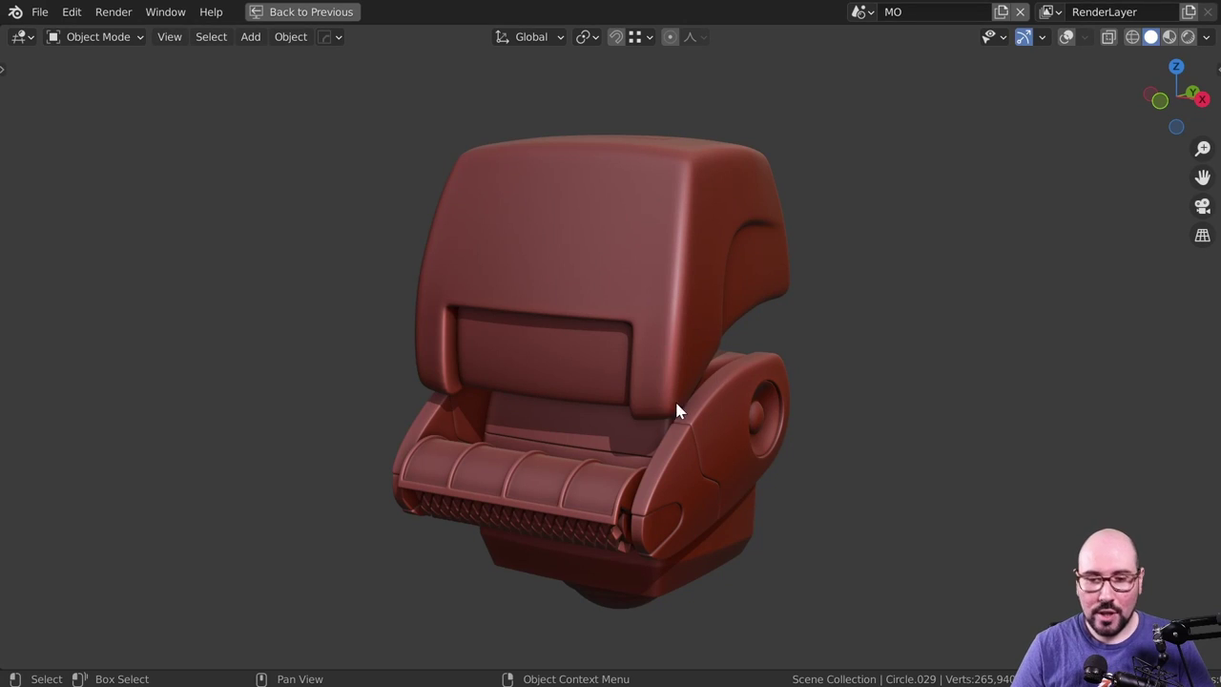
# - Look the robot head over from several angles, then un-maximize the viewport with Ctrl+Space
pyautogui.moveTo(666, 463)
pyautogui.mouseDown(button='middle')
pyautogui.moveTo(750, 464)
pyautogui.moveTo(657, 450)
pyautogui.moveTo(637, 466)
pyautogui.mouseUp(button='middle')
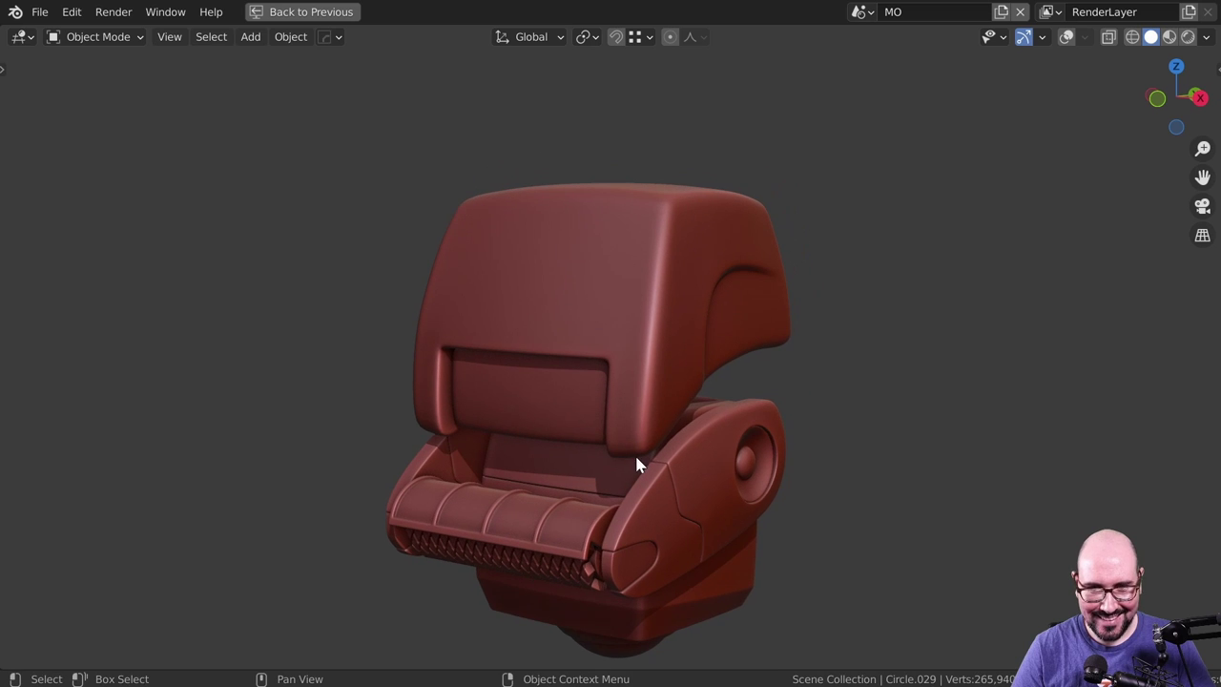
pyautogui.moveTo(678, 405)
pyautogui.mouseDown(button='middle')
pyautogui.moveTo(716, 379)
pyautogui.moveTo(688, 382)
pyautogui.mouseUp(button='middle')
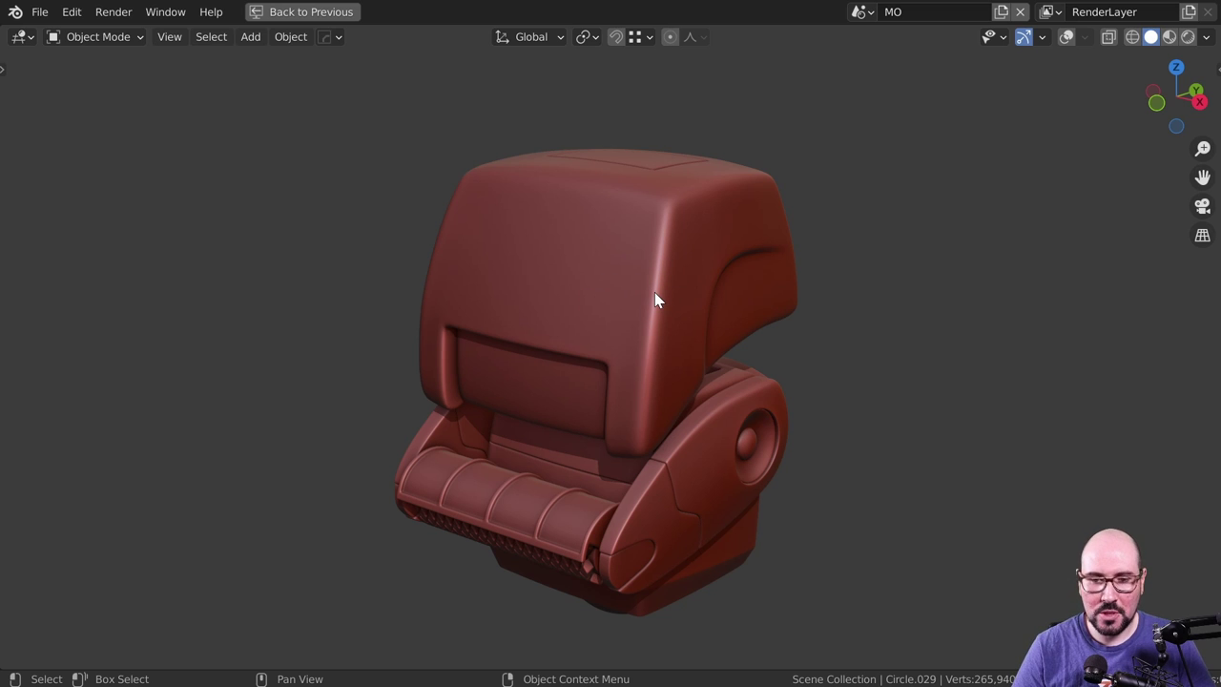
pyautogui.hotkey('ctrl', 'space')
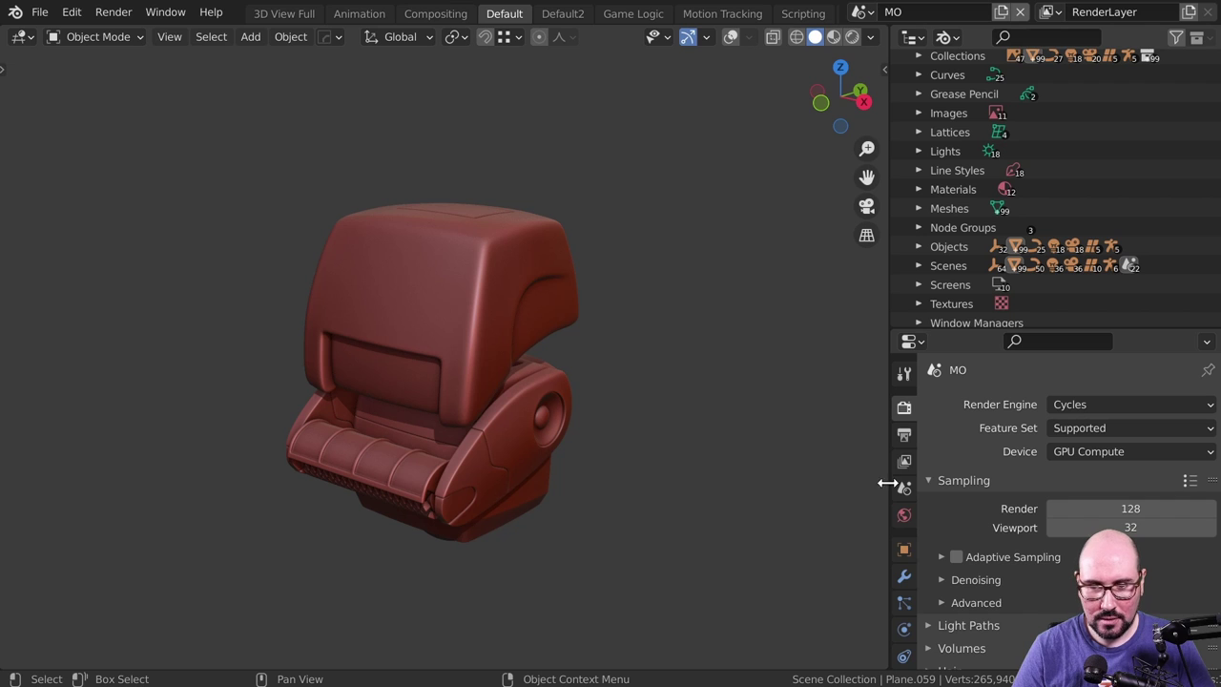
# - Show the active object's modifier properties and enable the wireframe overlay
pyautogui.click(903, 584)
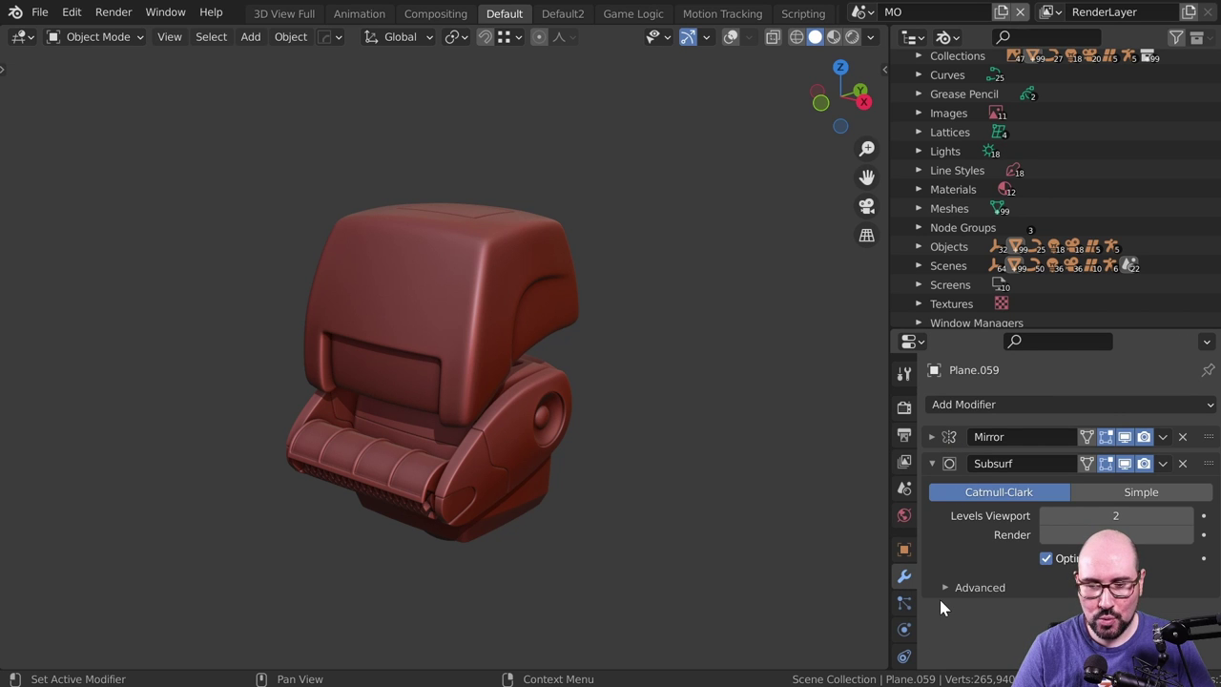
pyautogui.scroll(2, 433, 382)
pyautogui.scroll(3, 581, 334)
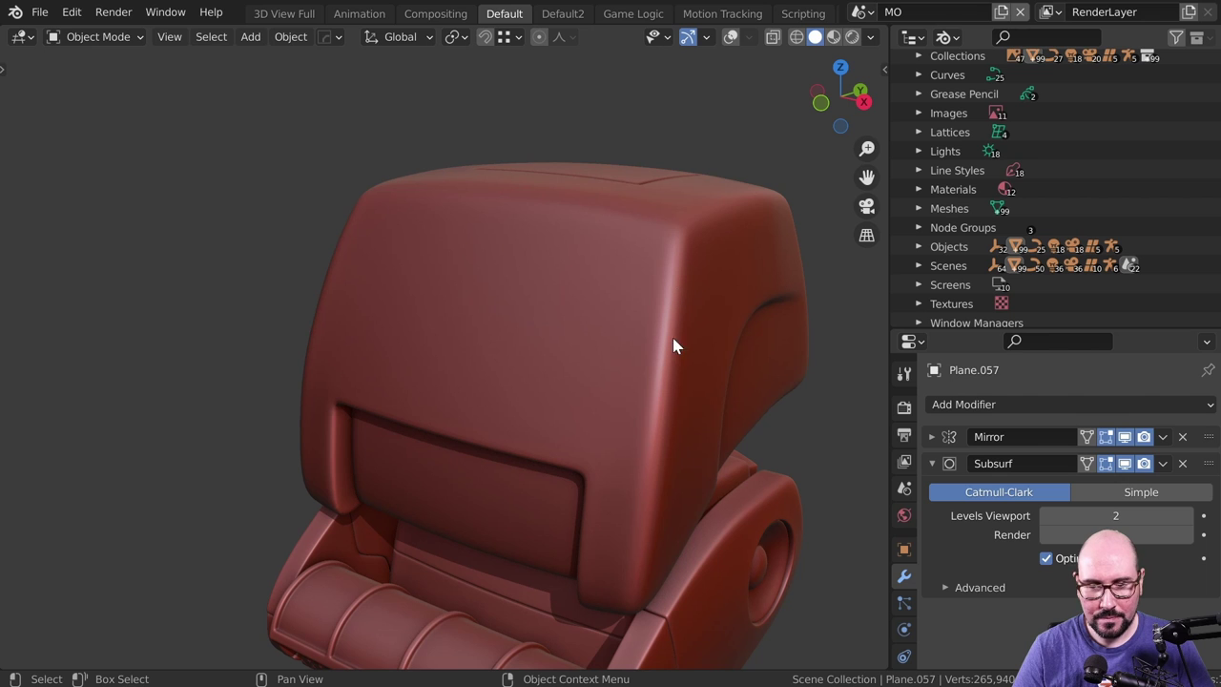
pyautogui.click(731, 37)
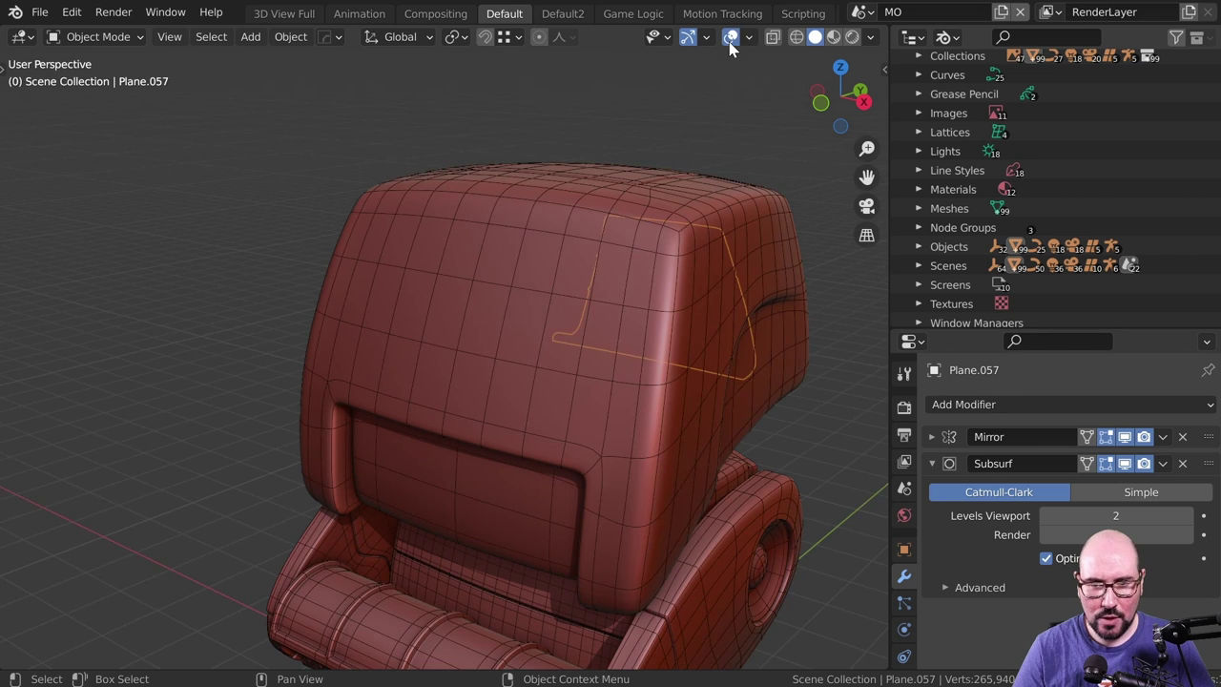
# - Select the backrest, toggle its Subsurf viewport display off and on, and inspect the Mirror modifier
pyautogui.click(716, 416)
pyautogui.moveTo(715, 415)
pyautogui.keyDown('shift'); pyautogui.mouseDown(button='middle')
pyautogui.moveTo(603, 341)
pyautogui.moveTo(614, 360)
pyautogui.moveTo(537, 362)
pyautogui.moveTo(548, 354)
pyautogui.mouseUp(button='middle'); pyautogui.keyUp('shift')
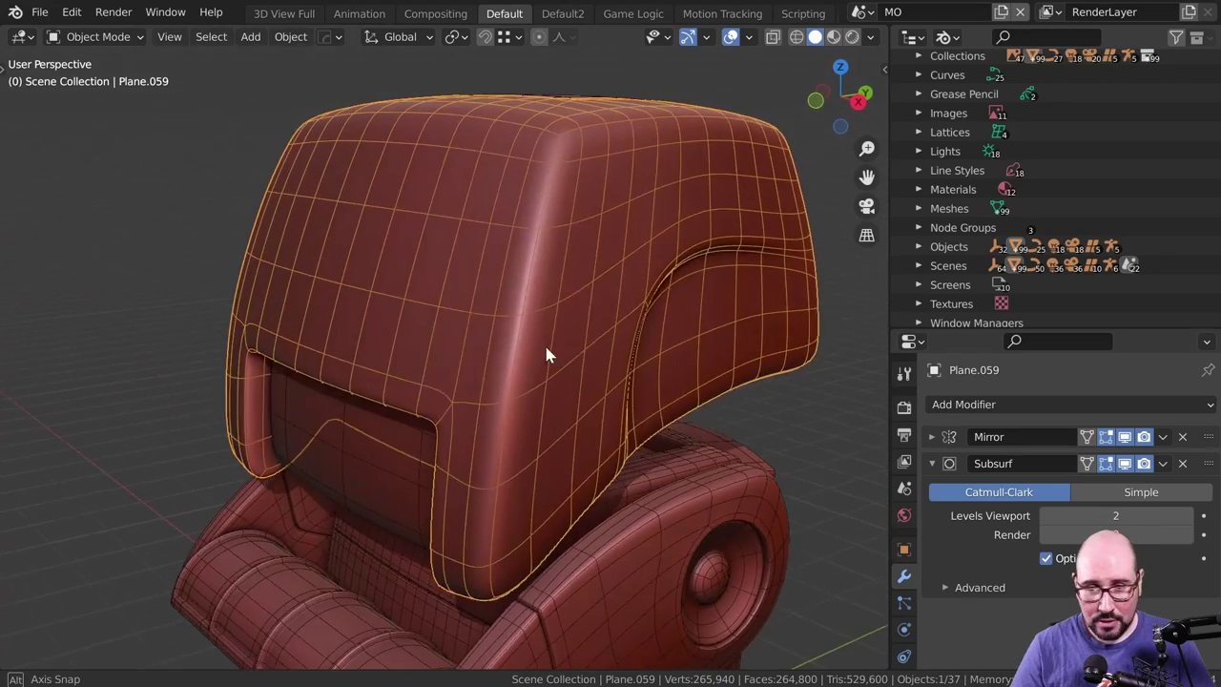
pyautogui.click(1125, 463)
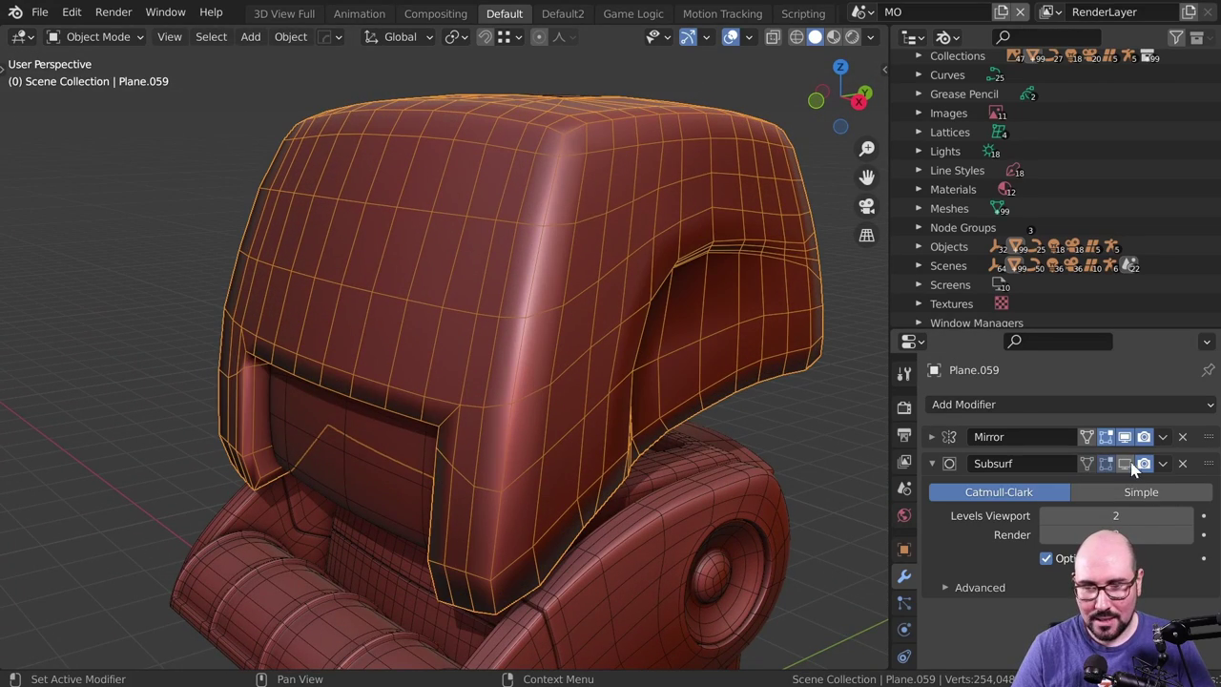
pyautogui.click(1125, 463)
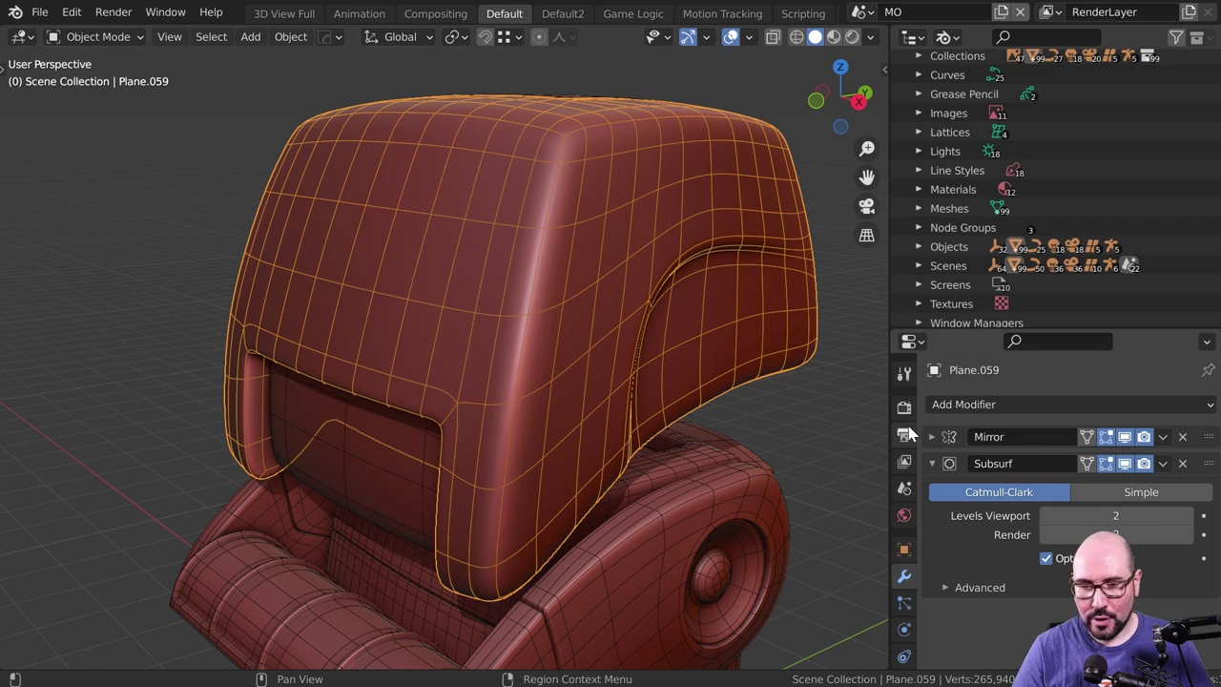
pyautogui.click(931, 437)
pyautogui.click(931, 437)
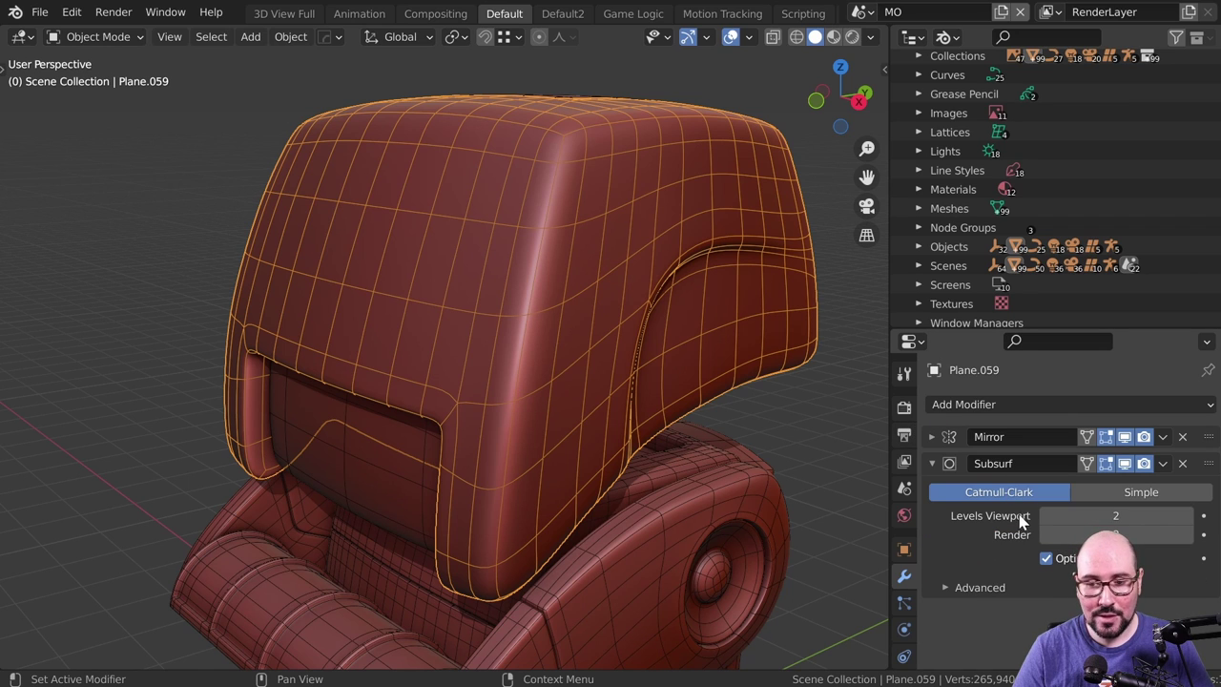
# - Delete the backrest's Subsurf modifier and add a Multiresolution modifier
pyautogui.click(1183, 464)
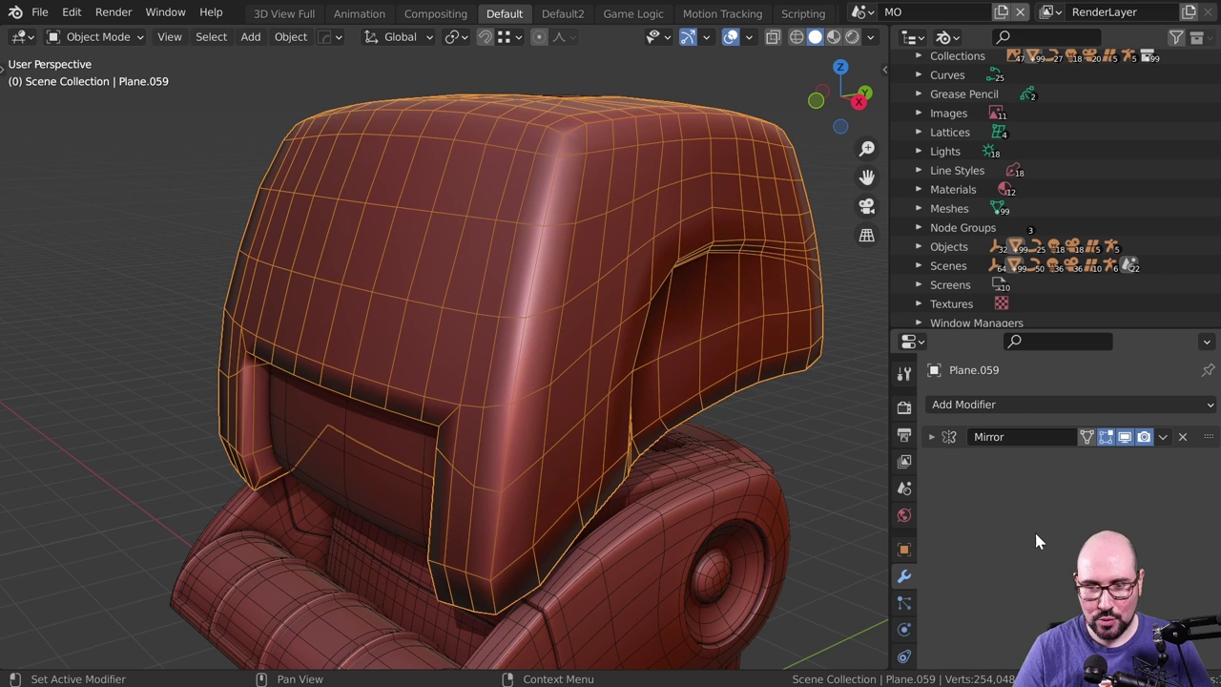
pyautogui.click(997, 404)
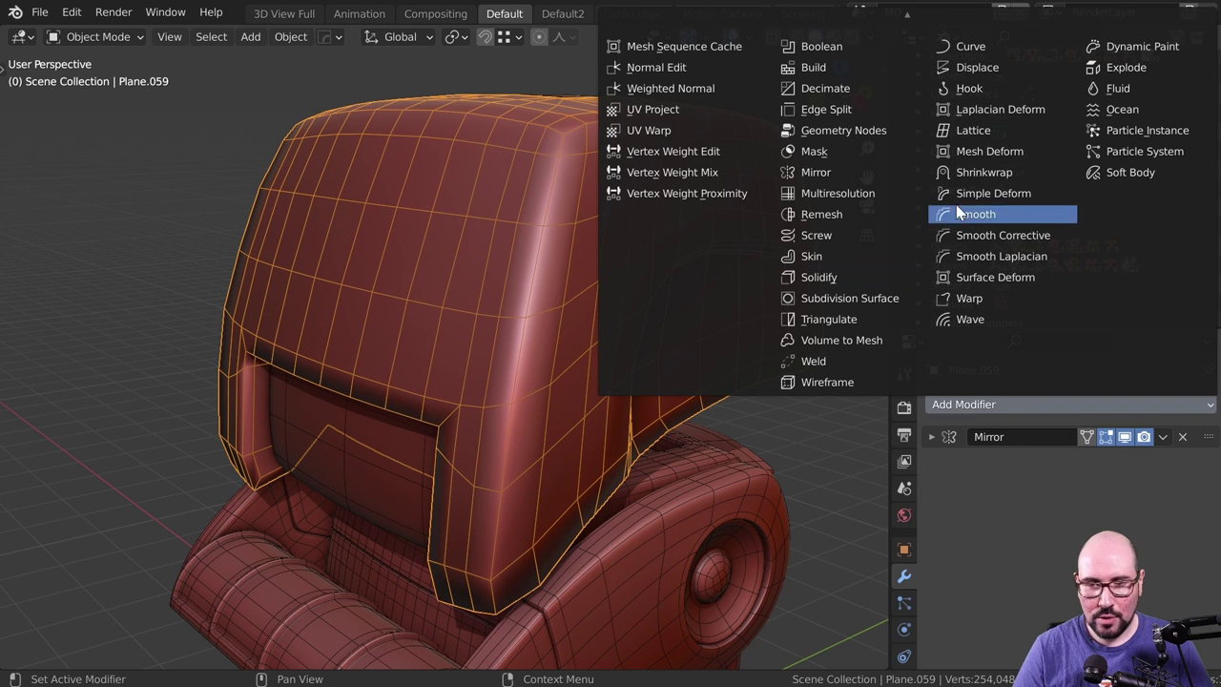
pyautogui.click(838, 193)
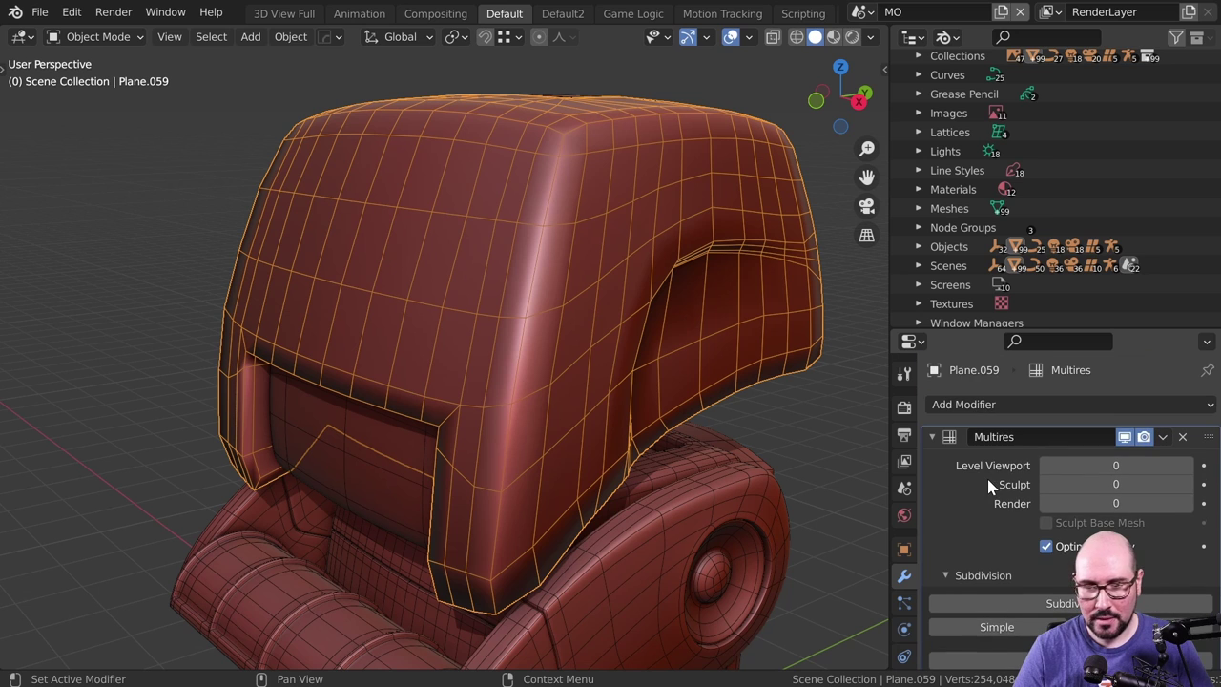
pyautogui.scroll(-3, 997, 494)
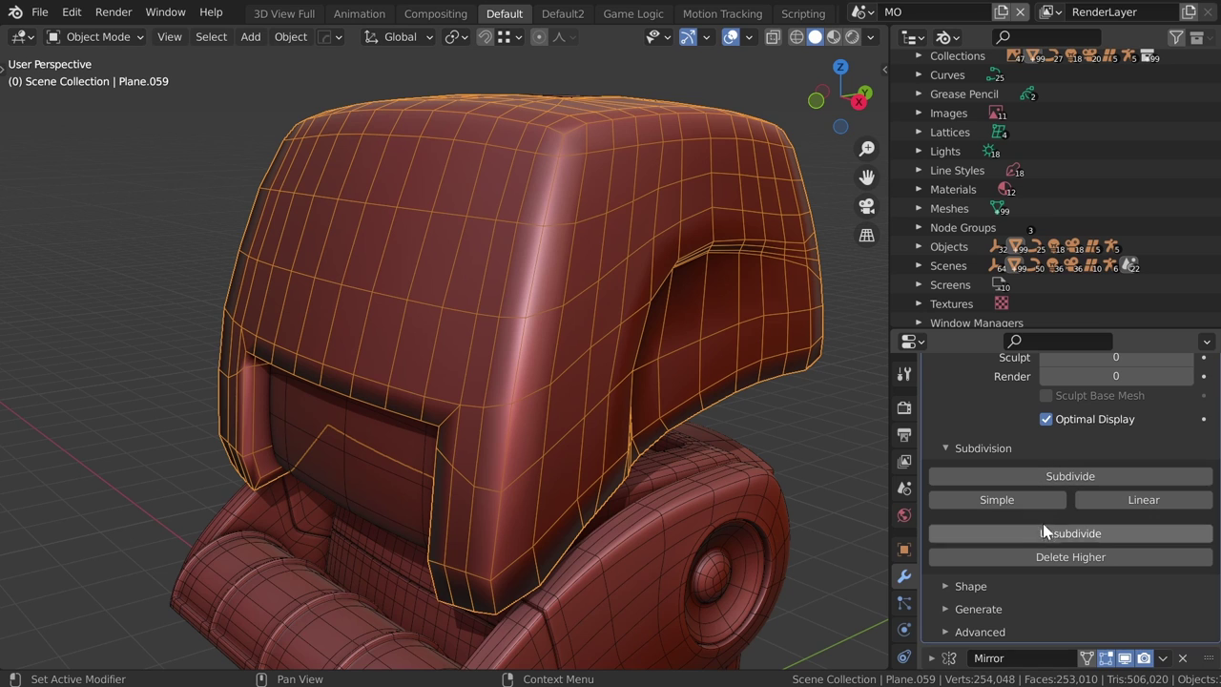
# - Restore the accidentally removed Mirror modifier and apply it into the mesh
pyautogui.click(1184, 659)
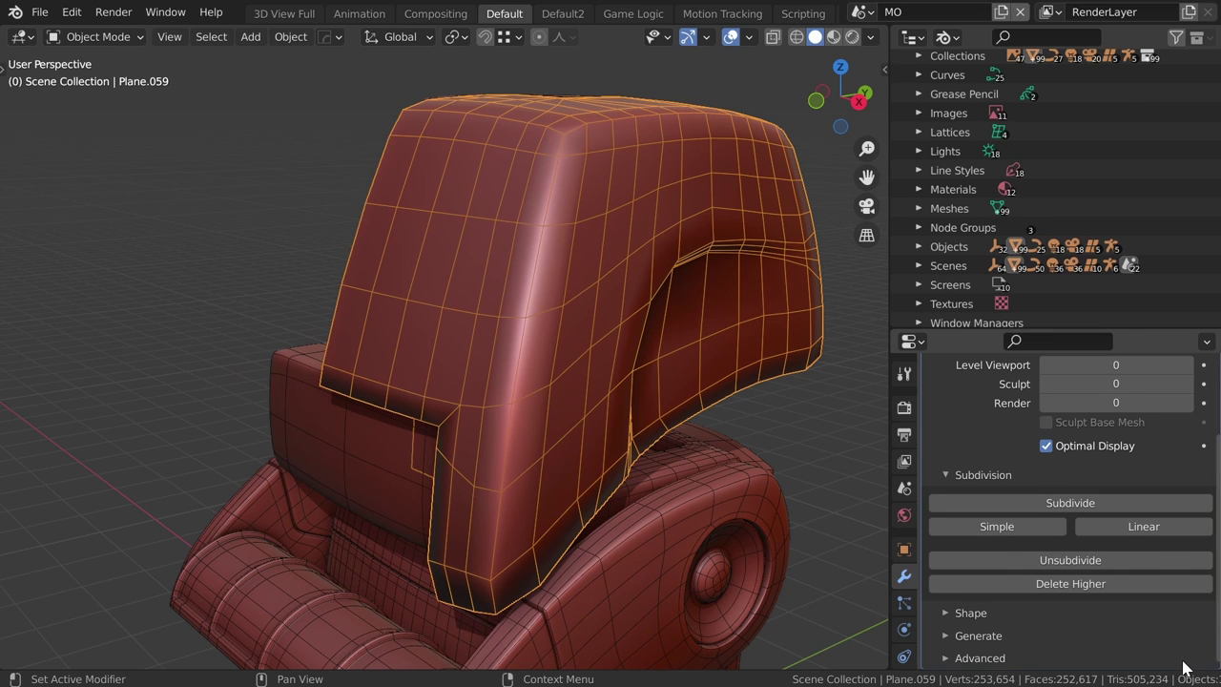
pyautogui.hotkey('ctrl', 'z')
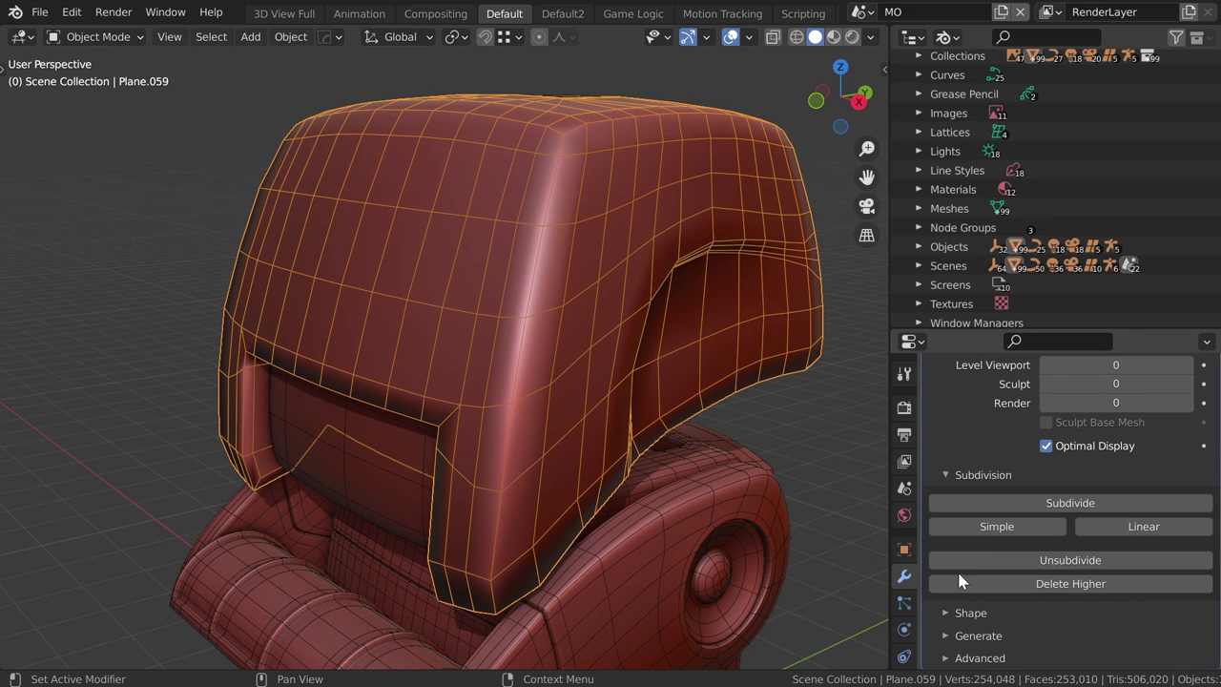
pyautogui.scroll(-1, 1010, 567)
pyautogui.scroll(5, 1010, 568)
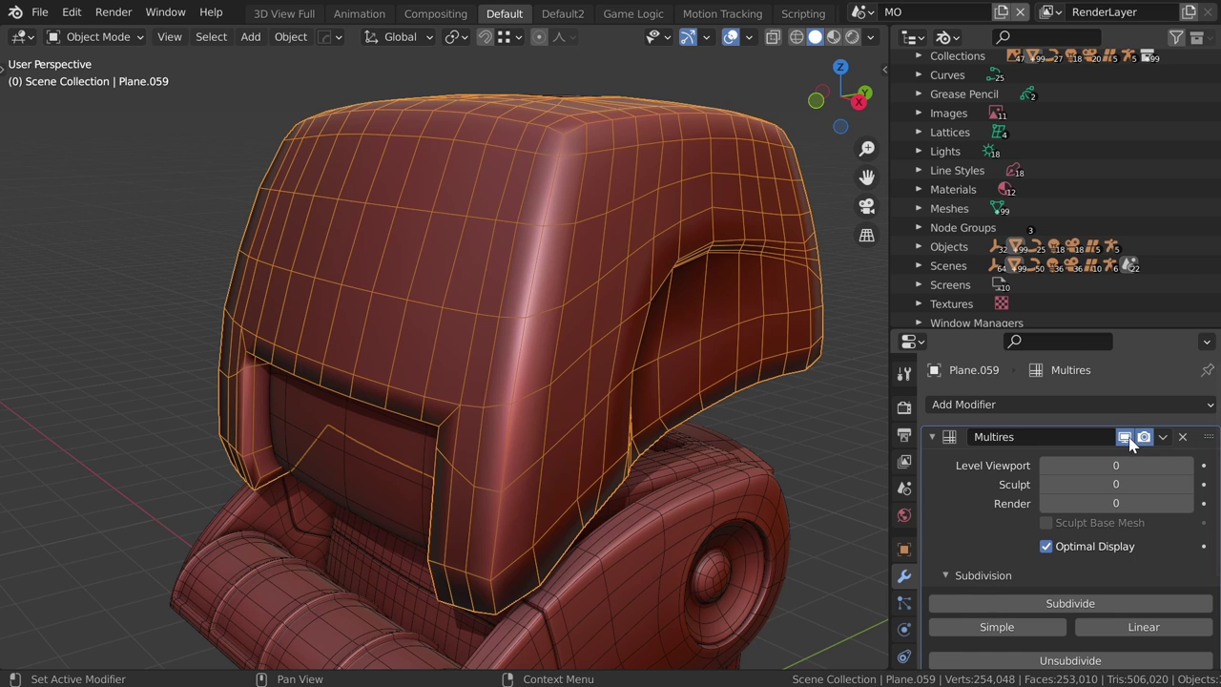
pyautogui.scroll(-5, 1046, 523)
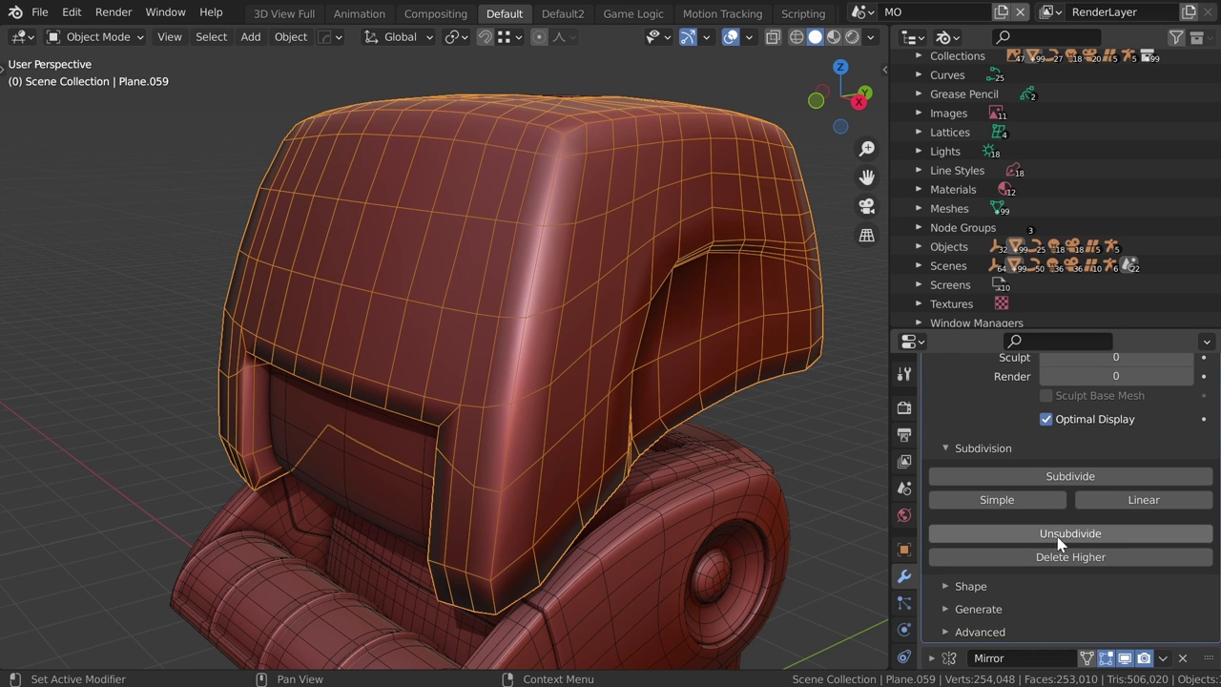
pyautogui.click(1166, 656)
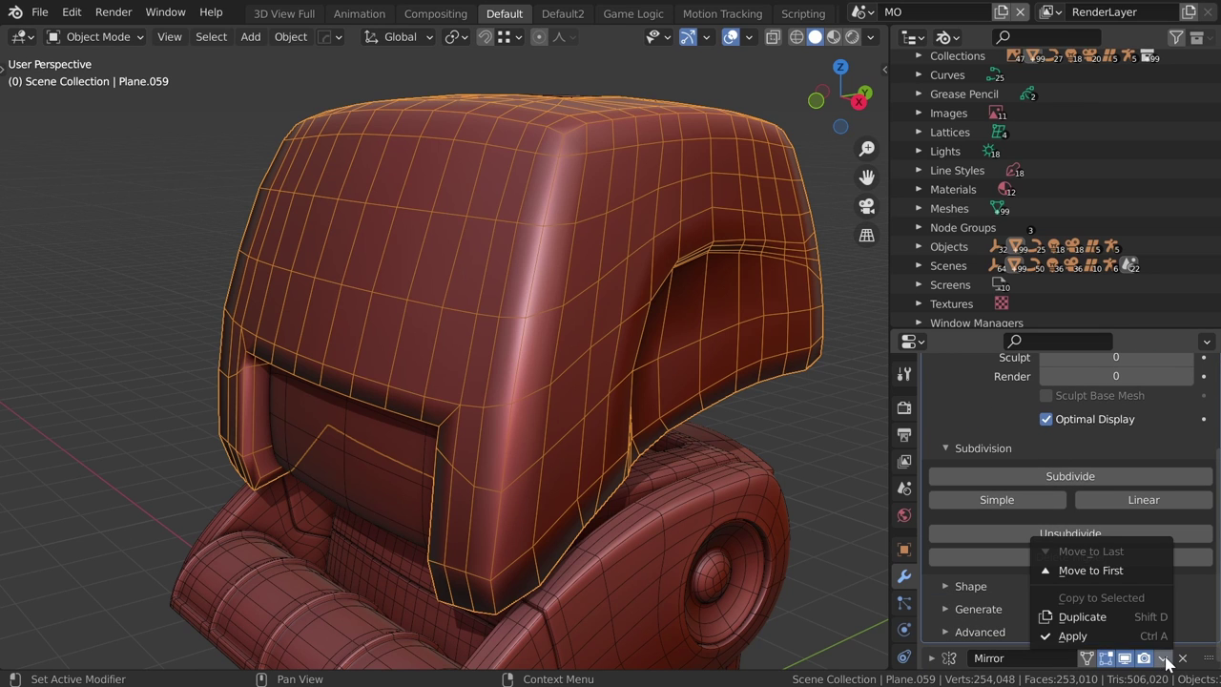
pyautogui.click(1103, 637)
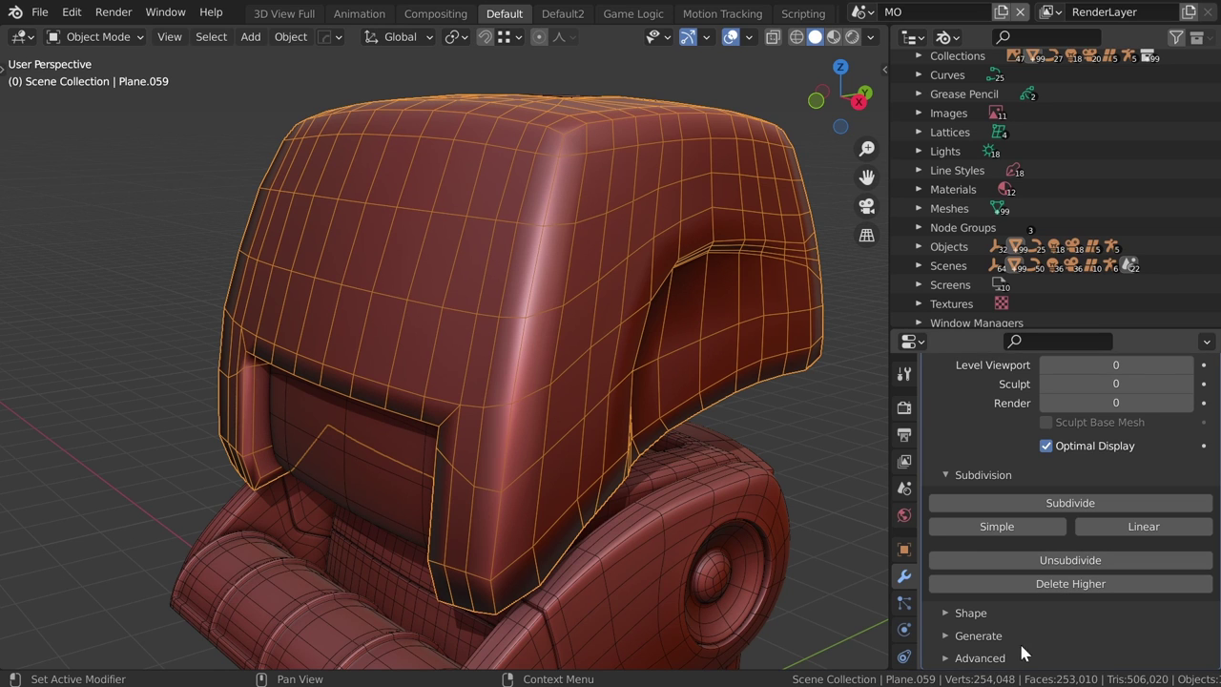
# - Enable Multires viewport display and subdivide twice to reach level 2 on the head
pyautogui.scroll(3, 1069, 527)
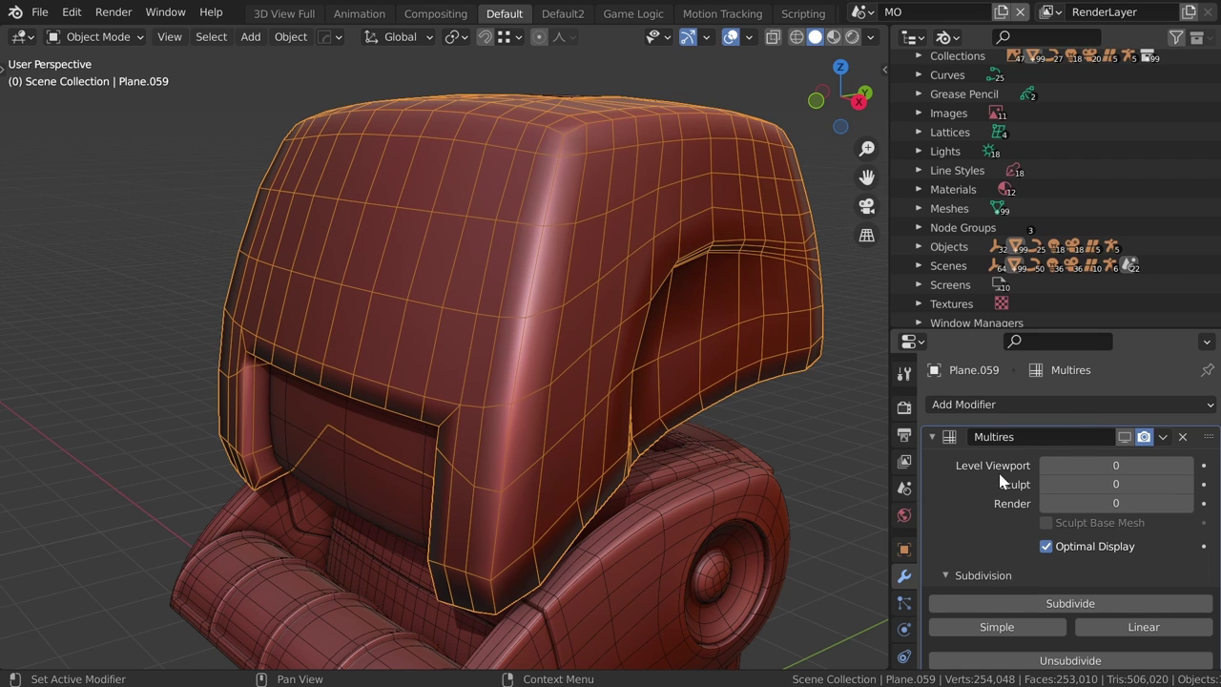
pyautogui.click(1126, 438)
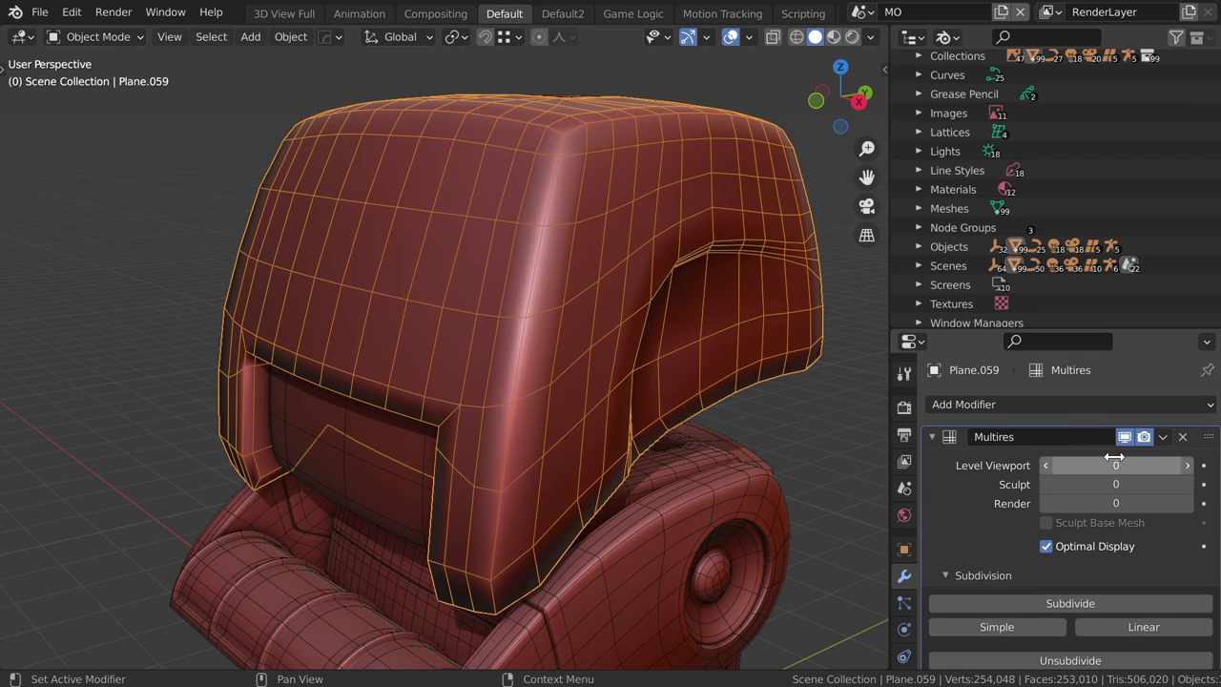
pyautogui.moveTo(505, 397)
pyautogui.mouseDown(button='middle')
pyautogui.moveTo(576, 383)
pyautogui.moveTo(556, 379)
pyautogui.moveTo(610, 467)
pyautogui.mouseUp(button='middle')
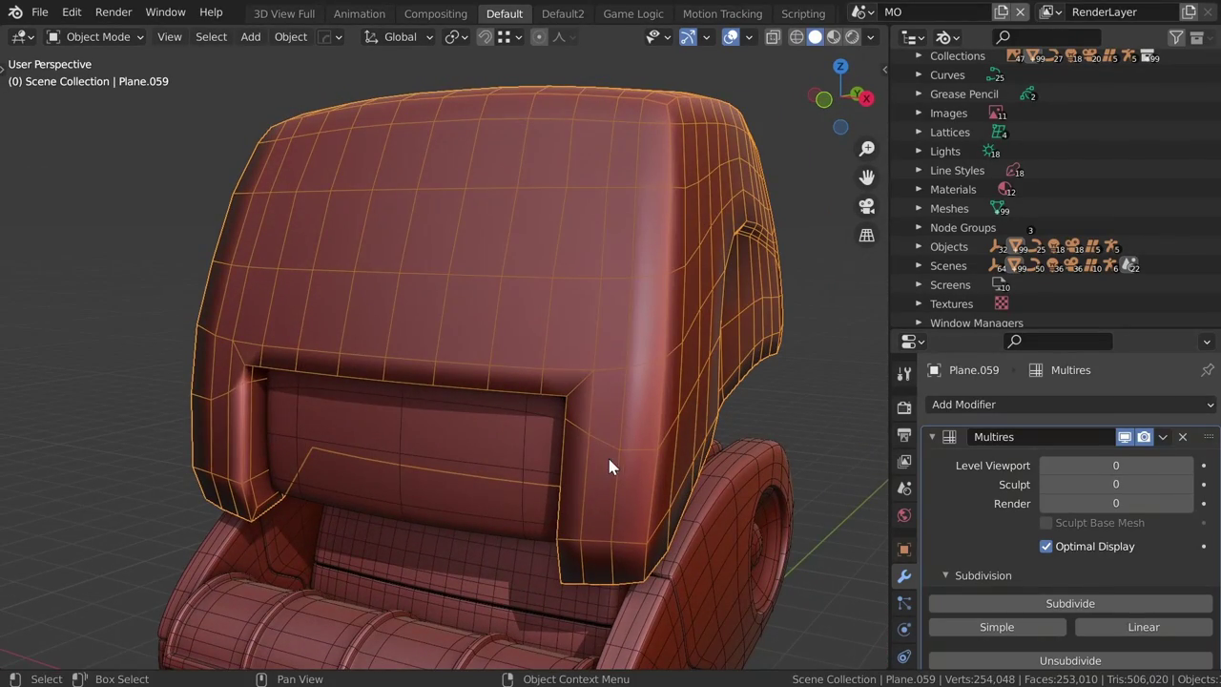
pyautogui.click(1073, 613)
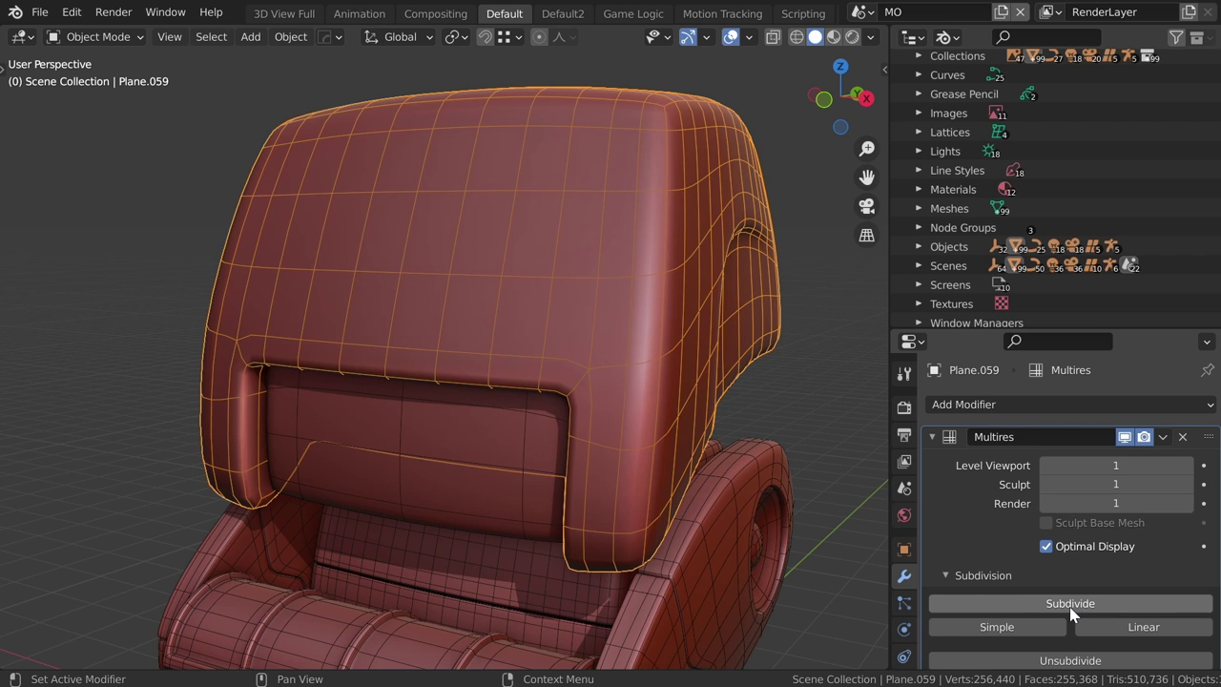
pyautogui.click(1073, 613)
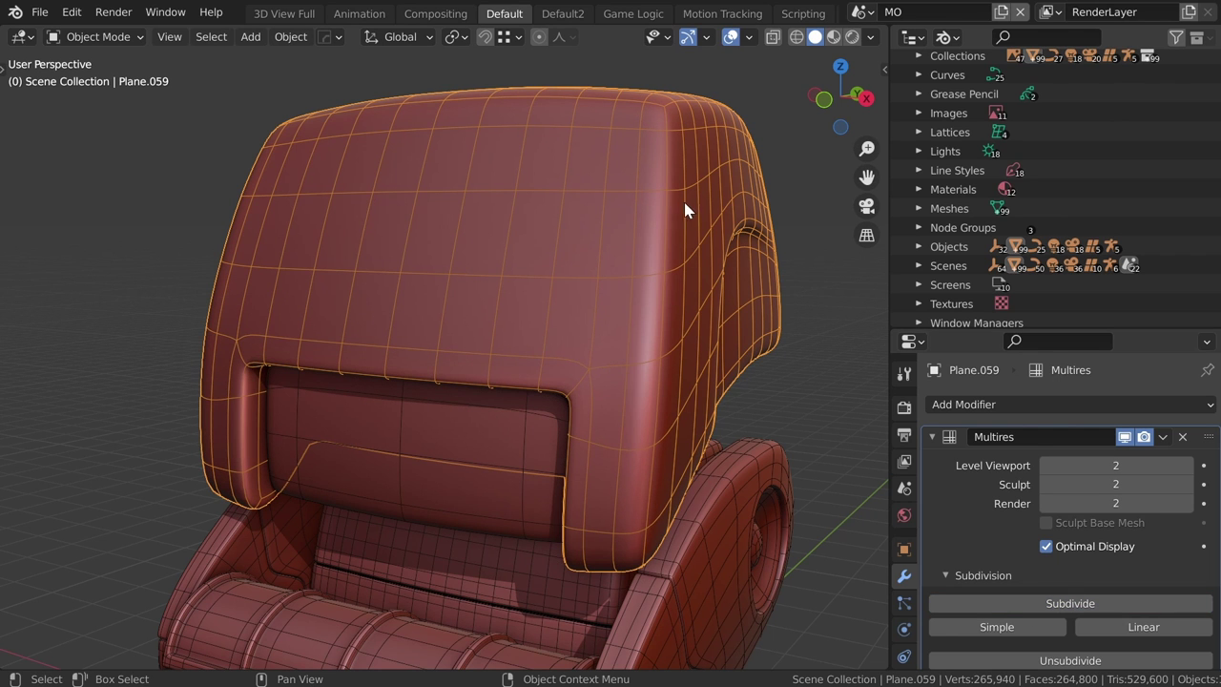
pyautogui.moveTo(701, 363)
pyautogui.mouseDown(button='middle')
pyautogui.moveTo(622, 404)
pyautogui.moveTo(630, 384)
pyautogui.mouseUp(button='middle')
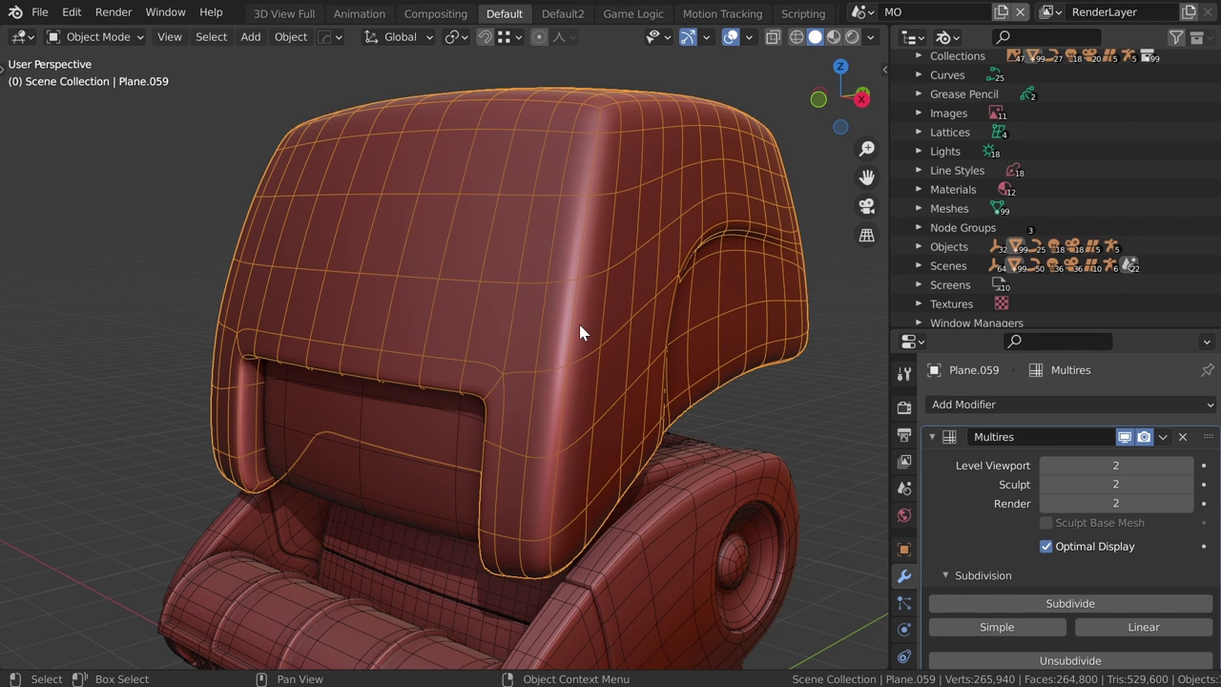
pyautogui.moveTo(580, 333)
pyautogui.mouseDown(button='middle')
pyautogui.moveTo(577, 368)
pyautogui.moveTo(631, 238)
pyautogui.mouseUp(button='middle')
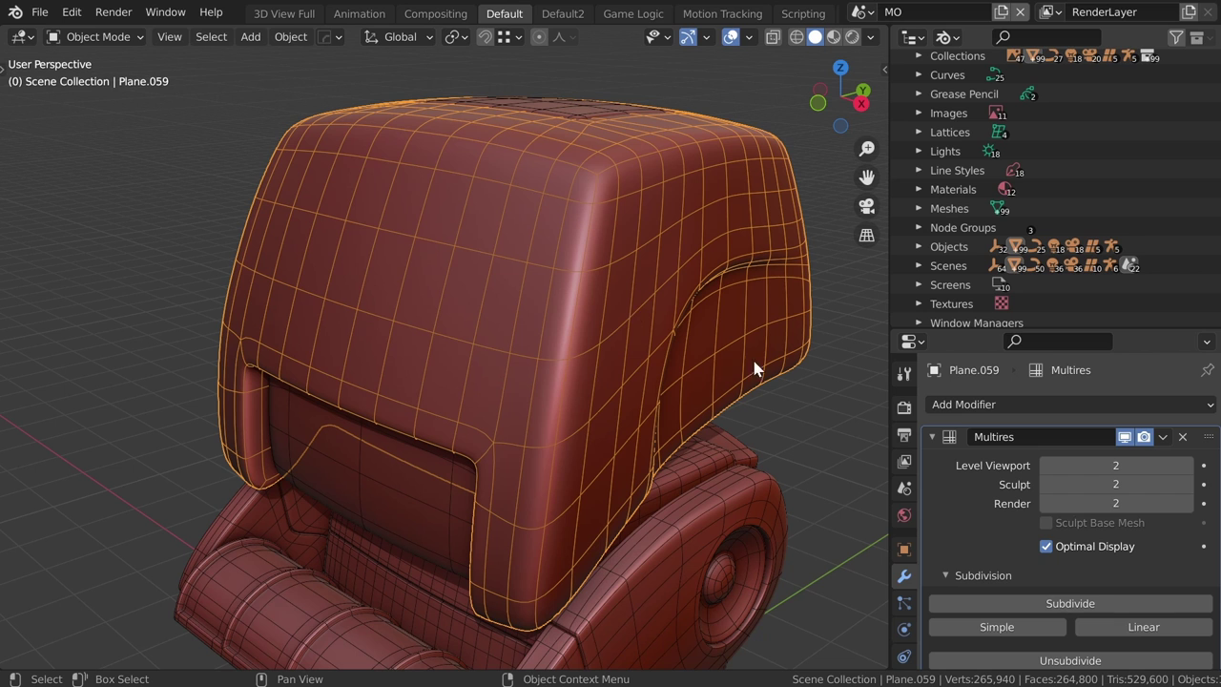
# - Turn off Optimal Display so the full dense subdivided wireframe shows
pyautogui.click(1047, 546)
pyautogui.scroll(4, 490, 277)
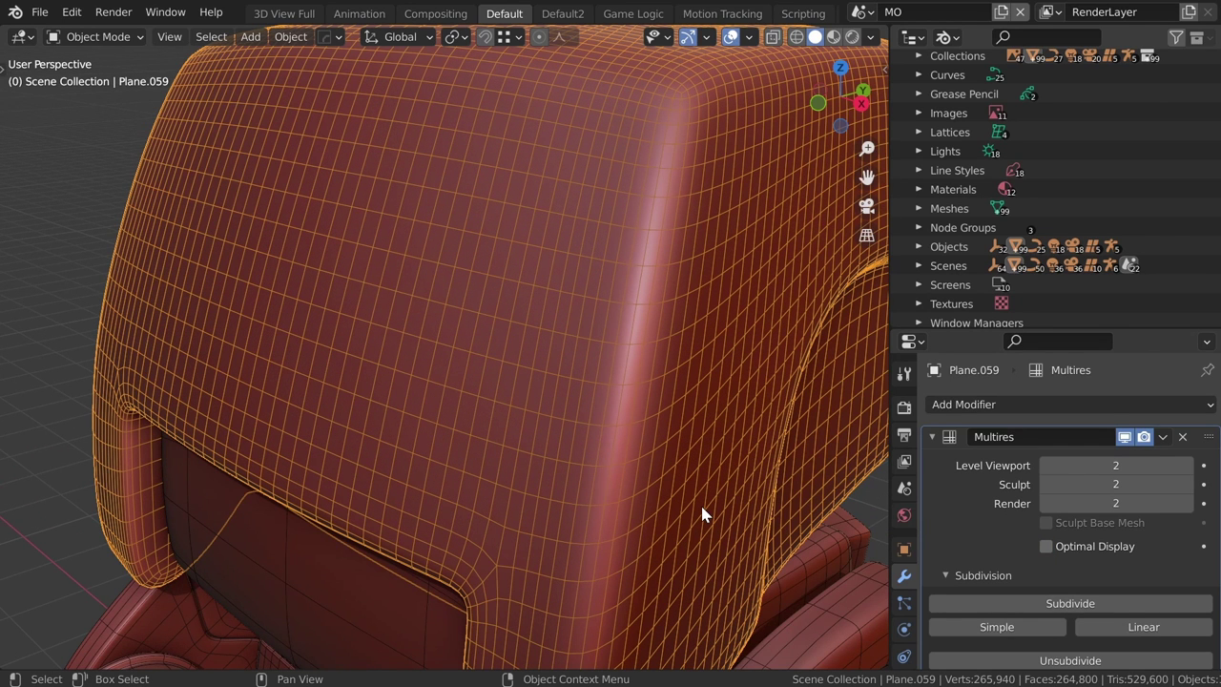
pyautogui.click(1047, 546)
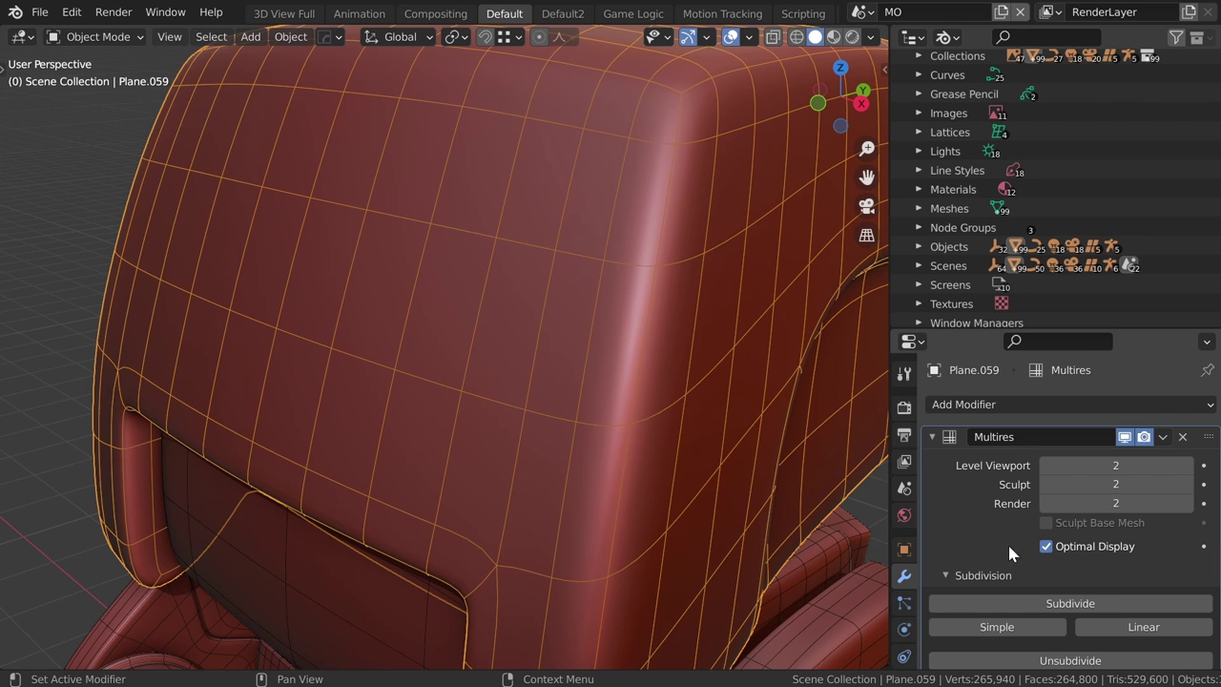
pyautogui.click(1046, 548)
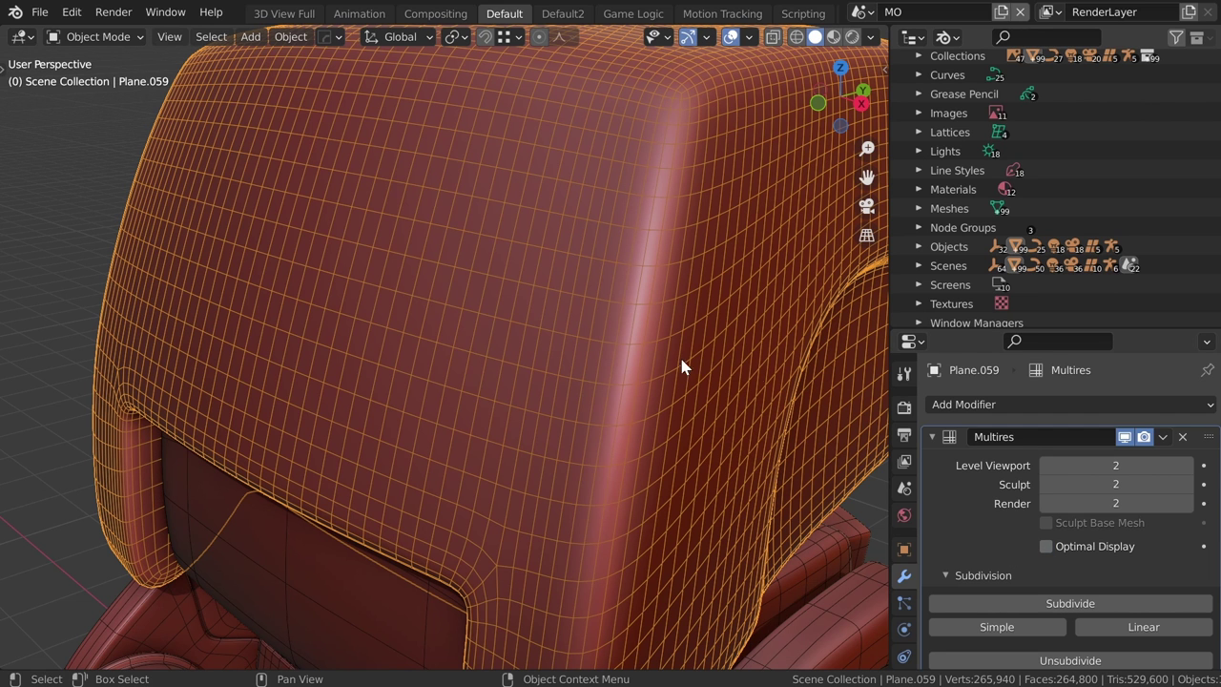
# - Subdivide the Multires twice more to level 4 and inspect the dense head up close
pyautogui.click(1057, 609)
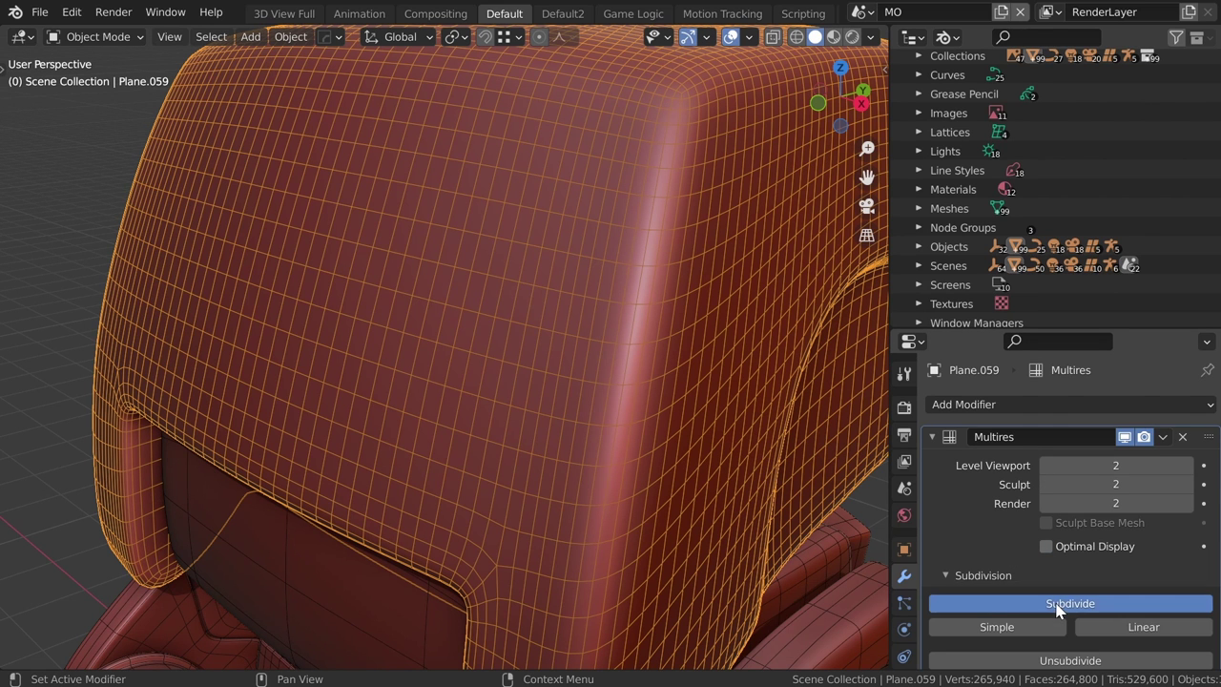
pyautogui.click(1058, 609)
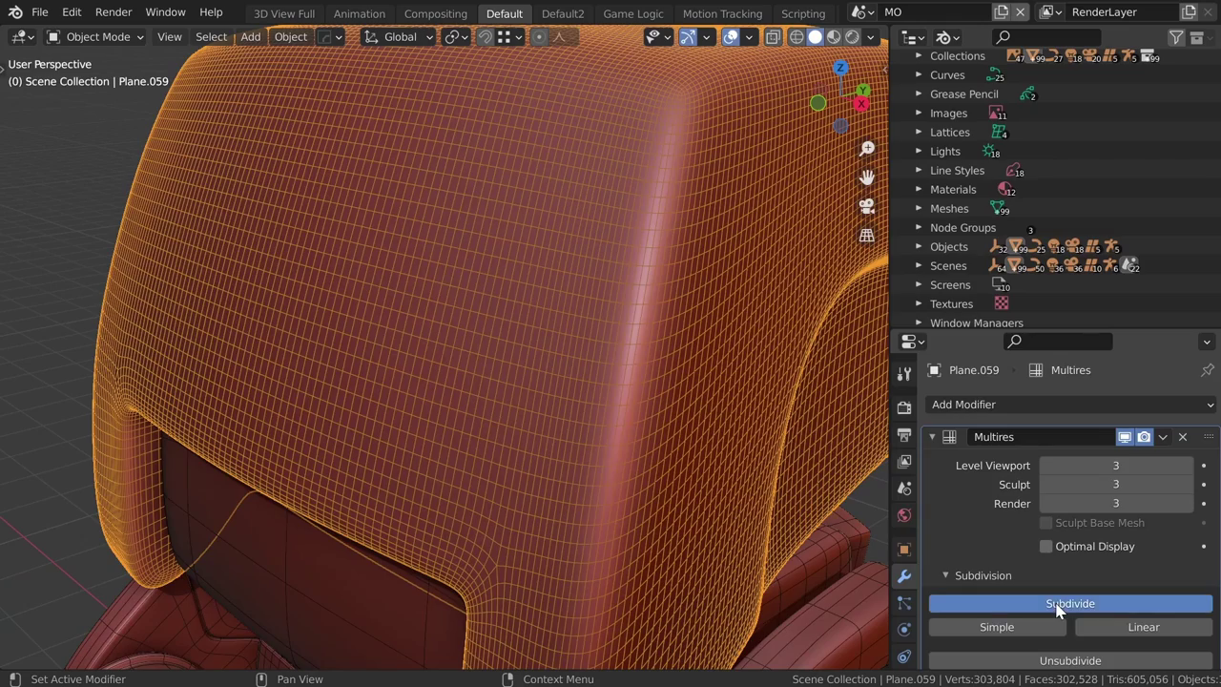
pyautogui.moveTo(592, 392); pyautogui.dragTo(553, 372, button='middle')
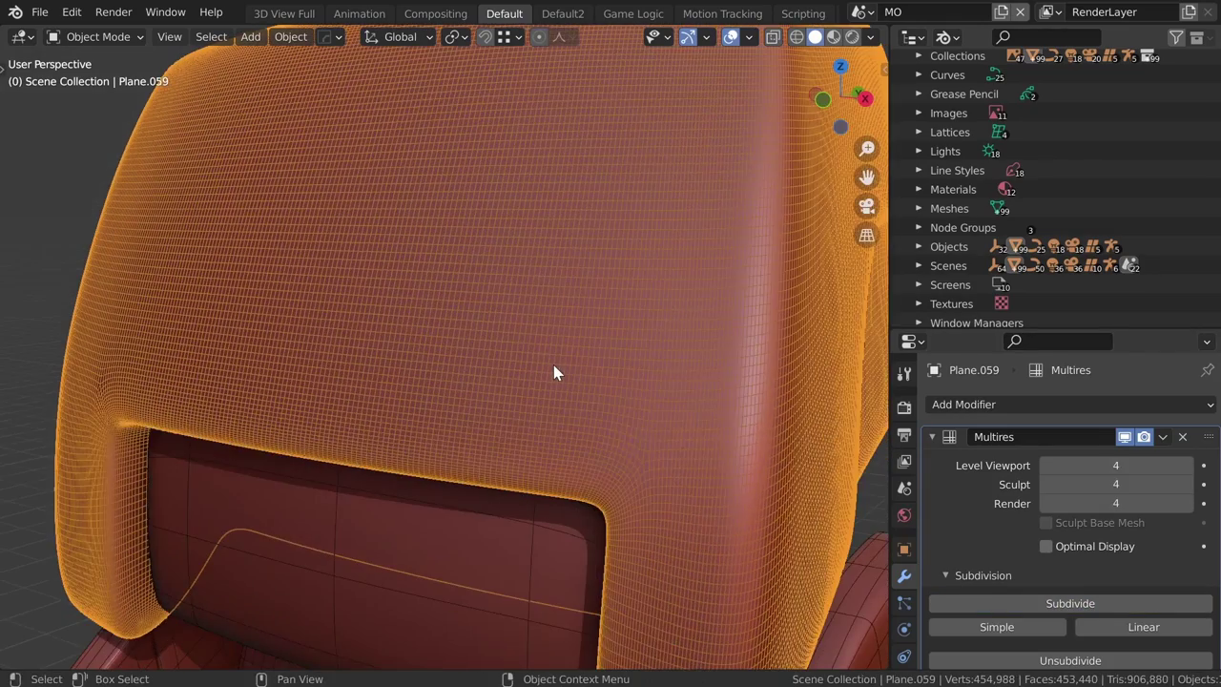
pyautogui.scroll(-4, 554, 372)
pyautogui.scroll(4, 653, 268)
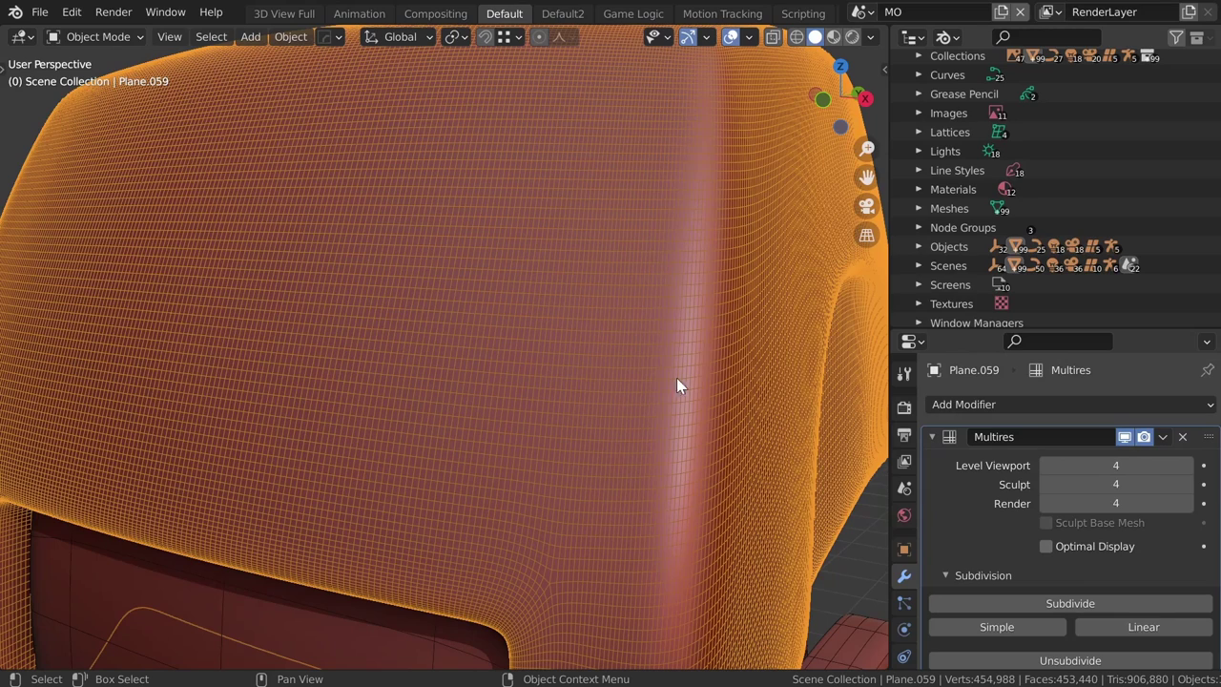
pyautogui.scroll(-2, 760, 289)
pyautogui.scroll(-1, 760, 289)
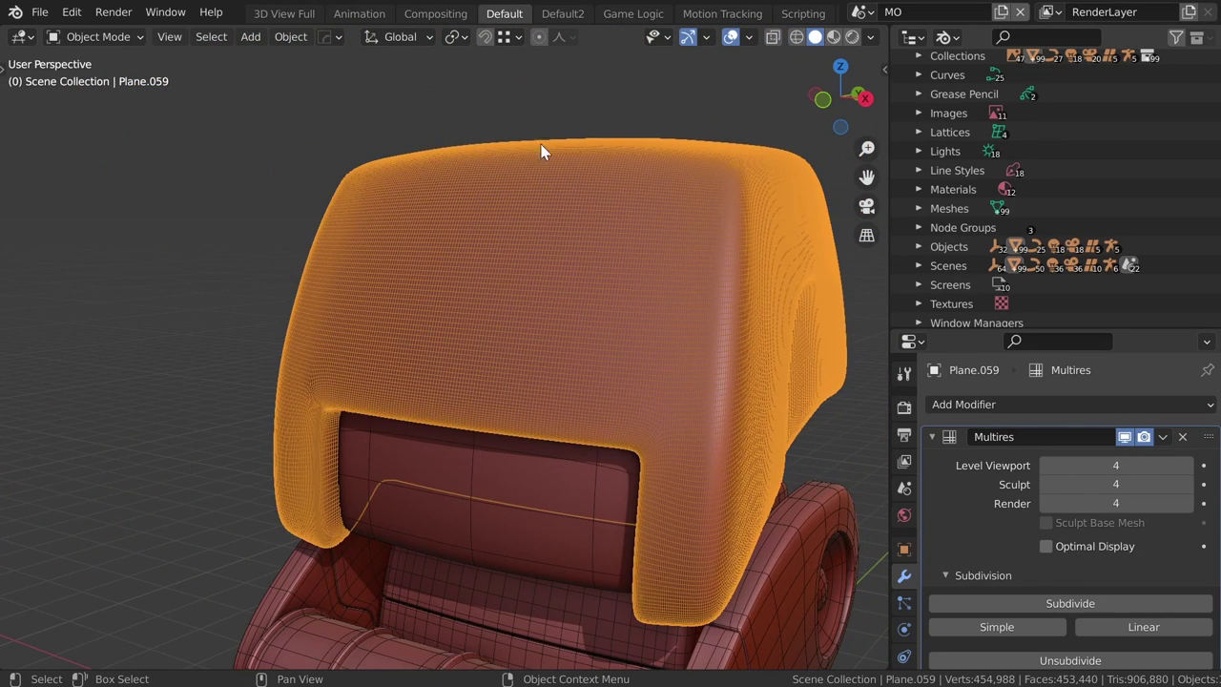
pyautogui.scroll(2, 721, 322)
pyautogui.scroll(2, 725, 327)
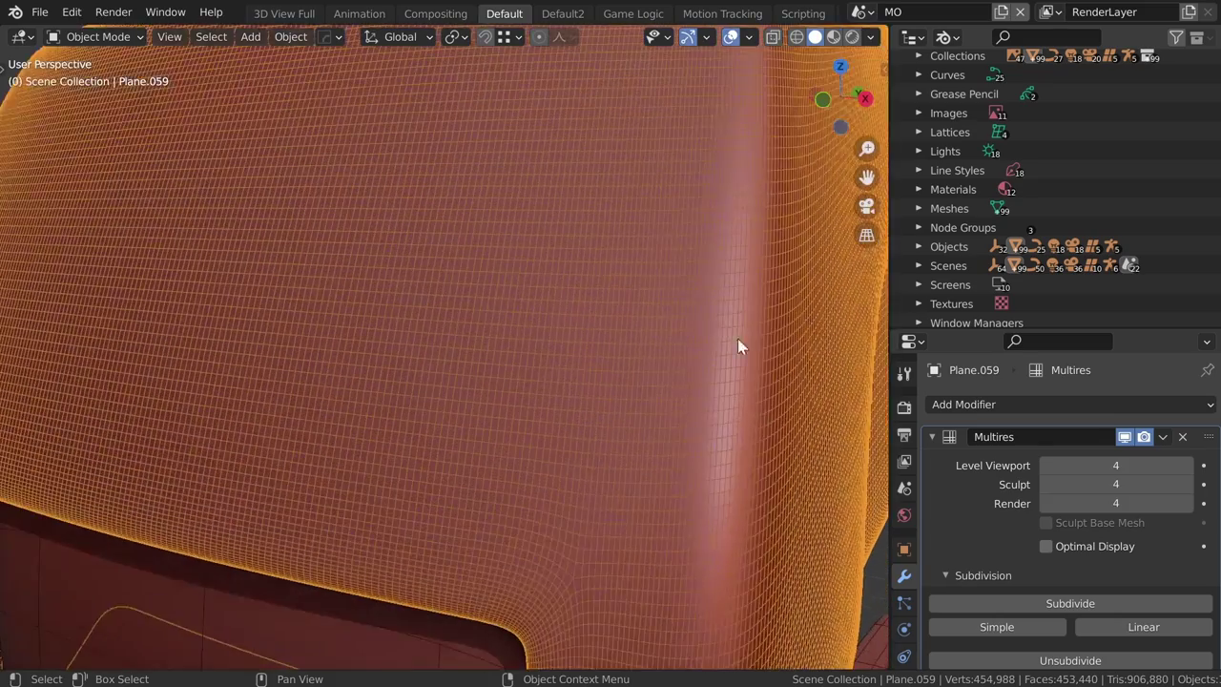
pyautogui.moveTo(738, 344)
pyautogui.mouseDown(button='middle')
pyautogui.moveTo(602, 423)
pyautogui.moveTo(616, 398)
pyautogui.moveTo(628, 410)
pyautogui.mouseUp(button='middle')
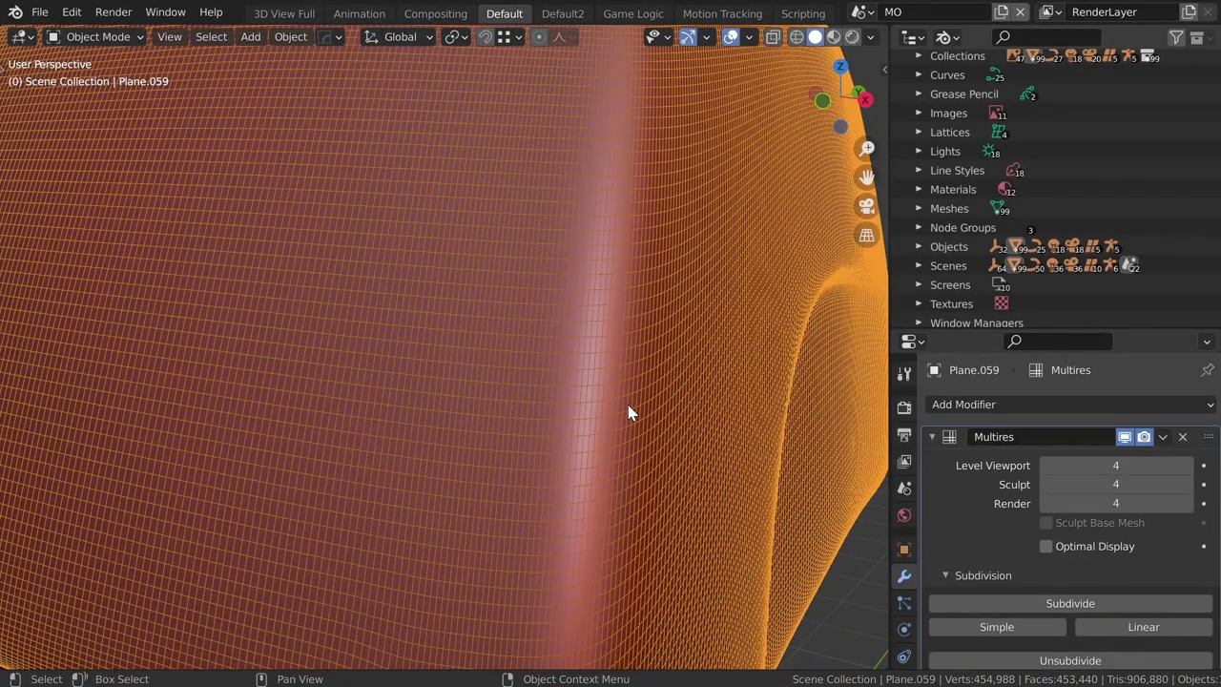
pyautogui.scroll(-3, 628, 405)
pyautogui.scroll(-1, 628, 404)
# - Switch the head into Sculpt Mode and hide the wireframe overlay
pyautogui.hotkey('ctrl', 'Tab')
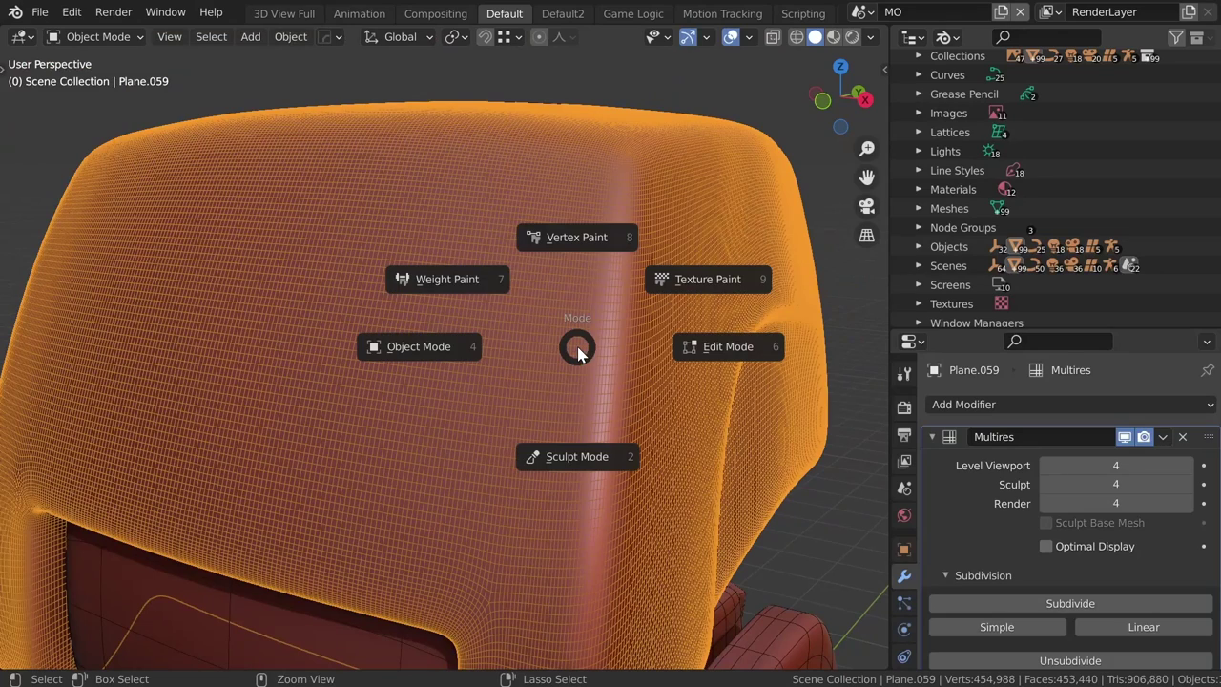
pyautogui.click(566, 467)
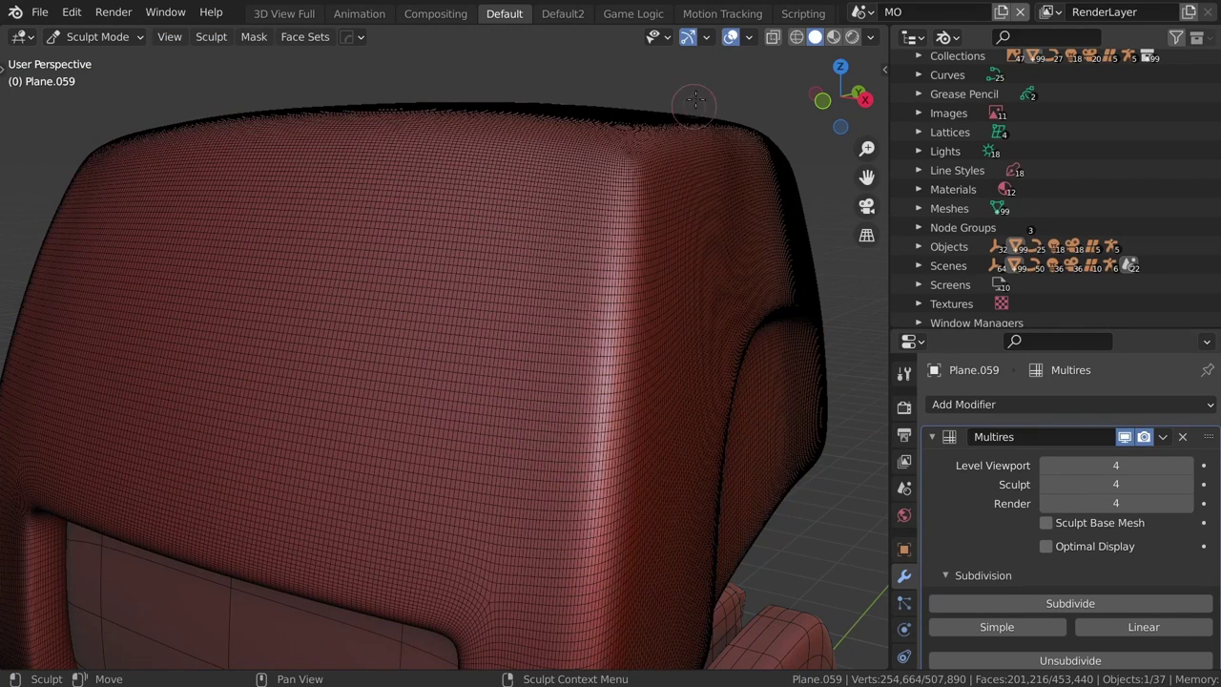
pyautogui.click(749, 34)
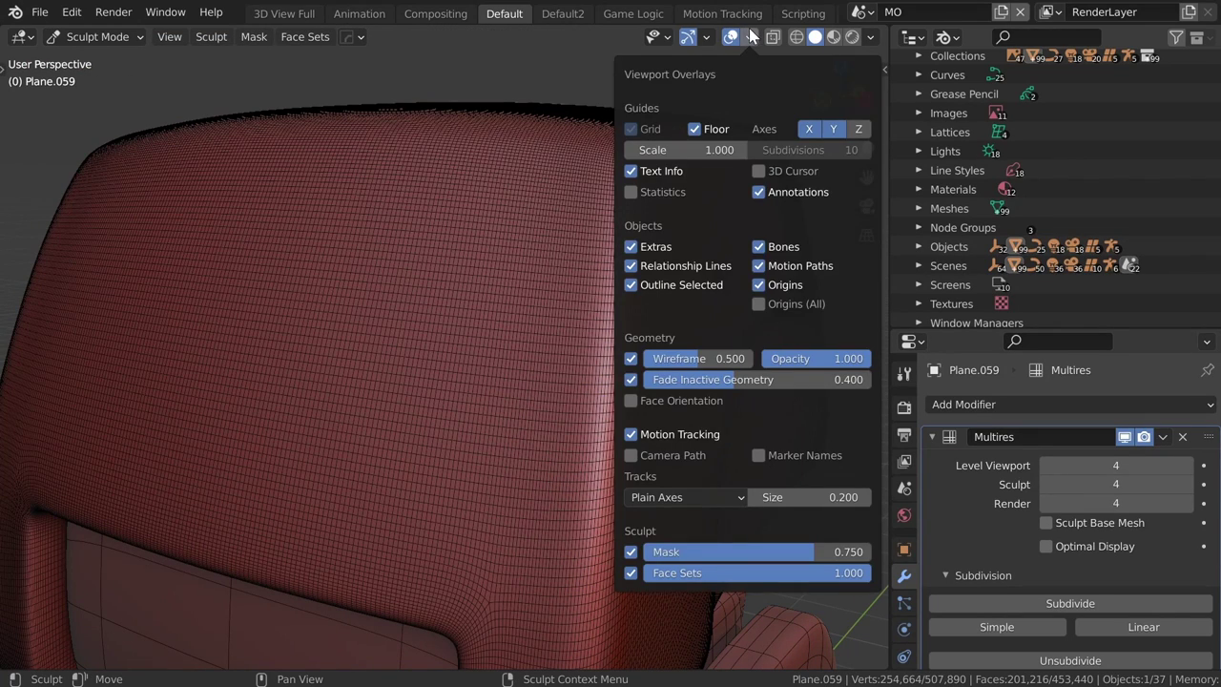
pyautogui.click(630, 359)
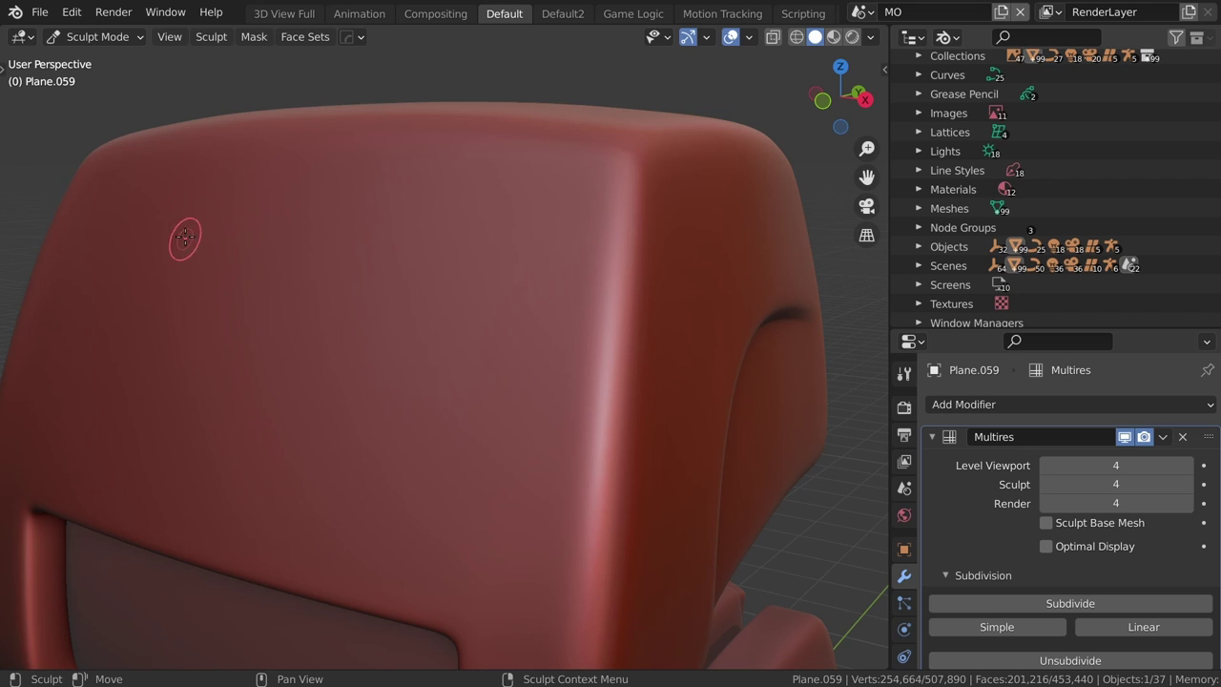
# - Pick the Clay Strips brush and enlarge its radius
pyautogui.press('t')
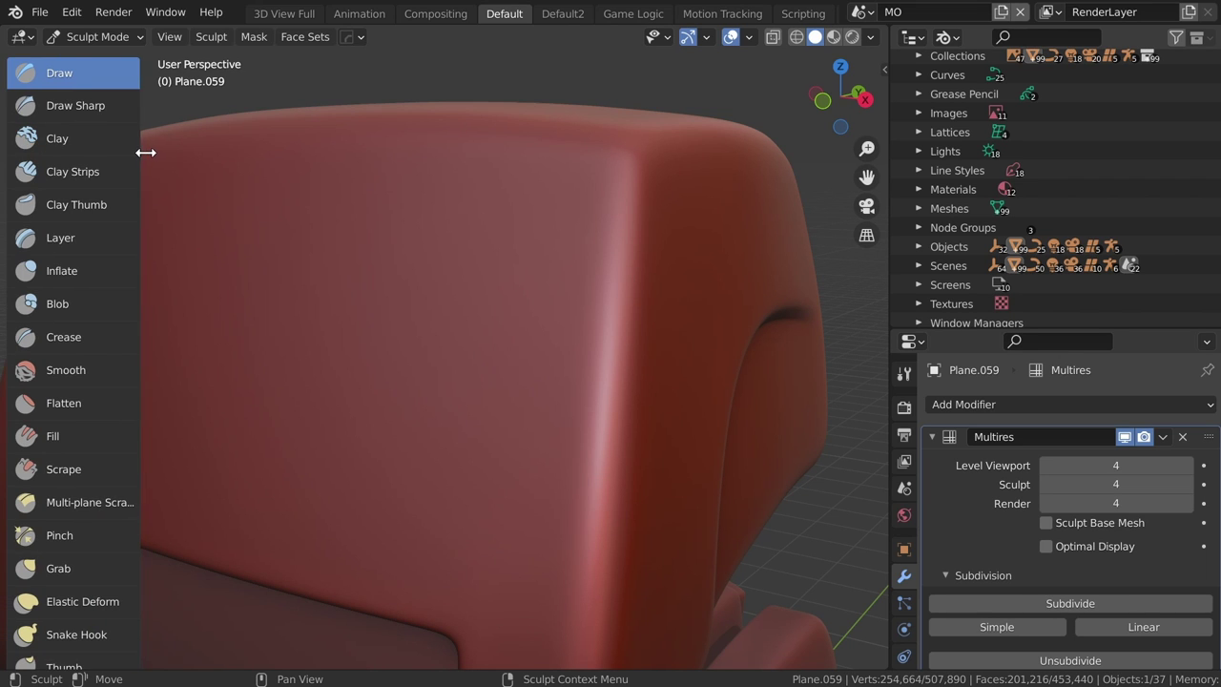
pyautogui.scroll(-2, 139, 152)
pyautogui.scroll(1, 138, 157)
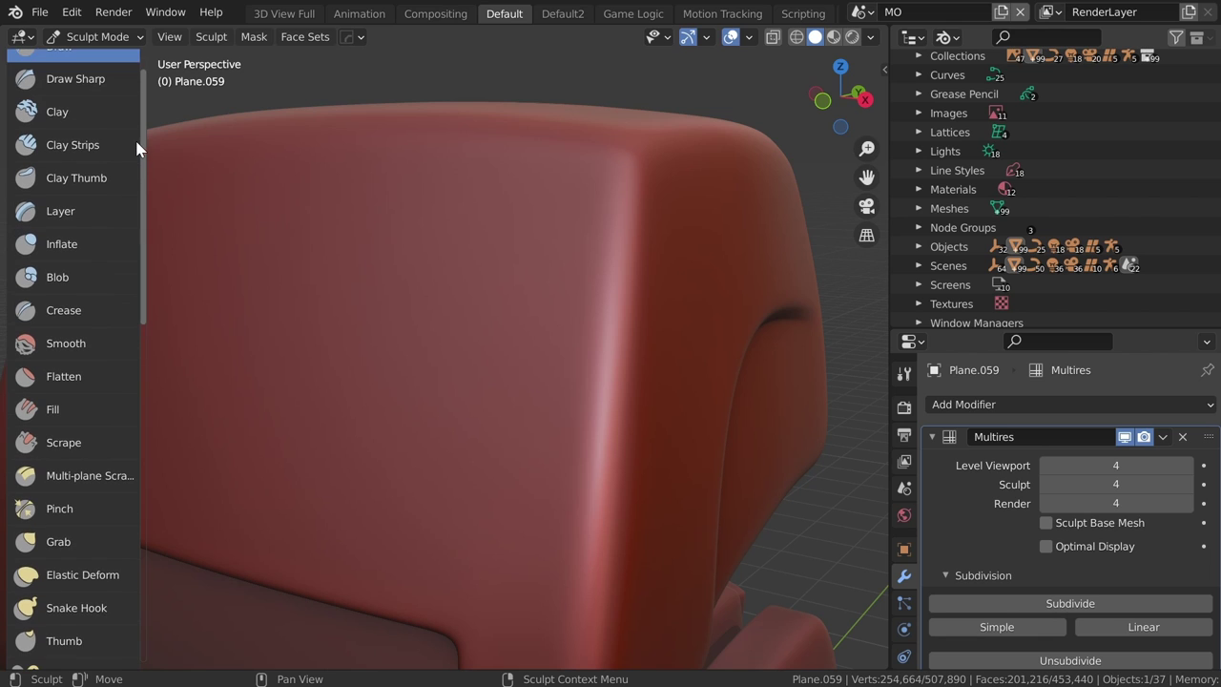
pyautogui.click(86, 144)
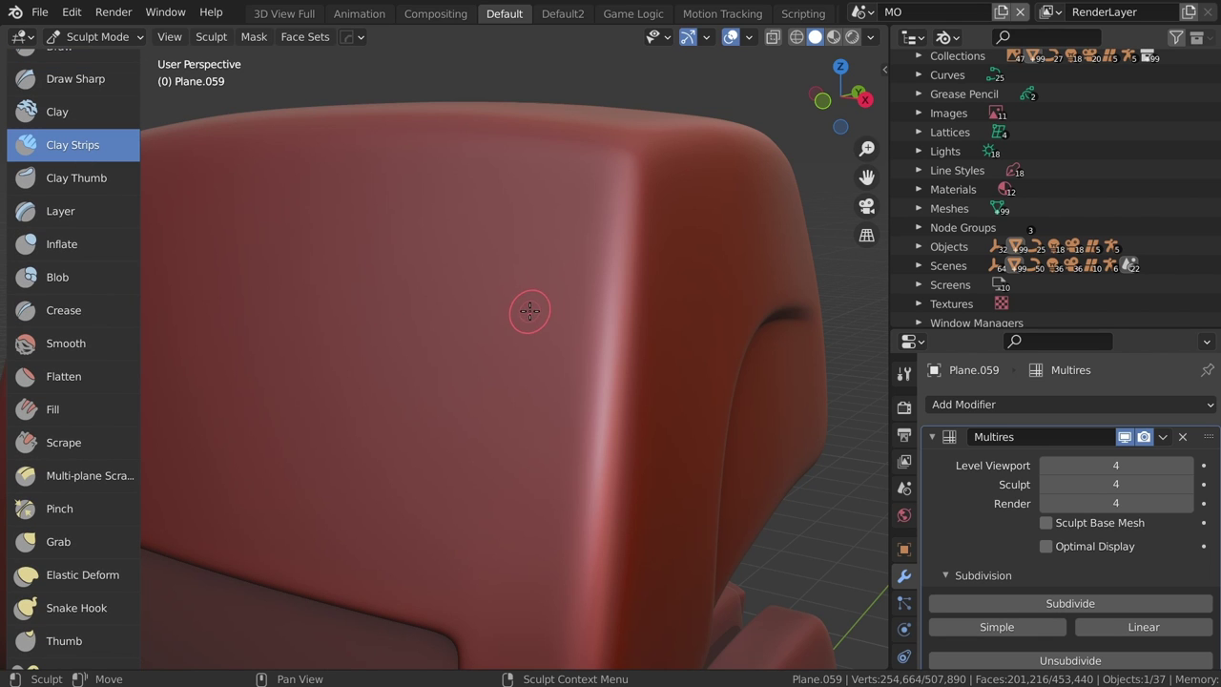
pyautogui.press('f')
pyautogui.click(572, 321)
# - Sculpt clay strips along the head's corner edge and sweep them into a broader bump
pyautogui.scroll(2, 630, 332)
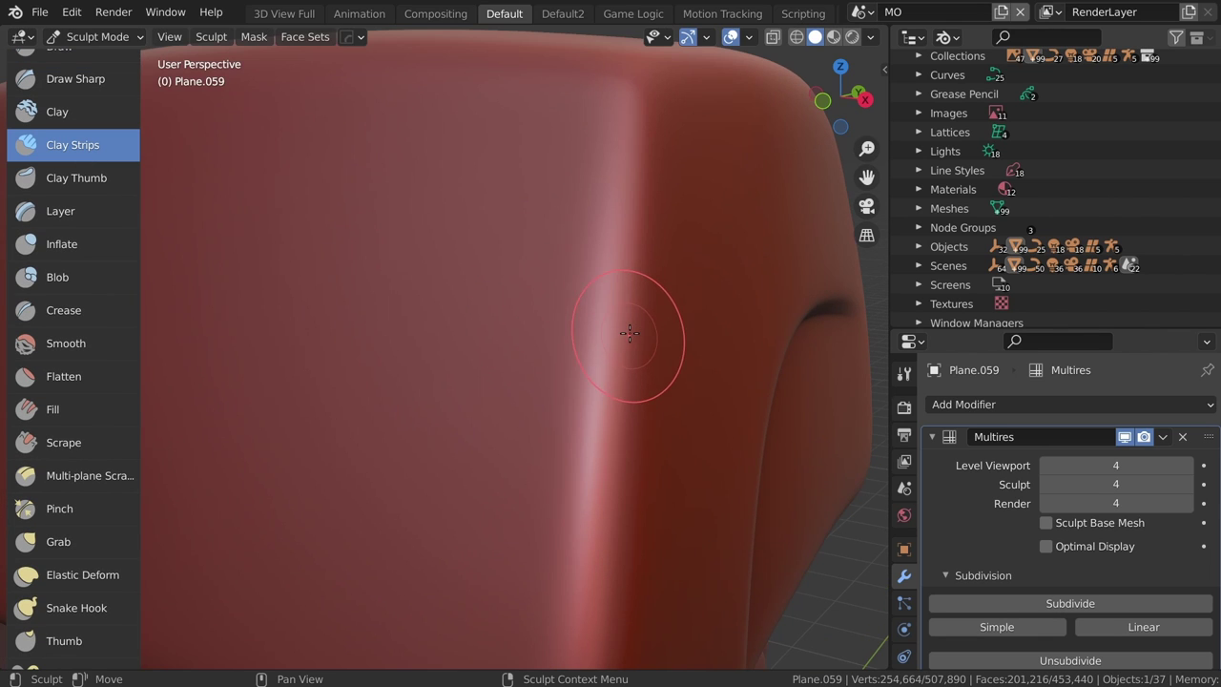
pyautogui.moveTo(630, 332); pyautogui.dragTo(636, 274)
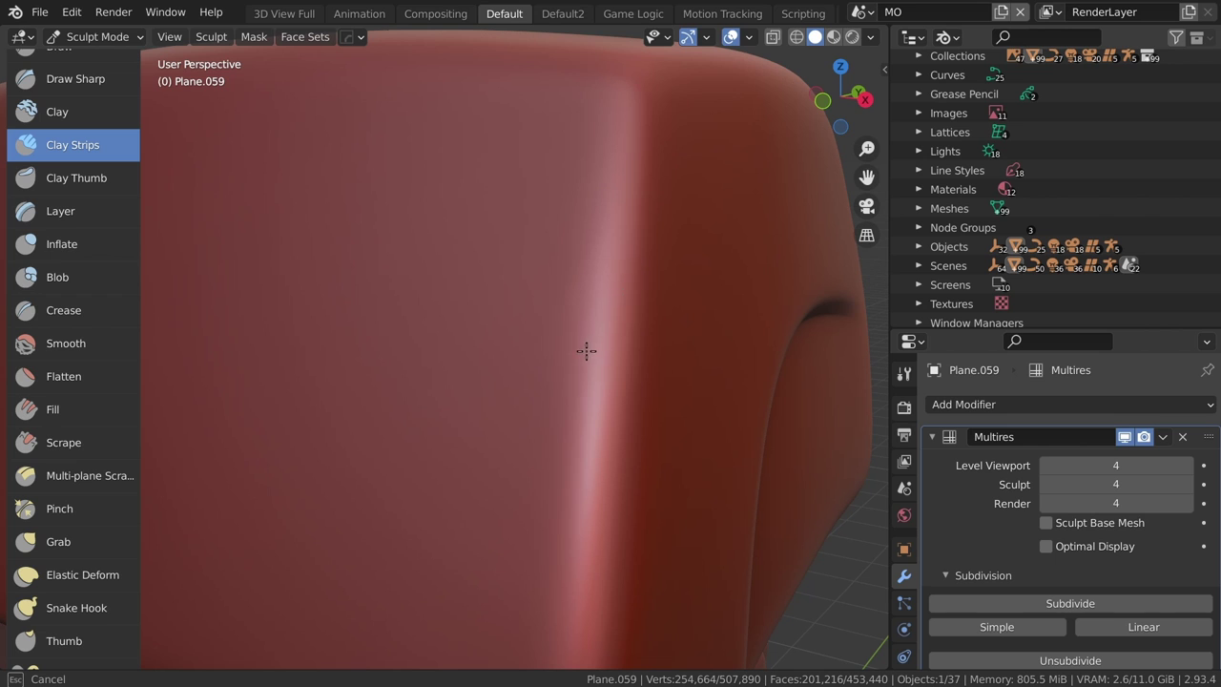
pyautogui.moveTo(545, 399); pyautogui.dragTo(638, 296)
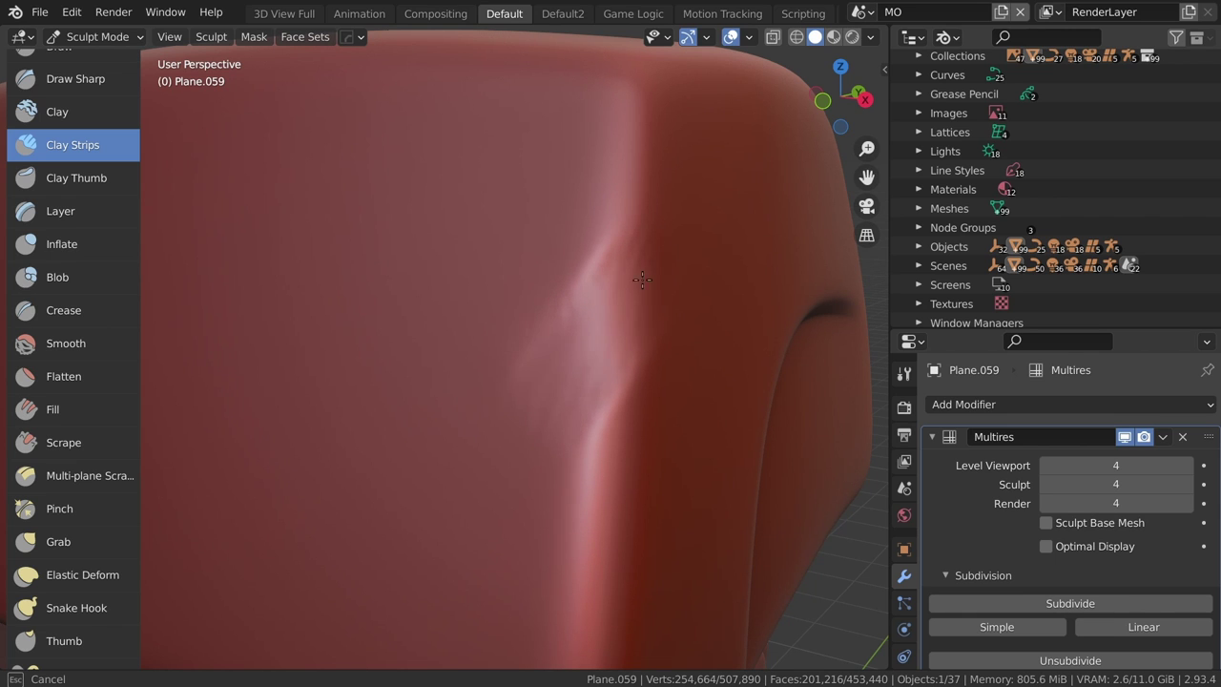
pyautogui.moveTo(570, 376)
pyautogui.mouseDown()
pyautogui.moveTo(594, 351)
pyautogui.moveTo(586, 338)
pyautogui.moveTo(560, 368)
pyautogui.mouseUp()
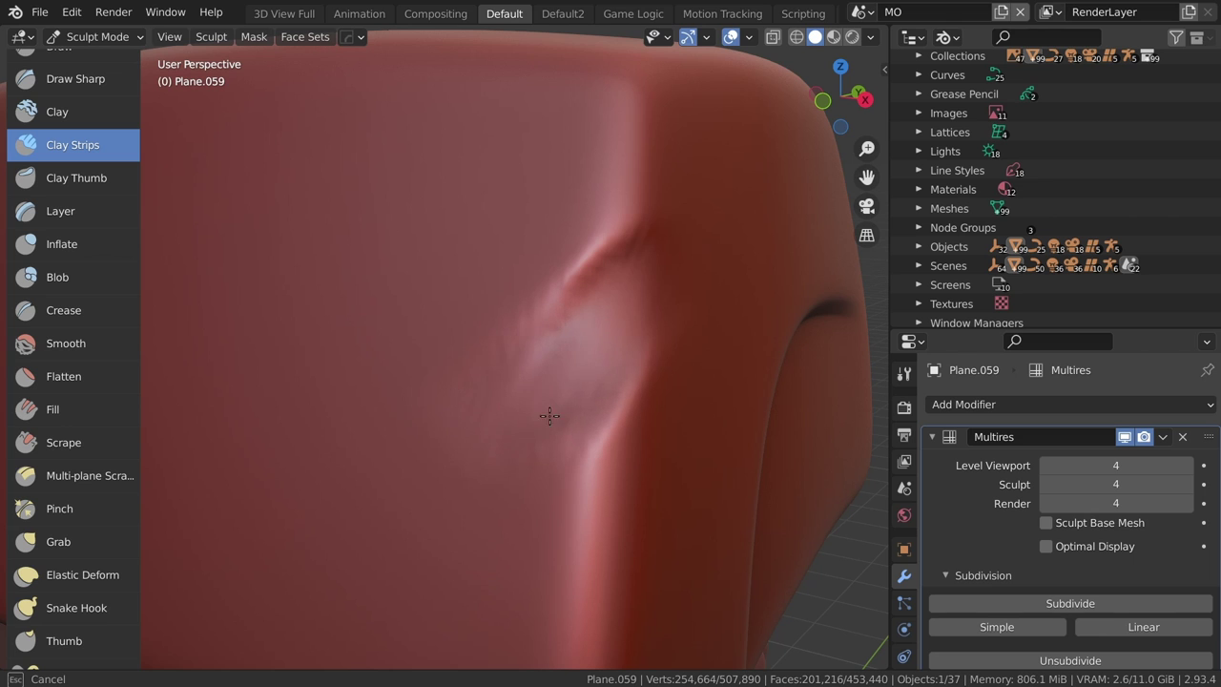
pyautogui.moveTo(550, 415)
pyautogui.mouseDown()
pyautogui.moveTo(668, 240)
pyautogui.moveTo(553, 316)
pyautogui.moveTo(468, 425)
pyautogui.mouseUp()
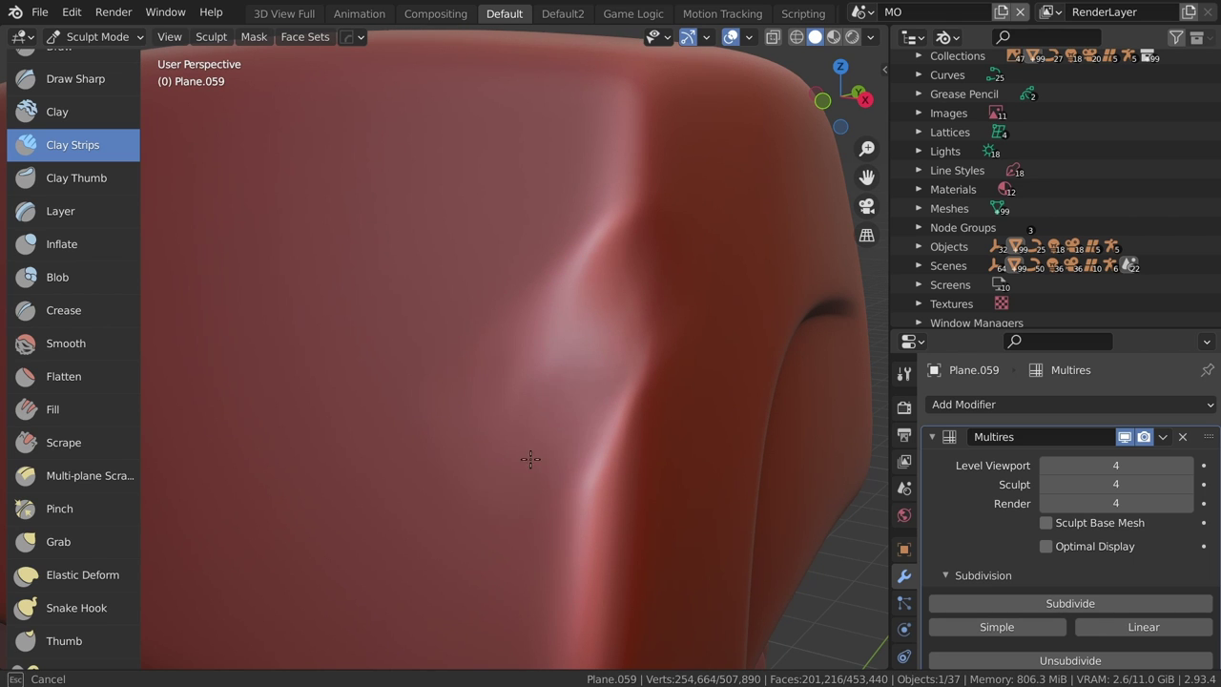
pyautogui.scroll(-3, 668, 343)
pyautogui.scroll(-2, 701, 330)
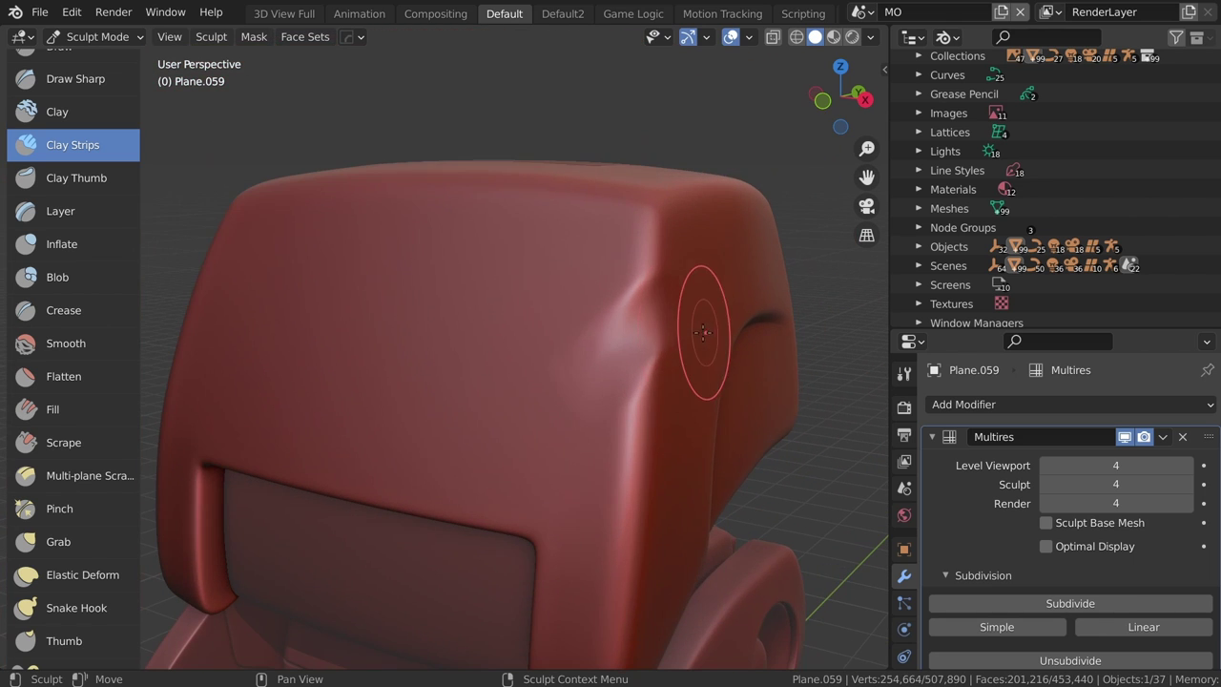
pyautogui.scroll(2, 658, 348)
pyautogui.scroll(1, 648, 334)
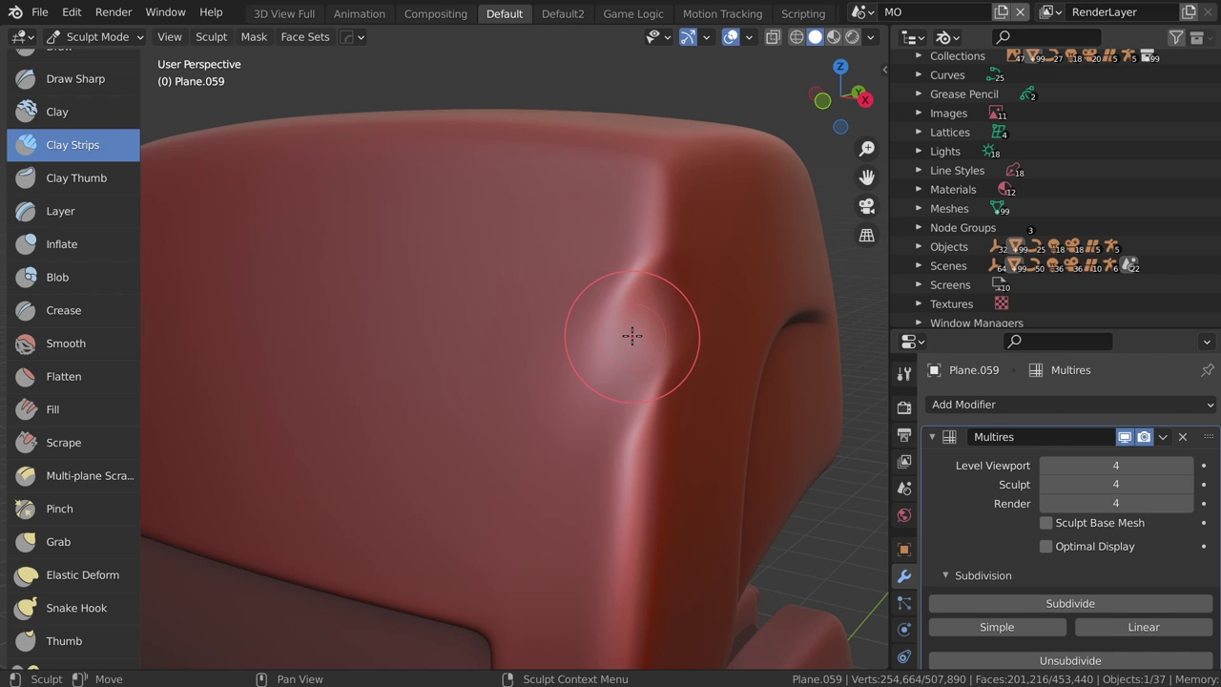
# - Select the Smooth brush and show the tool settings above the viewport
pyautogui.click(65, 349)
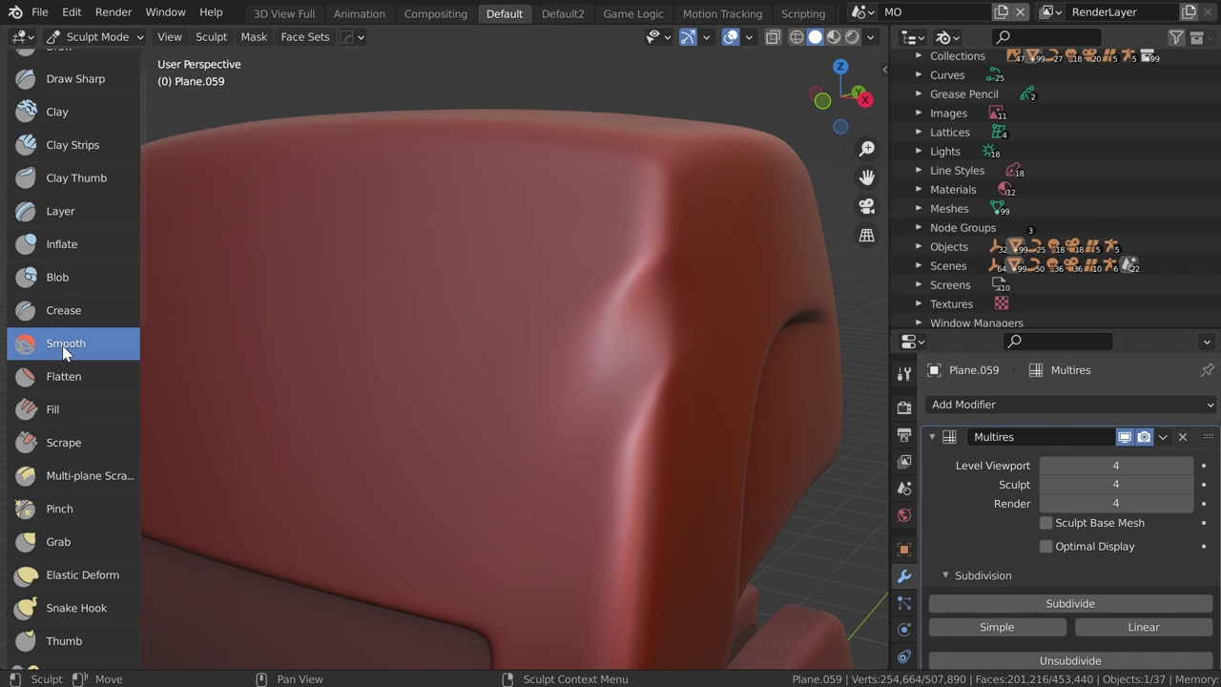
pyautogui.rightClick(356, 36)
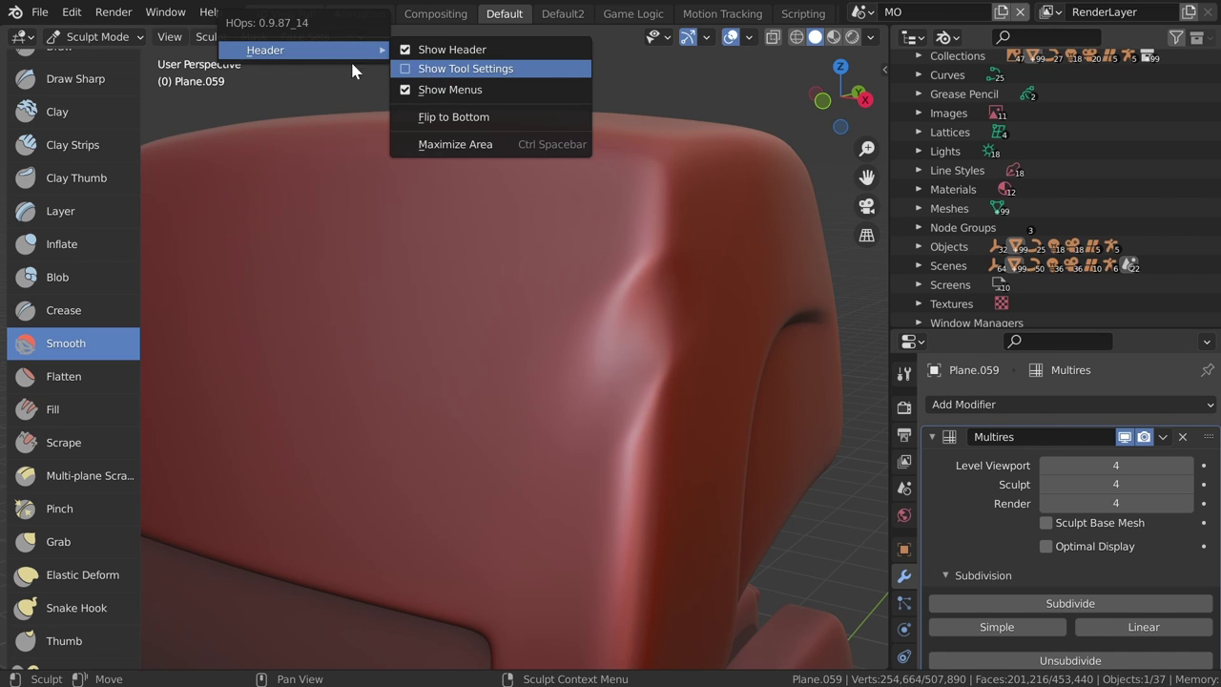
pyautogui.rightClick(295, 39)
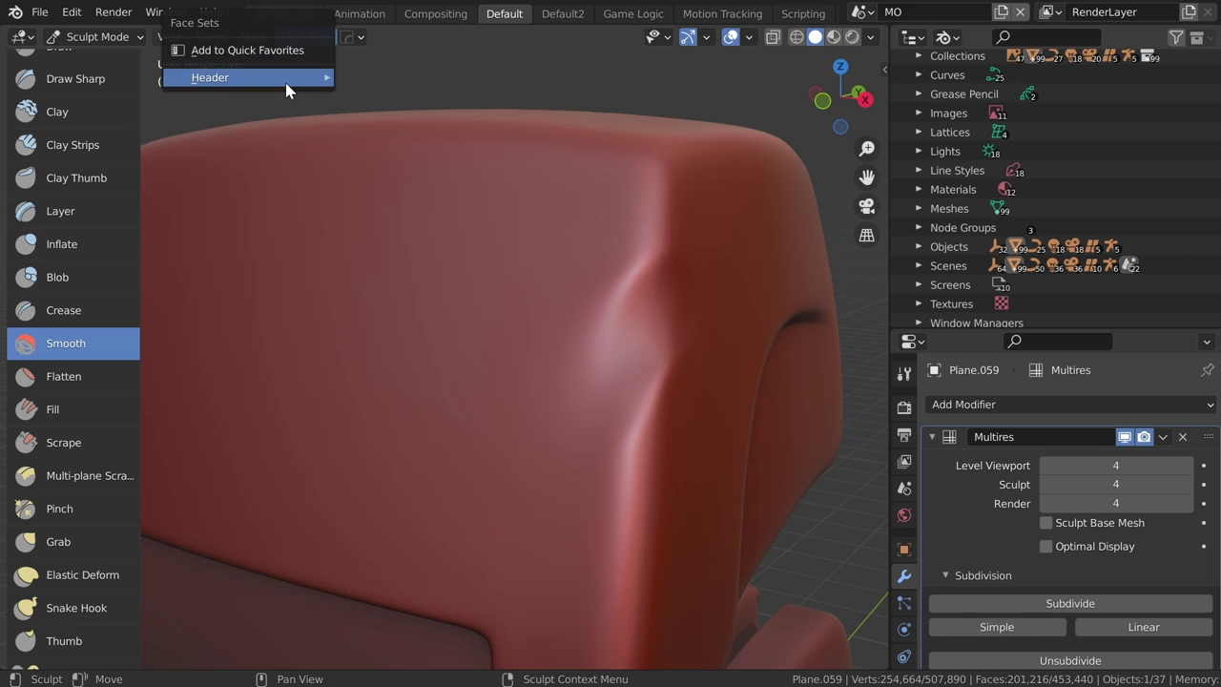
pyautogui.click(434, 95)
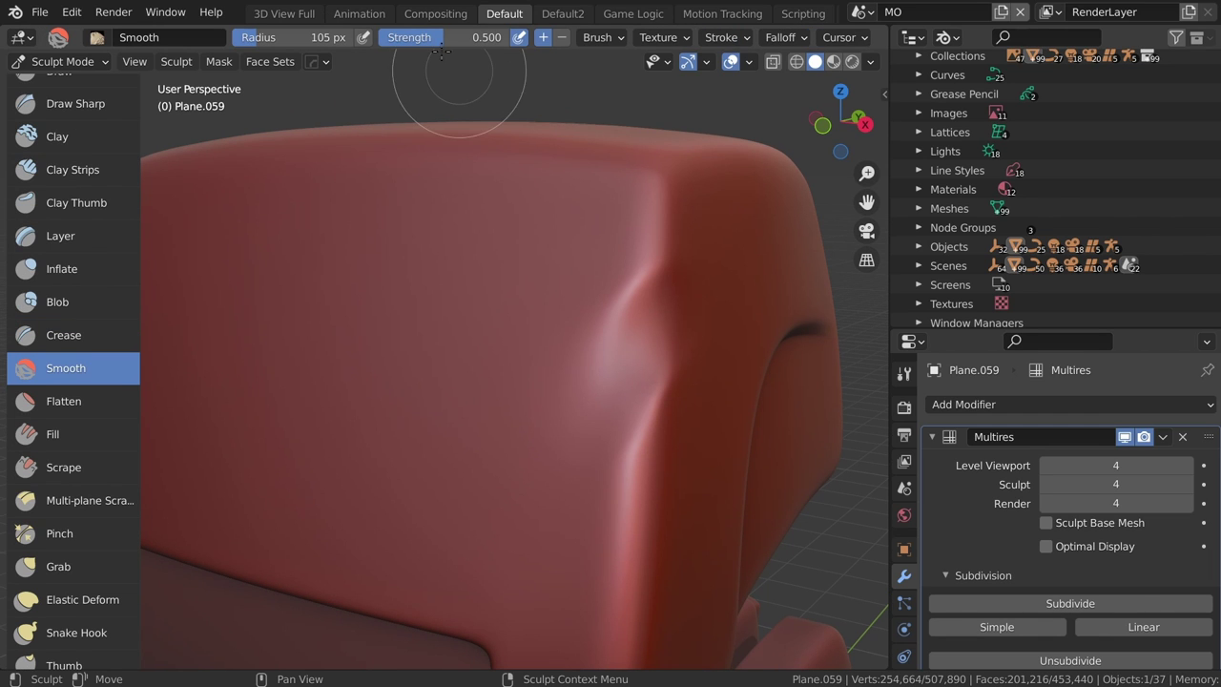
pyautogui.moveTo(486, 38)
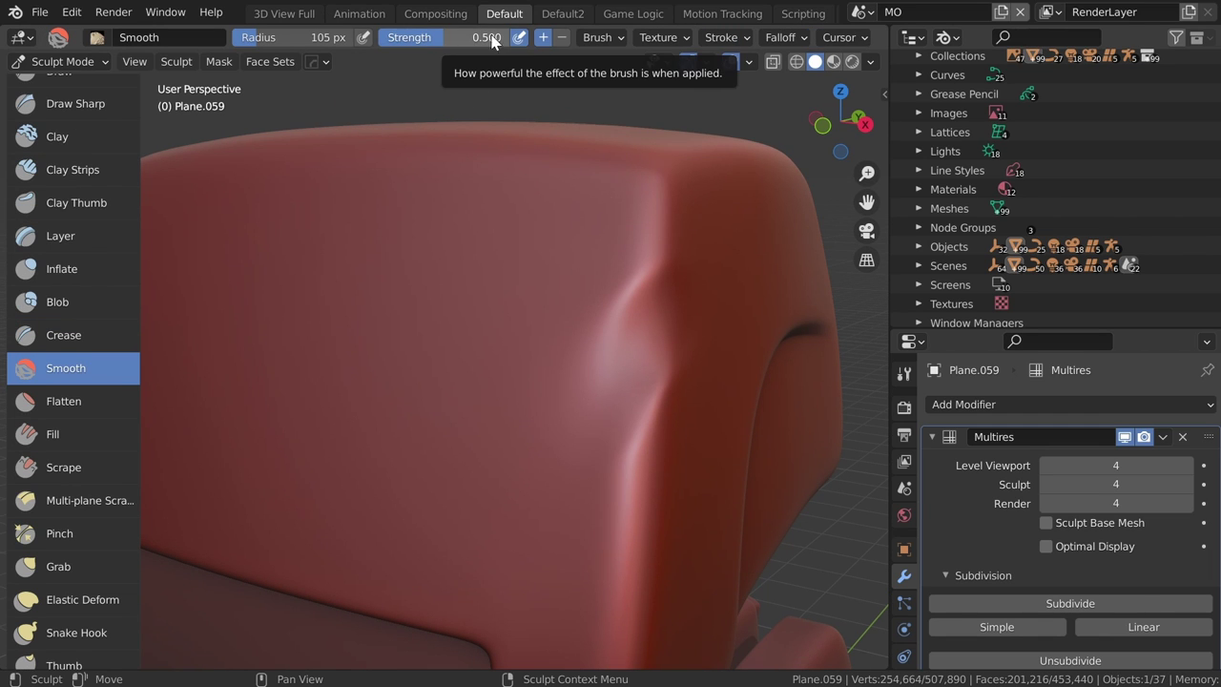
# - Lower the Smooth brush strength to 0.275, then go back to Clay Strips
pyautogui.click(905, 373)
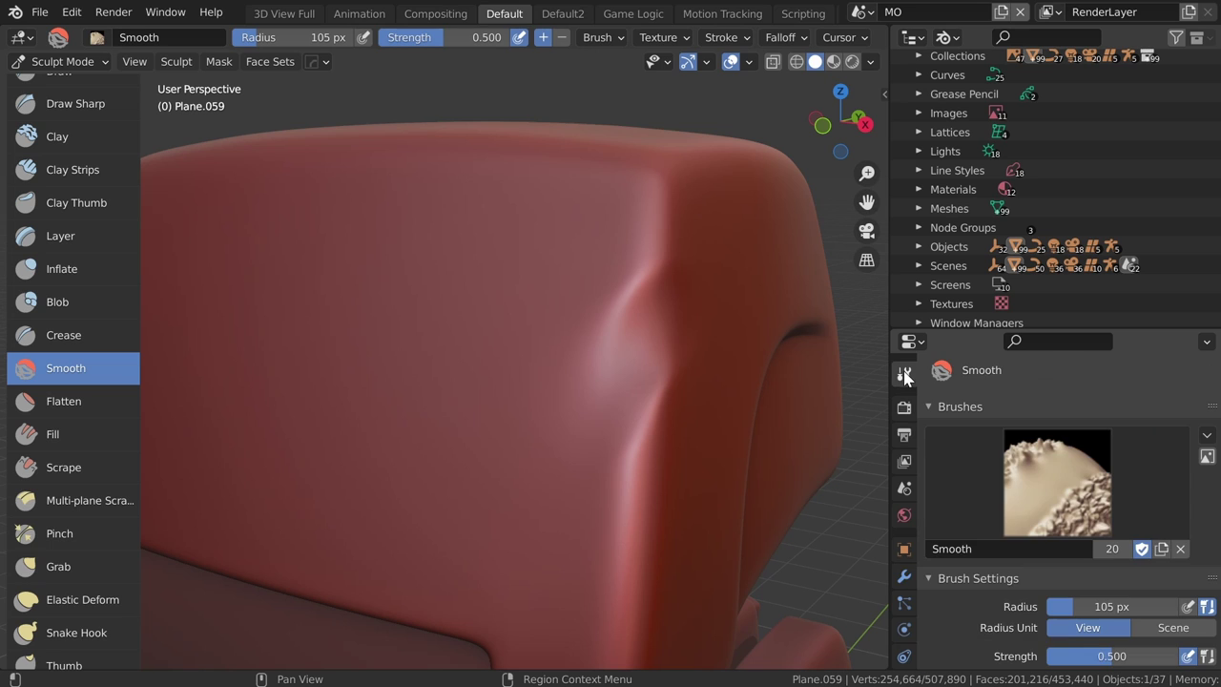
pyautogui.scroll(-5, 1038, 544)
pyautogui.scroll(5, 1033, 548)
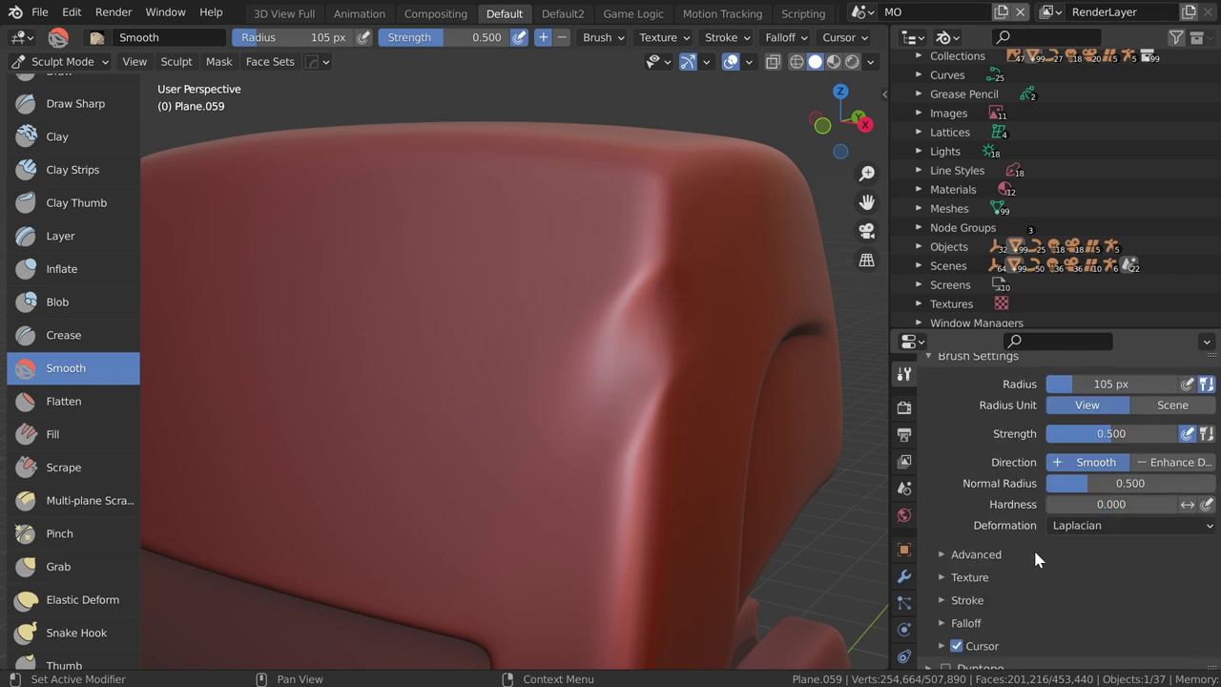
pyautogui.scroll(-4, 1033, 547)
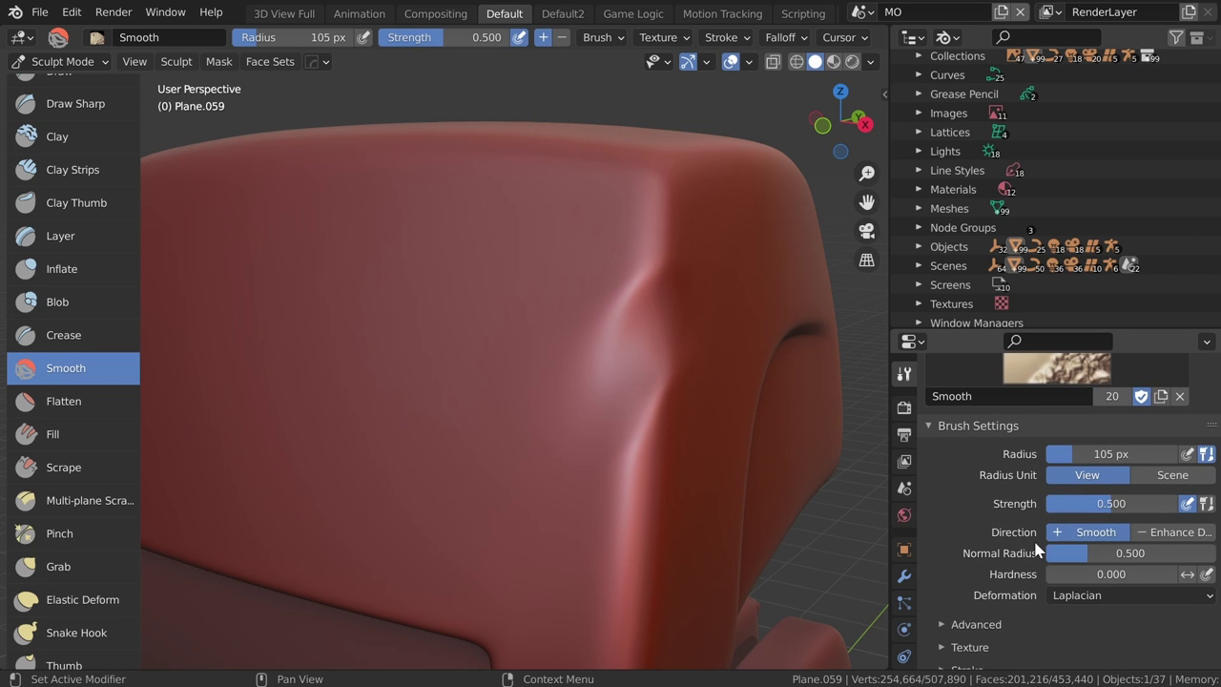
pyautogui.scroll(2, 982, 458)
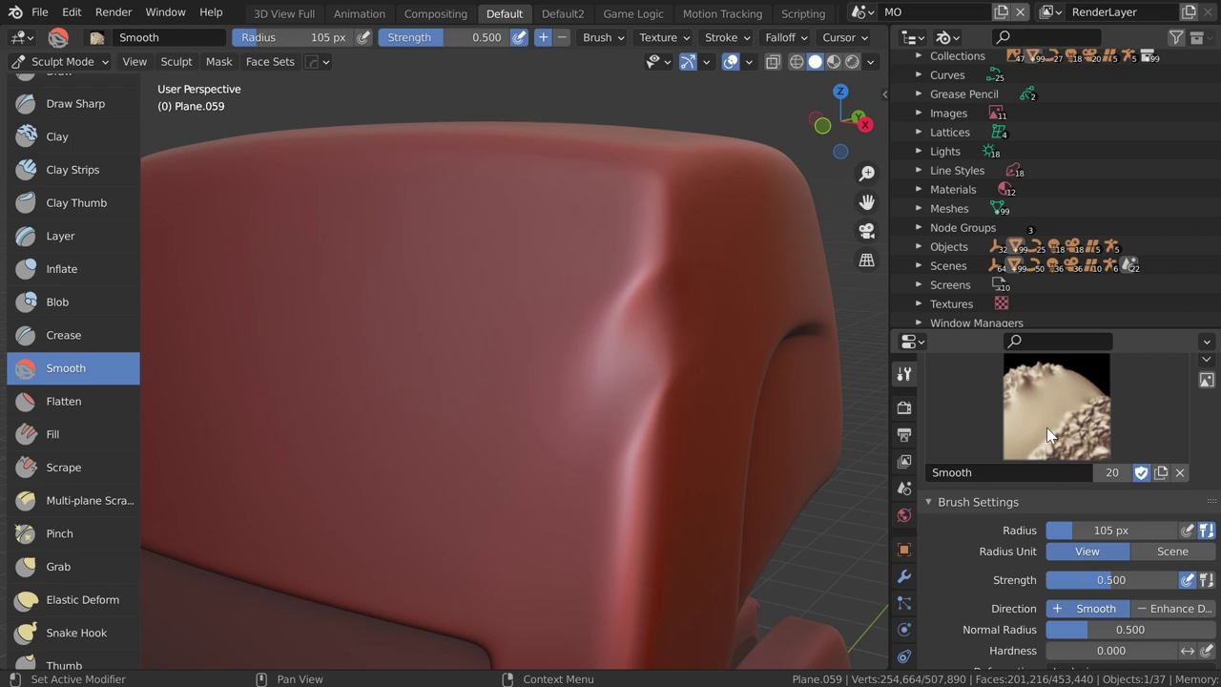
pyautogui.scroll(-4, 1047, 434)
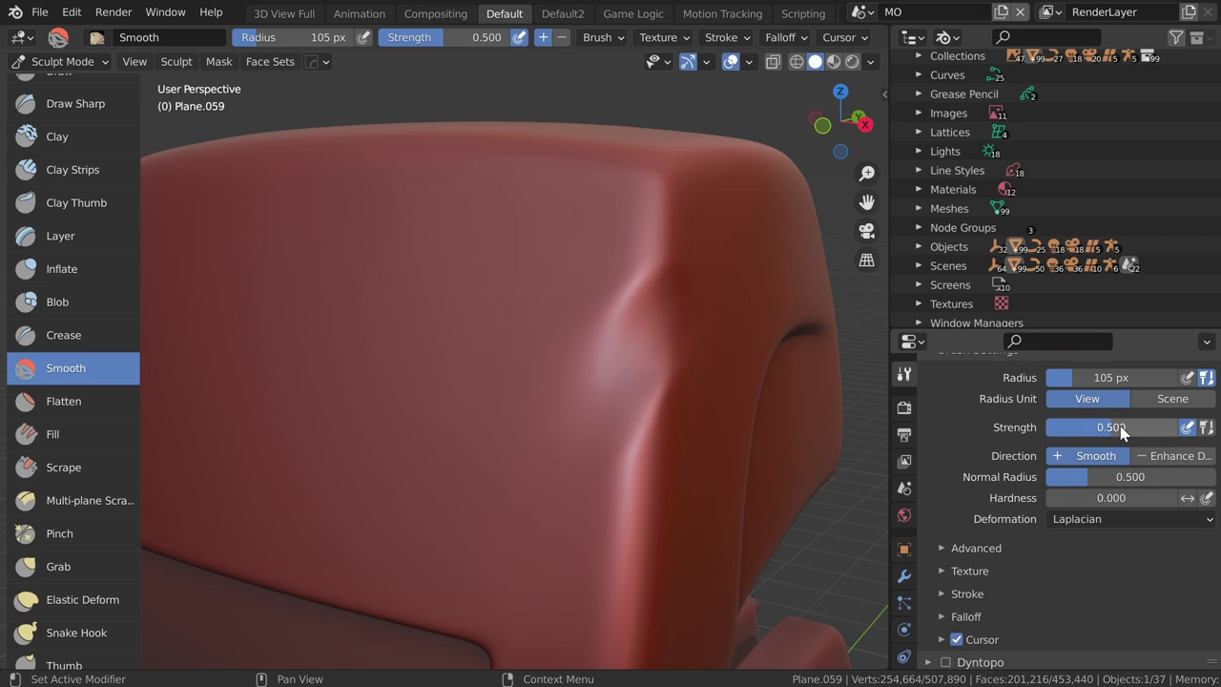
pyautogui.moveTo(1122, 432); pyautogui.dragTo(1082, 430)
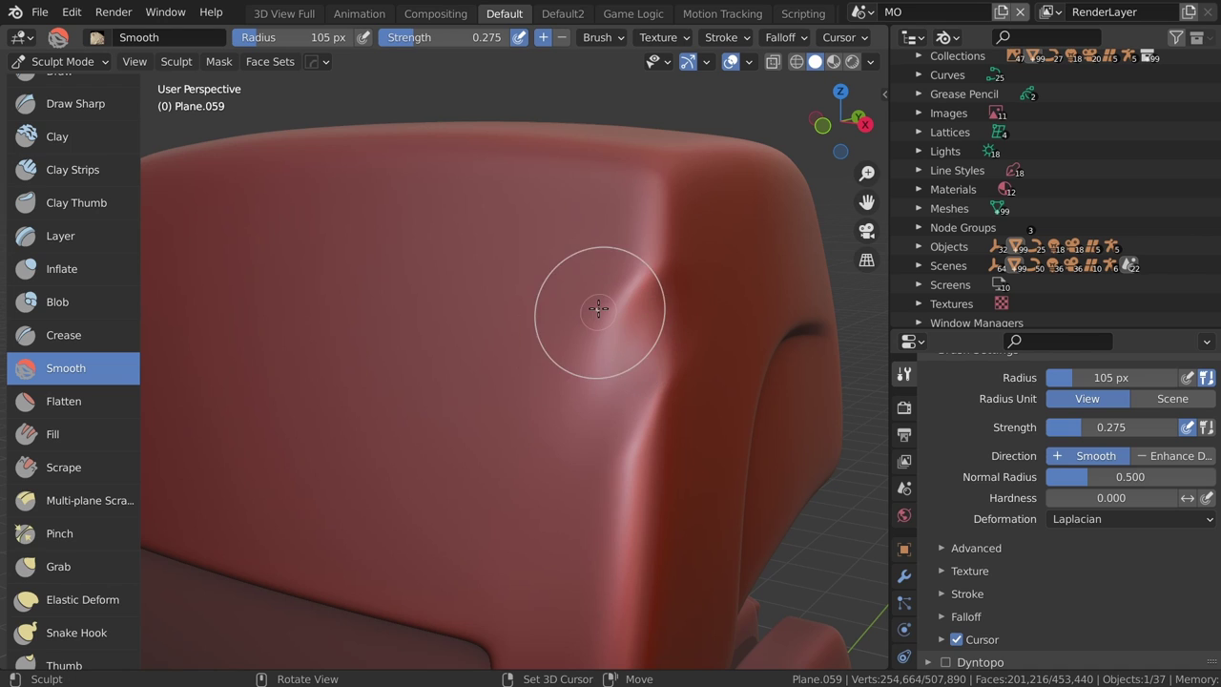
pyautogui.scroll(1, 84, 134)
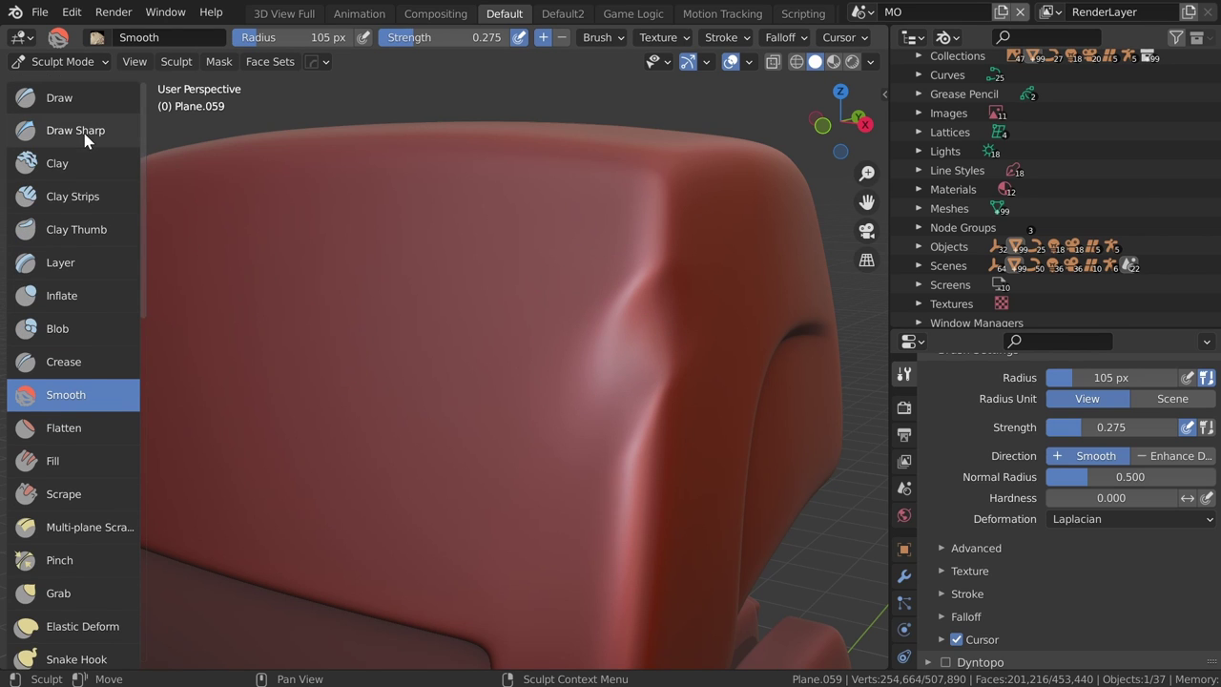
pyautogui.click(75, 197)
# - Shrink the Clay Strips radius to 71 px and lay a ridge on the head's right edge
pyautogui.press('f')
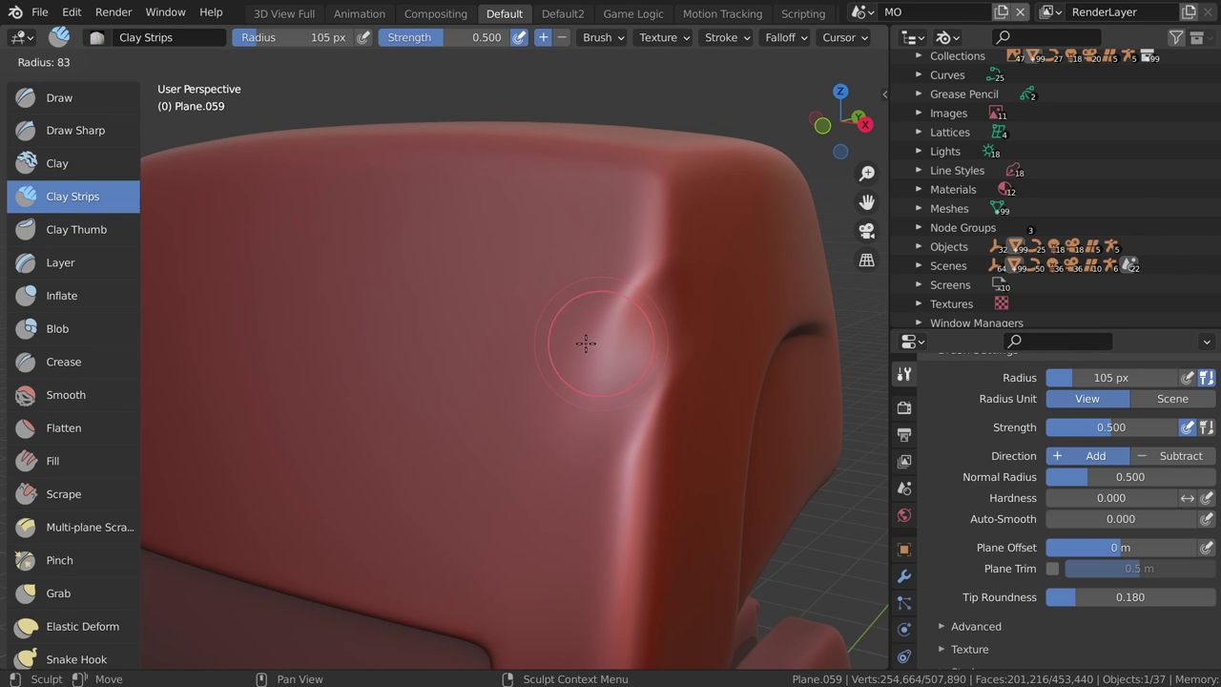
pyautogui.click(582, 345)
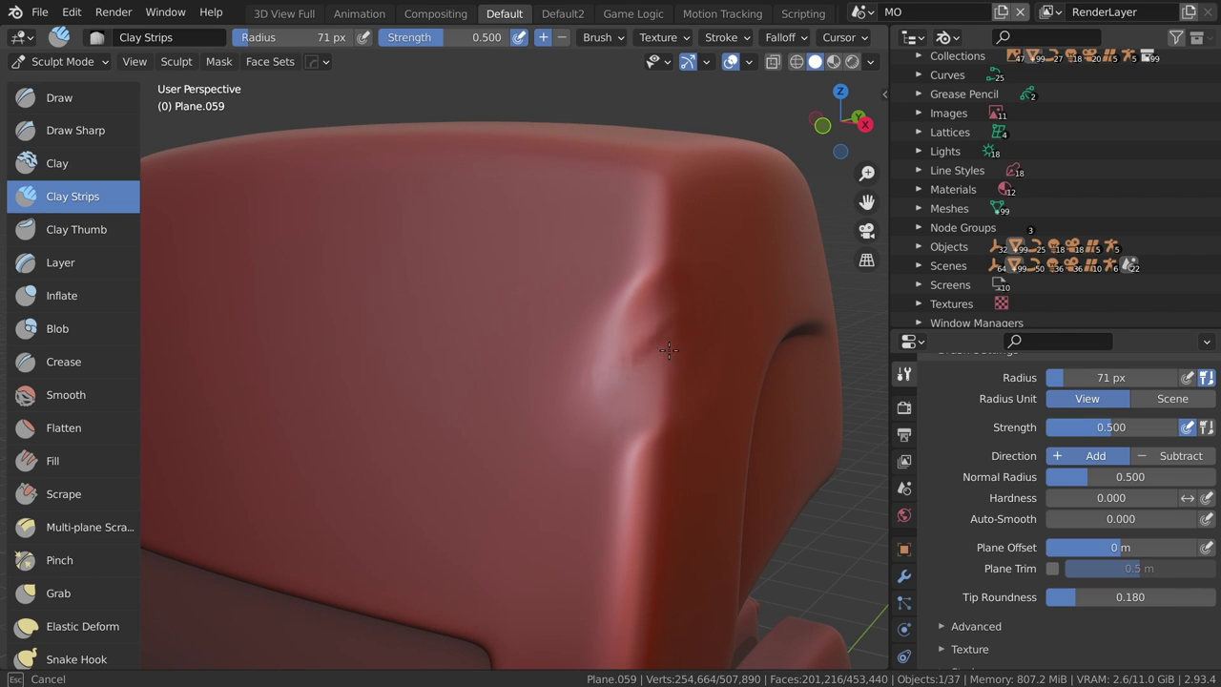
pyautogui.moveTo(659, 365); pyautogui.dragTo(647, 347)
pyautogui.scroll(-3, 604, 335)
pyautogui.moveTo(709, 395); pyautogui.dragTo(698, 435, button='middle')
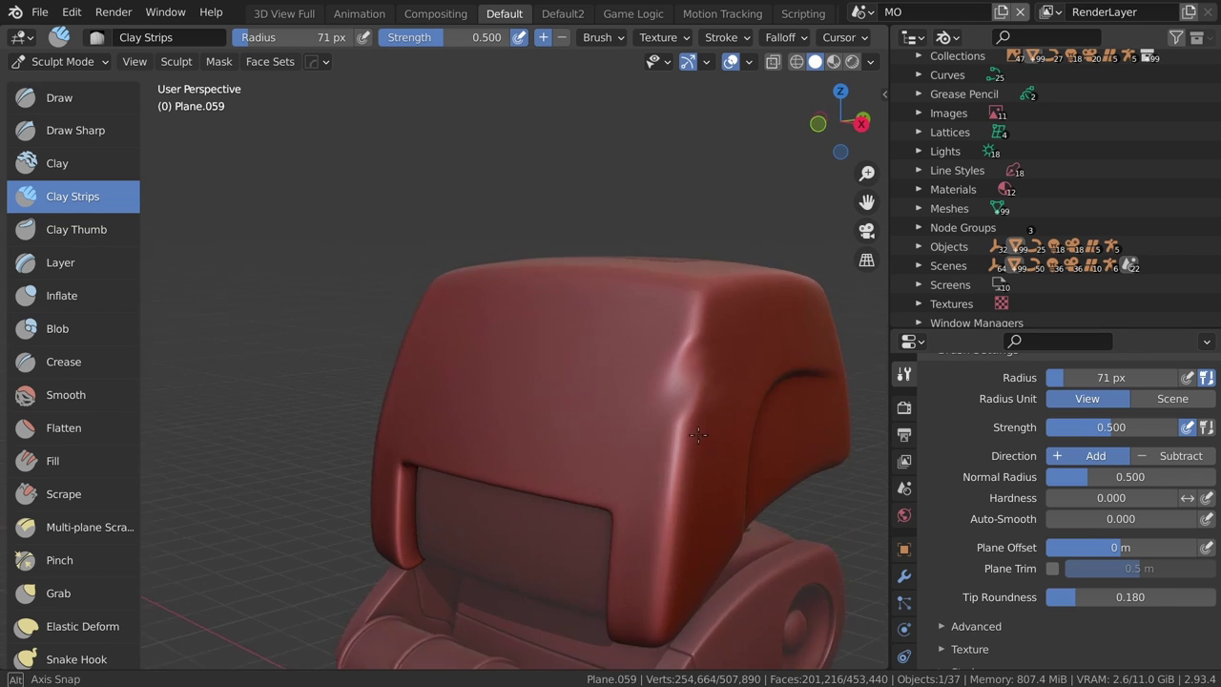
pyautogui.scroll(5, 695, 436)
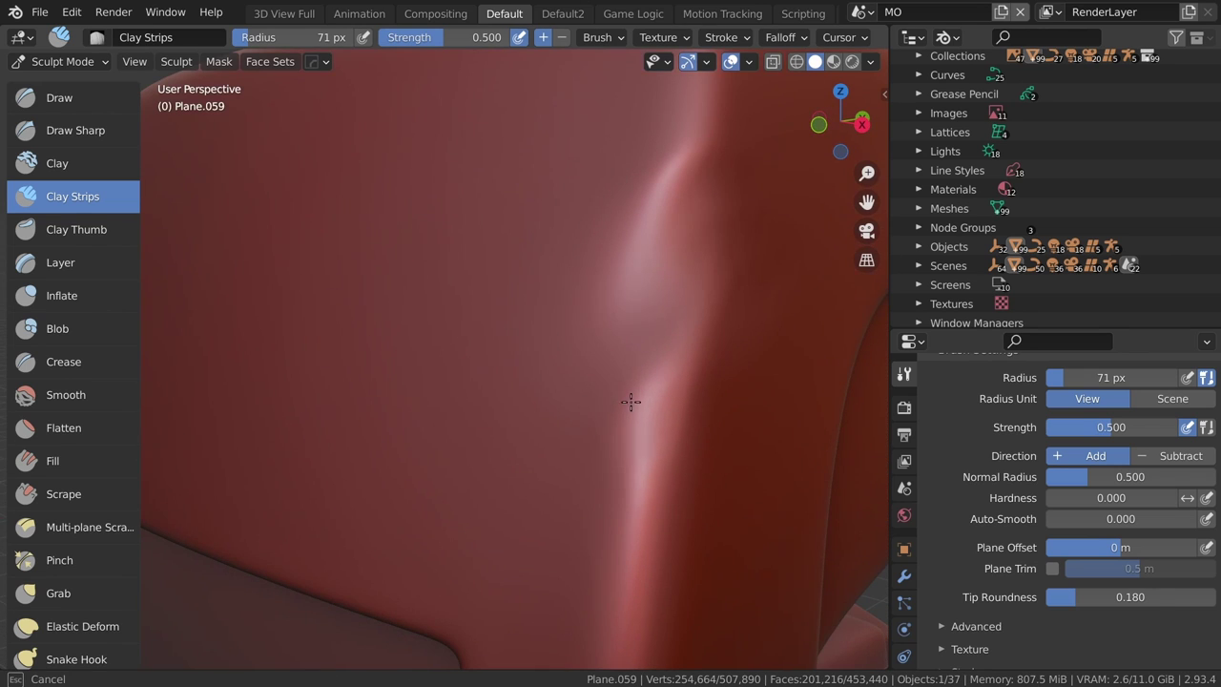
# - Add another clay ridge lower on the right edge and review the whole head
pyautogui.moveTo(675, 403); pyautogui.dragTo(631, 419)
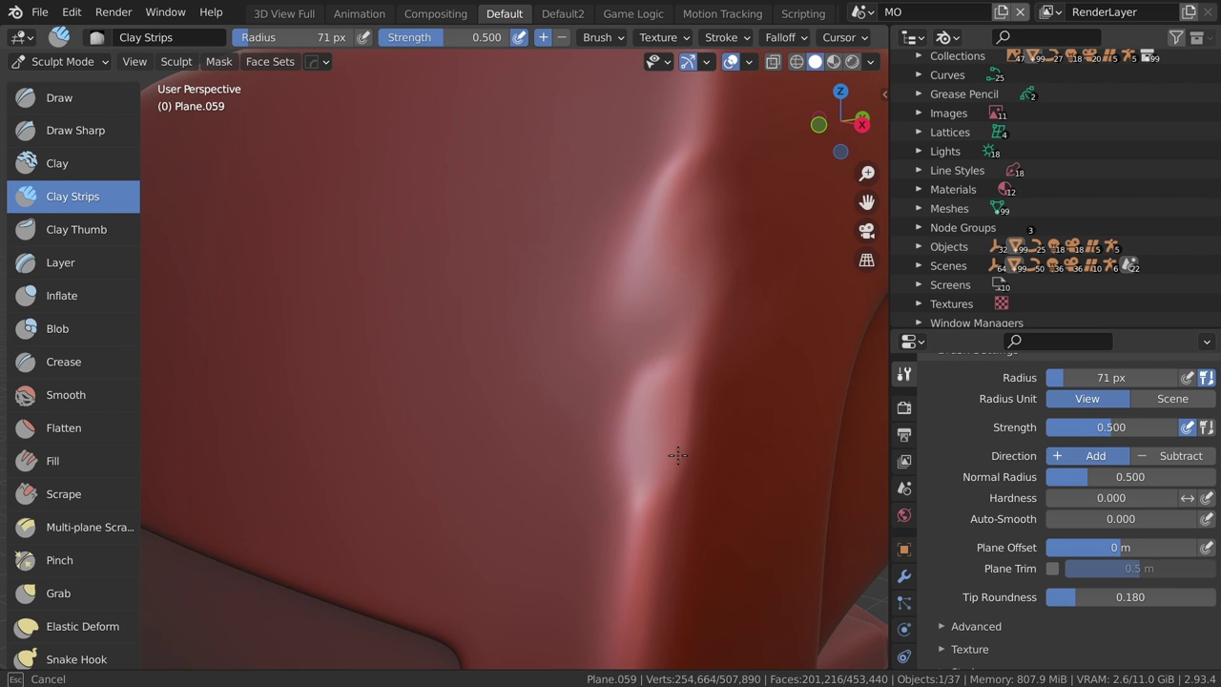
pyautogui.scroll(-6, 676, 465)
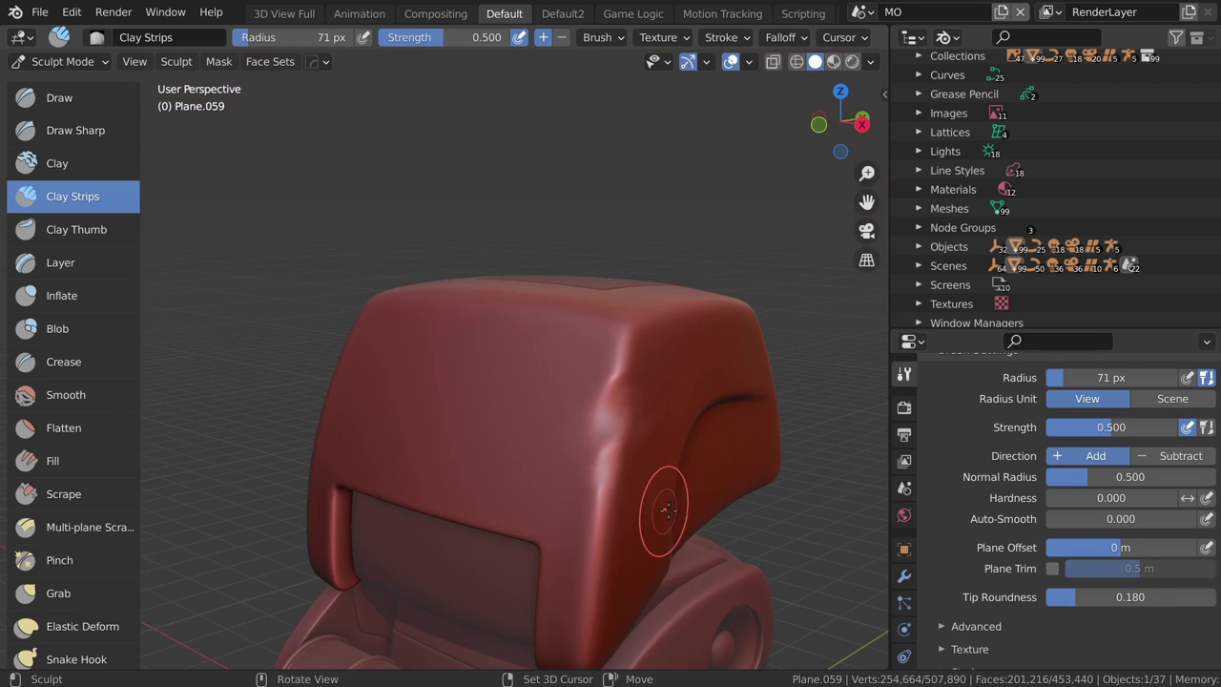
pyautogui.moveTo(665, 504)
pyautogui.mouseDown(button='middle')
pyautogui.moveTo(629, 528)
pyautogui.moveTo(606, 418)
pyautogui.mouseUp(button='middle')
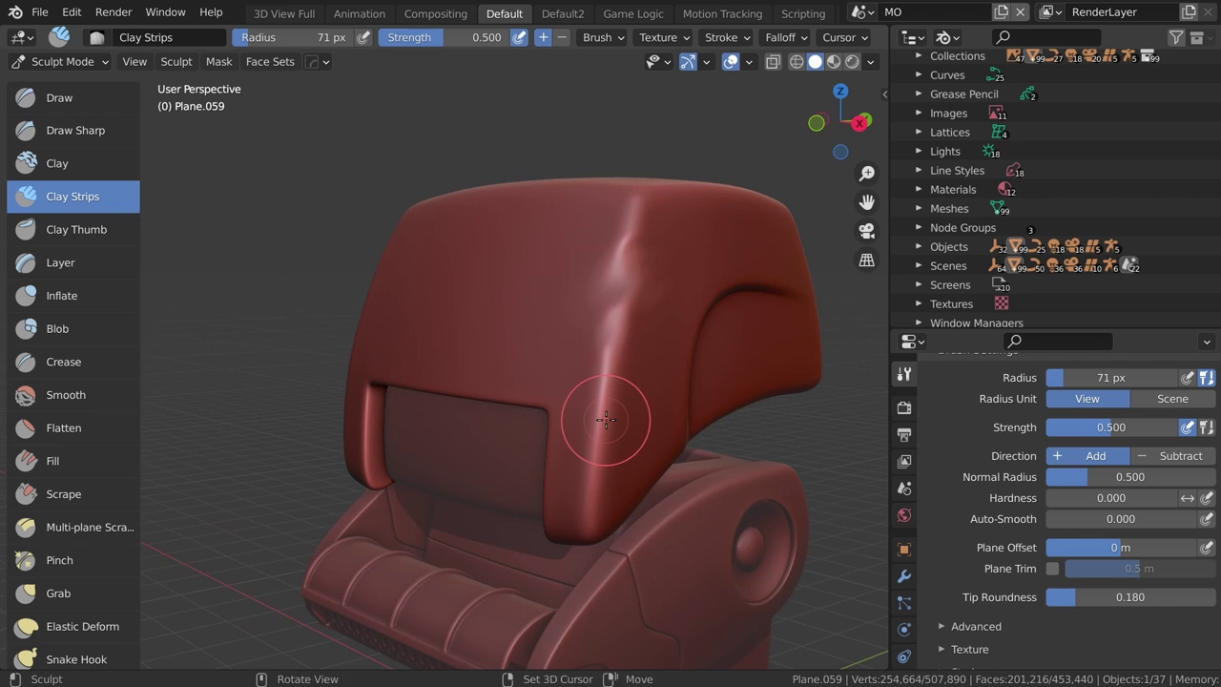
pyautogui.scroll(3, 502, 354)
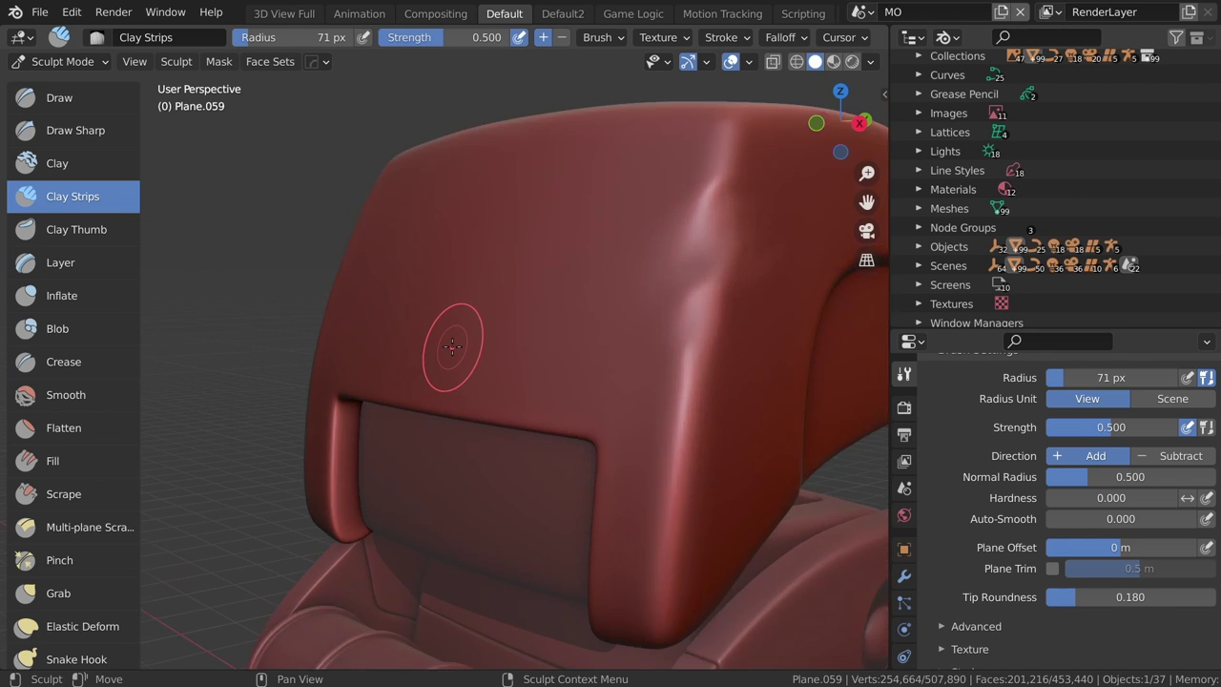
pyautogui.scroll(3, 518, 403)
pyautogui.scroll(2, 602, 359)
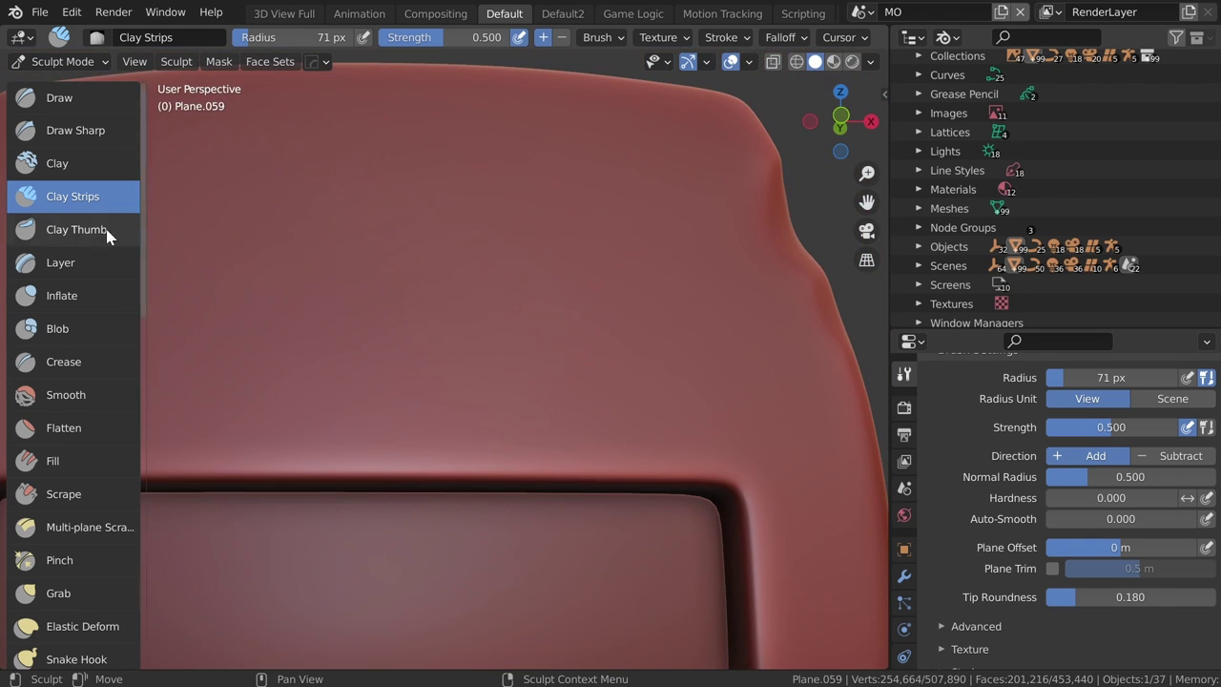
# - Select the Clay brush and set its radius to 132 px
pyautogui.click(67, 368)
pyautogui.moveTo(402, 357); pyautogui.dragTo(447, 368, button='middle')
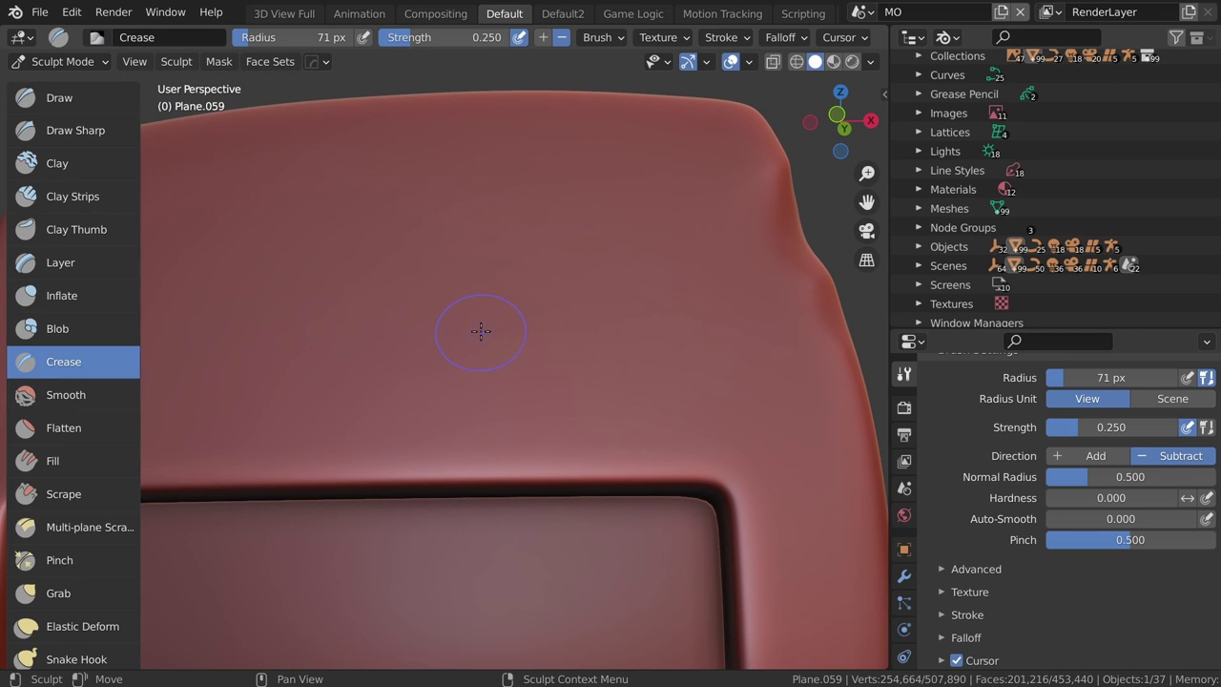
pyautogui.click(68, 163)
pyautogui.press('f')
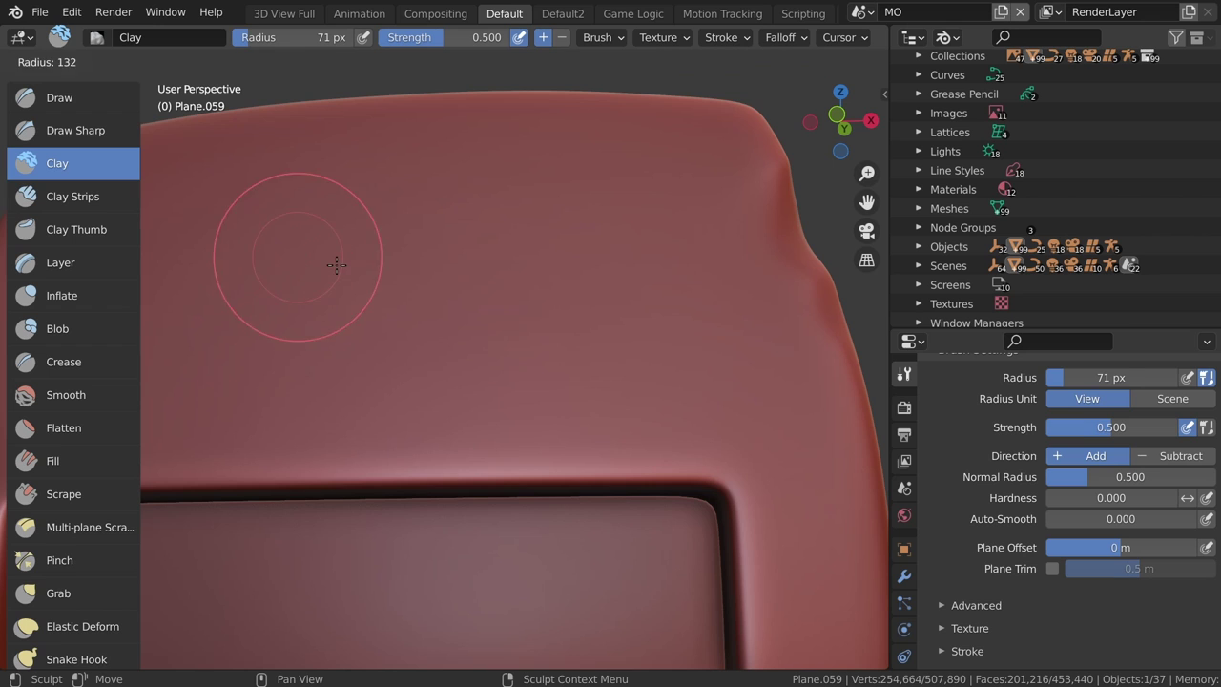
pyautogui.click(449, 286)
pyautogui.moveTo(414, 293)
pyautogui.keyDown('shift'); pyautogui.mouseDown(button='middle')
pyautogui.moveTo(480, 359)
pyautogui.moveTo(478, 221)
pyautogui.mouseUp(button='middle'); pyautogui.keyUp('shift')
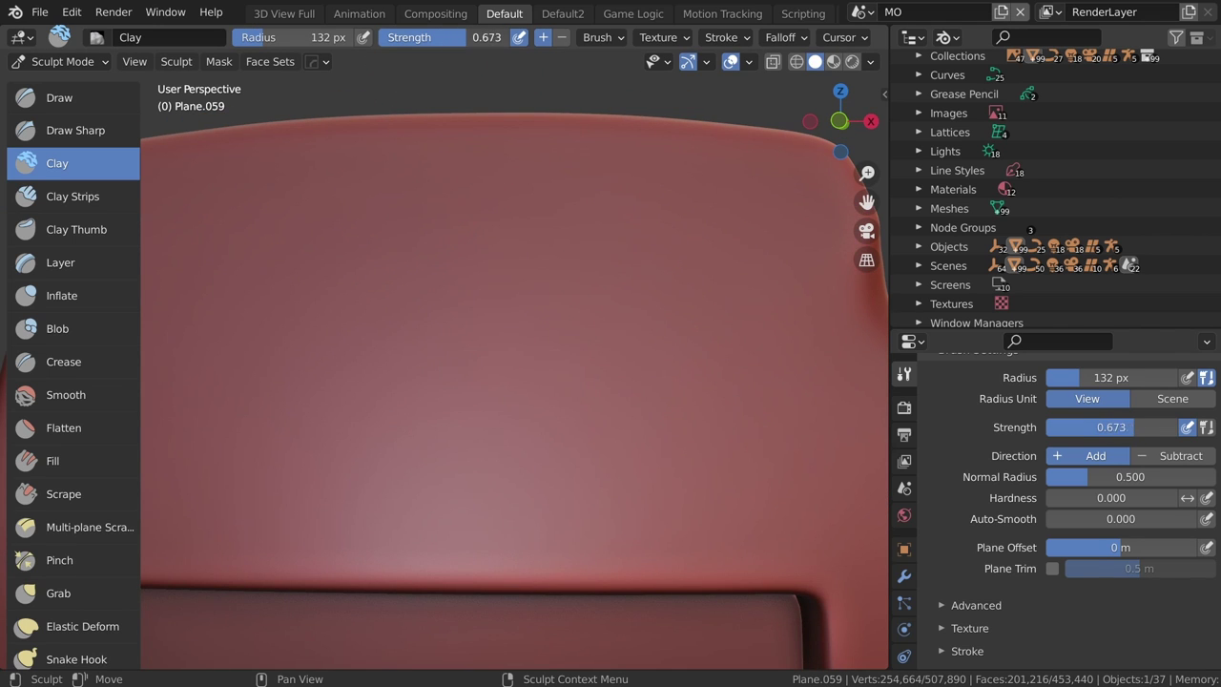
# - Lay two long clay strokes across the head and merge them into one bump
pyautogui.moveTo(287, 351)
pyautogui.mouseDown()
pyautogui.moveTo(430, 316)
pyautogui.moveTo(559, 225)
pyautogui.moveTo(603, 286)
pyautogui.mouseUp()
pyautogui.moveTo(603, 286); pyautogui.dragTo(588, 417, button='middle')
pyautogui.moveTo(325, 410); pyautogui.dragTo(742, 401)
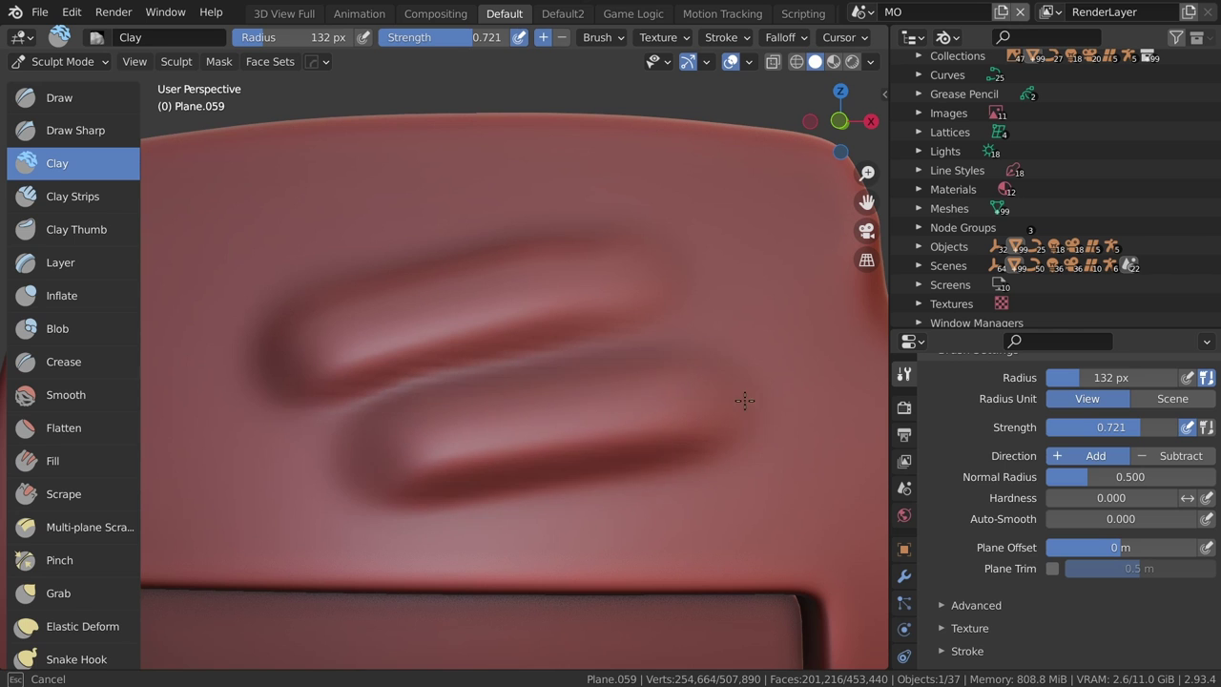
pyautogui.moveTo(741, 401); pyautogui.dragTo(613, 232, button='middle')
pyautogui.scroll(2, 642, 361)
pyautogui.scroll(-3, 642, 360)
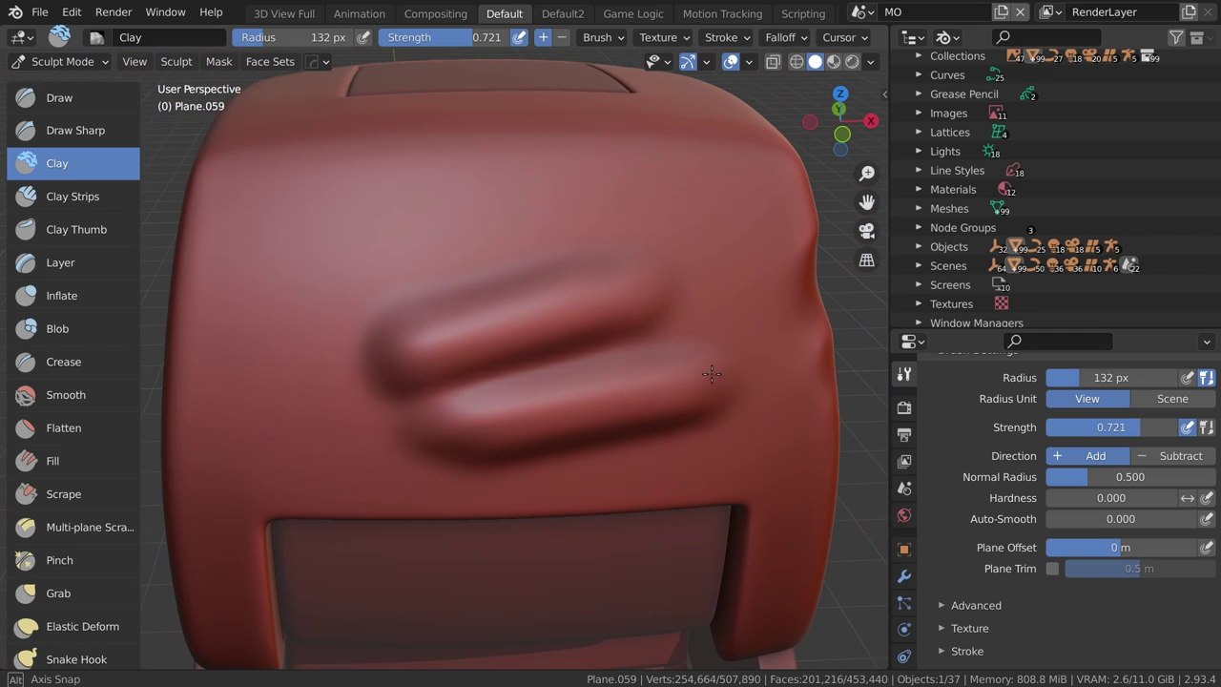
pyautogui.moveTo(534, 395)
pyautogui.mouseDown(button='middle')
pyautogui.moveTo(675, 326)
pyautogui.moveTo(574, 394)
pyautogui.mouseUp(button='middle')
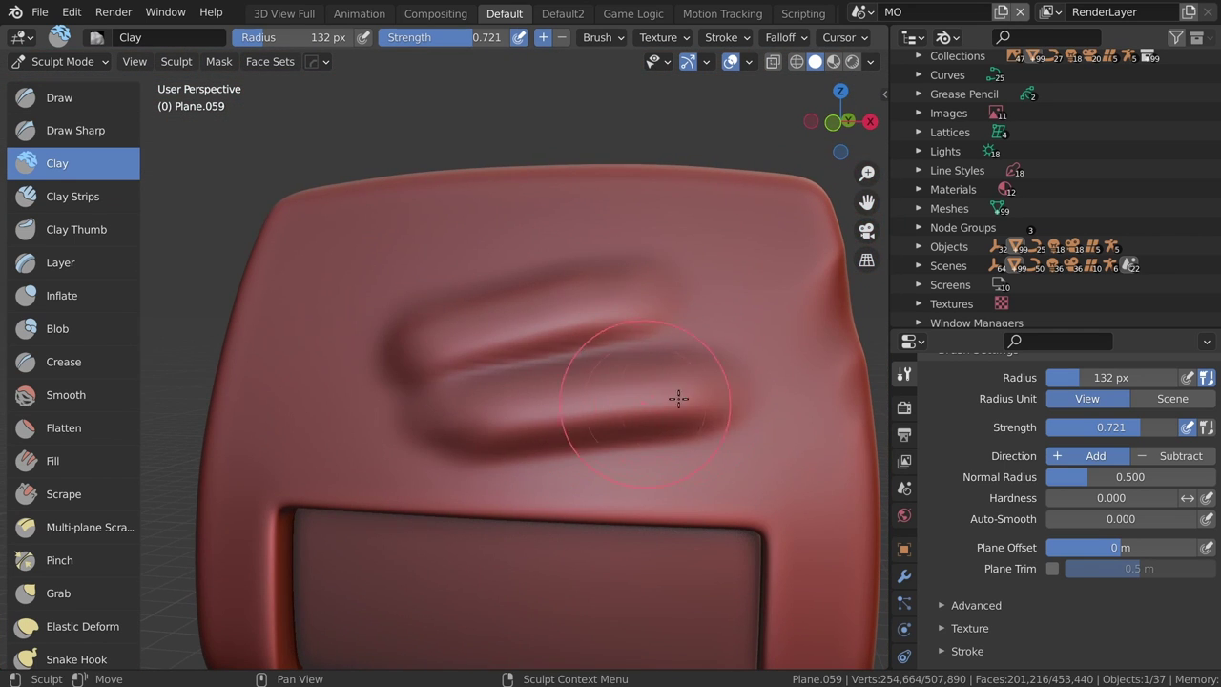
pyautogui.moveTo(665, 390)
pyautogui.keyDown('shift'); pyautogui.mouseDown()
pyautogui.moveTo(579, 331)
pyautogui.moveTo(545, 254)
pyautogui.mouseUp(); pyautogui.keyUp('shift')
pyautogui.moveTo(458, 319)
pyautogui.mouseDown()
pyautogui.moveTo(643, 291)
pyautogui.moveTo(743, 364)
pyautogui.mouseUp()
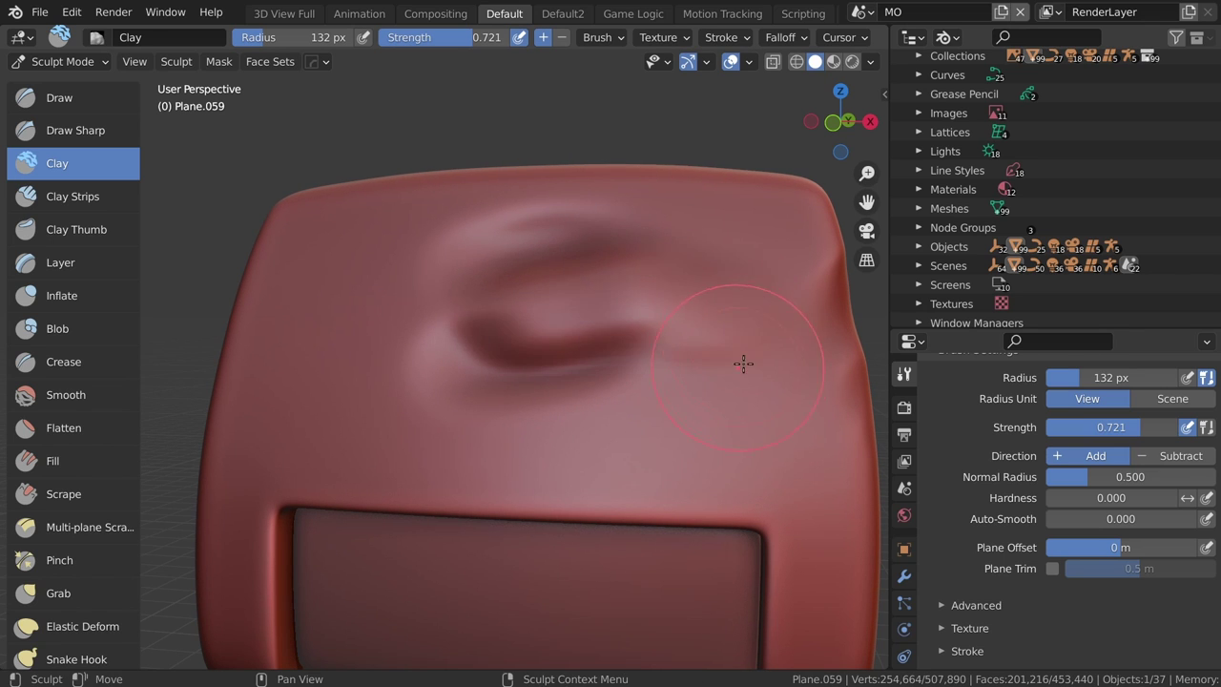
# - Undo the clay strokes, then try an oval bulge with the Draw brush and undo it
pyautogui.hotkey('ctrl', 'z')
pyautogui.hotkey('ctrl', 'z')
pyautogui.hotkey('ctrl', 'z')
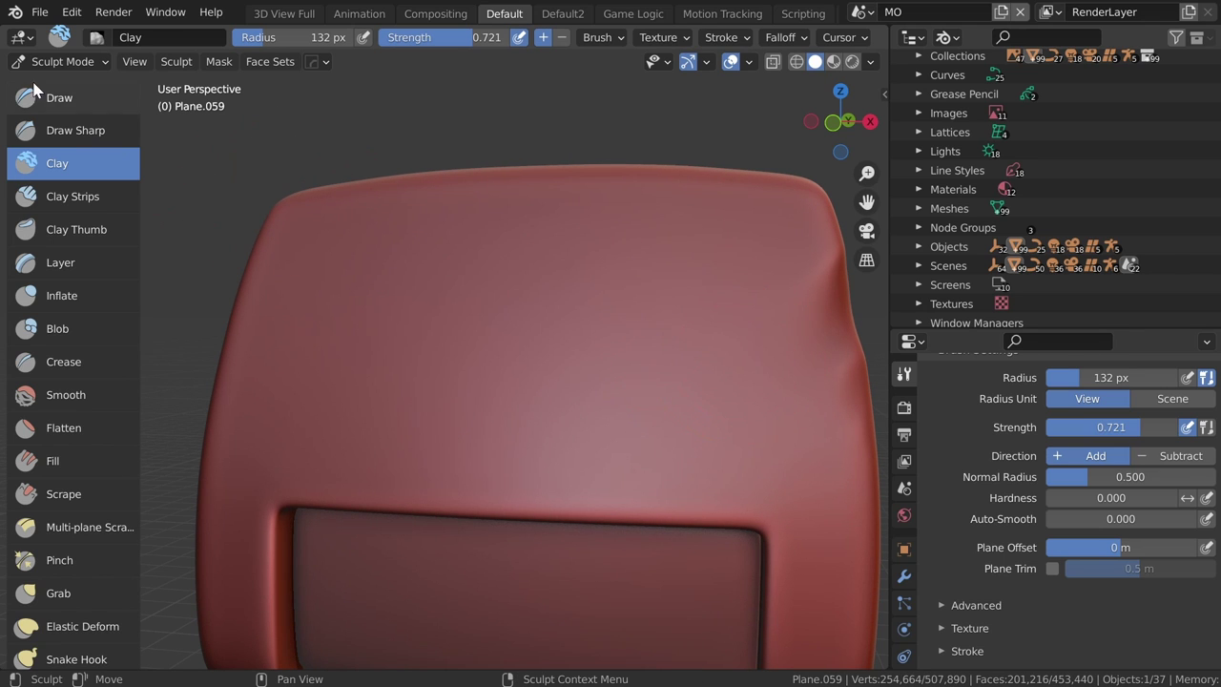
pyautogui.click(68, 110)
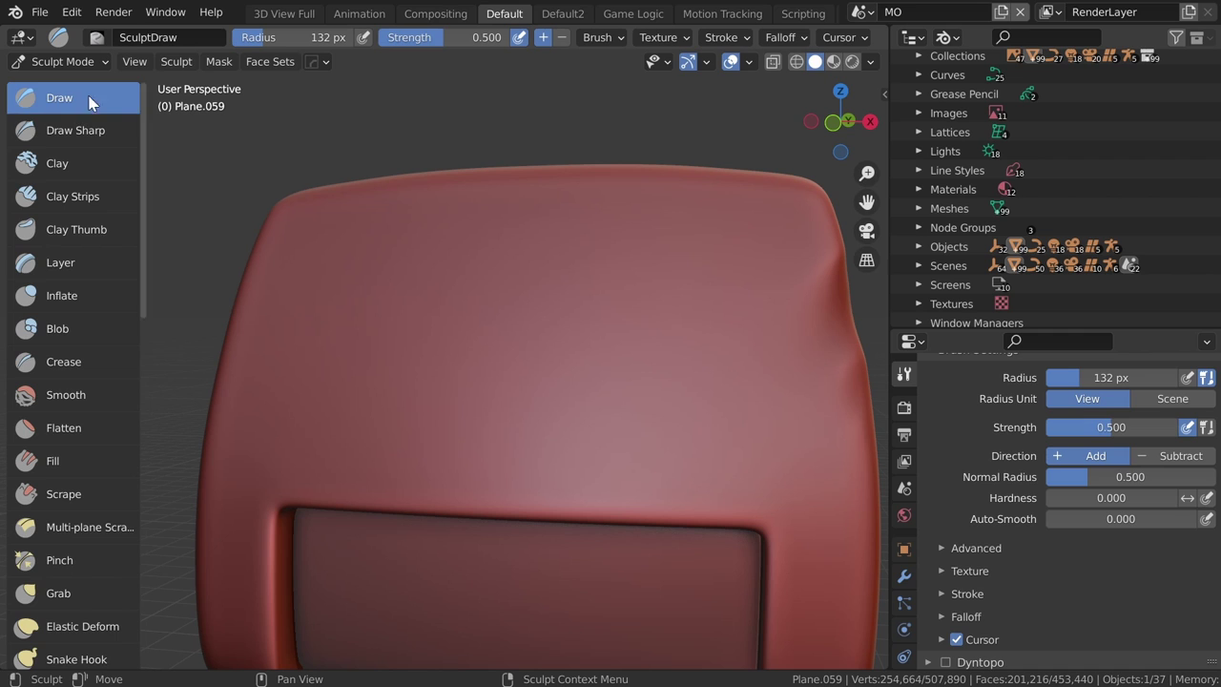
pyautogui.moveTo(543, 295)
pyautogui.mouseDown()
pyautogui.moveTo(464, 402)
pyautogui.moveTo(575, 308)
pyautogui.moveTo(458, 225)
pyautogui.moveTo(315, 334)
pyautogui.moveTo(435, 269)
pyautogui.moveTo(433, 300)
pyautogui.moveTo(512, 341)
pyautogui.moveTo(563, 315)
pyautogui.mouseUp()
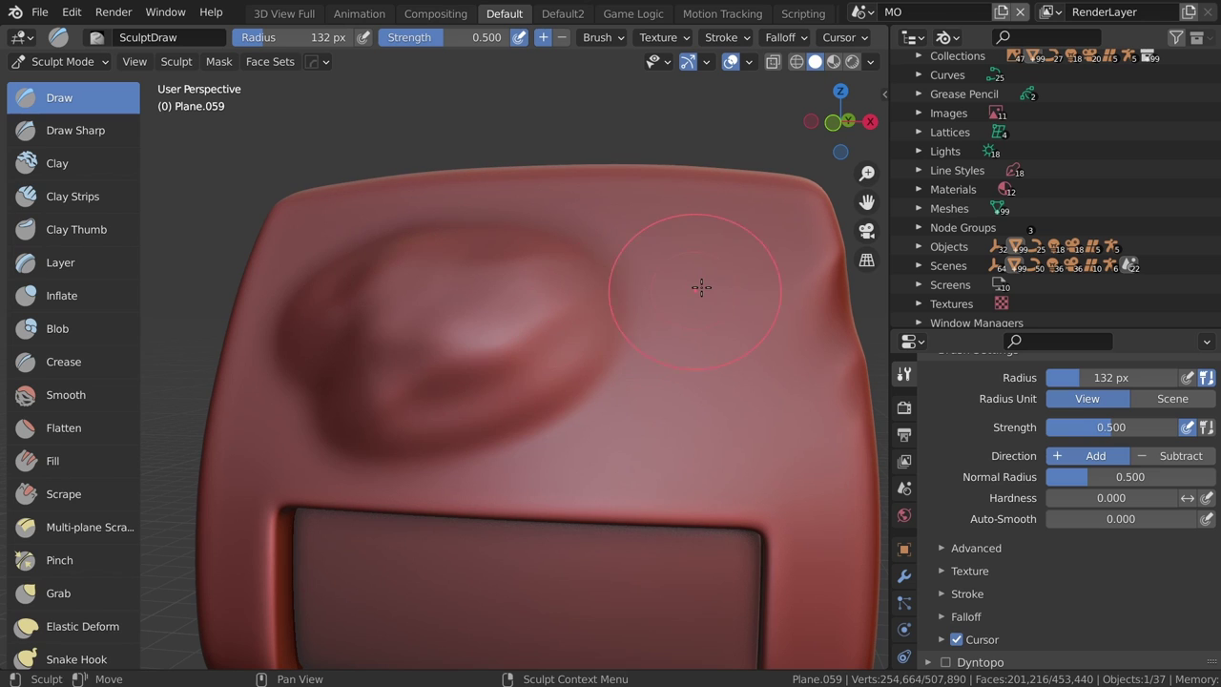
pyautogui.hotkey('ctrl', 'z')
# - At 37 px, try a curved and a spiral ridge, undo both, then select Clay
pyautogui.press('f')
pyautogui.click(504, 303)
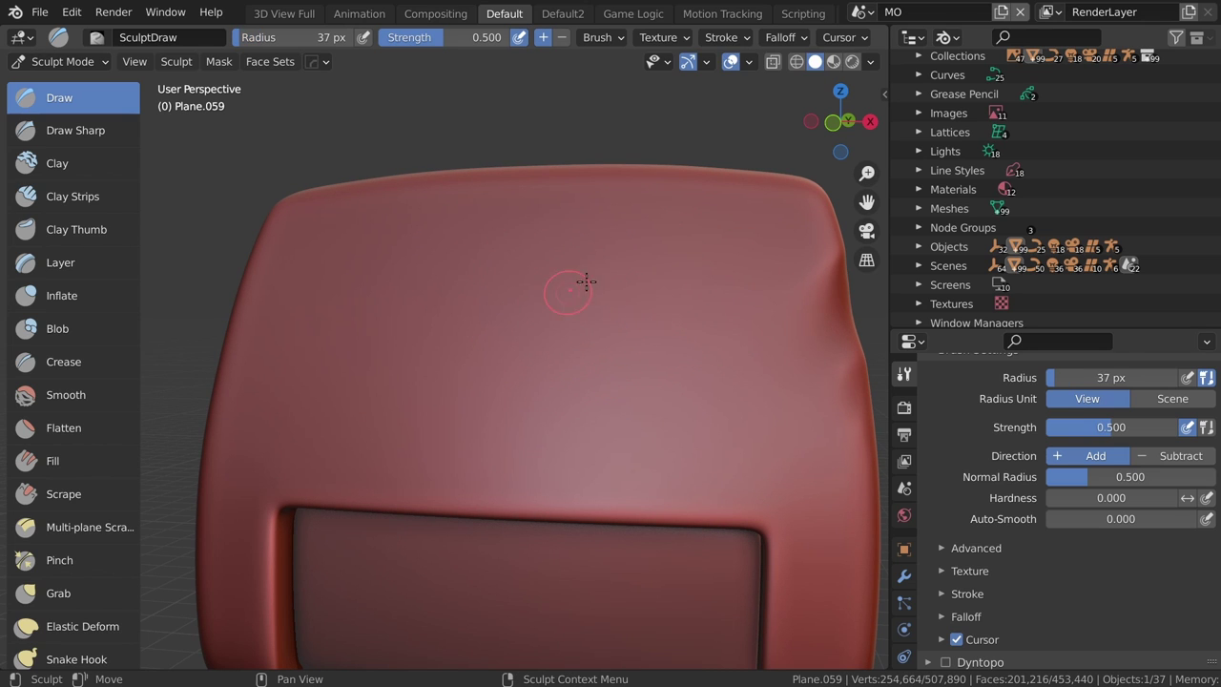
pyautogui.moveTo(615, 265)
pyautogui.mouseDown()
pyautogui.moveTo(425, 278)
pyautogui.moveTo(531, 349)
pyautogui.moveTo(506, 315)
pyautogui.mouseUp()
pyautogui.hotkey('ctrl', 'z')
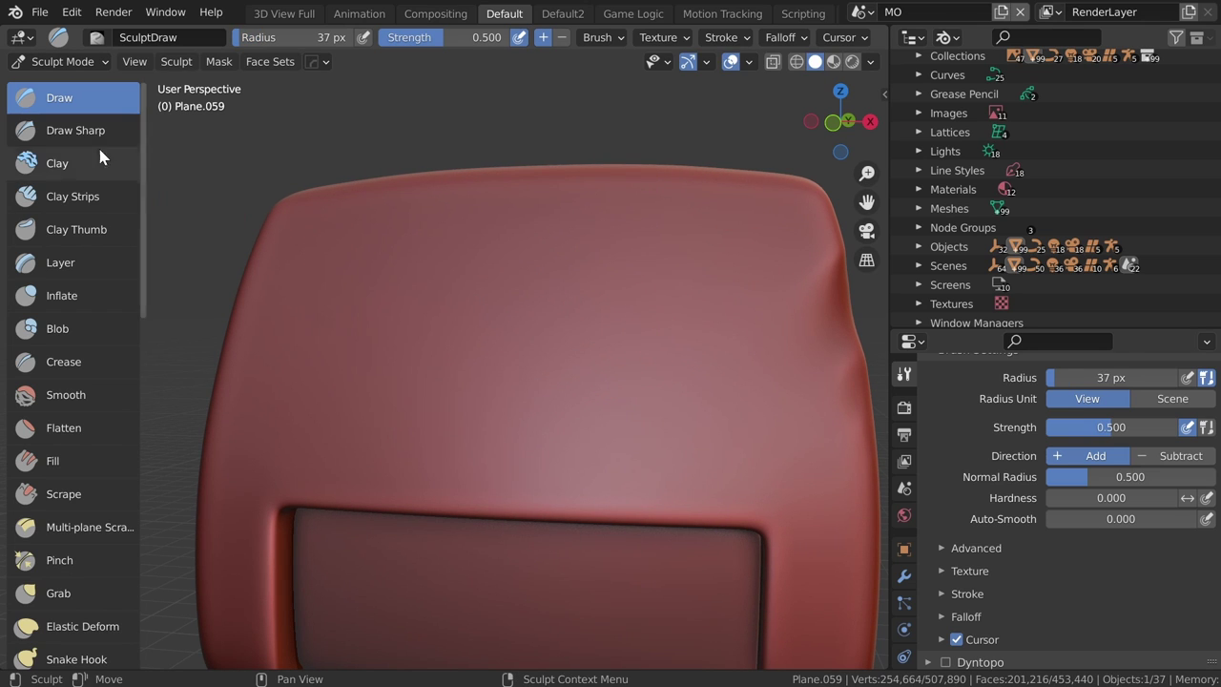
pyautogui.moveTo(613, 258)
pyautogui.mouseDown()
pyautogui.moveTo(354, 322)
pyautogui.moveTo(506, 306)
pyautogui.mouseUp()
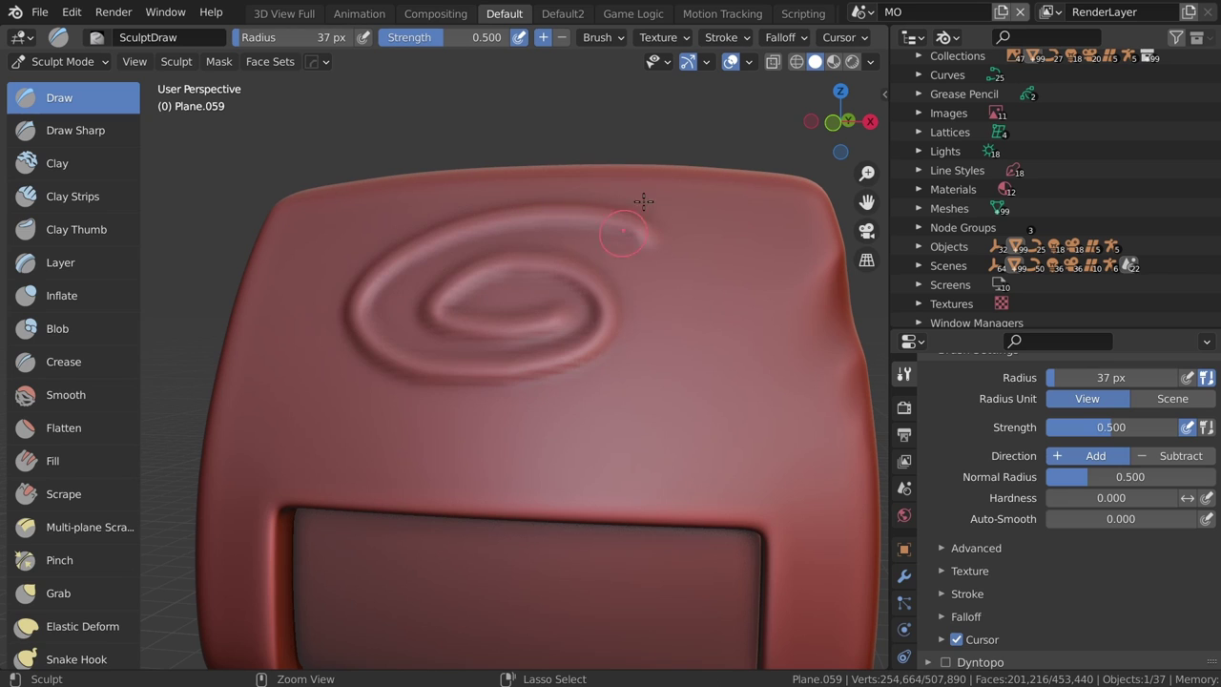
pyautogui.hotkey('ctrl', 'z')
pyautogui.click(57, 163)
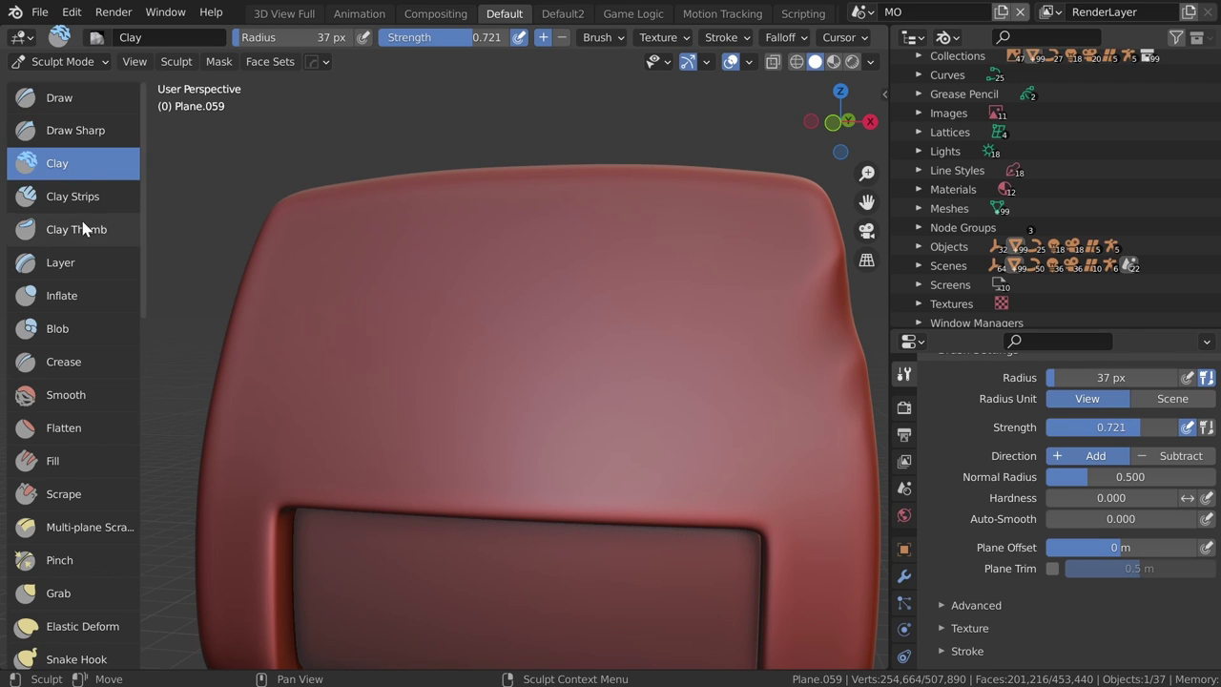
# - Select Clay Strips and lay six strips across the head's upper front
pyautogui.click(72, 196)
pyautogui.moveTo(586, 238); pyautogui.dragTo(504, 253)
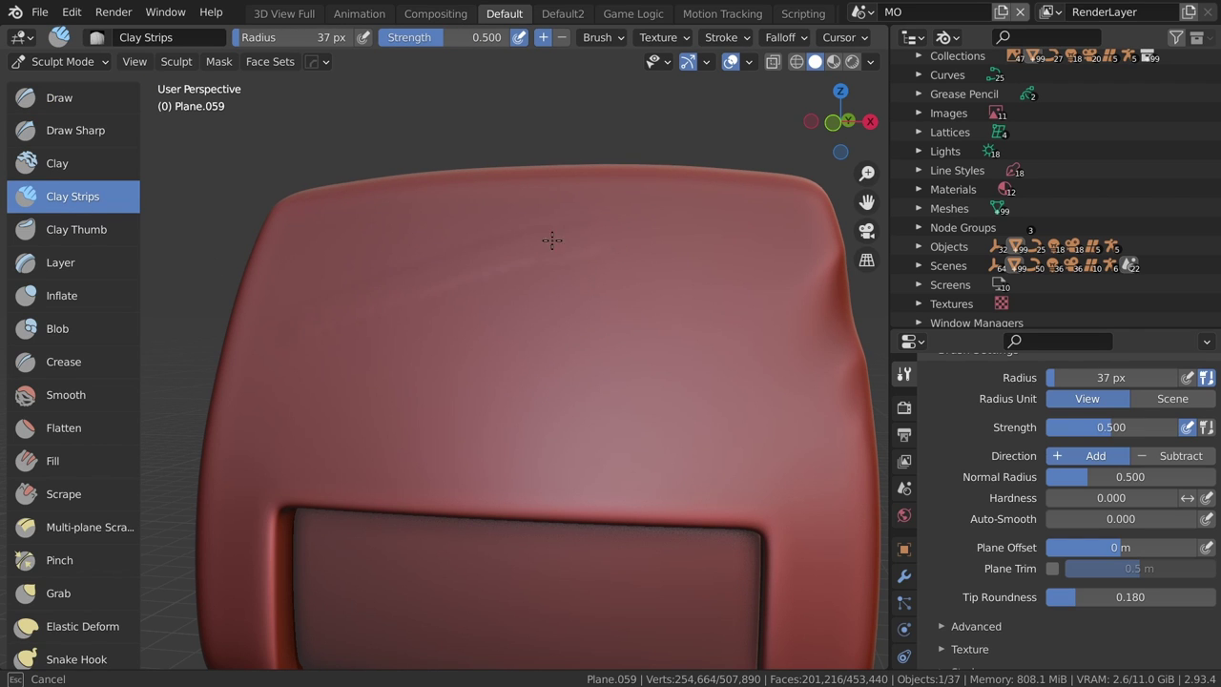
pyautogui.moveTo(410, 276)
pyautogui.mouseDown()
pyautogui.moveTo(571, 283)
pyautogui.moveTo(610, 313)
pyautogui.mouseUp()
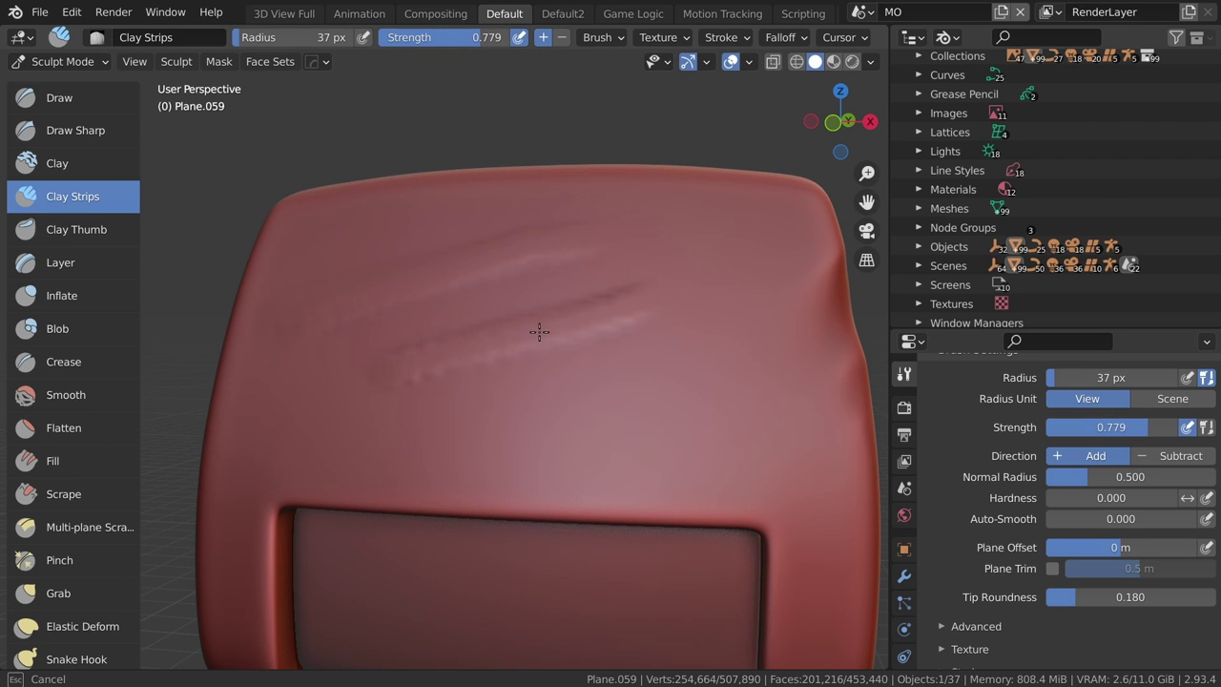
pyautogui.moveTo(522, 347); pyautogui.dragTo(477, 329)
pyautogui.moveTo(639, 402); pyautogui.dragTo(441, 421)
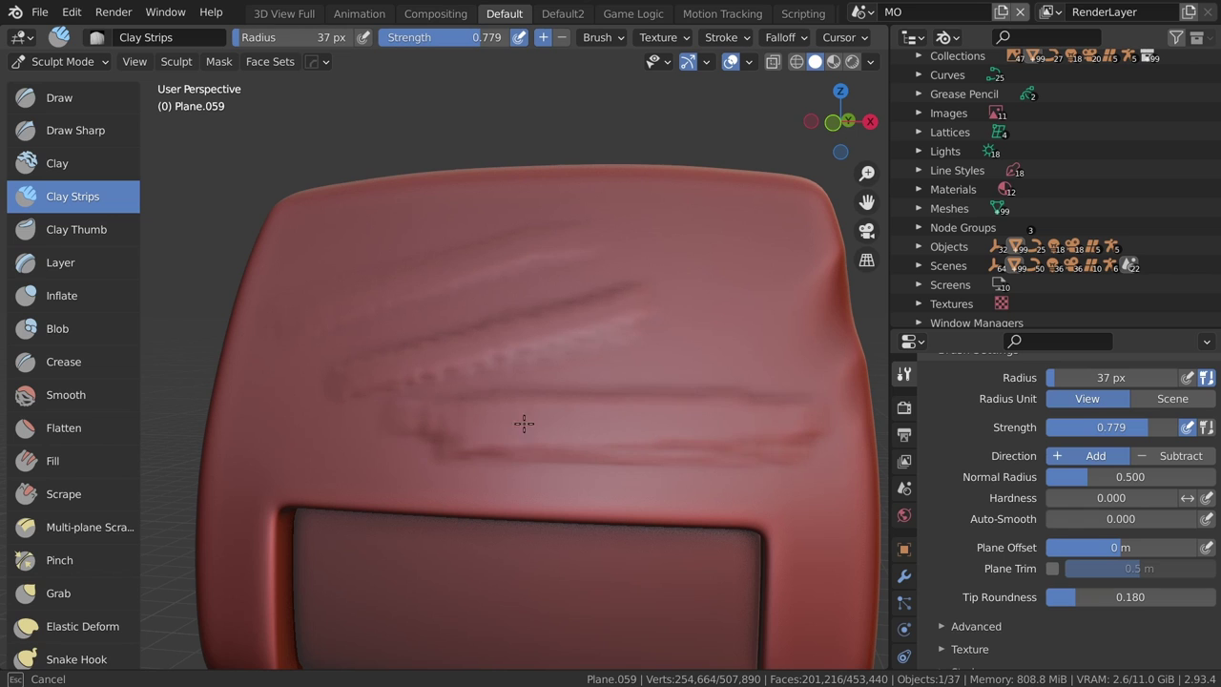
pyautogui.moveTo(523, 423); pyautogui.dragTo(731, 436)
pyautogui.moveTo(698, 382)
pyautogui.mouseDown()
pyautogui.moveTo(601, 387)
pyautogui.moveTo(668, 351)
pyautogui.mouseUp()
# - Enlarge the brush to 150 px and soften the strips with two wide strokes
pyautogui.press('f')
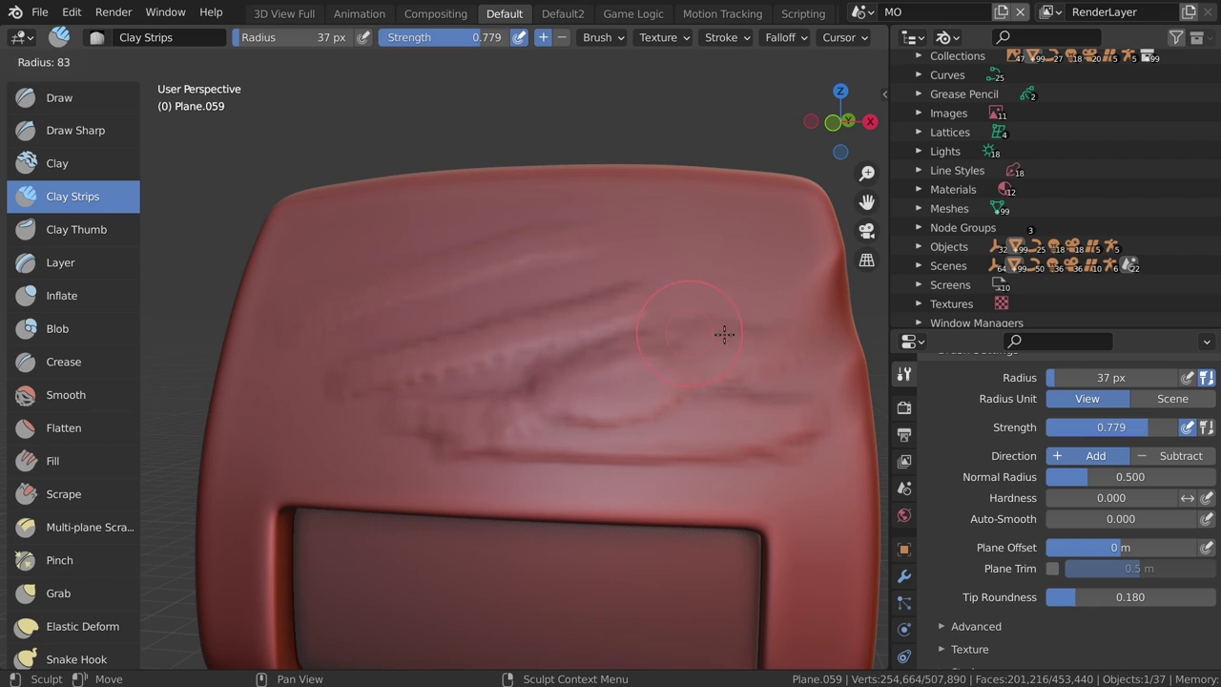
pyautogui.click(761, 337)
pyautogui.moveTo(750, 333); pyautogui.dragTo(665, 384)
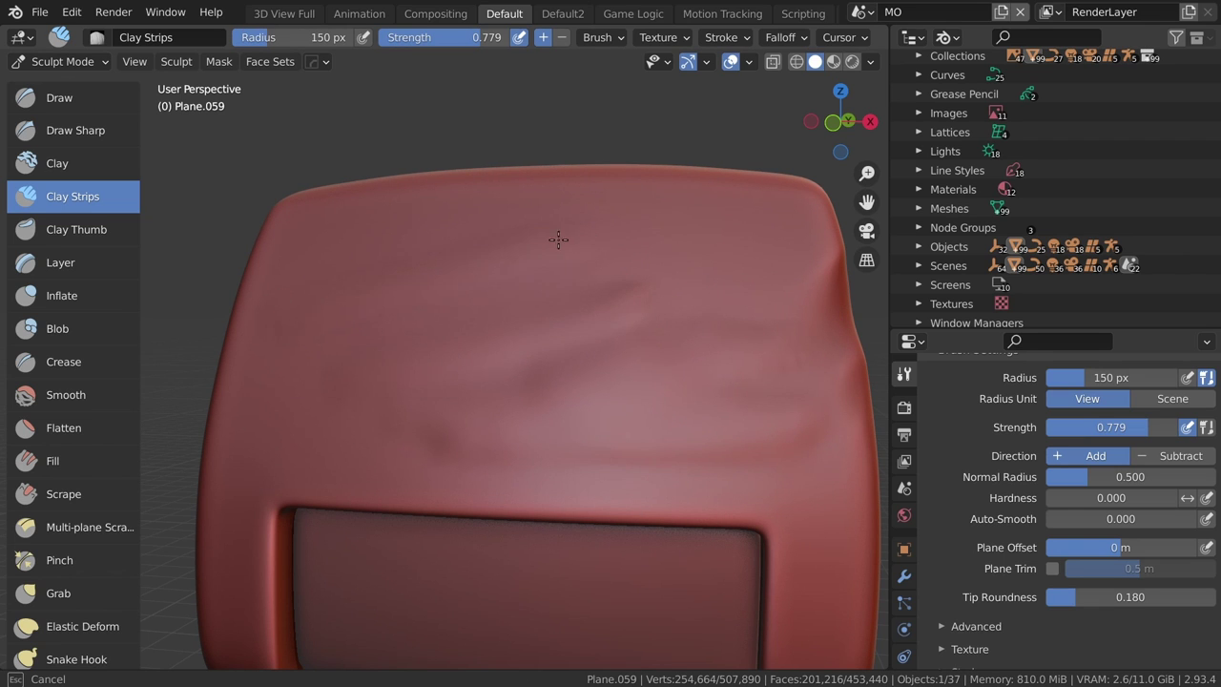
pyautogui.moveTo(566, 345); pyautogui.dragTo(662, 368)
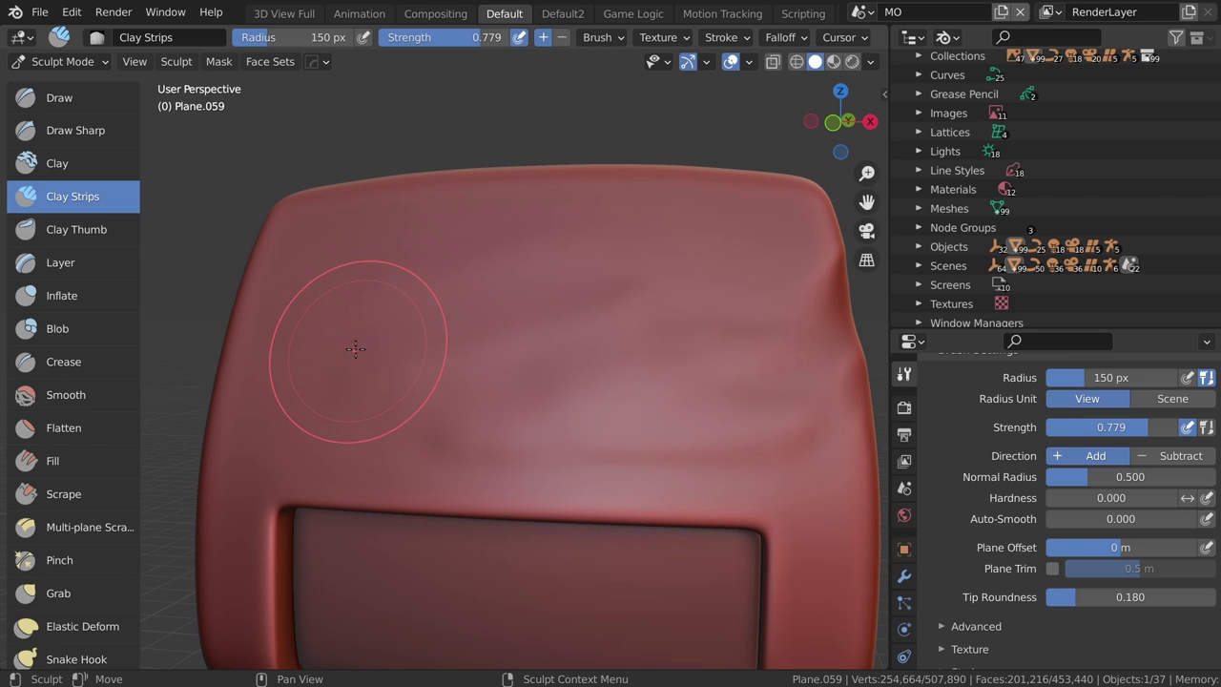
# - Inflate a round dome on the upper left, undoing an extra bump to its right
pyautogui.click(59, 297)
pyautogui.moveTo(362, 286); pyautogui.dragTo(401, 267, button='middle')
pyautogui.moveTo(400, 267)
pyautogui.mouseDown()
pyautogui.moveTo(448, 278)
pyautogui.moveTo(421, 263)
pyautogui.mouseUp()
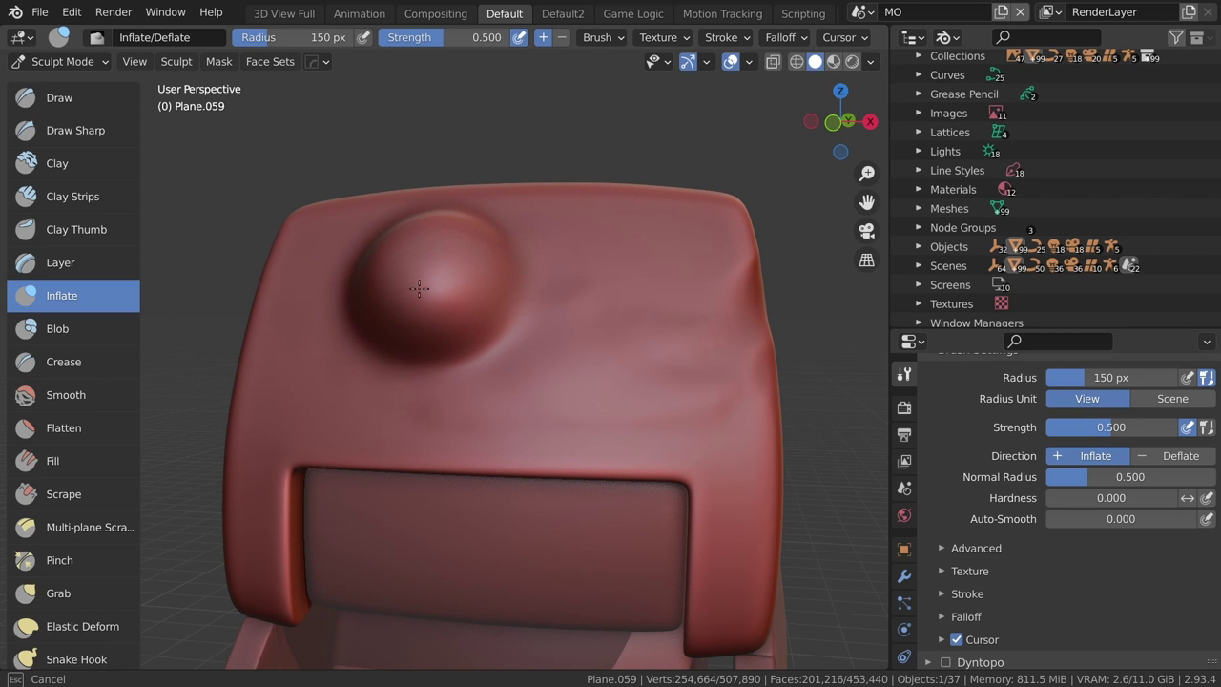
pyautogui.moveTo(419, 288); pyautogui.dragTo(421, 288)
pyautogui.moveTo(624, 327); pyautogui.dragTo(638, 332, button='middle')
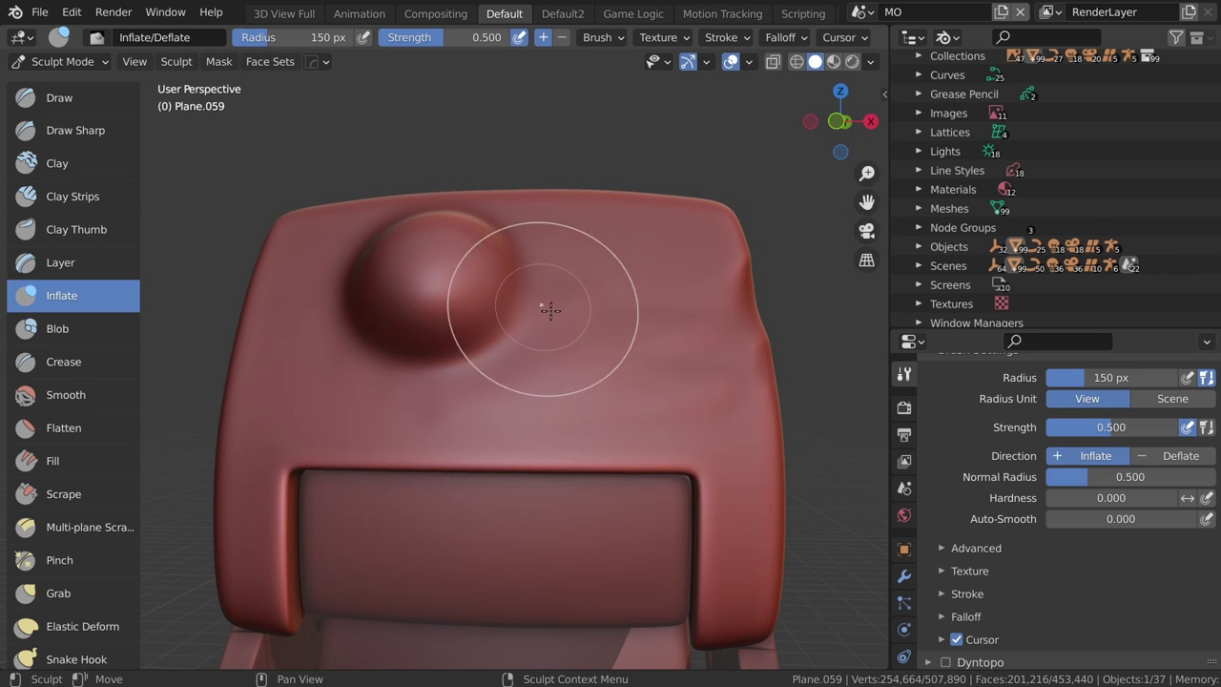
pyautogui.moveTo(551, 310); pyautogui.dragTo(610, 332)
pyautogui.moveTo(649, 289); pyautogui.dragTo(636, 319)
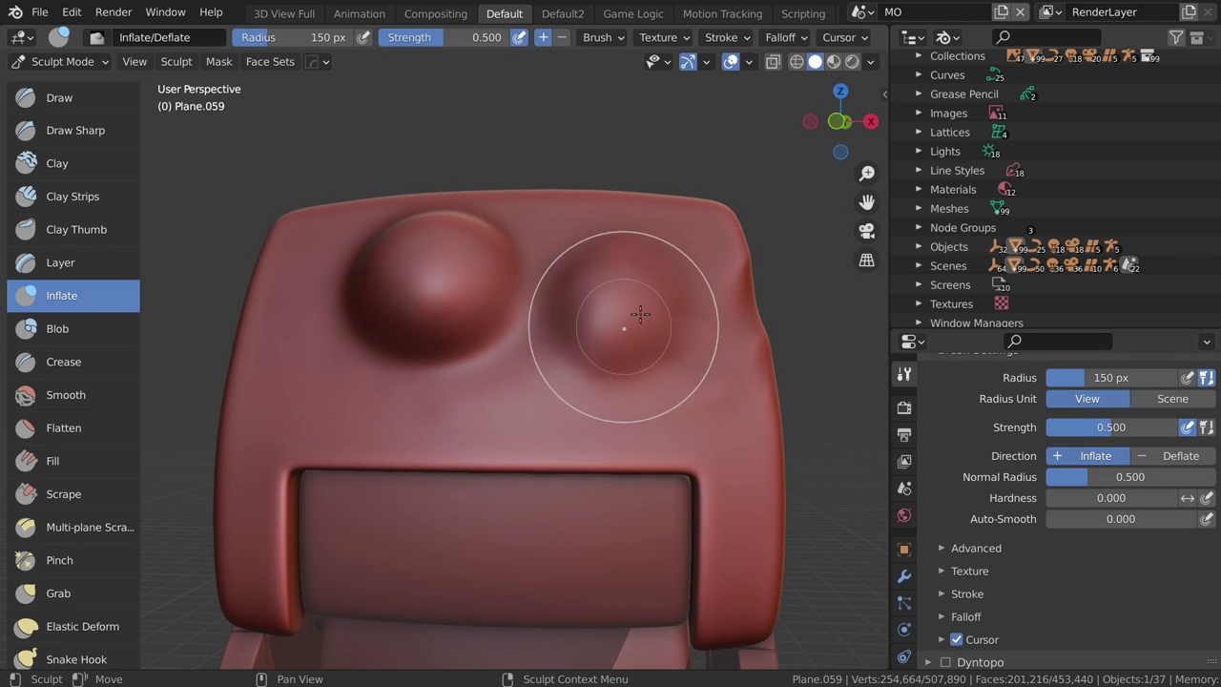
pyautogui.hotkey('ctrl', 'z')
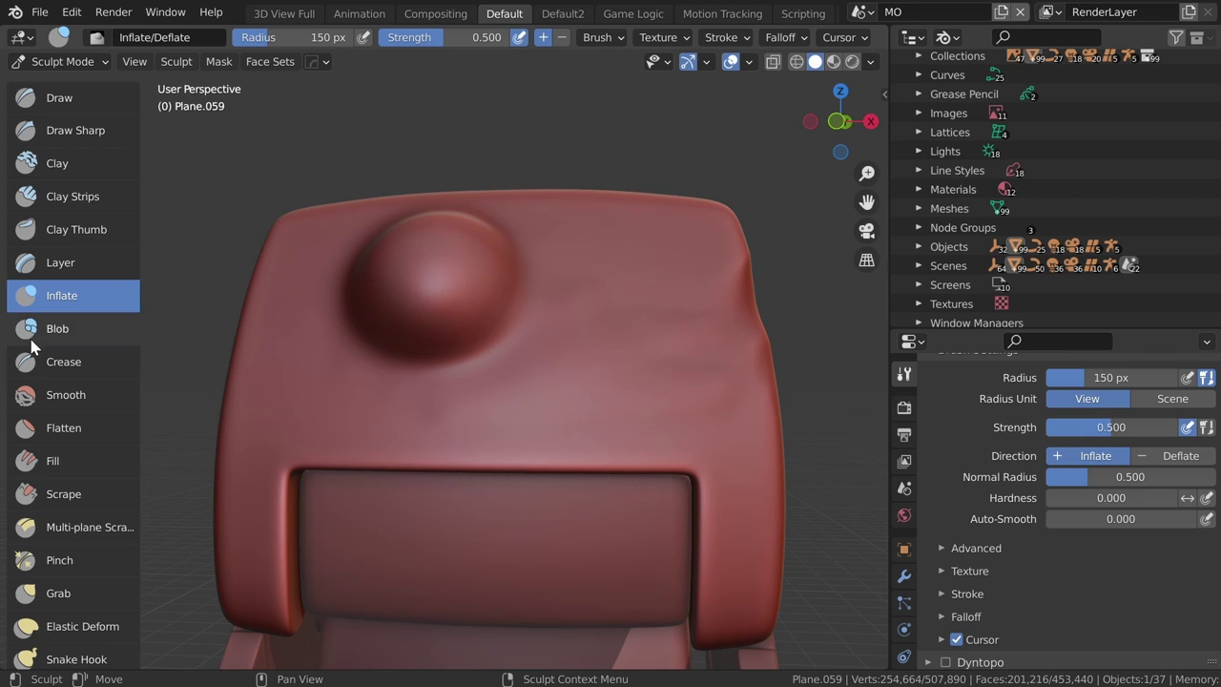
# - With the Blob brush at 54 px, dab five small buttons right of the dome
pyautogui.click(57, 328)
pyautogui.press('f')
pyautogui.click(556, 351)
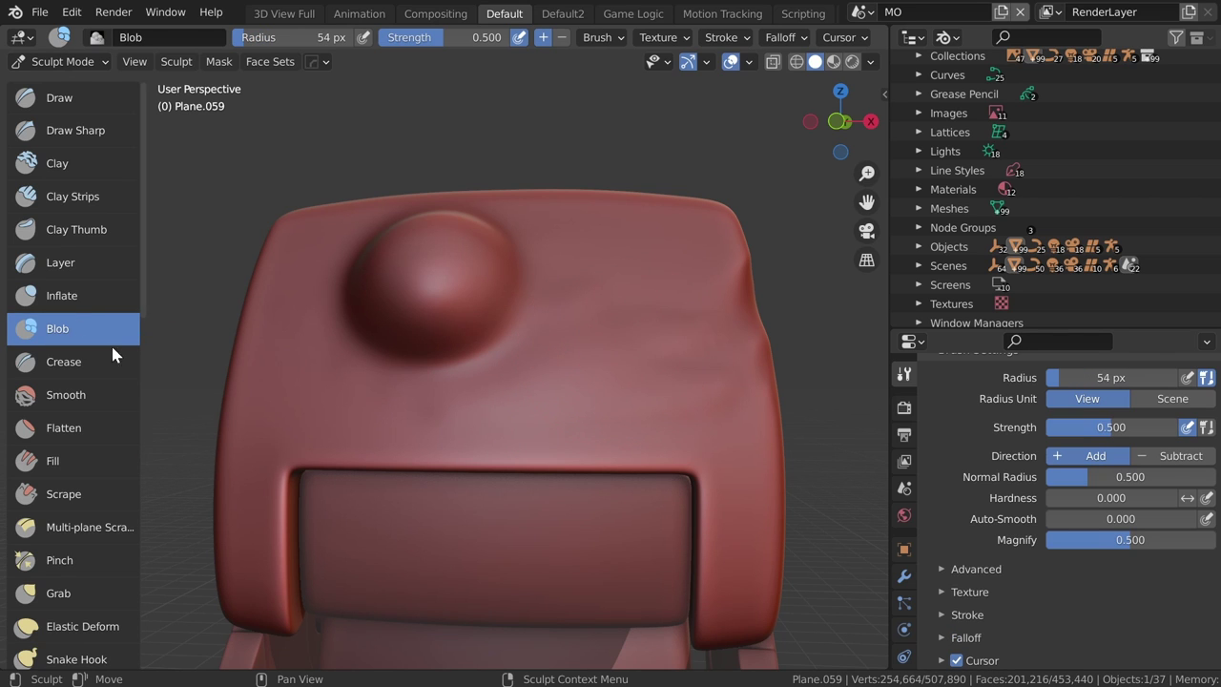
pyautogui.moveTo(609, 267); pyautogui.dragTo(615, 271)
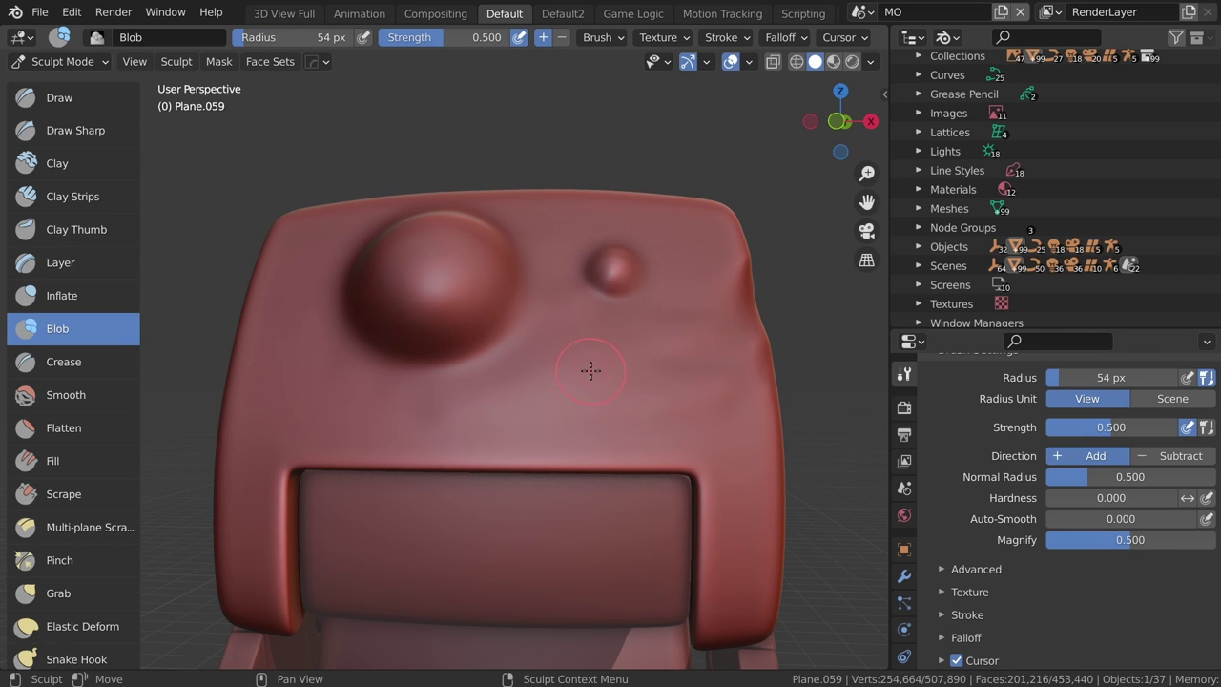
pyautogui.moveTo(592, 343); pyautogui.dragTo(625, 313)
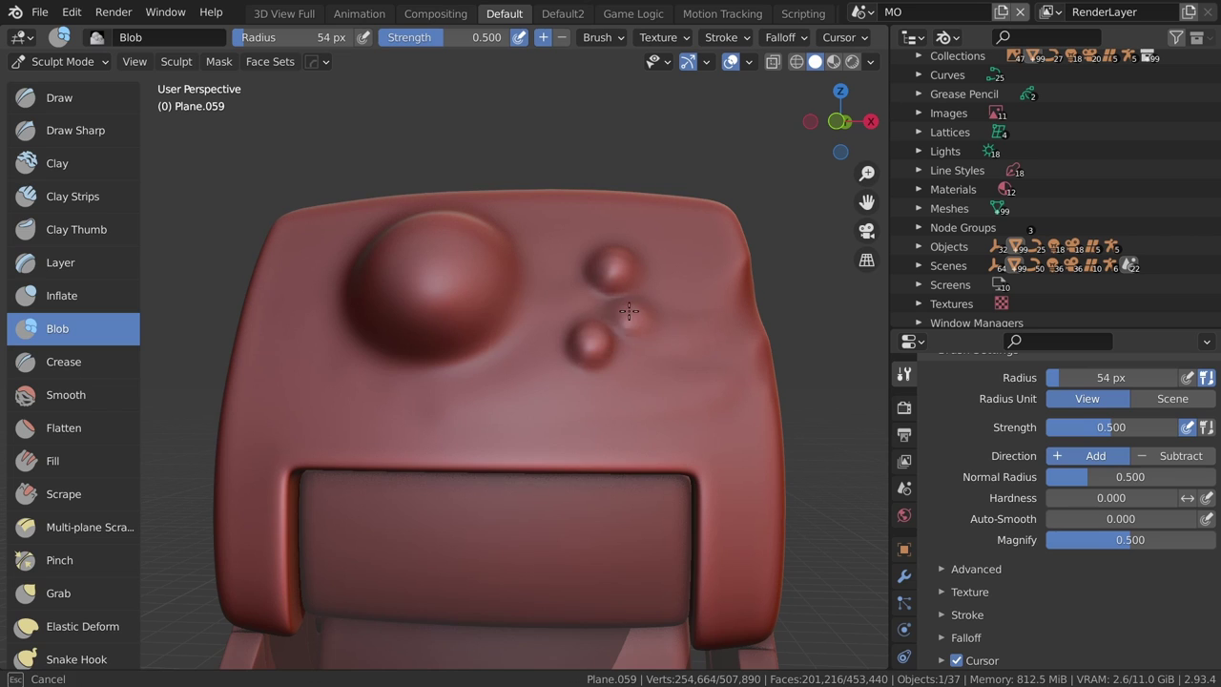
pyautogui.click(557, 294)
pyautogui.click(563, 259)
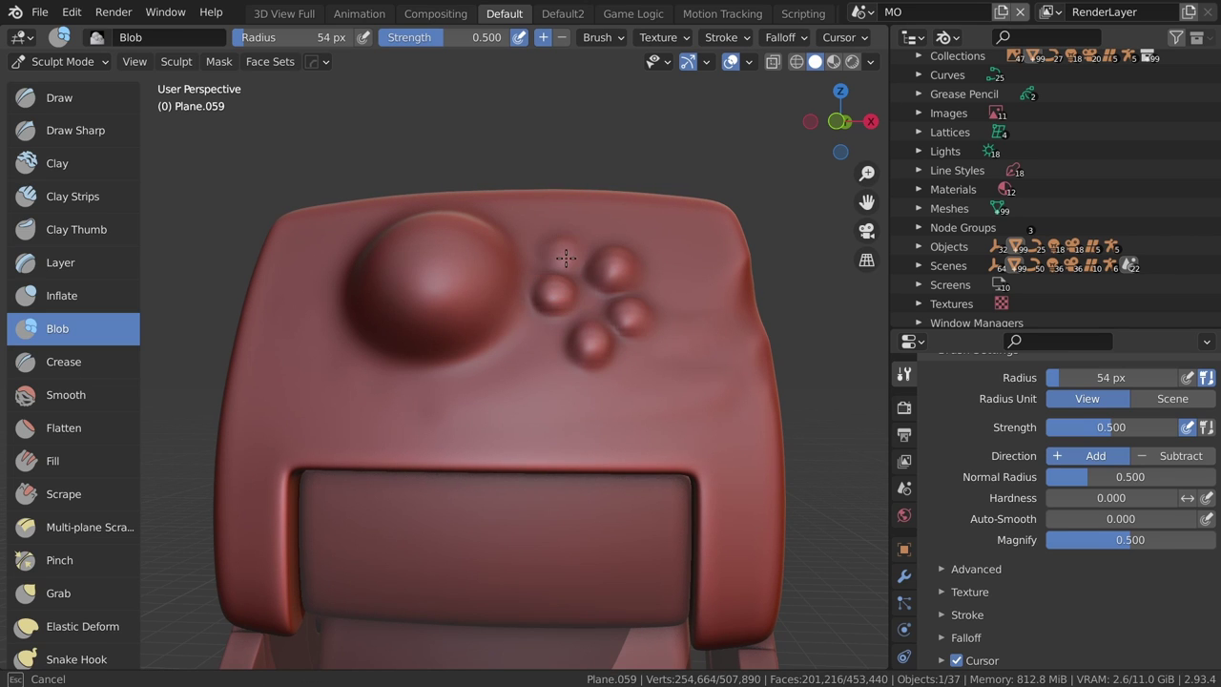
pyautogui.click(668, 277)
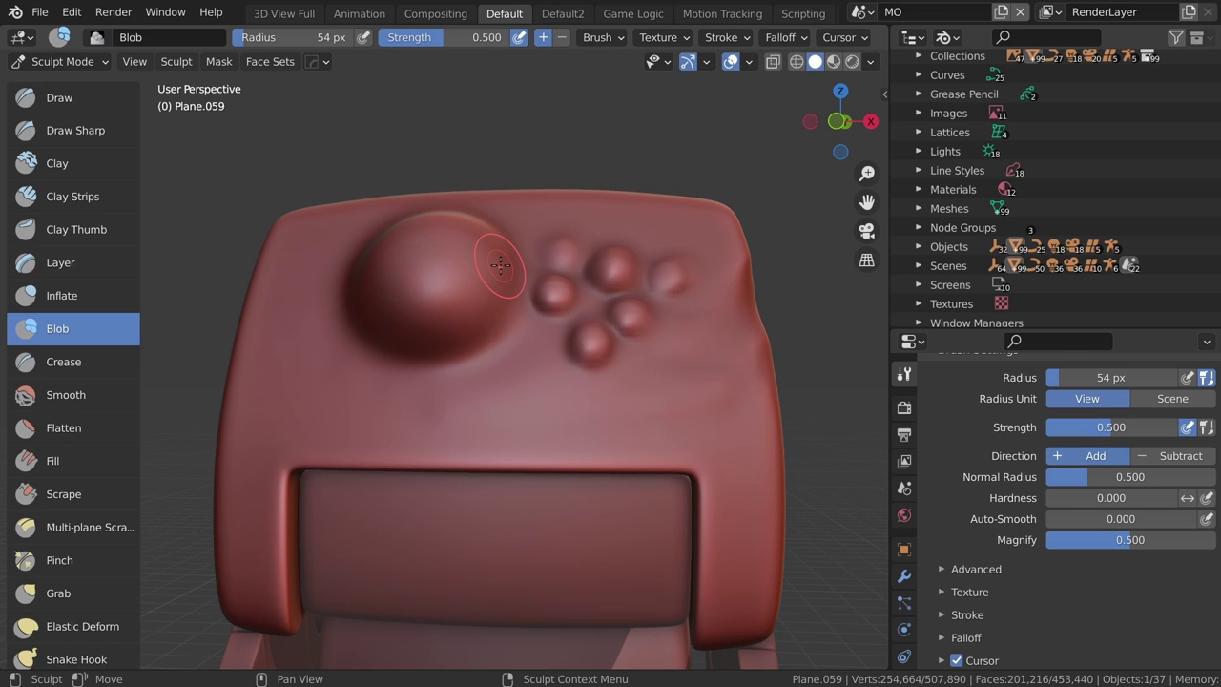
# - Carve a long Crease groove beneath the dome and buttons, then check the Stroke spacing settings
pyautogui.click(77, 370)
pyautogui.scroll(2, 329, 429)
pyautogui.scroll(3, 248, 428)
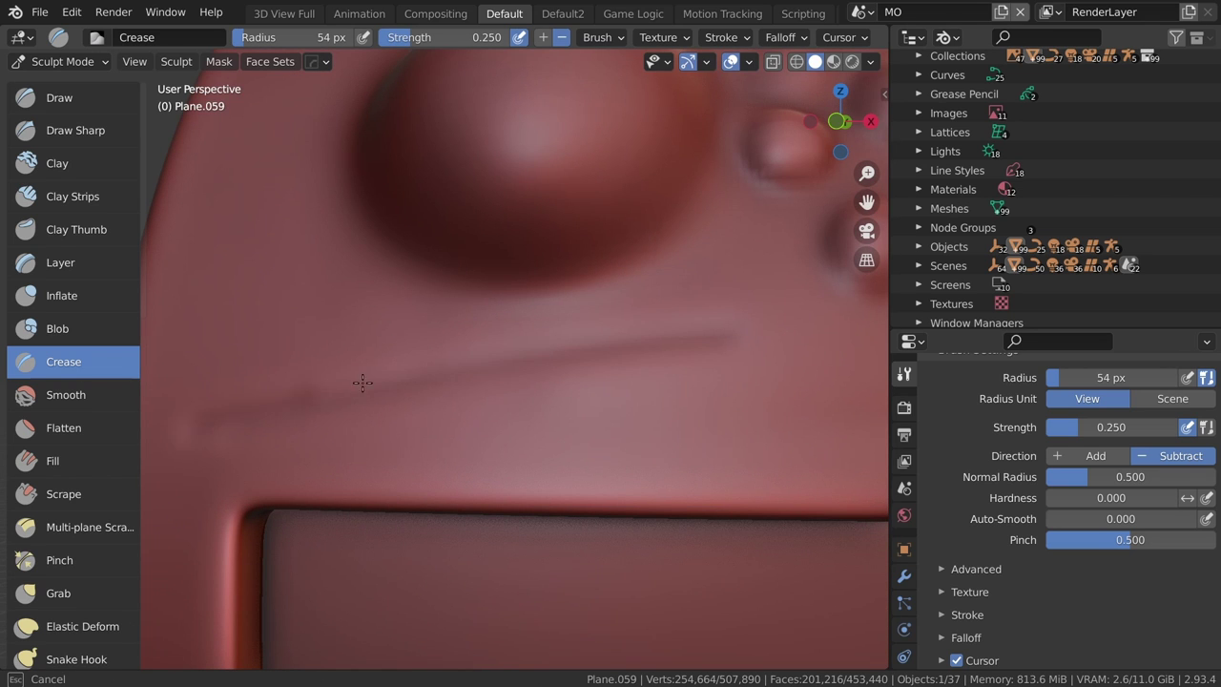
pyautogui.moveTo(810, 317); pyautogui.dragTo(286, 391)
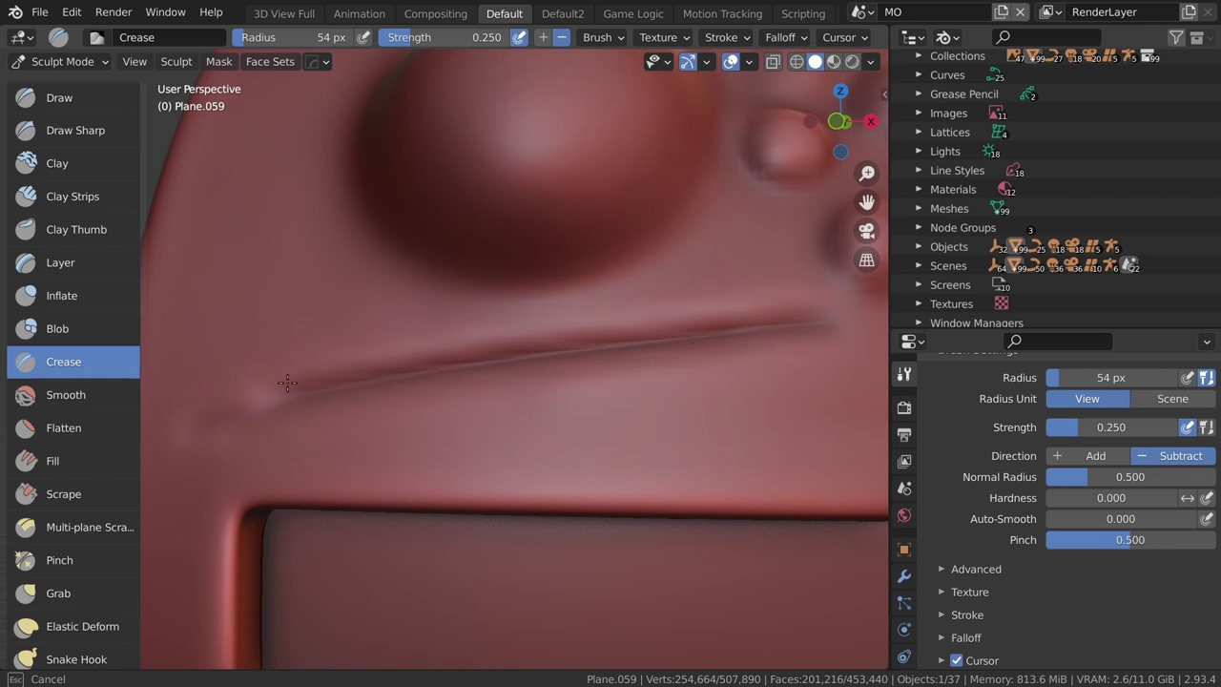
pyautogui.scroll(-3, 723, 298)
pyautogui.scroll(3, 687, 372)
pyautogui.scroll(-1, 611, 382)
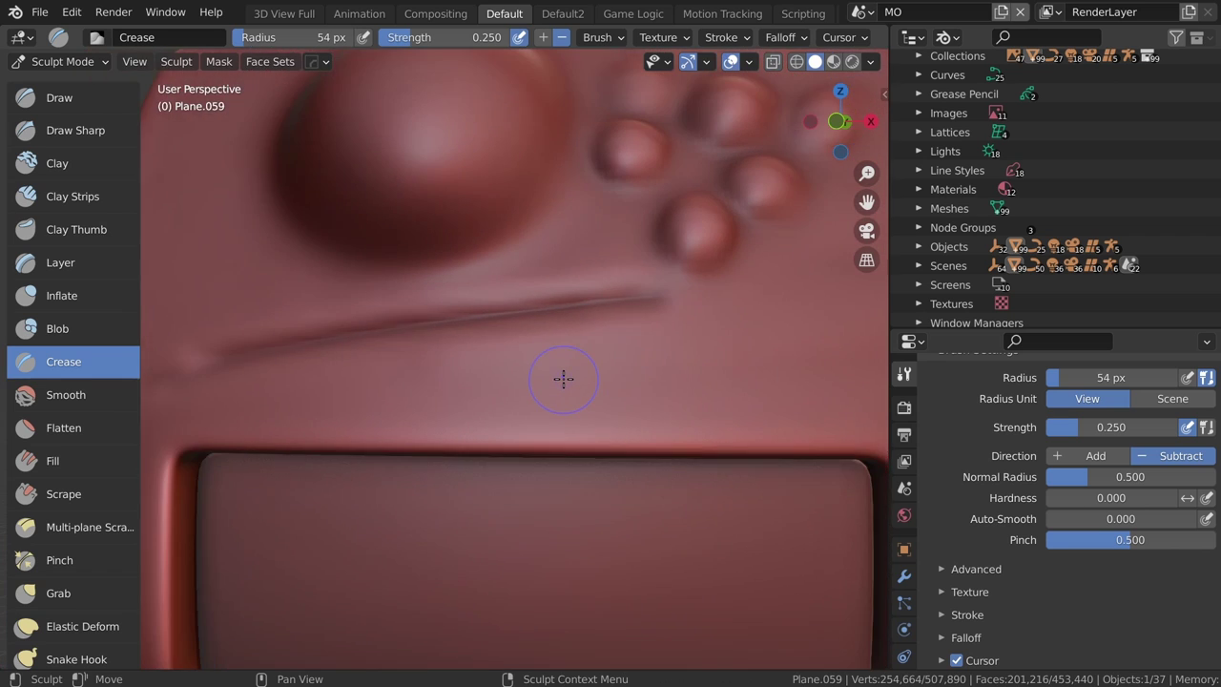
pyautogui.scroll(1, 562, 378)
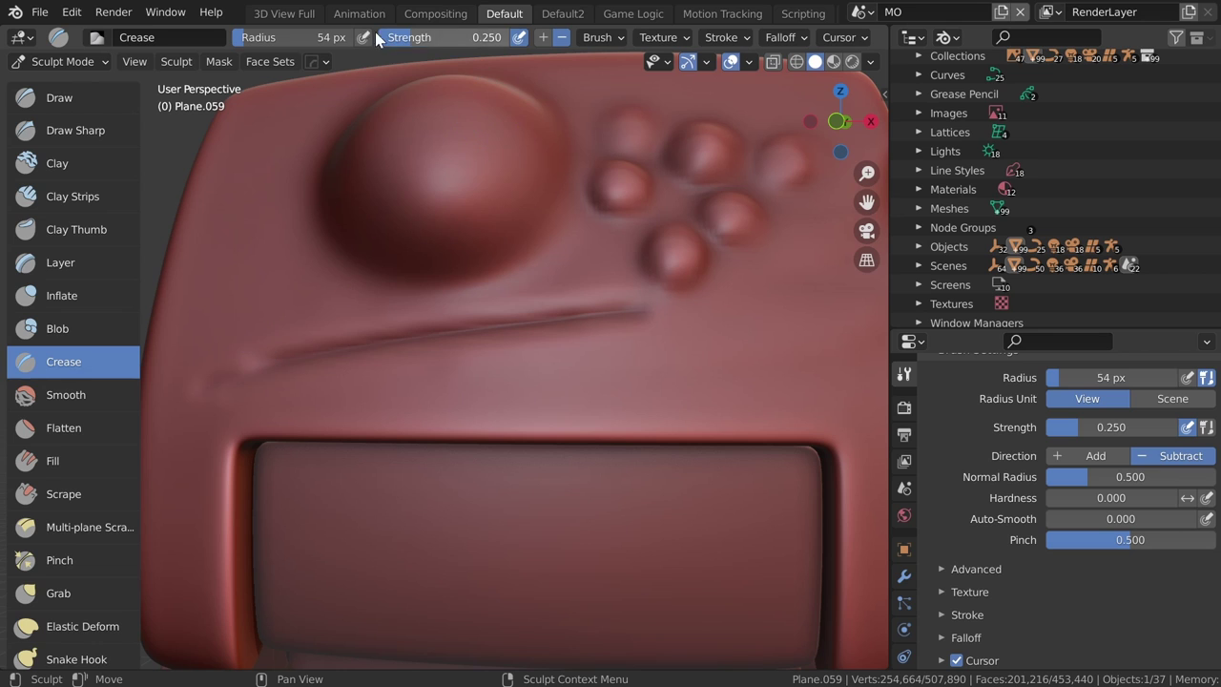
pyautogui.click(602, 37)
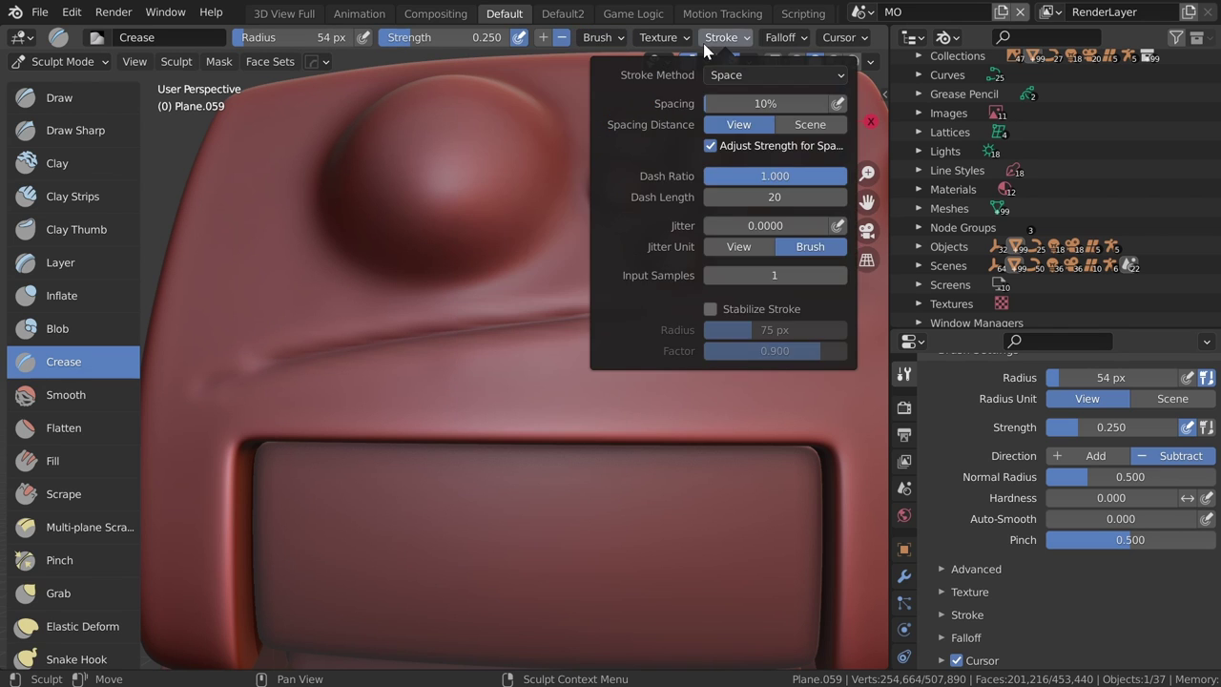
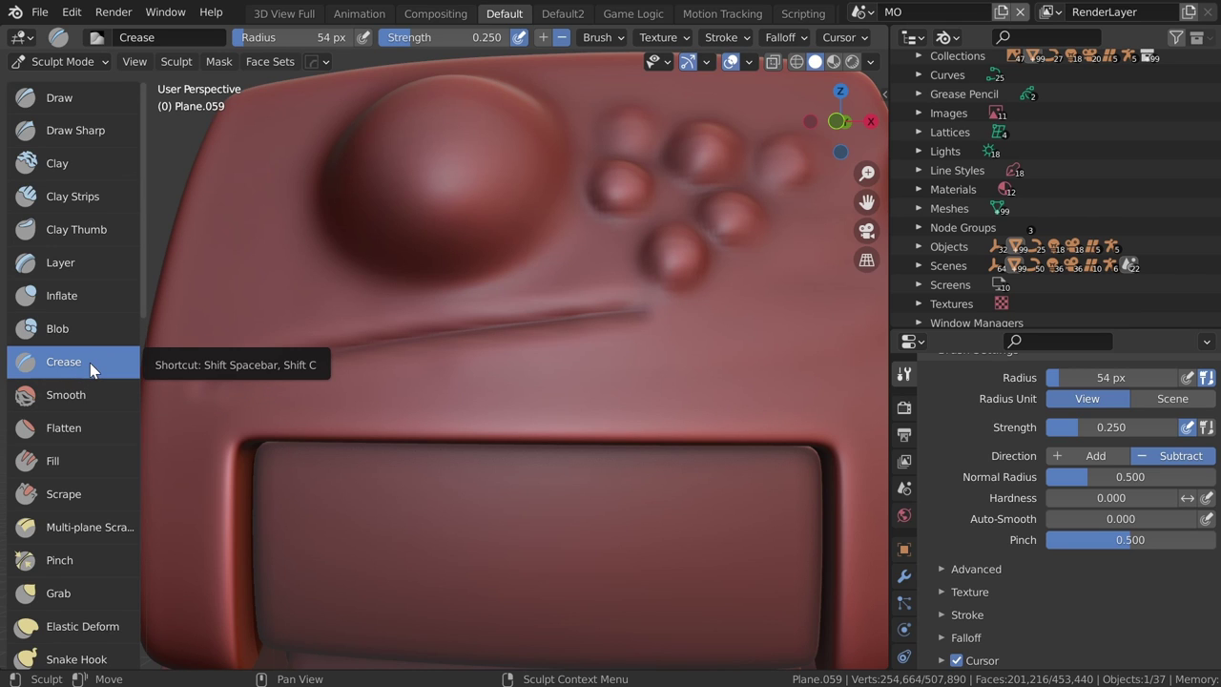
# - Switch the sculpt brush from Crease to Draw, undoing the trial strokes below the crease
pyautogui.click(59, 97)
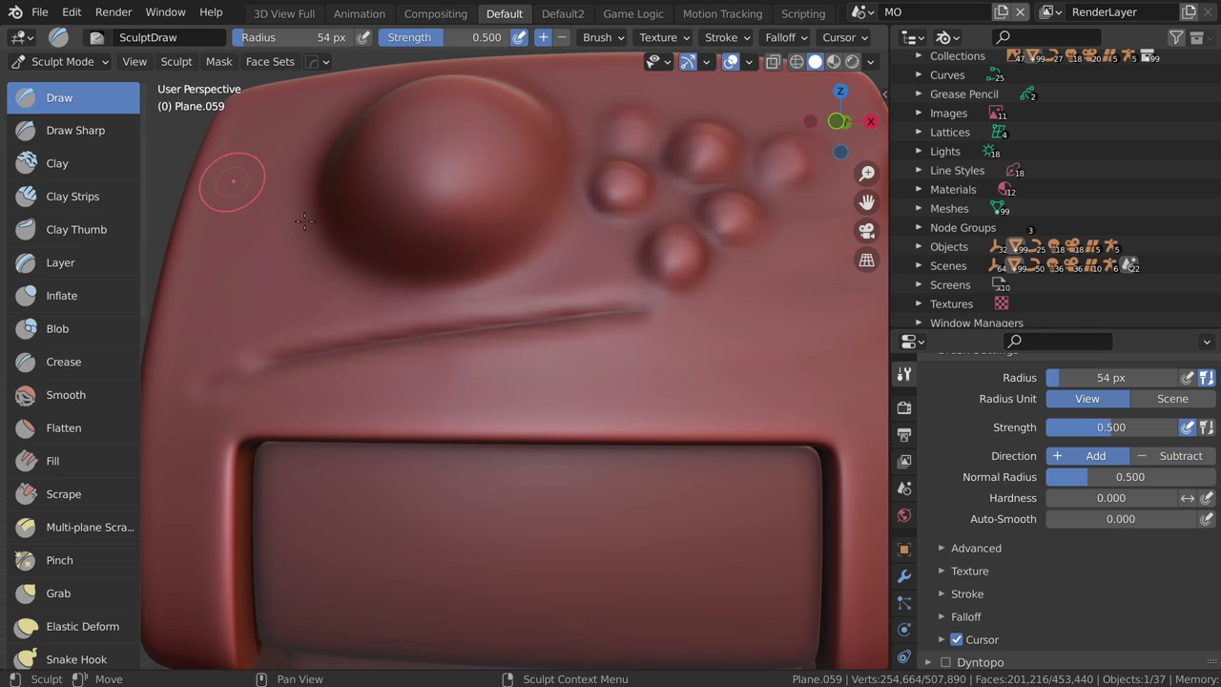
pyautogui.moveTo(454, 382); pyautogui.dragTo(744, 354)
pyautogui.hotkey('ctrl', 'z')
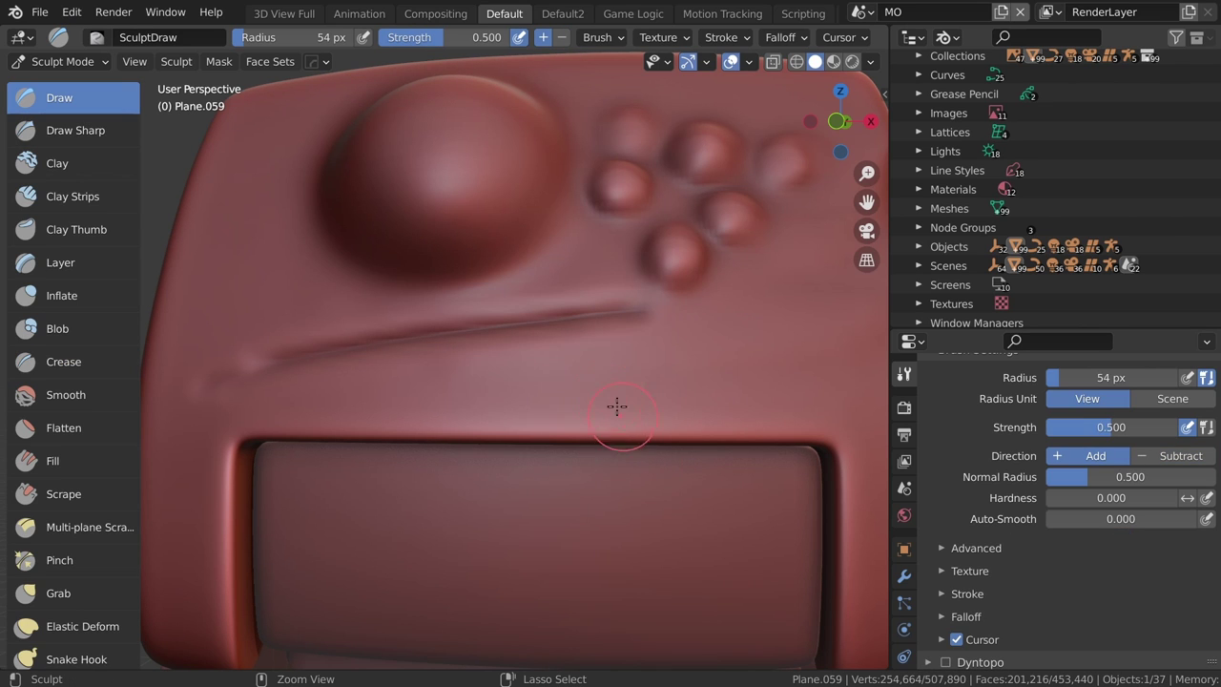
pyautogui.click(78, 359)
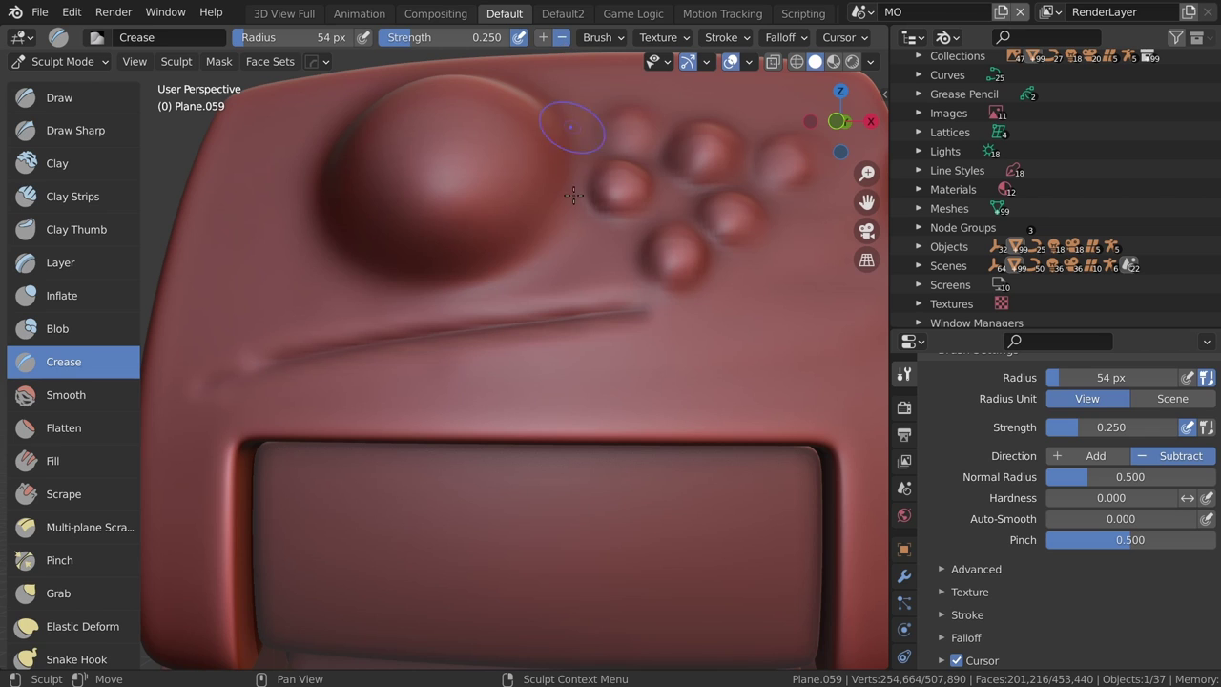
pyautogui.press('x')
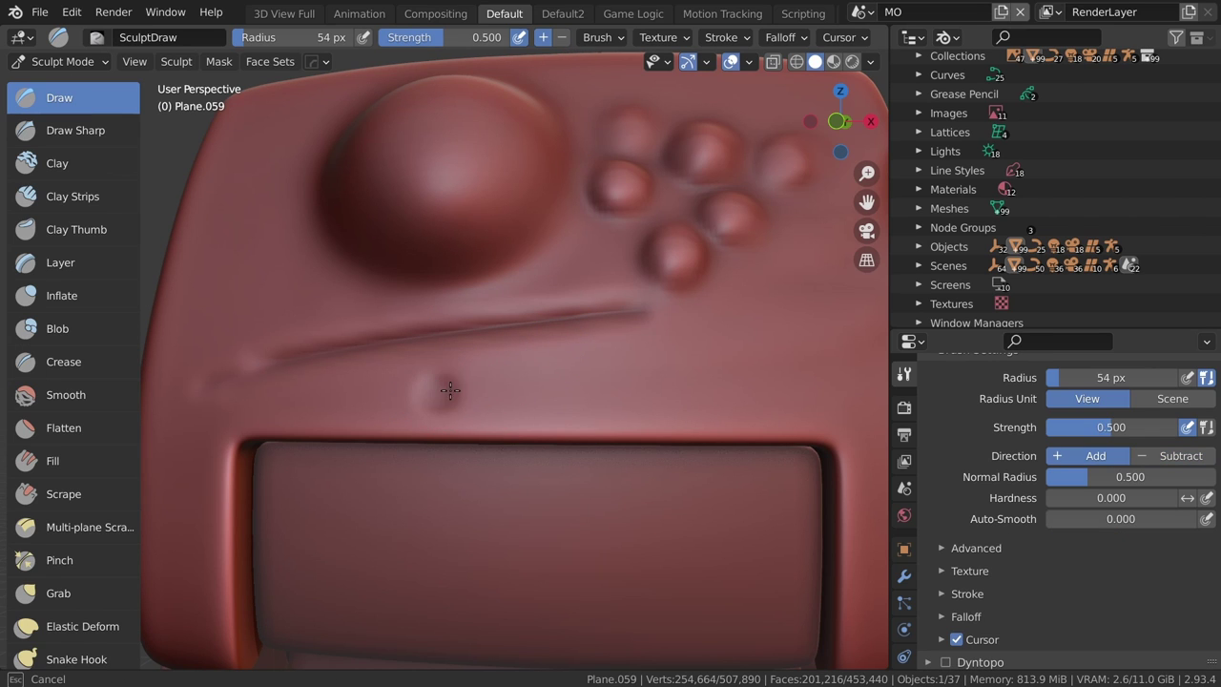
pyautogui.keyDown('ctrl'); pyautogui.moveTo(435, 392); pyautogui.dragTo(780, 340); pyautogui.keyUp('ctrl')
pyautogui.hotkey('ctrl', 'z')
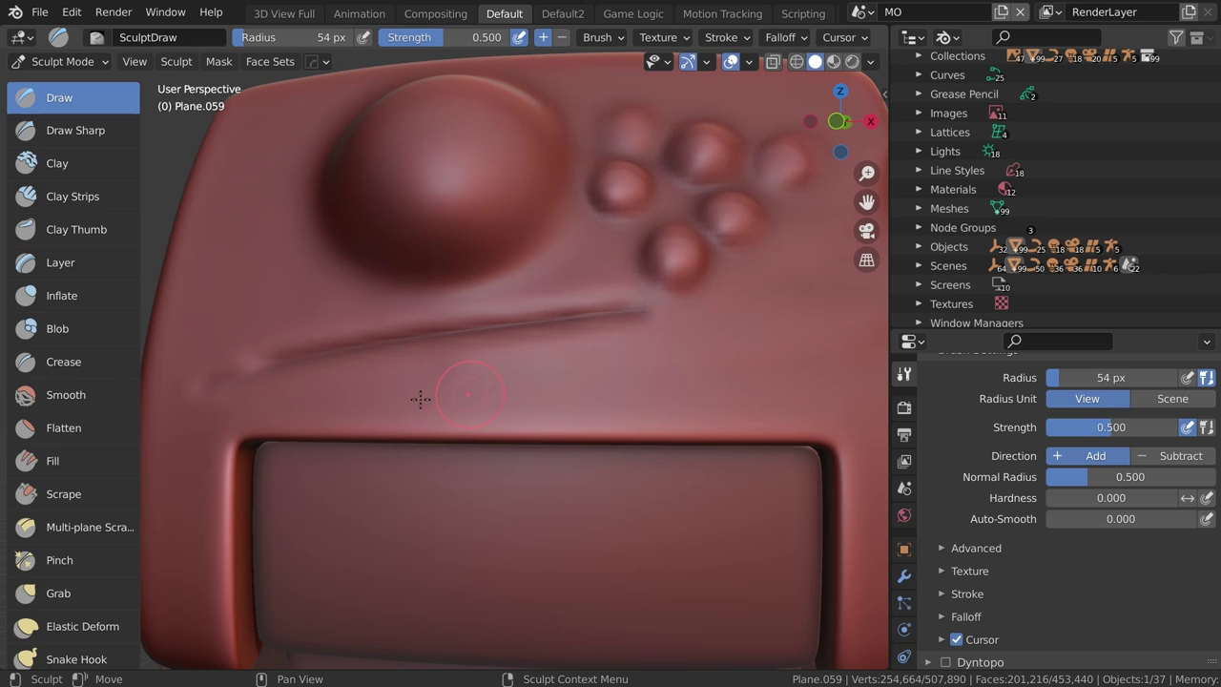
pyautogui.scroll(-2, 86, 449)
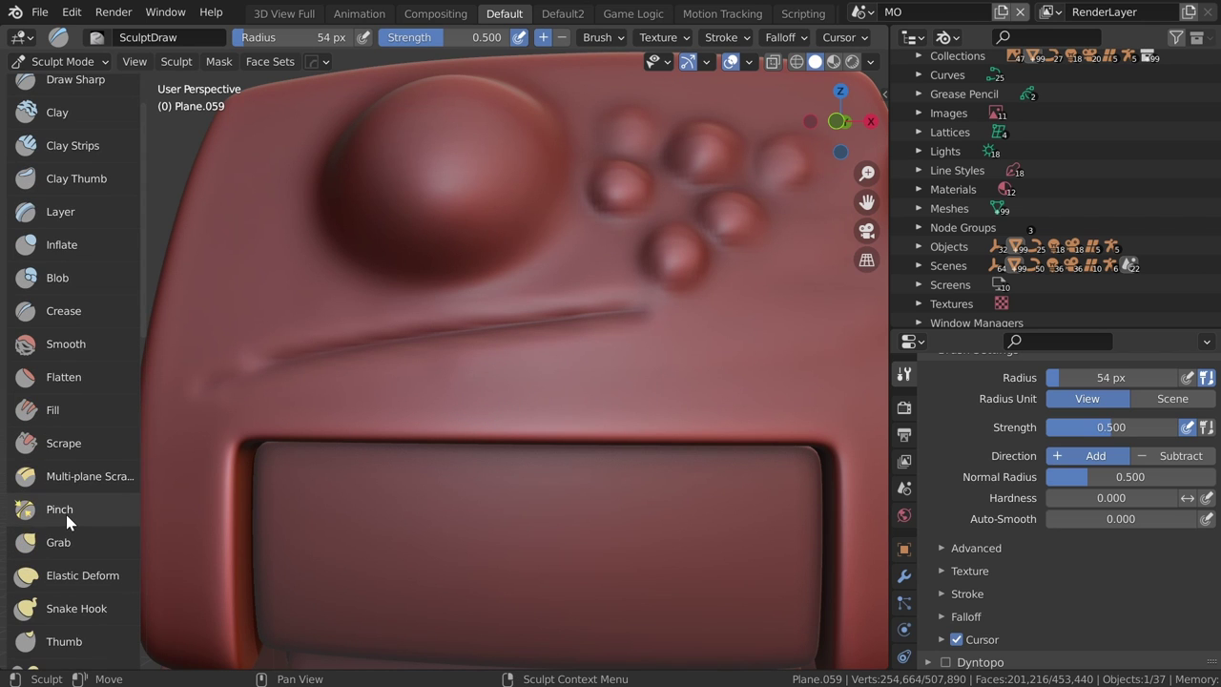
# - Select the Pinch brush and set its radius to 124 px
pyautogui.click(66, 514)
pyautogui.moveTo(394, 437); pyautogui.dragTo(512, 363, button='middle')
pyautogui.press('f')
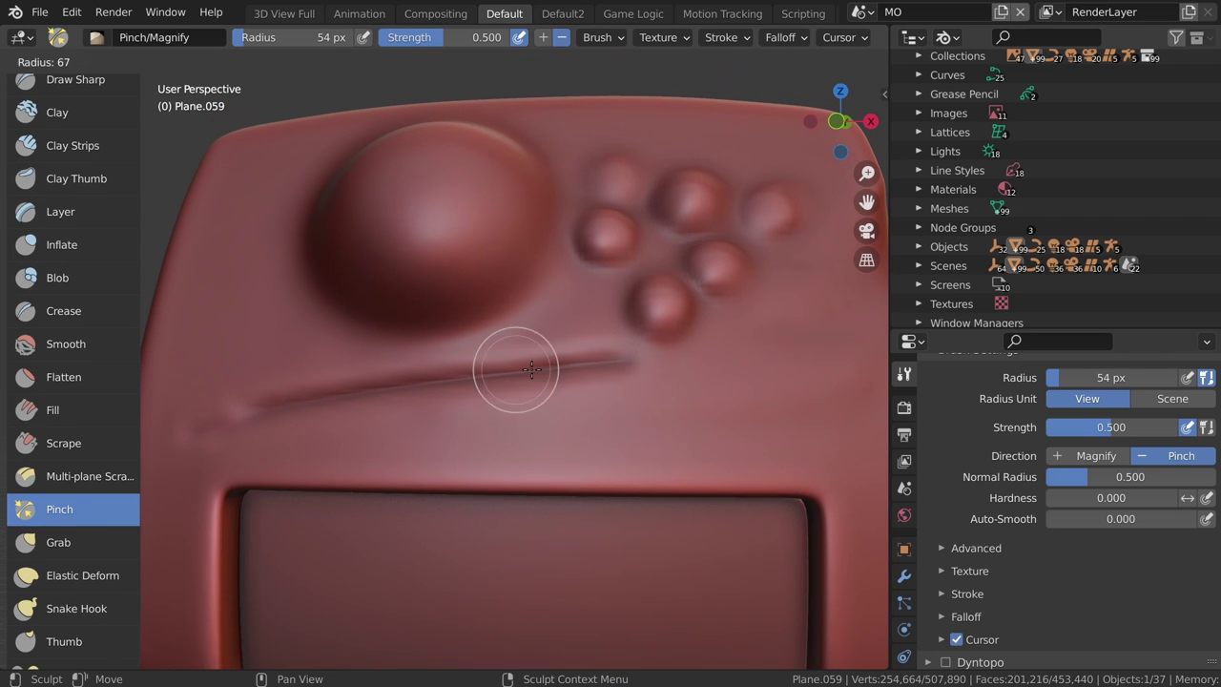
pyautogui.click(531, 360)
pyautogui.scroll(2, 545, 374)
pyautogui.scroll(2, 668, 358)
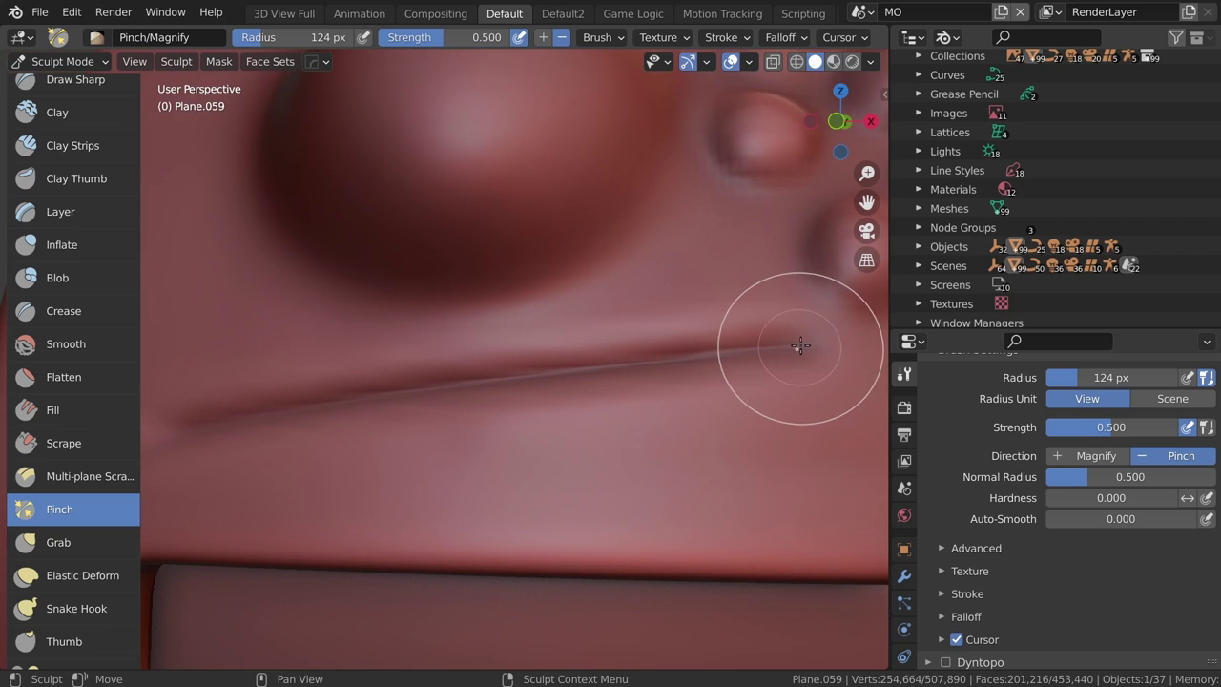
# - Pinch along the long diagonal crease to make the groove sharper and tighter
pyautogui.moveTo(682, 361)
pyautogui.mouseDown()
pyautogui.moveTo(359, 410)
pyautogui.moveTo(735, 357)
pyautogui.moveTo(222, 429)
pyautogui.mouseUp()
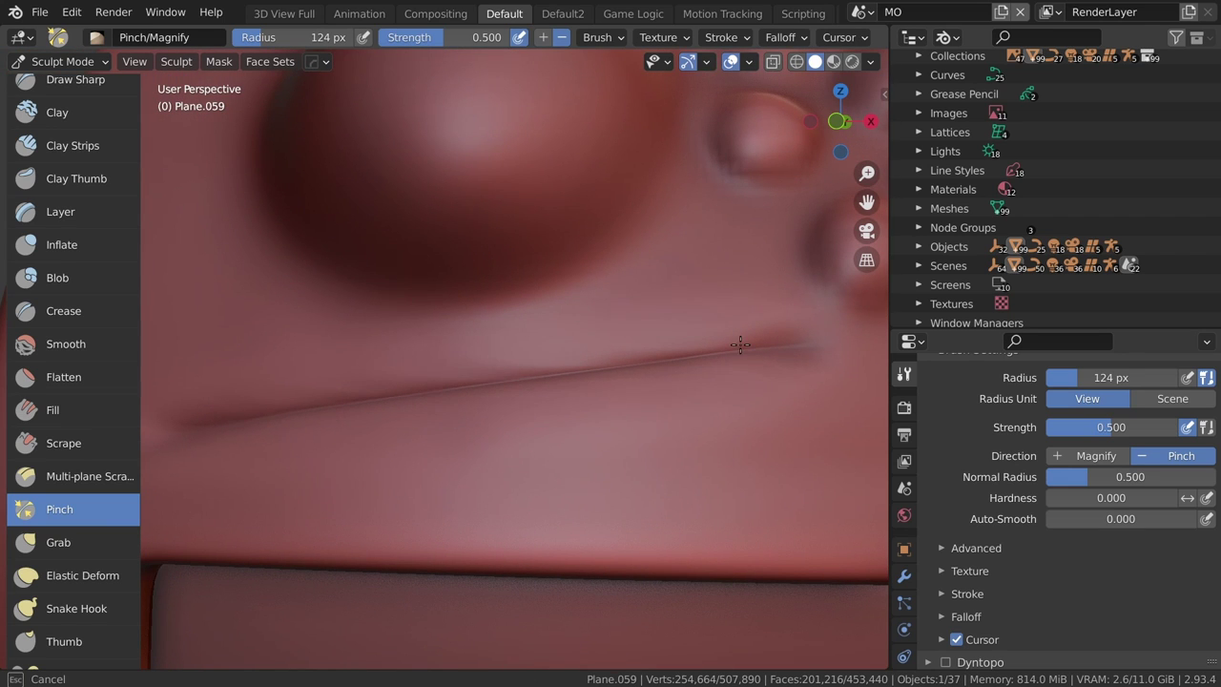
pyautogui.moveTo(741, 346); pyautogui.dragTo(449, 404)
pyautogui.scroll(-2, 458, 391)
pyautogui.scroll(-2, 477, 405)
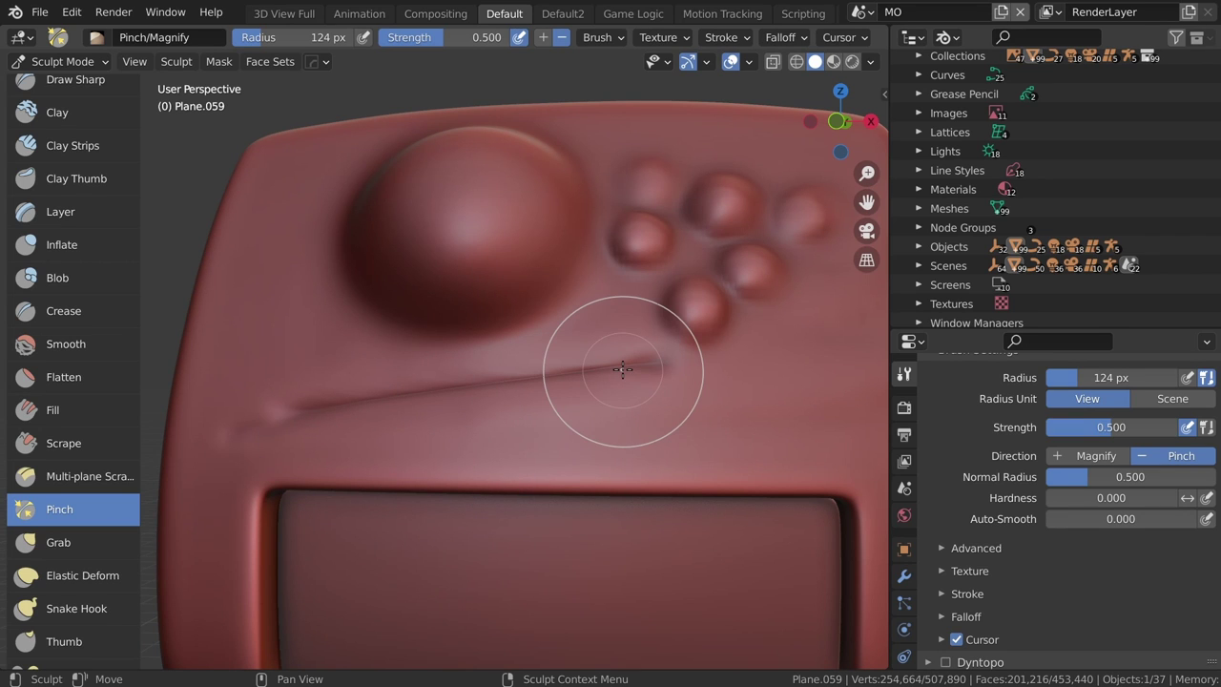
# - Set the Crease brush to 57 px, try grooves below the main line, then undo them
pyautogui.click(67, 310)
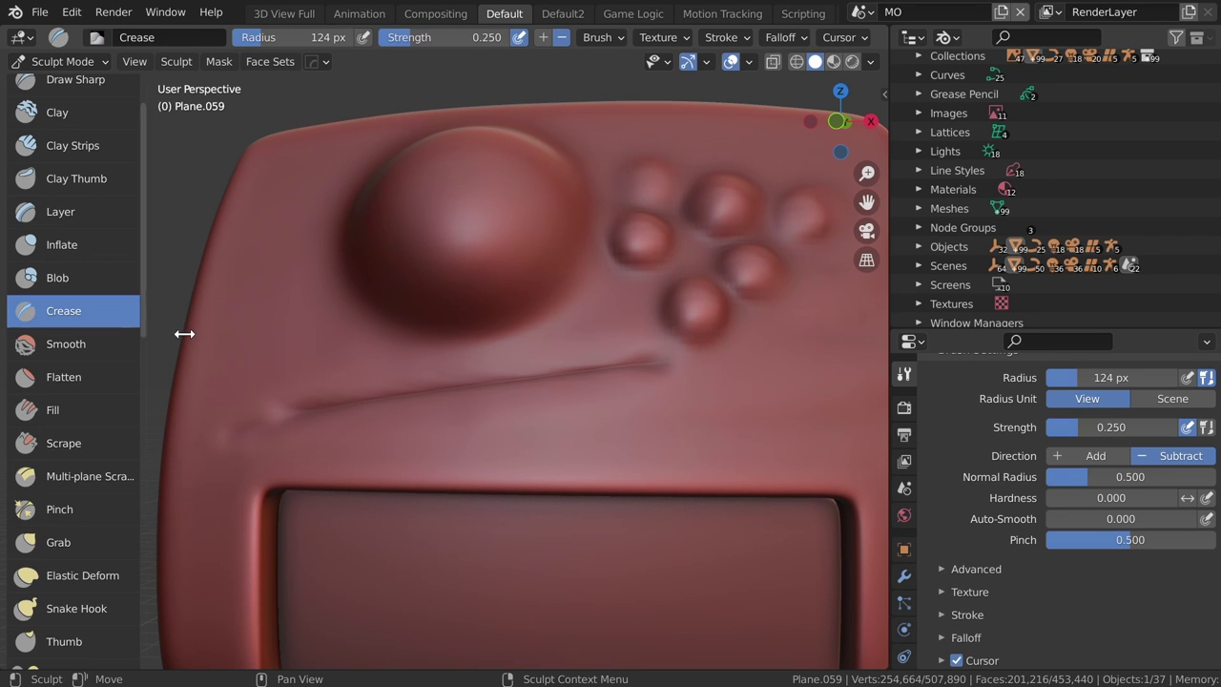
pyautogui.press('f')
pyautogui.click(499, 430)
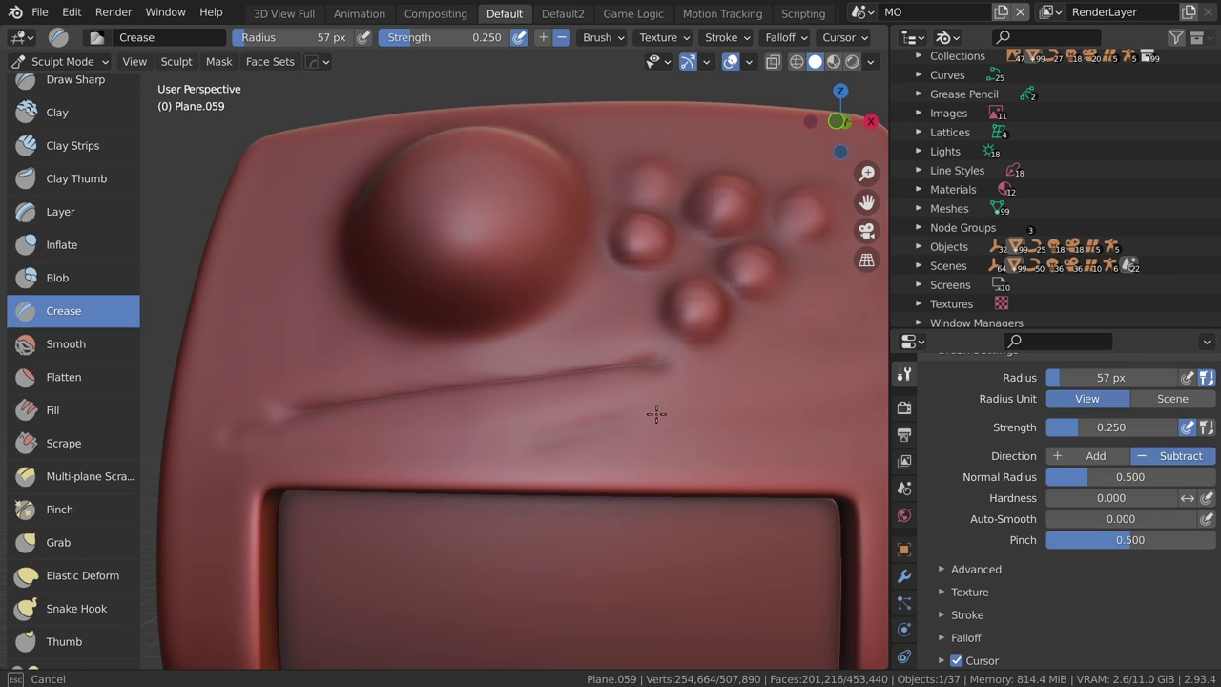
pyautogui.moveTo(731, 412)
pyautogui.mouseDown()
pyautogui.moveTo(589, 437)
pyautogui.moveTo(857, 340)
pyautogui.mouseUp()
pyautogui.moveTo(746, 392); pyautogui.dragTo(806, 340)
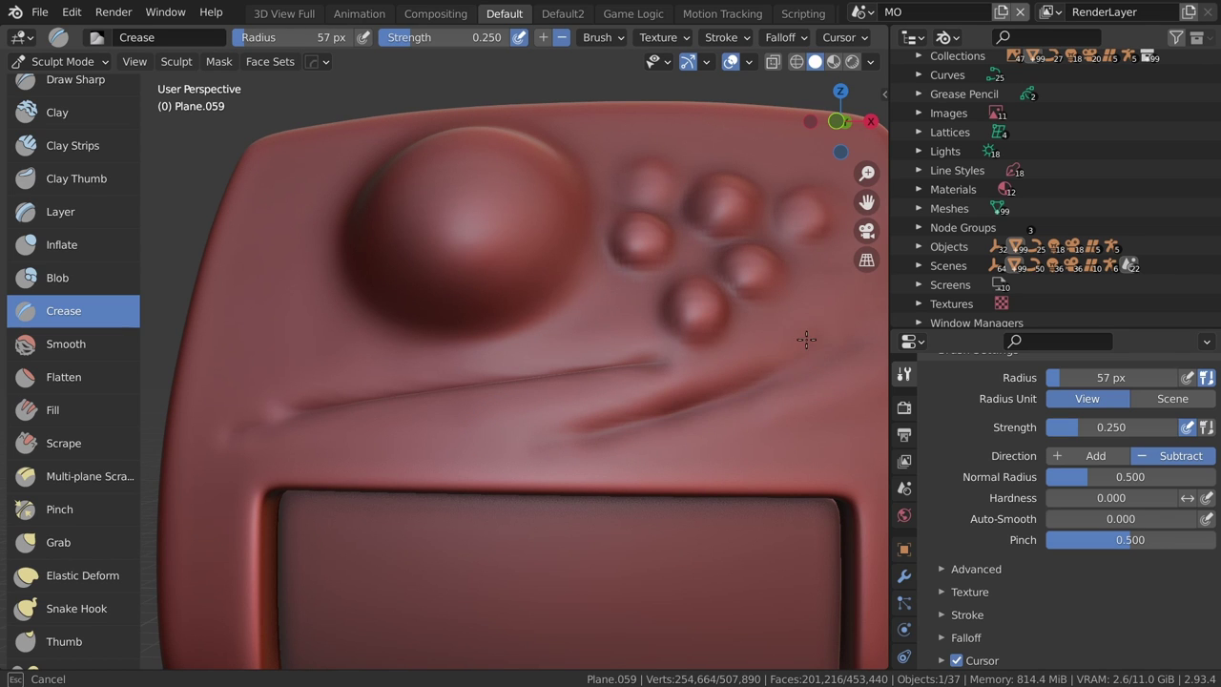
pyautogui.moveTo(763, 378); pyautogui.dragTo(385, 446)
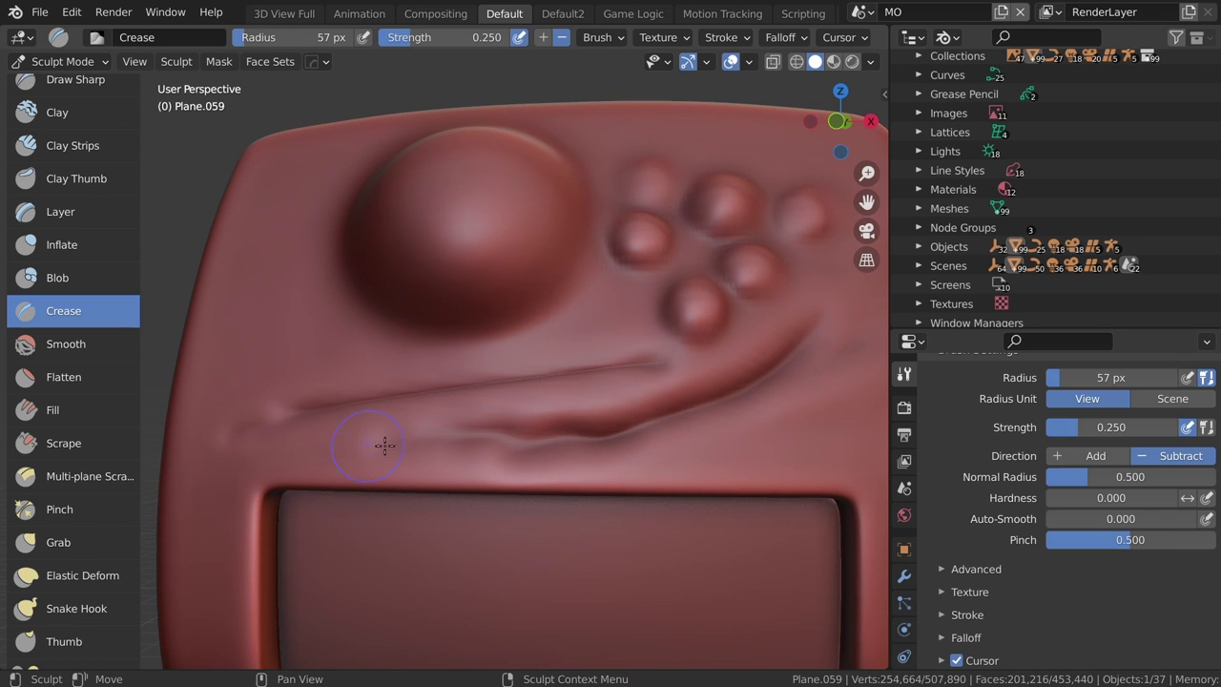
pyautogui.keyDown('shift'); pyautogui.moveTo(507, 253); pyautogui.dragTo(483, 333, button='middle'); pyautogui.keyUp('shift')
pyautogui.moveTo(718, 380)
pyautogui.mouseDown()
pyautogui.moveTo(694, 406)
pyautogui.moveTo(499, 444)
pyautogui.moveTo(353, 444)
pyautogui.moveTo(367, 449)
pyautogui.mouseUp()
pyautogui.hotkey('ctrl', 'z')
pyautogui.hotkey('ctrl', 'z')
# - Crease a subtle line along the corner edge of the rectangular recess
pyautogui.scroll(2, 478, 358)
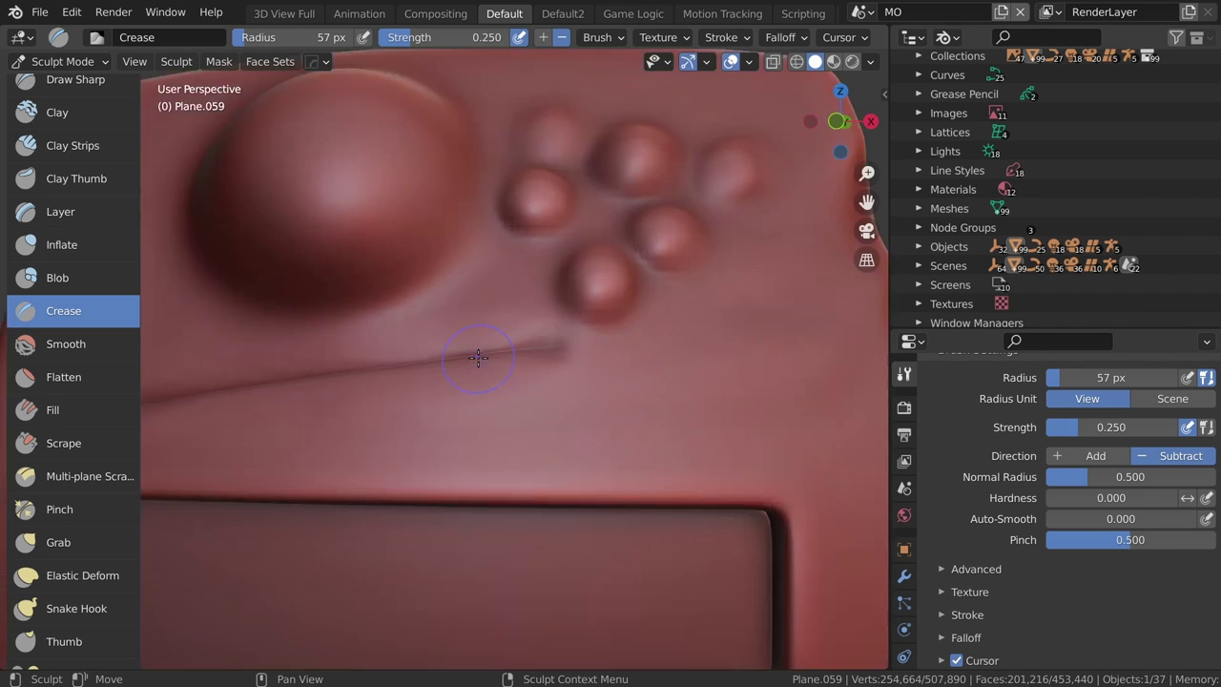
pyautogui.moveTo(478, 358)
pyautogui.mouseDown(button='middle')
pyautogui.moveTo(608, 474)
pyautogui.moveTo(648, 362)
pyautogui.mouseUp(button='middle')
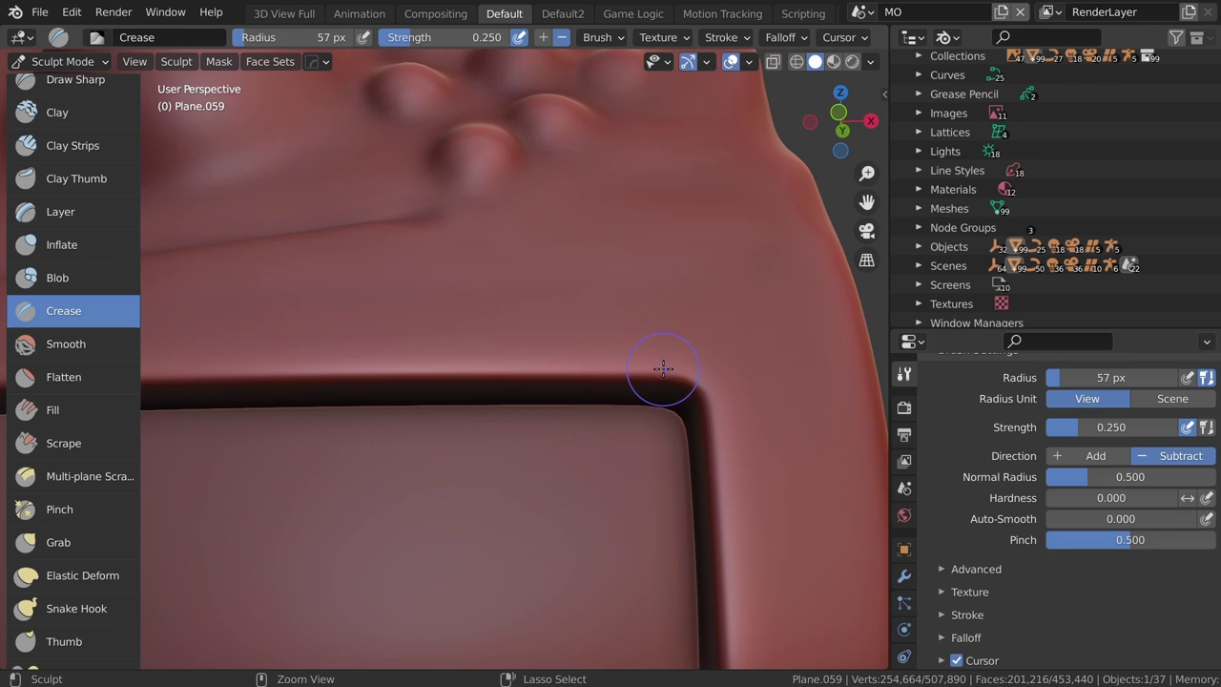
pyautogui.moveTo(663, 369); pyautogui.dragTo(628, 368)
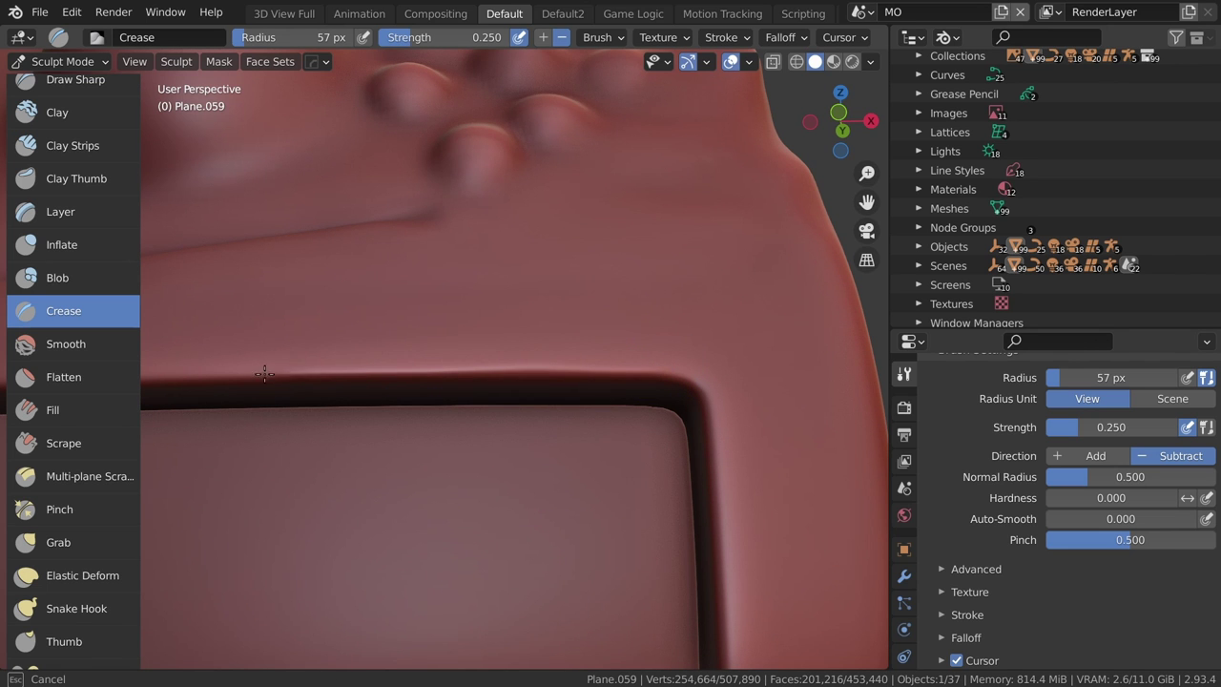
pyautogui.moveTo(264, 373)
pyautogui.mouseDown(button='middle')
pyautogui.moveTo(771, 352)
pyautogui.moveTo(439, 344)
pyautogui.mouseUp(button='middle')
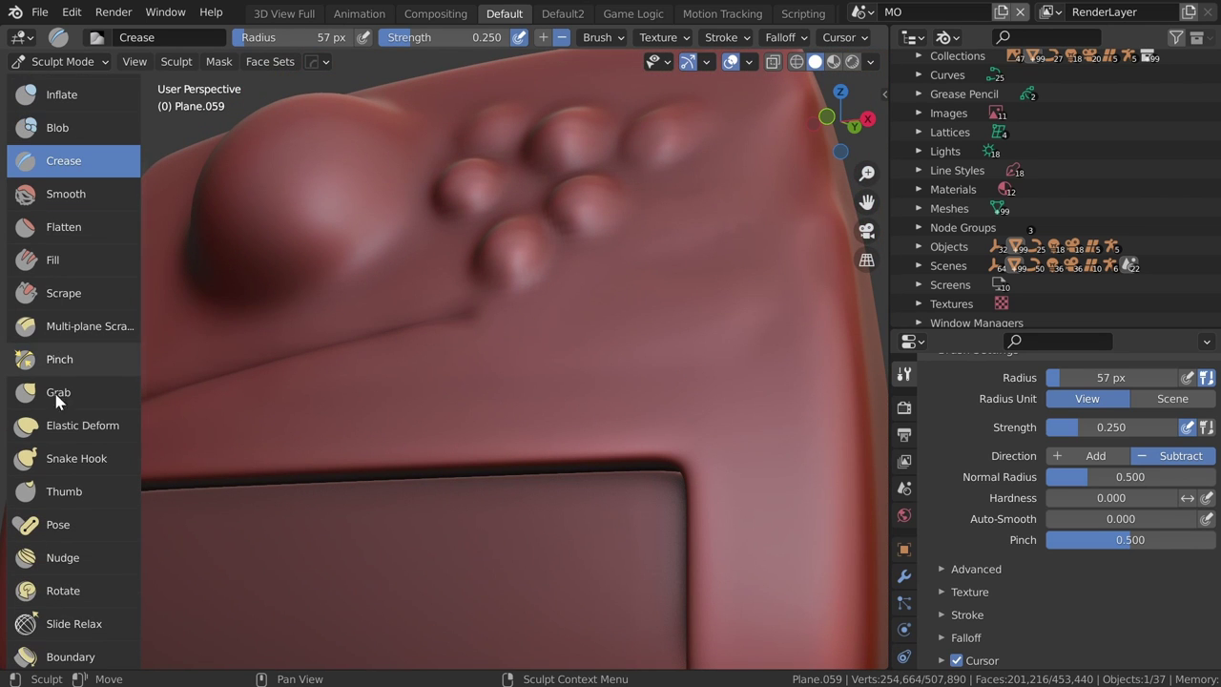
# - Select the Grab brush at 329 px and tug the console's upper-right corner
pyautogui.click(69, 398)
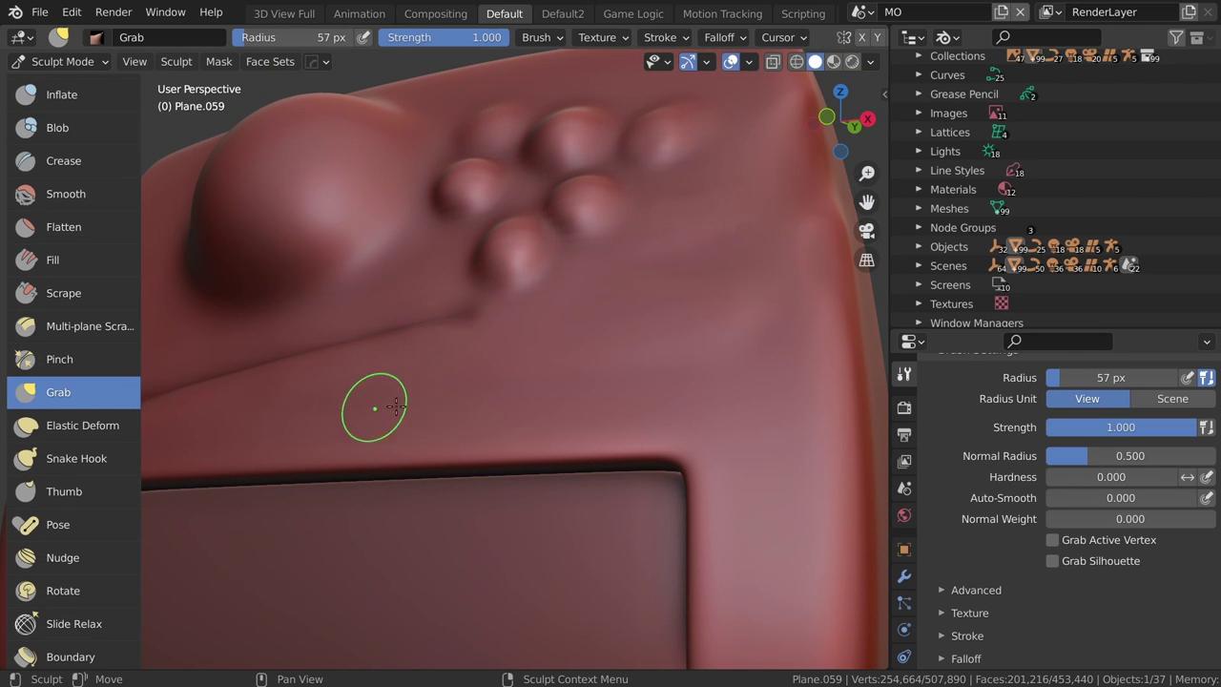
pyautogui.press('f')
pyautogui.click(559, 349)
pyautogui.scroll(-4, 560, 344)
pyautogui.moveTo(559, 340); pyautogui.dragTo(635, 365, button='middle')
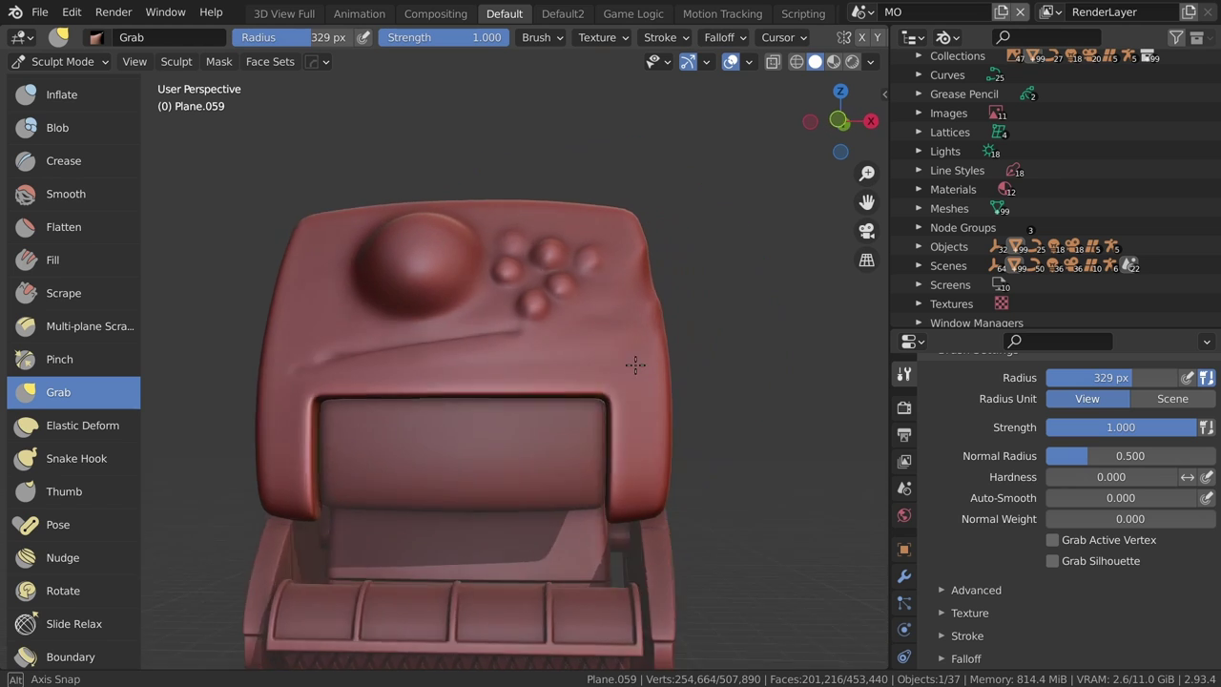
pyautogui.scroll(2, 591, 334)
pyautogui.scroll(2, 563, 296)
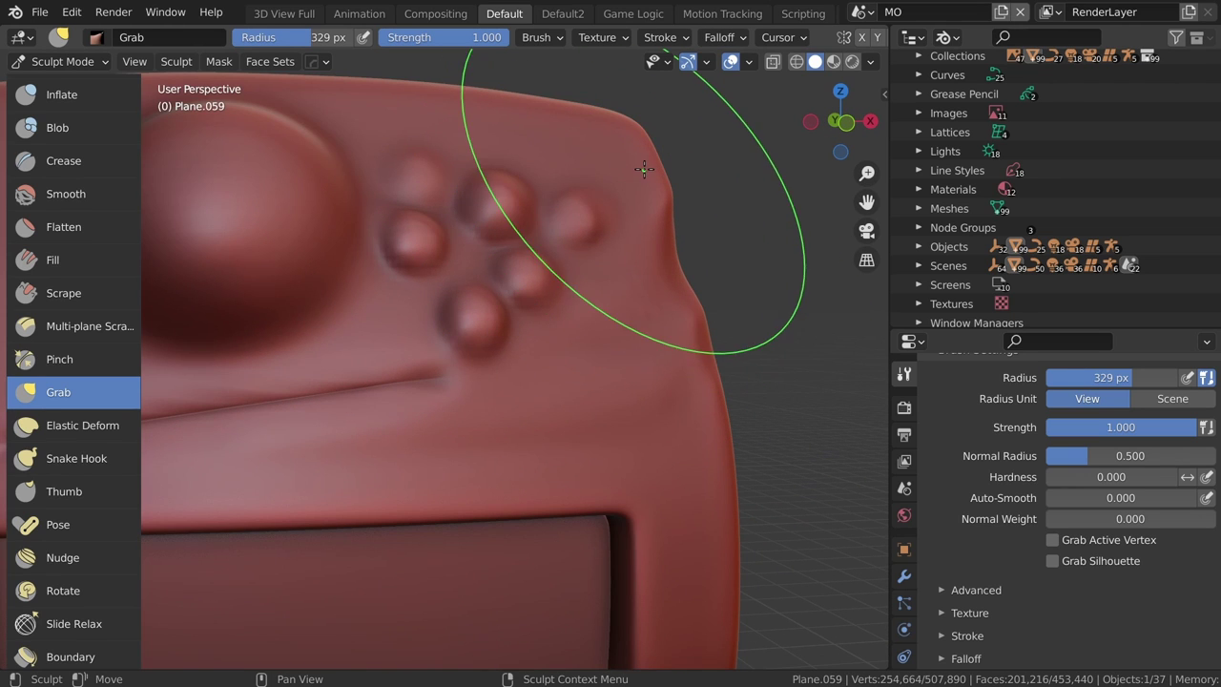
pyautogui.moveTo(644, 169)
pyautogui.mouseDown()
pyautogui.moveTo(679, 153)
pyautogui.moveTo(676, 172)
pyautogui.mouseUp()
pyautogui.scroll(-3, 647, 304)
# - Enlarge the Grab brush to 424 px, pull the left half and dome outward, reshape the right side
pyautogui.press('f')
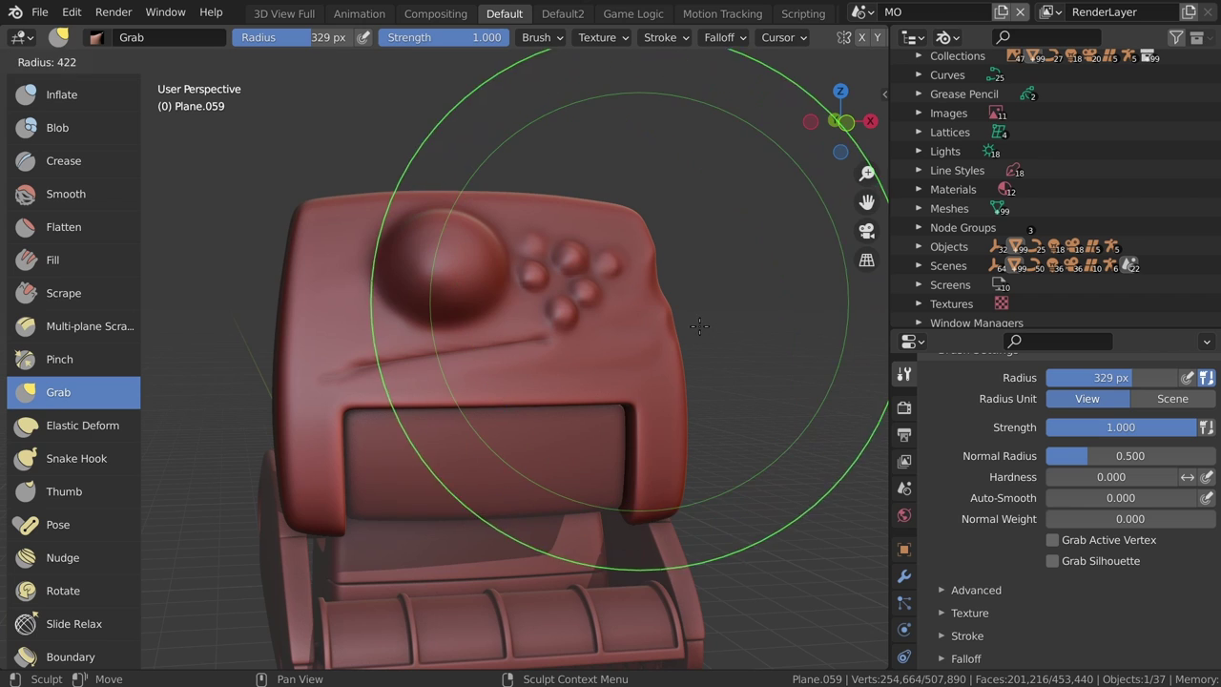
pyautogui.click(699, 326)
pyautogui.hotkey('ctrl', 'z')
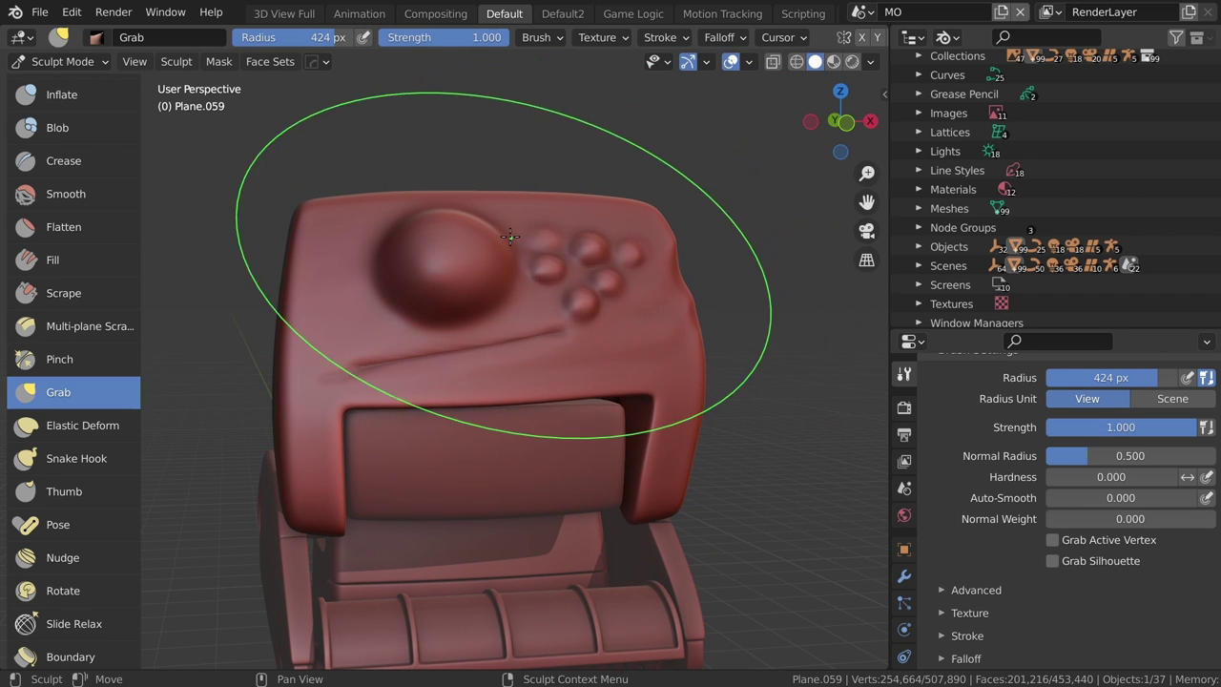
pyautogui.moveTo(511, 237)
pyautogui.mouseDown()
pyautogui.moveTo(278, 339)
pyautogui.moveTo(275, 395)
pyautogui.mouseUp()
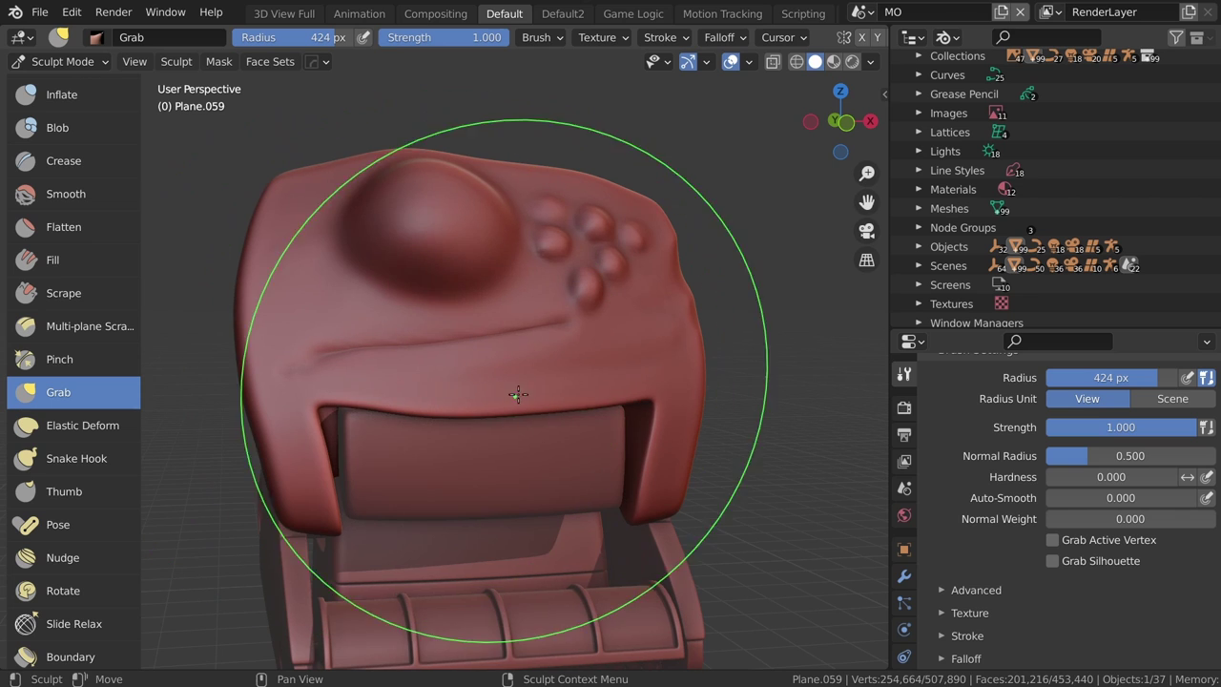
pyautogui.moveTo(518, 394); pyautogui.dragTo(627, 419)
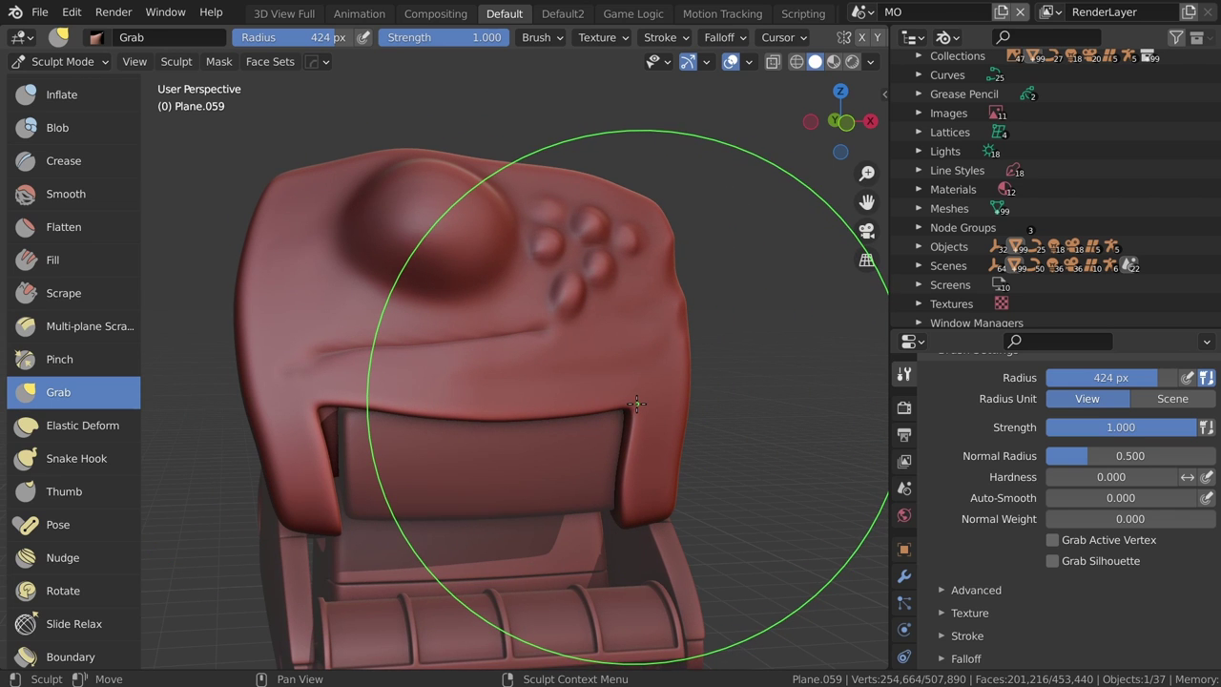
pyautogui.click(904, 577)
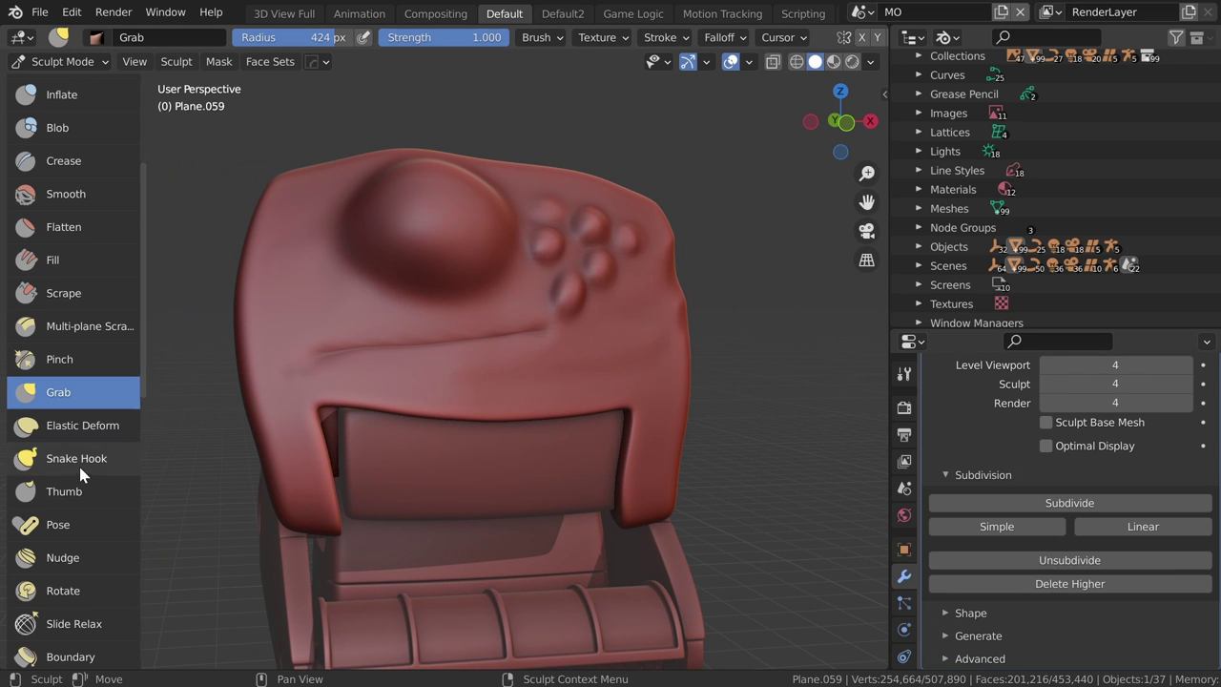
# - Shrink the Snake Hook brush to 94 px and undo the trial tentacle pulled from the side
pyautogui.press('f')
pyautogui.click(572, 372)
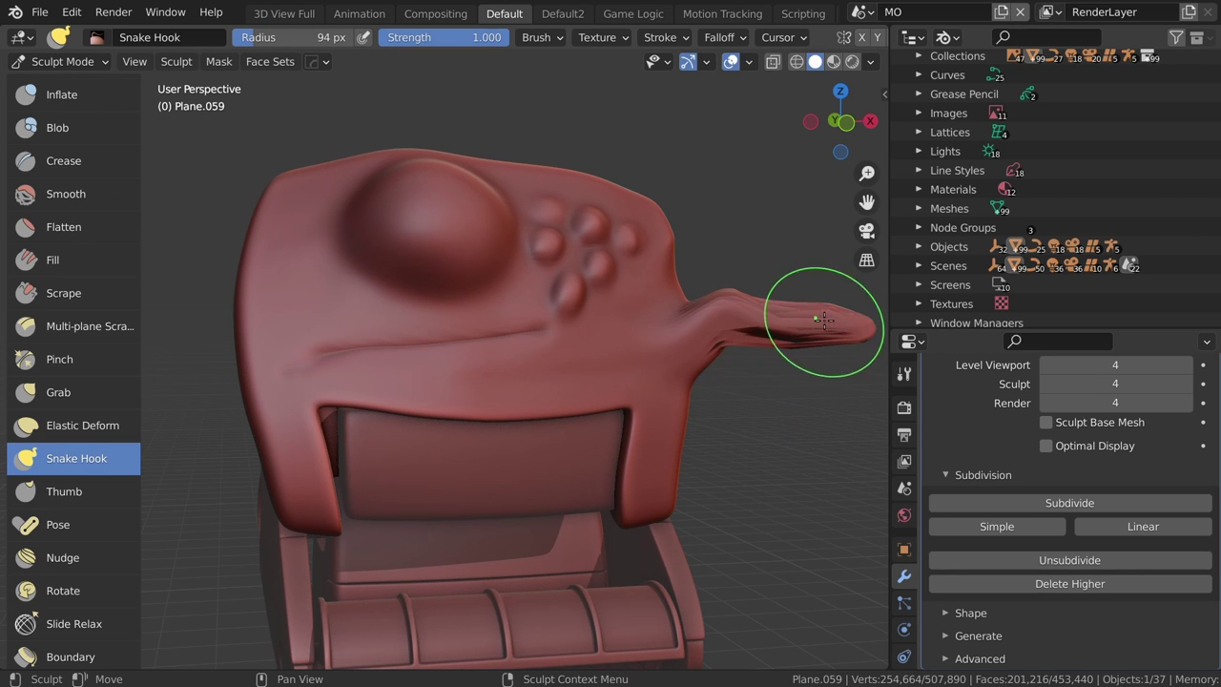
pyautogui.scroll(4, 822, 320)
pyautogui.keyDown('shift'); pyautogui.moveTo(823, 319); pyautogui.dragTo(468, 316, button='middle'); pyautogui.keyUp('shift')
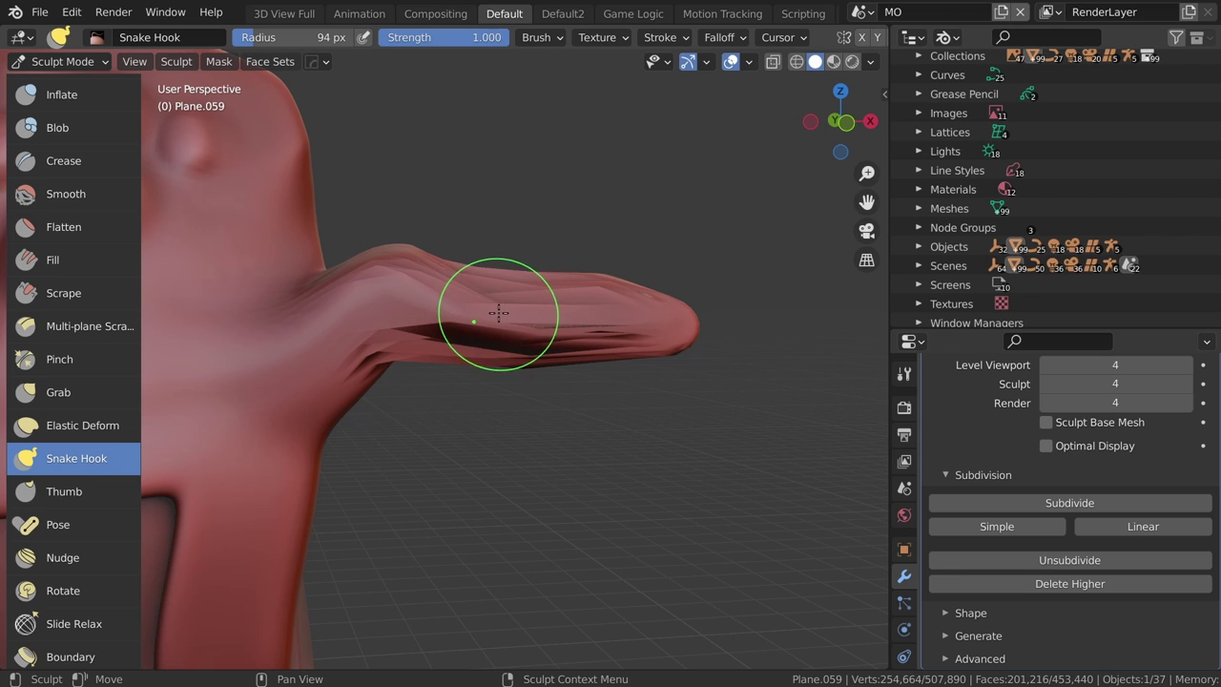
pyautogui.hotkey('ctrl', 'z')
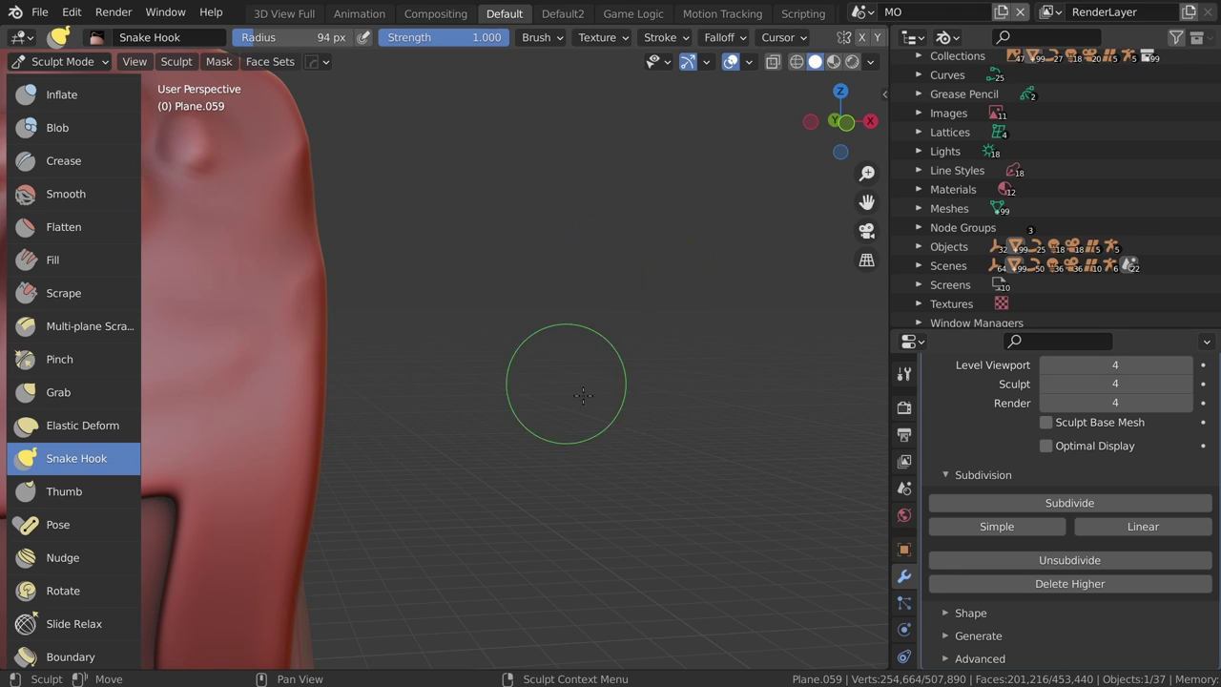
pyautogui.scroll(3, 1005, 450)
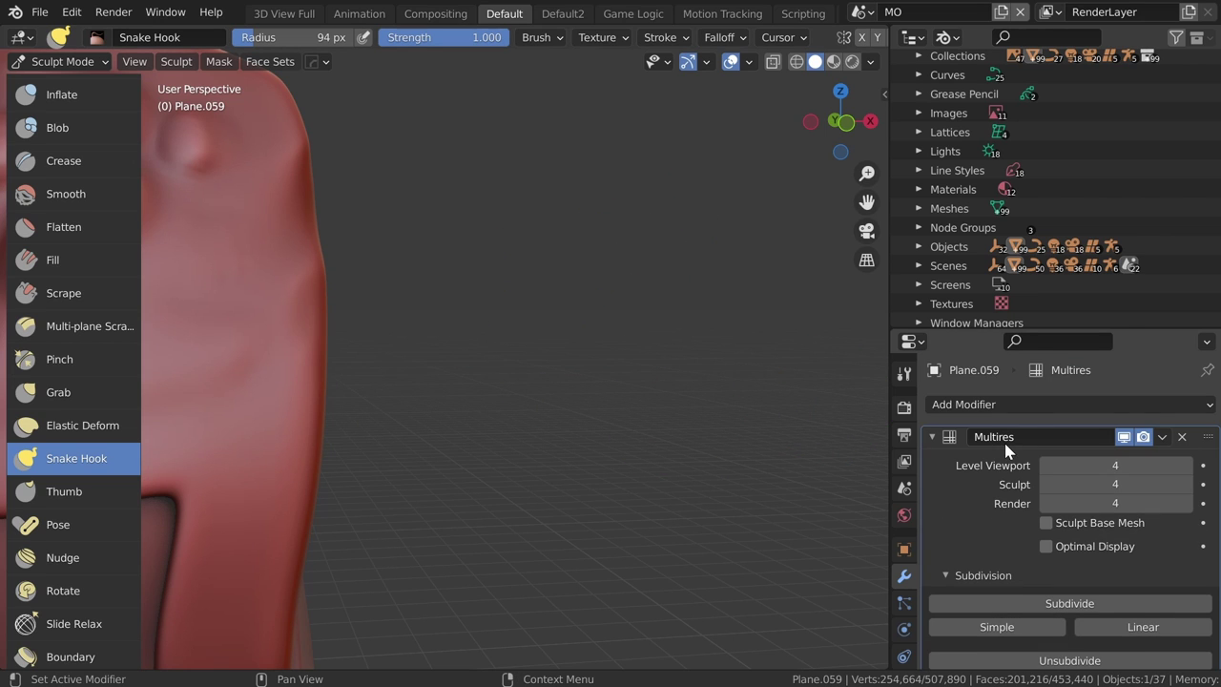
# - Return to Object Mode and apply the Multires modifier, baking the sculpt into a 454,988-vertex mesh
pyautogui.click(1163, 437)
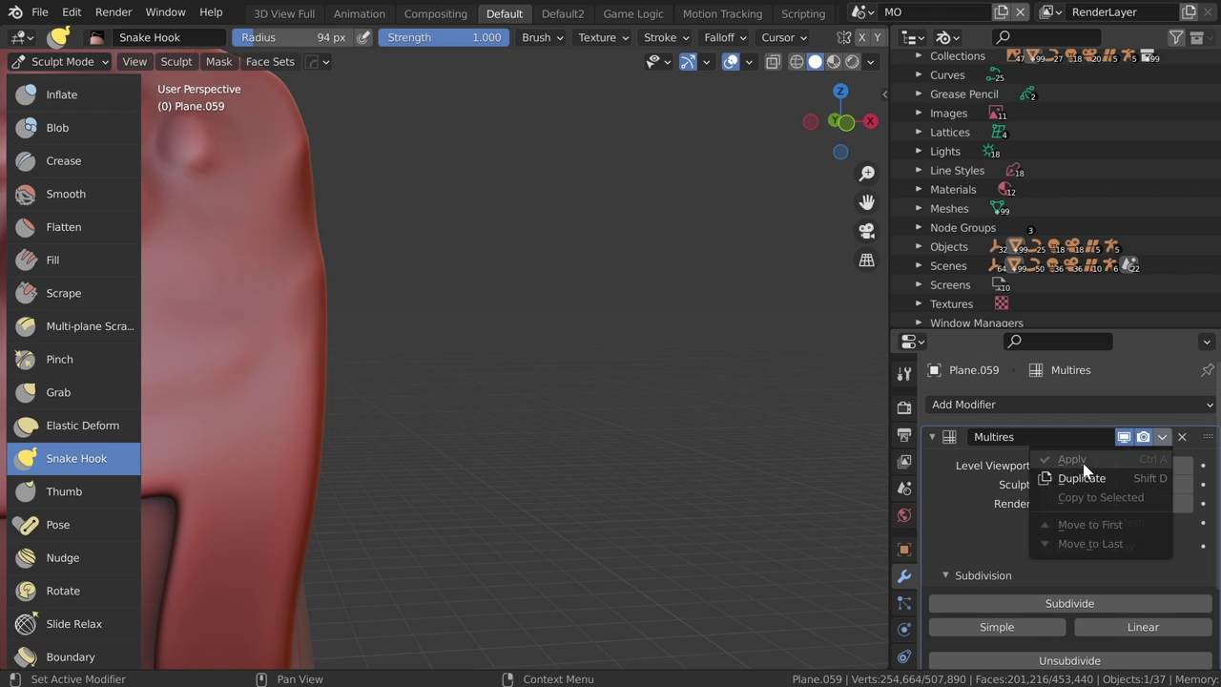
pyautogui.hotkey('ctrl', 'Tab')
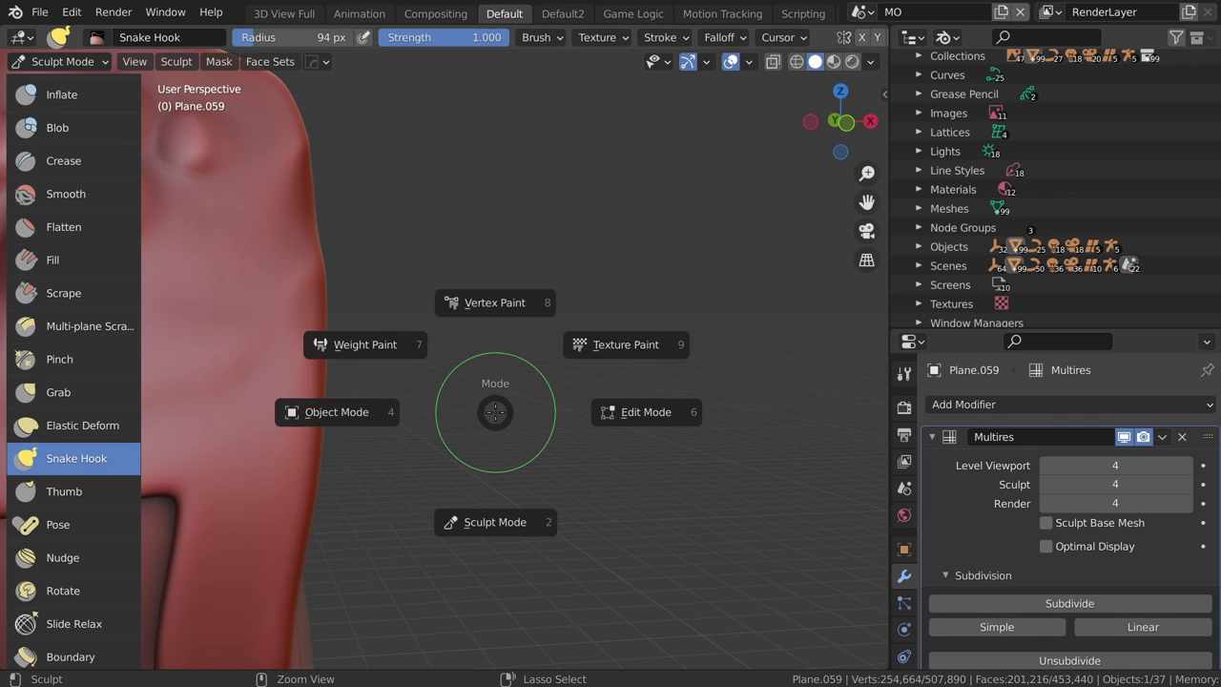
pyautogui.click(322, 419)
pyautogui.click(1163, 437)
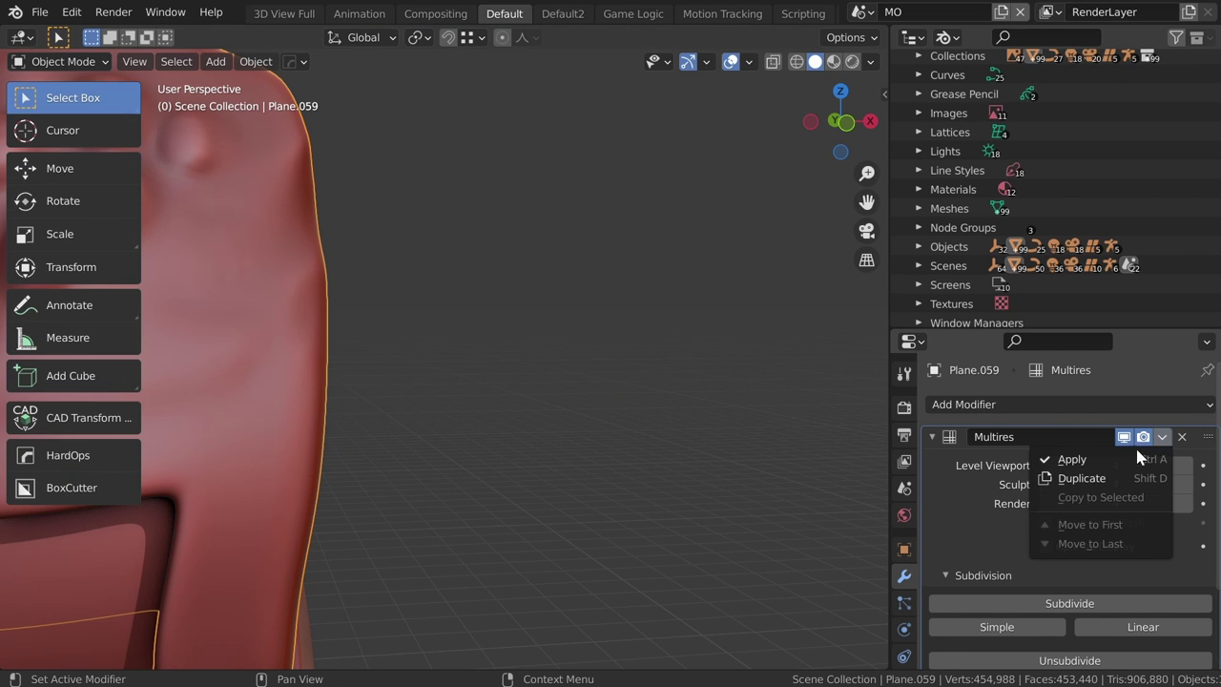
pyautogui.click(1072, 460)
pyautogui.moveTo(344, 482)
pyautogui.mouseDown(button='middle')
pyautogui.moveTo(596, 453)
pyautogui.moveTo(535, 447)
pyautogui.moveTo(616, 416)
pyautogui.mouseUp(button='middle')
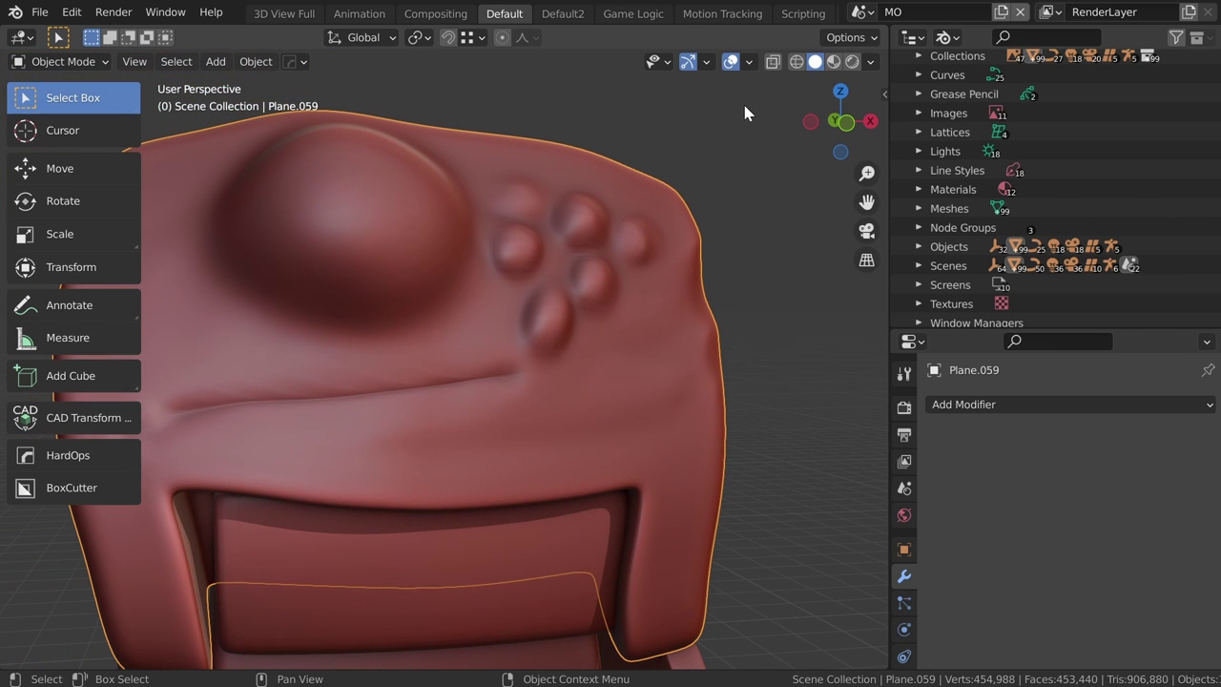
# - Put the console back into Sculpt Mode with Dyntopo enabled
pyautogui.hotkey('ctrl', 'Tab')
pyautogui.click(657, 286)
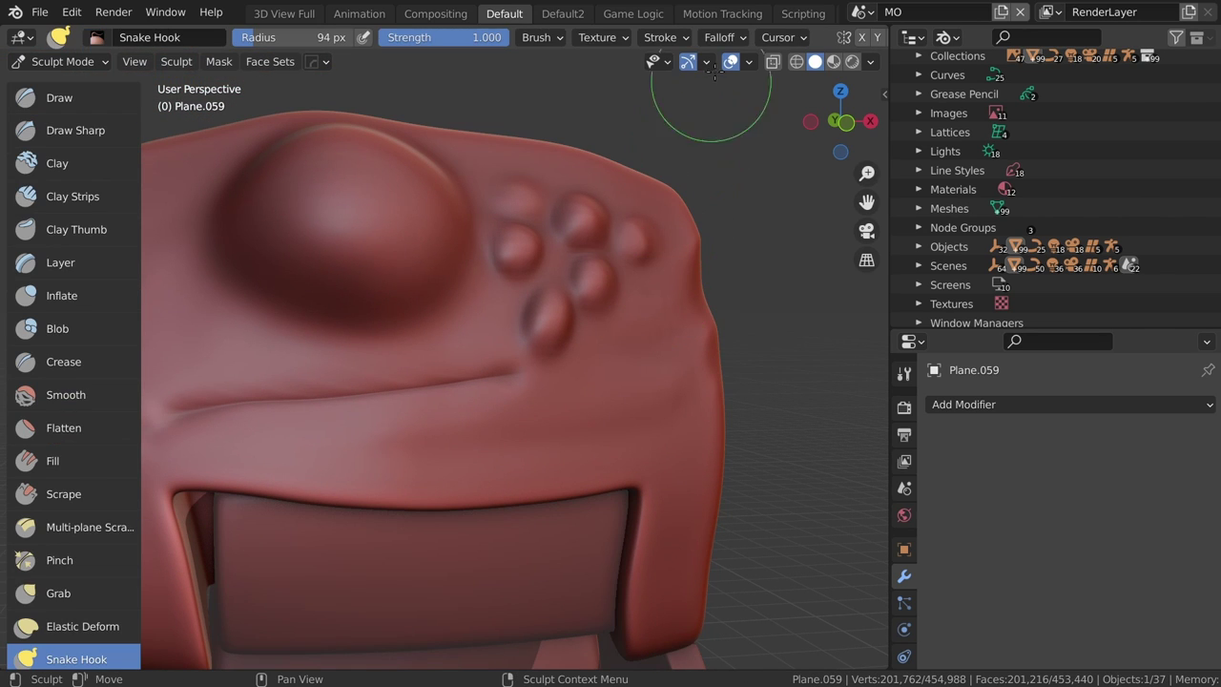
pyautogui.scroll(-5, 856, 40)
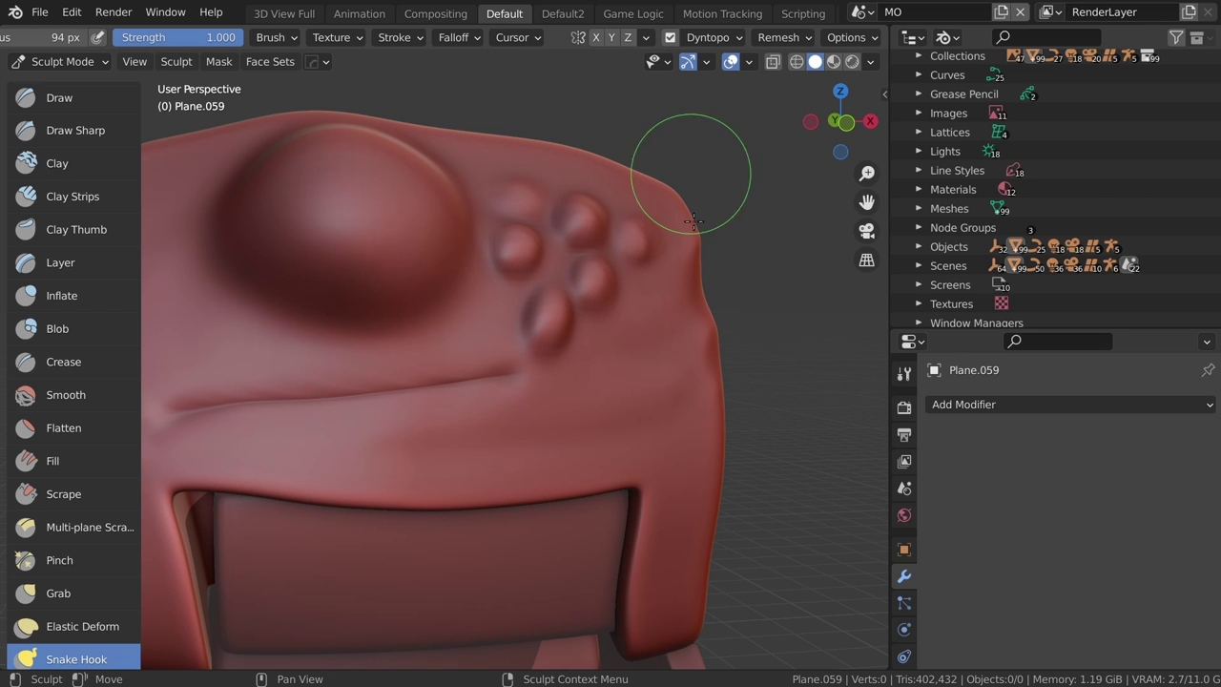
pyautogui.keyDown('shift'); pyautogui.moveTo(658, 408); pyautogui.dragTo(559, 341, button='middle'); pyautogui.keyUp('shift')
pyautogui.scroll(-5, 48, 468)
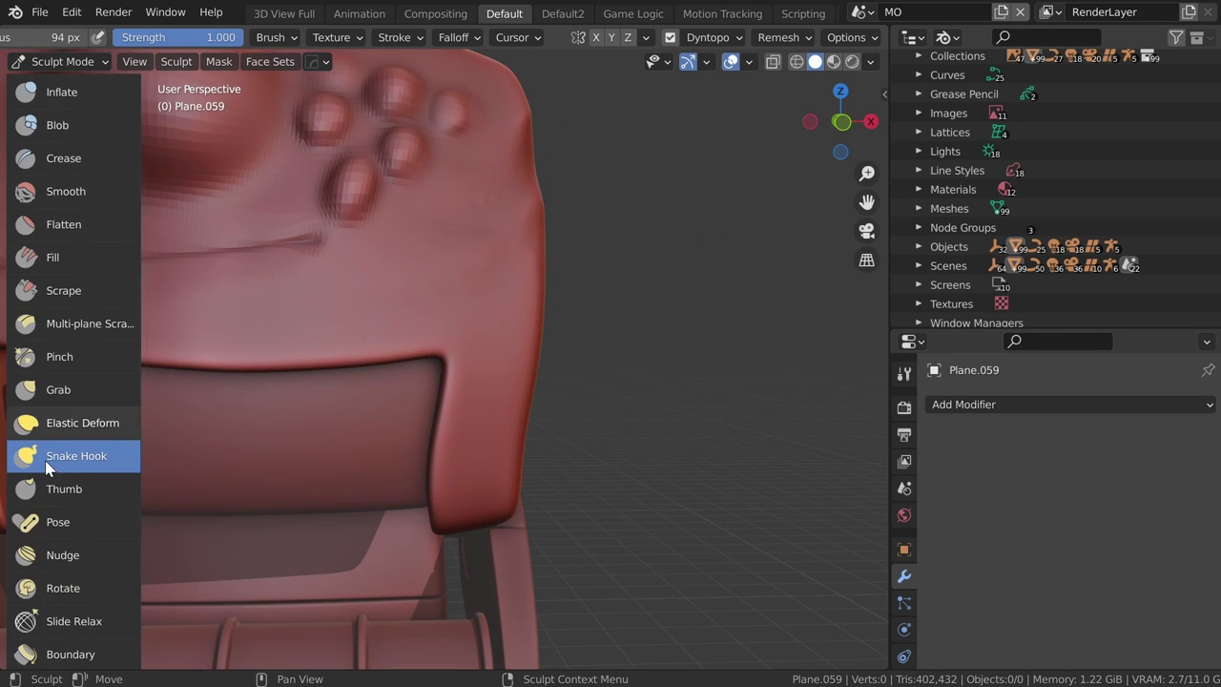
# - Raise the Snake Hook radius to 304 px and undo a jagged trial pull of the edge
pyautogui.press('f')
pyautogui.click(544, 250)
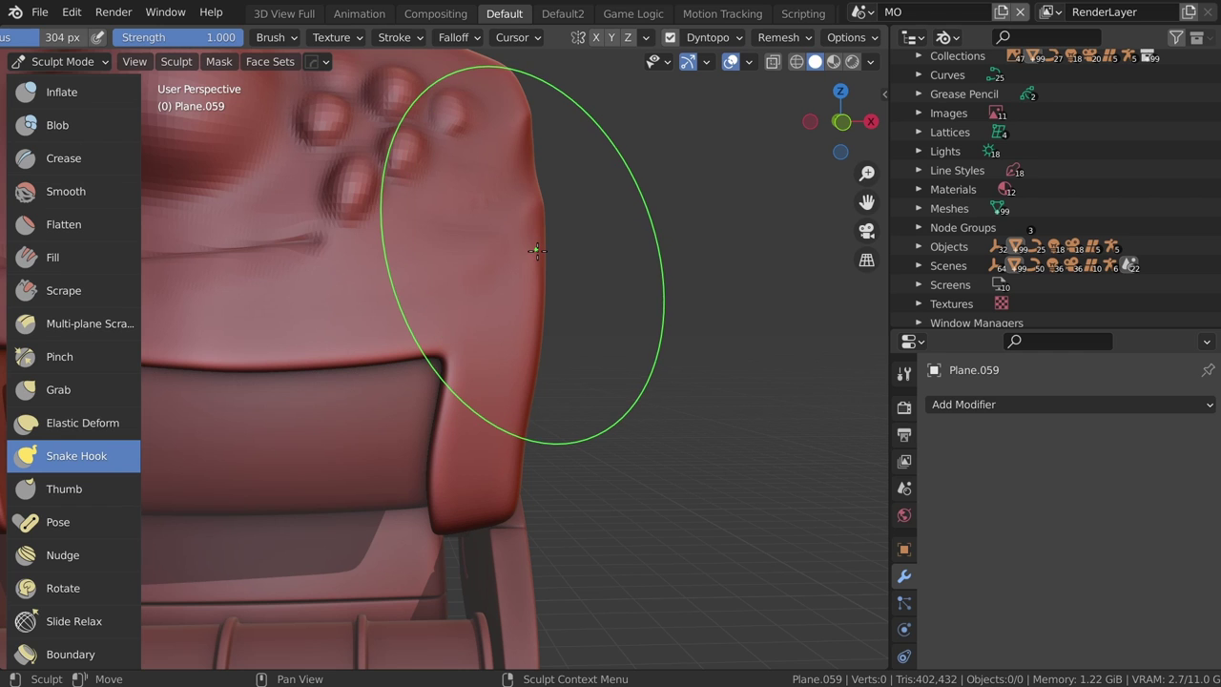
pyautogui.moveTo(536, 250); pyautogui.dragTo(671, 268)
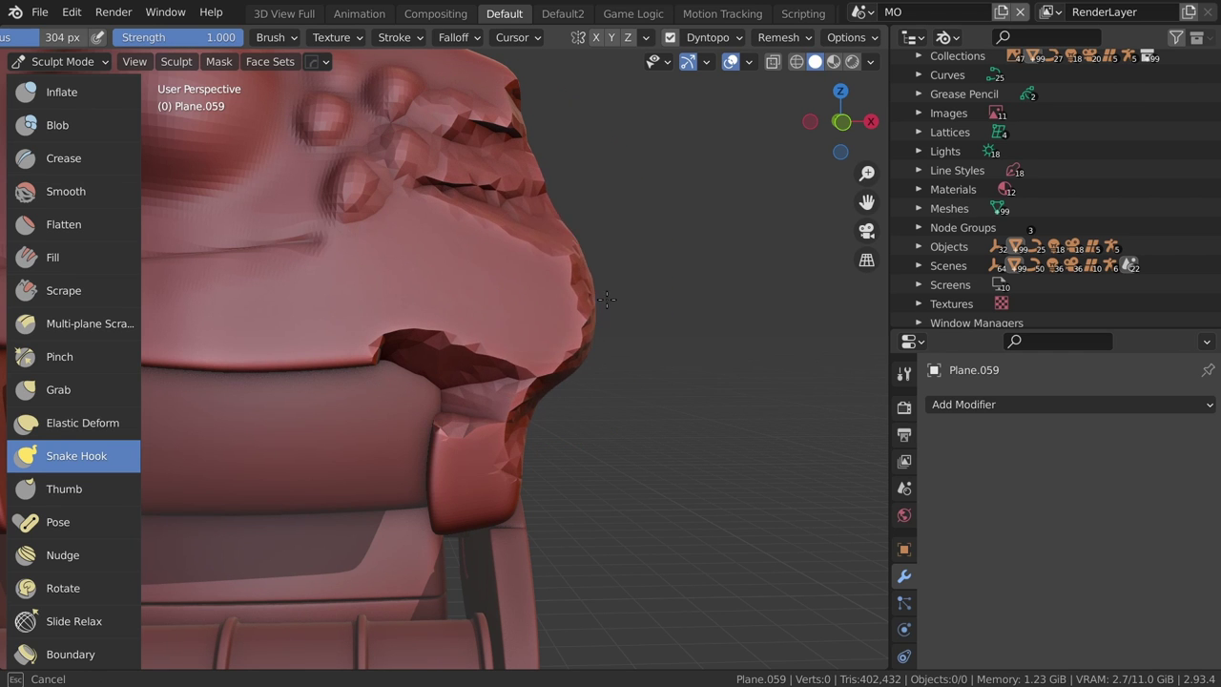
pyautogui.hotkey('ctrl', 'z')
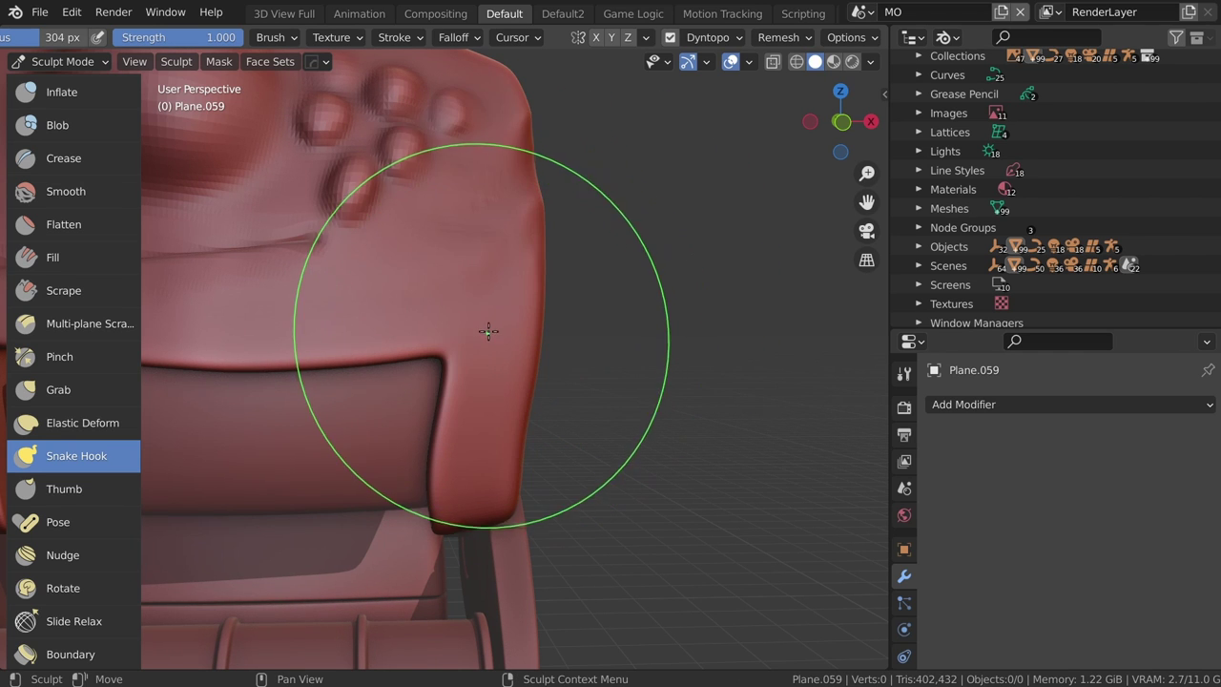
pyautogui.moveTo(538, 258); pyautogui.dragTo(579, 333, button='middle')
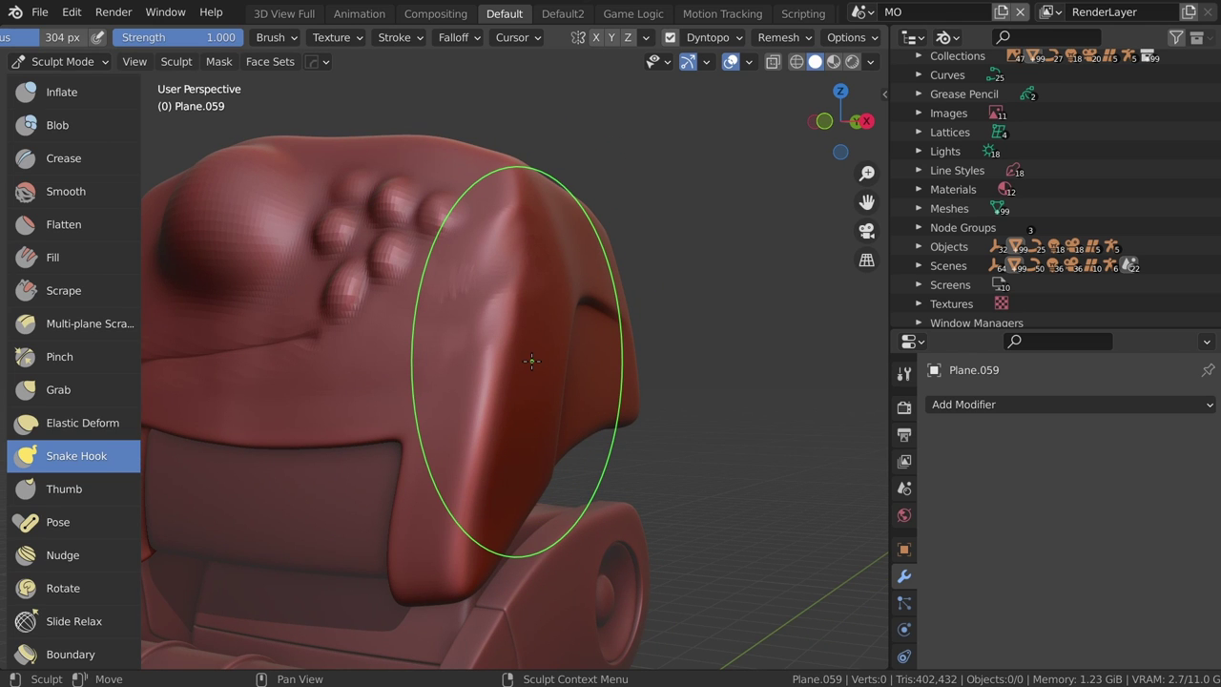
pyautogui.moveTo(531, 361); pyautogui.dragTo(537, 354, button='middle')
pyautogui.scroll(3, 393, 324)
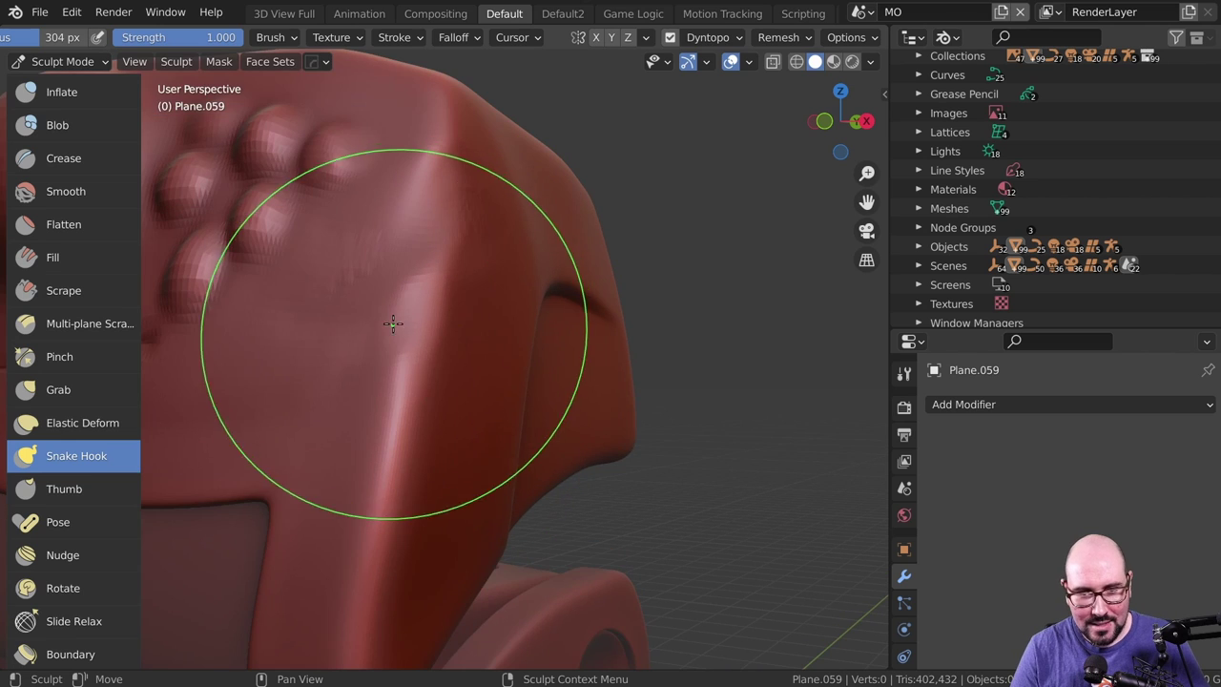
pyautogui.scroll(3, 585, 307)
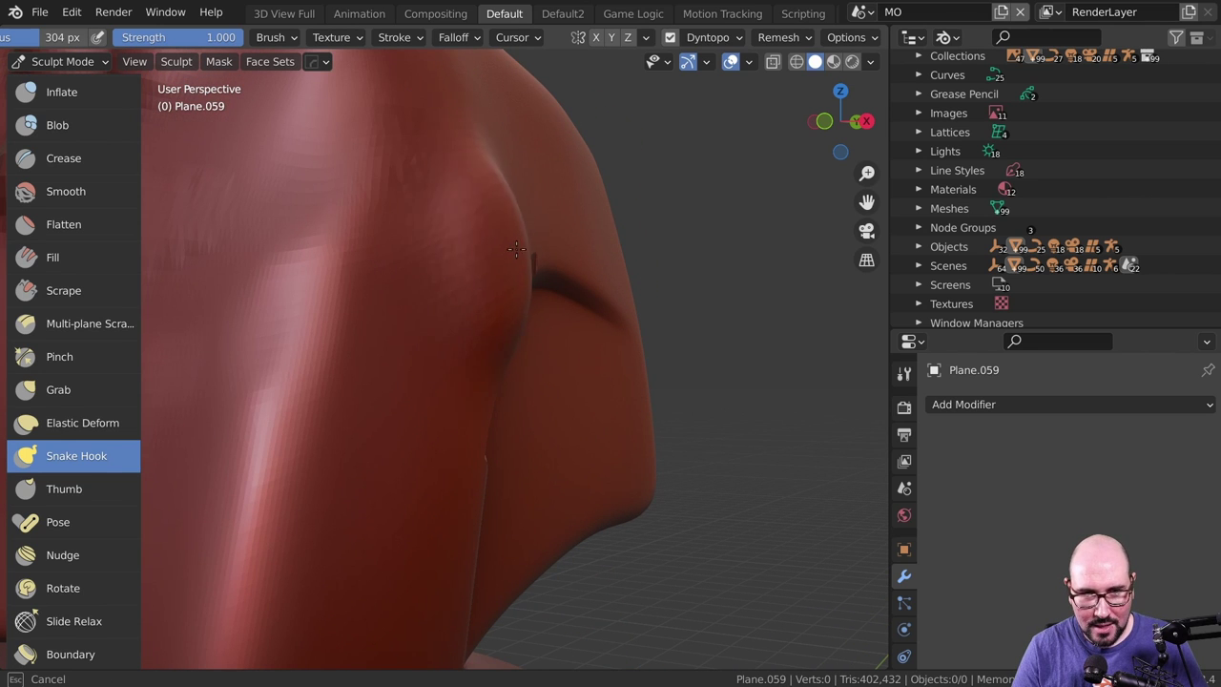
# - Pull a long tentacle out of the console's side with Snake Hook
pyautogui.moveTo(515, 249)
pyautogui.mouseDown()
pyautogui.moveTo(696, 172)
pyautogui.moveTo(906, 176)
pyautogui.mouseUp()
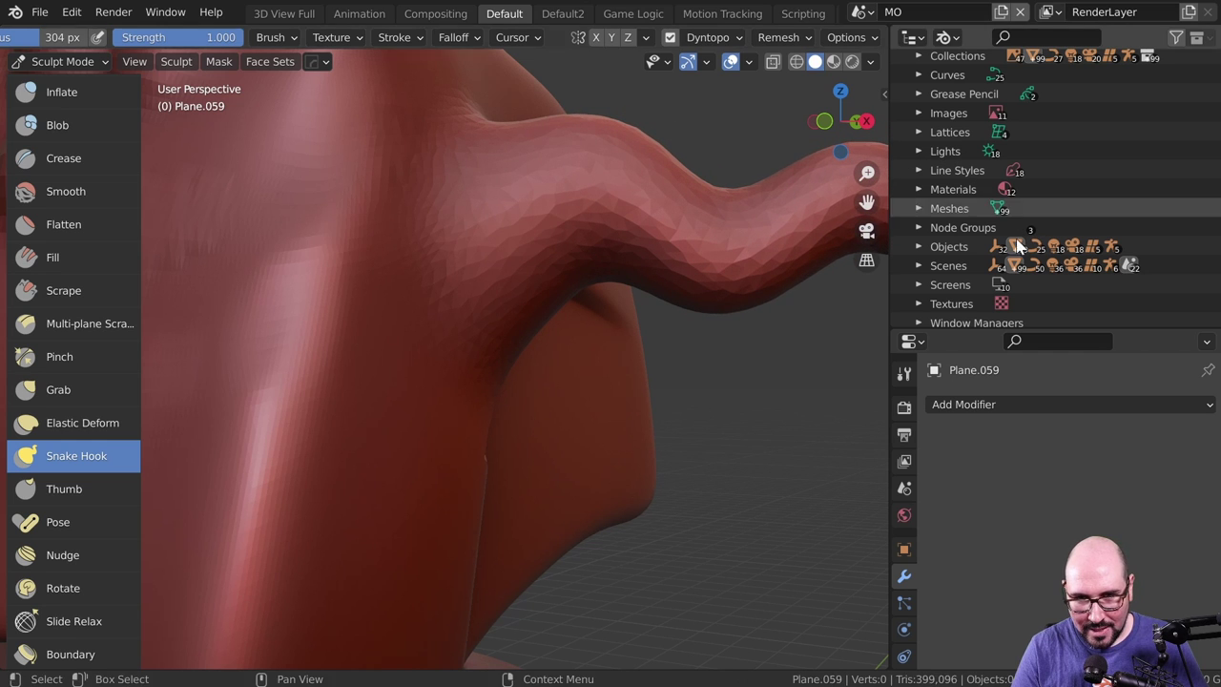
pyautogui.scroll(-4, 532, 286)
pyautogui.scroll(-2, 467, 343)
pyautogui.scroll(3, 466, 343)
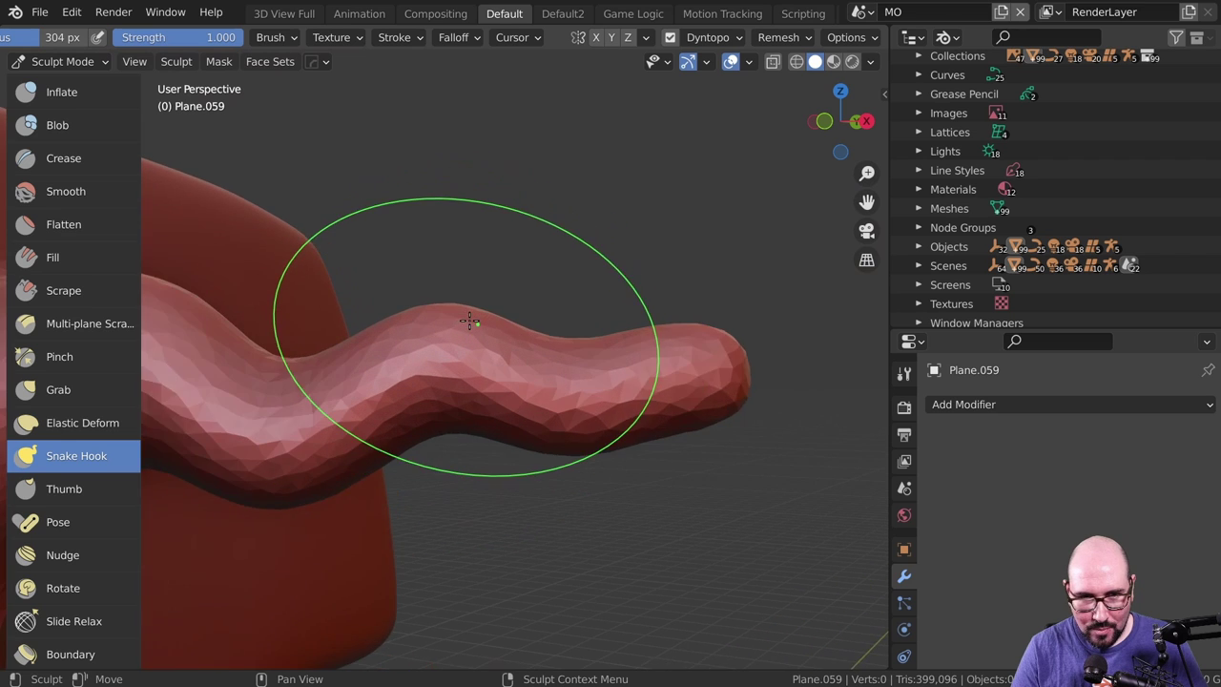
pyautogui.scroll(2, 472, 321)
# - Pull one branch up from the tube's top and another down from its underside
pyautogui.moveTo(453, 318)
pyautogui.mouseDown()
pyautogui.moveTo(477, 245)
pyautogui.moveTo(640, 137)
pyautogui.moveTo(722, 59)
pyautogui.mouseUp()
pyautogui.moveTo(675, 299)
pyautogui.mouseDown(button='middle')
pyautogui.moveTo(435, 185)
pyautogui.moveTo(565, 207)
pyautogui.mouseUp(button='middle')
pyautogui.moveTo(552, 191)
pyautogui.mouseDown()
pyautogui.moveTo(630, 405)
pyautogui.moveTo(645, 496)
pyautogui.moveTo(687, 439)
pyautogui.moveTo(754, 411)
pyautogui.moveTo(592, 467)
pyautogui.moveTo(465, 474)
pyautogui.mouseUp()
pyautogui.scroll(2, 465, 474)
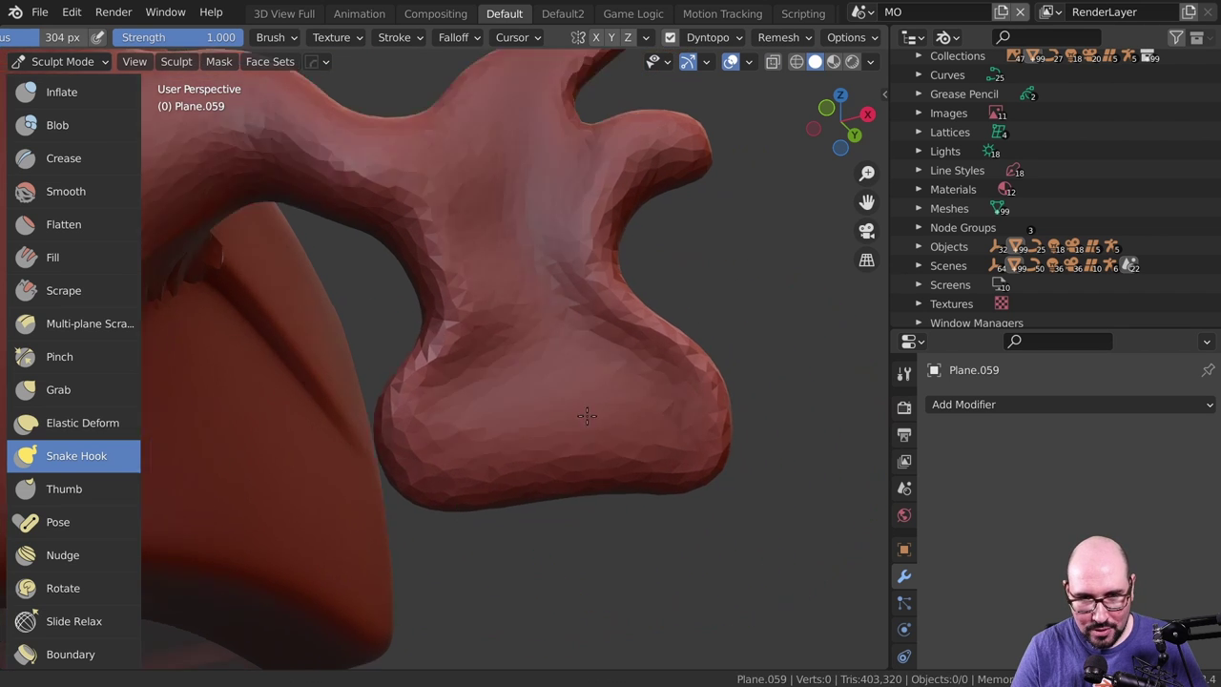
pyautogui.scroll(4, 507, 340)
# - Stretch the tube's tip out to the right and pull a bulb downward from it
pyautogui.moveTo(578, 327); pyautogui.dragTo(870, 381)
pyautogui.moveTo(870, 381)
pyautogui.mouseDown(button='middle')
pyautogui.moveTo(810, 300)
pyautogui.moveTo(648, 333)
pyautogui.mouseUp(button='middle')
pyautogui.moveTo(649, 333)
pyautogui.mouseDown()
pyautogui.moveTo(598, 425)
pyautogui.moveTo(700, 428)
pyautogui.moveTo(658, 515)
pyautogui.moveTo(668, 578)
pyautogui.mouseUp()
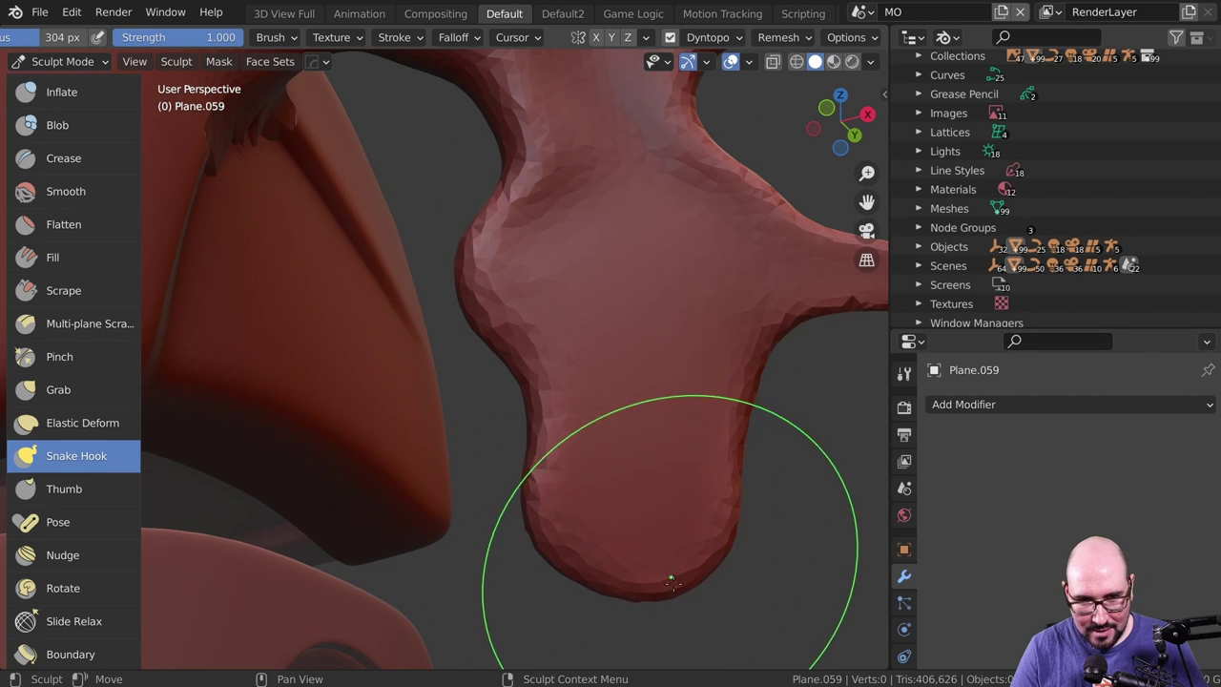
pyautogui.keyDown('shift'); pyautogui.moveTo(668, 578); pyautogui.dragTo(576, 332, button='middle'); pyautogui.keyUp('shift')
# - Pull two lobes down-right and down-left into a finger-like V at the tentacle's end
pyautogui.moveTo(589, 303); pyautogui.dragTo(725, 520)
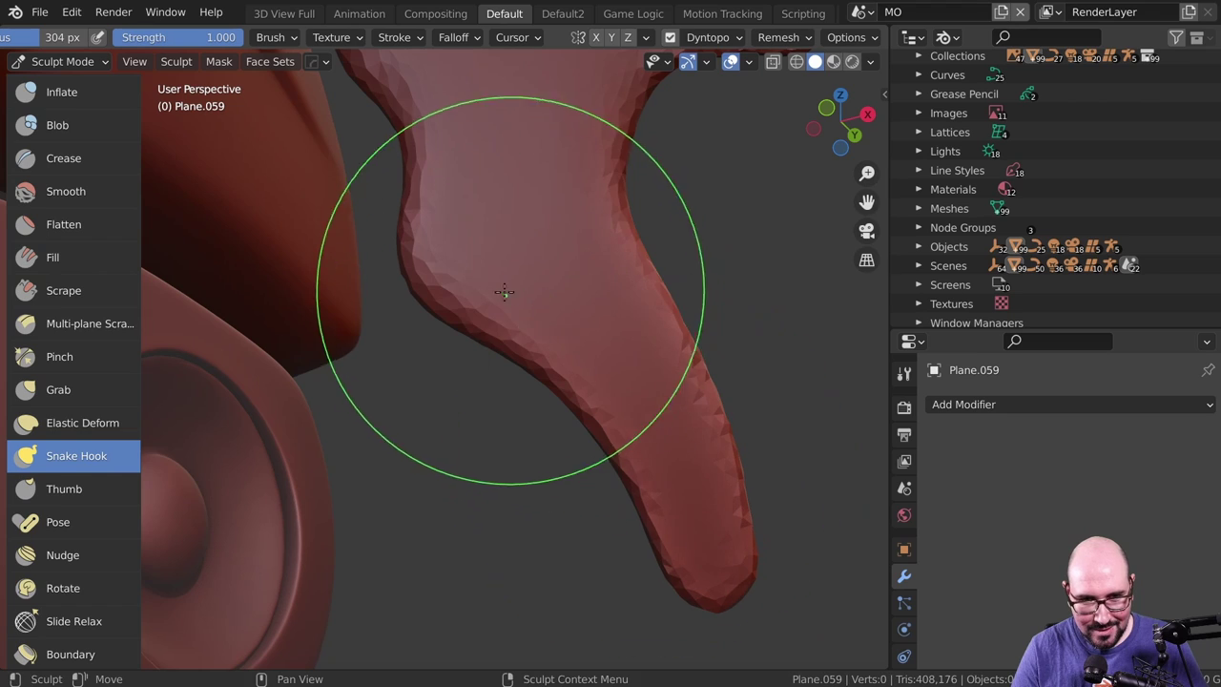
pyautogui.moveTo(499, 286); pyautogui.dragTo(363, 611)
pyautogui.scroll(-4, 467, 356)
pyautogui.moveTo(466, 357); pyautogui.dragTo(535, 355, button='middle')
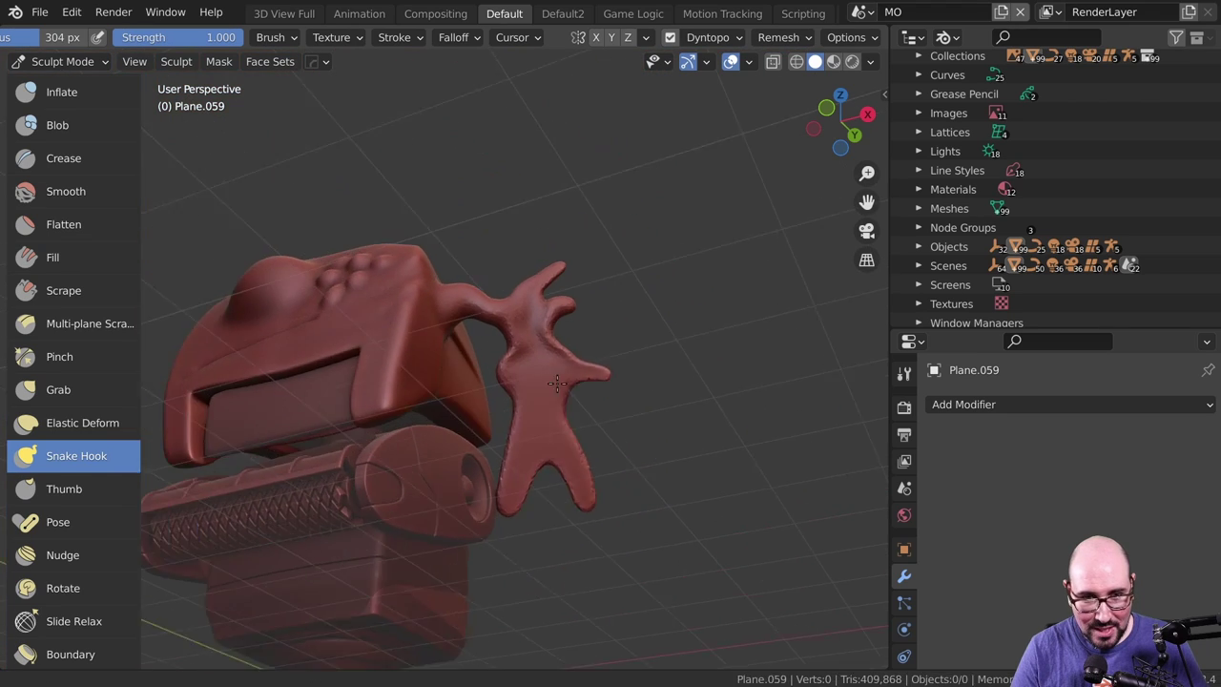
pyautogui.scroll(4, 492, 345)
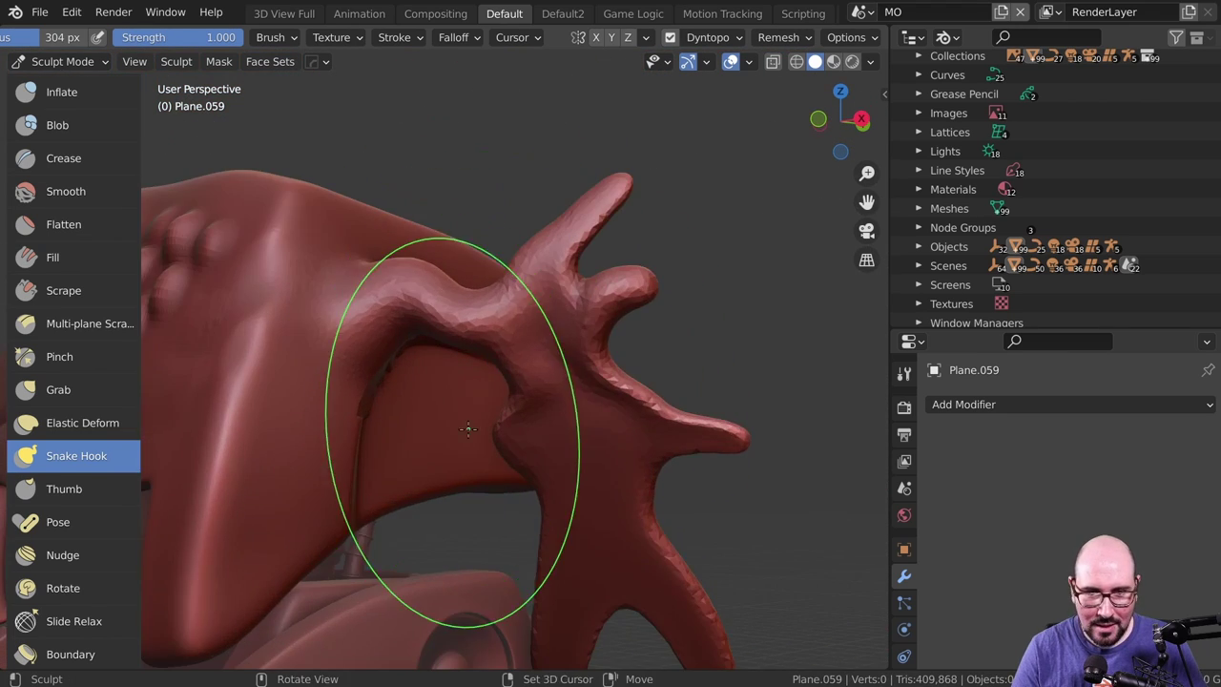
pyautogui.moveTo(469, 428); pyautogui.dragTo(566, 343, button='middle')
pyautogui.scroll(1, 565, 343)
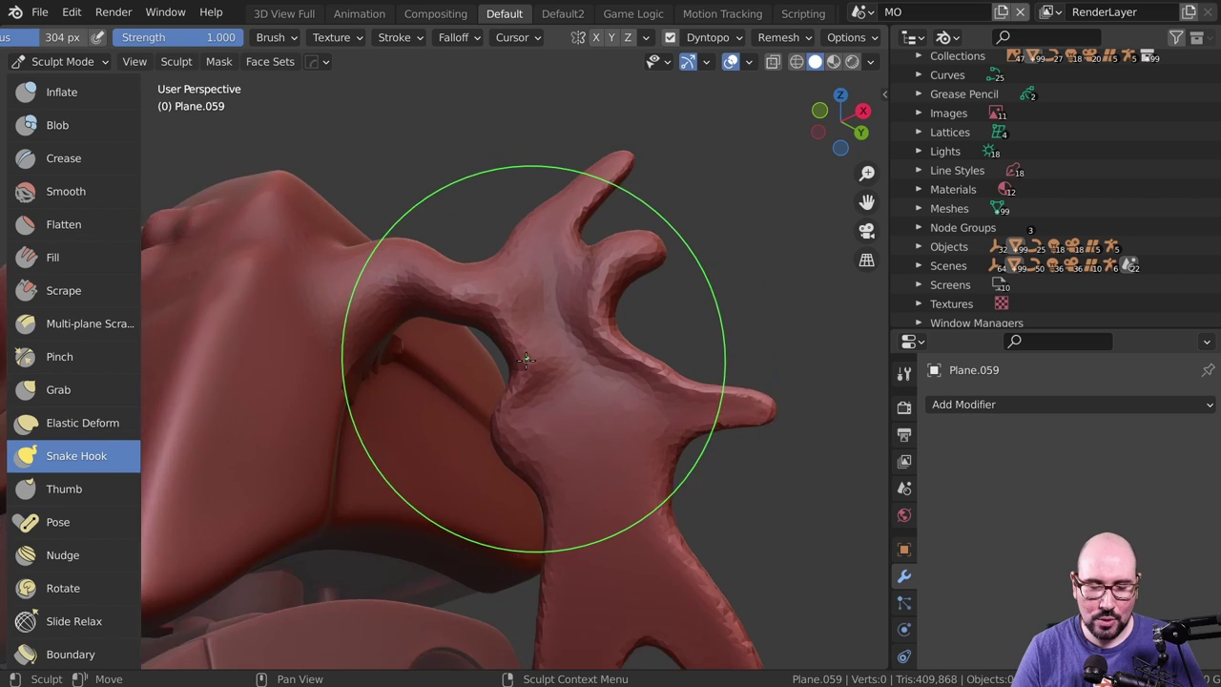
pyautogui.scroll(3, 534, 355)
pyautogui.scroll(2, 482, 229)
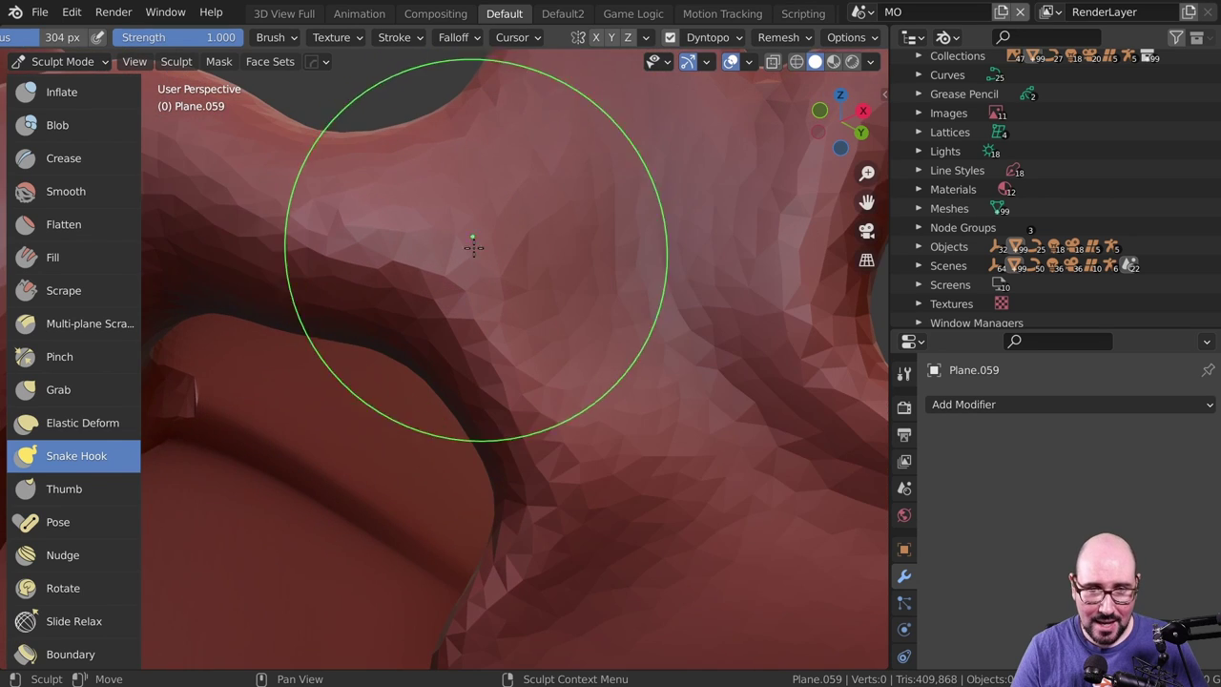
pyautogui.scroll(-4, 621, 394)
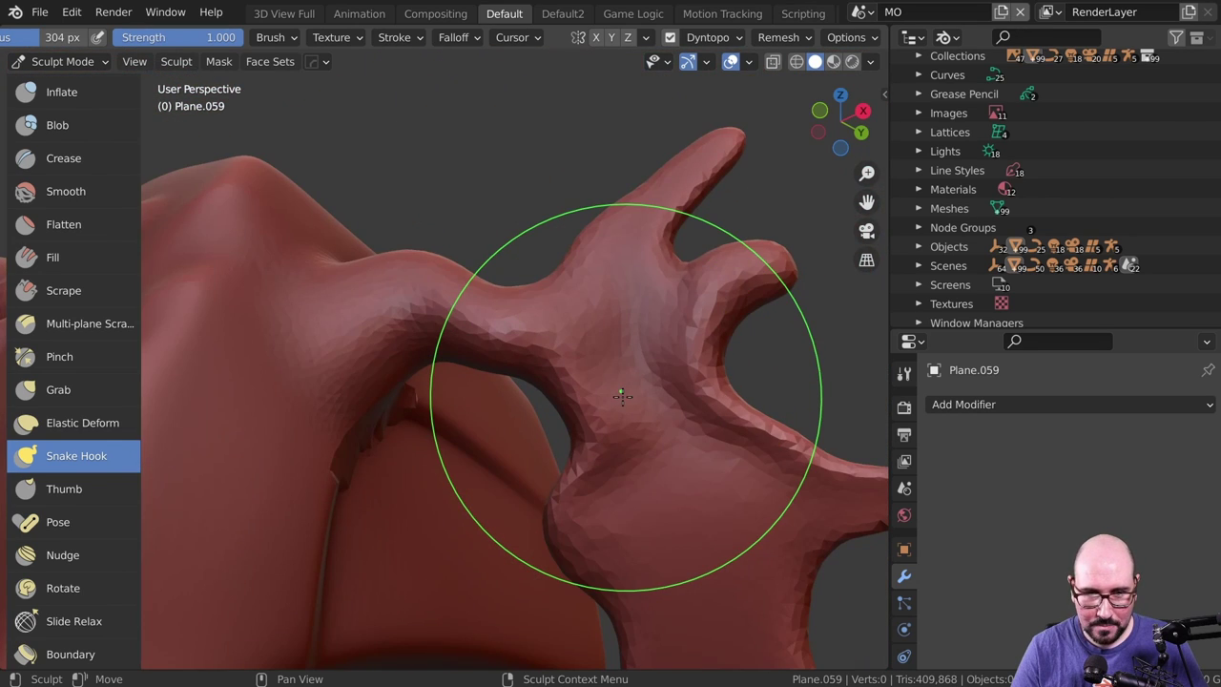
pyautogui.press('Tab')
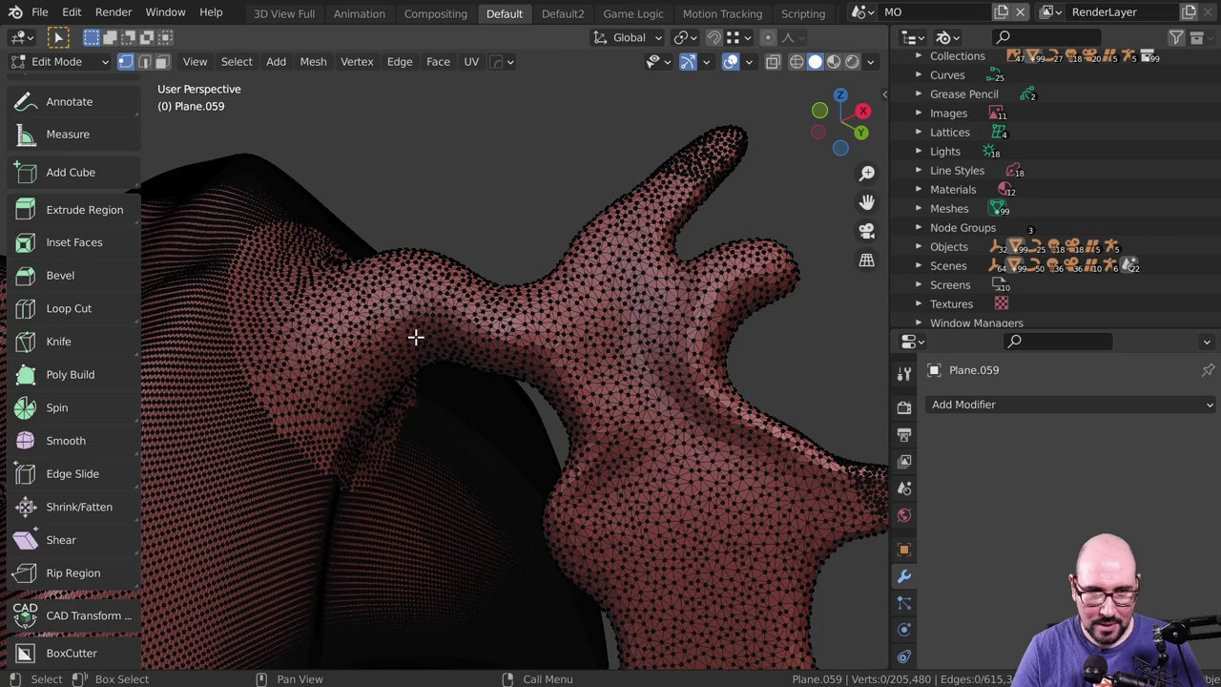
pyautogui.scroll(-1, 415, 337)
pyautogui.moveTo(528, 338); pyautogui.dragTo(550, 374, button='middle')
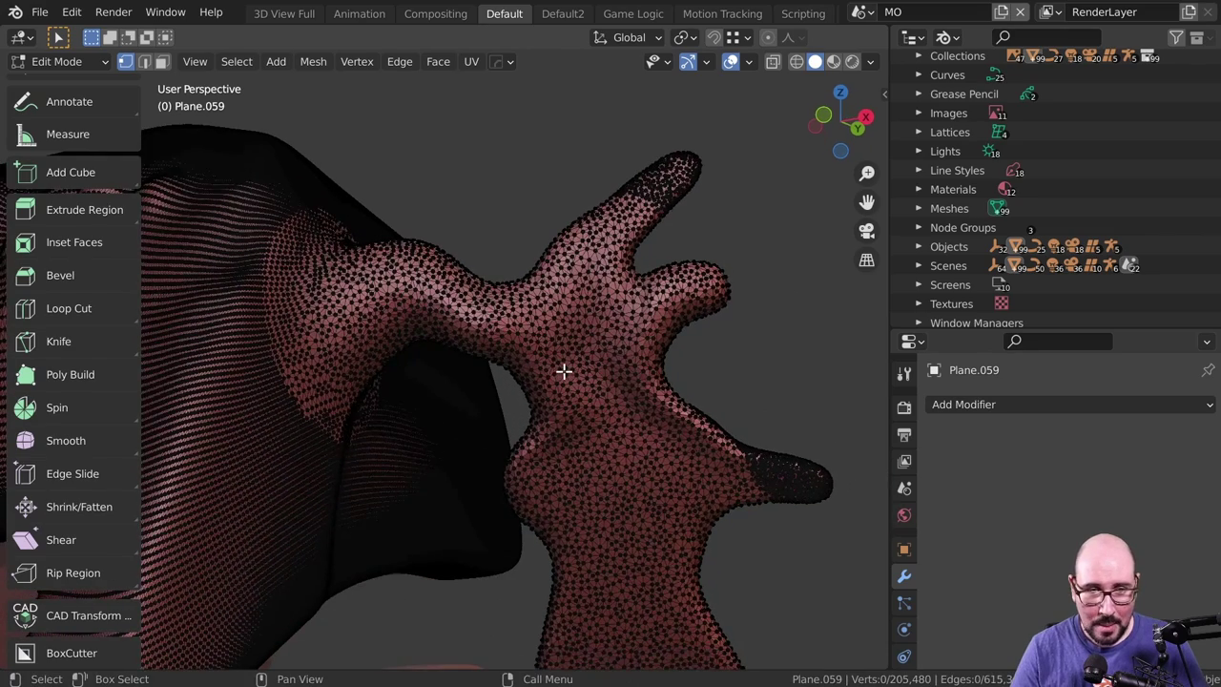
pyautogui.press('Tab')
pyautogui.moveTo(599, 340)
pyautogui.mouseDown(button='middle')
pyautogui.moveTo(577, 307)
pyautogui.moveTo(526, 359)
pyautogui.mouseUp(button='middle')
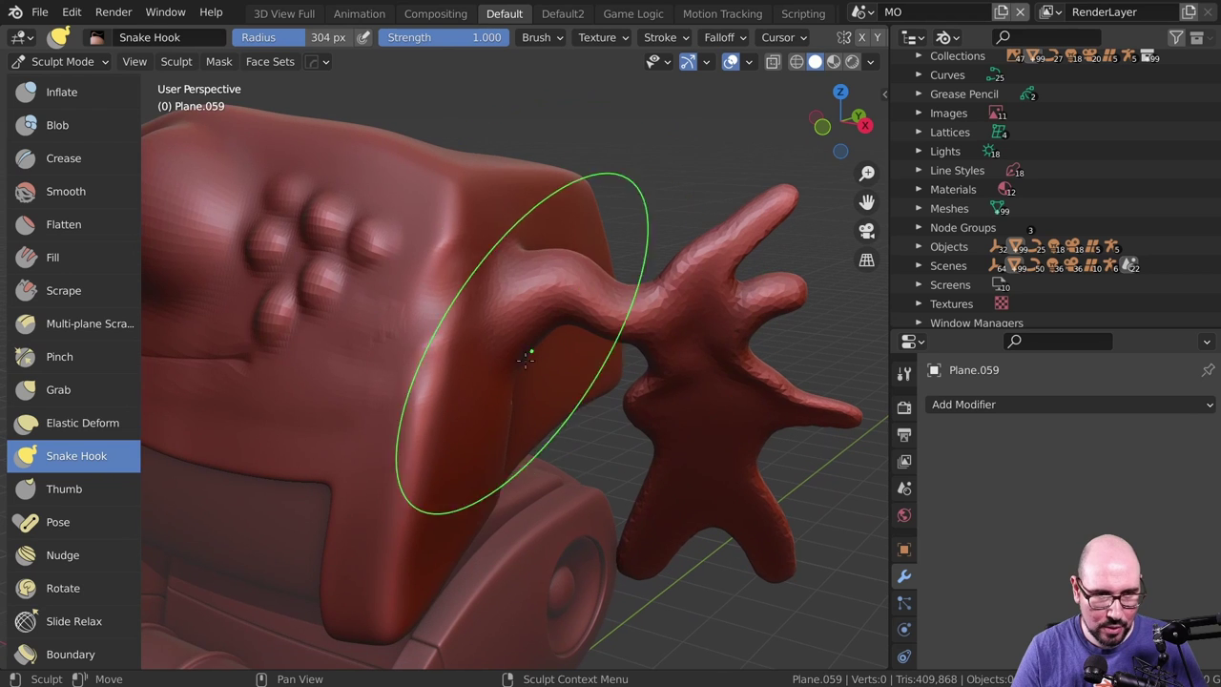
pyautogui.scroll(-6, 114, 458)
pyautogui.scroll(-2, 122, 484)
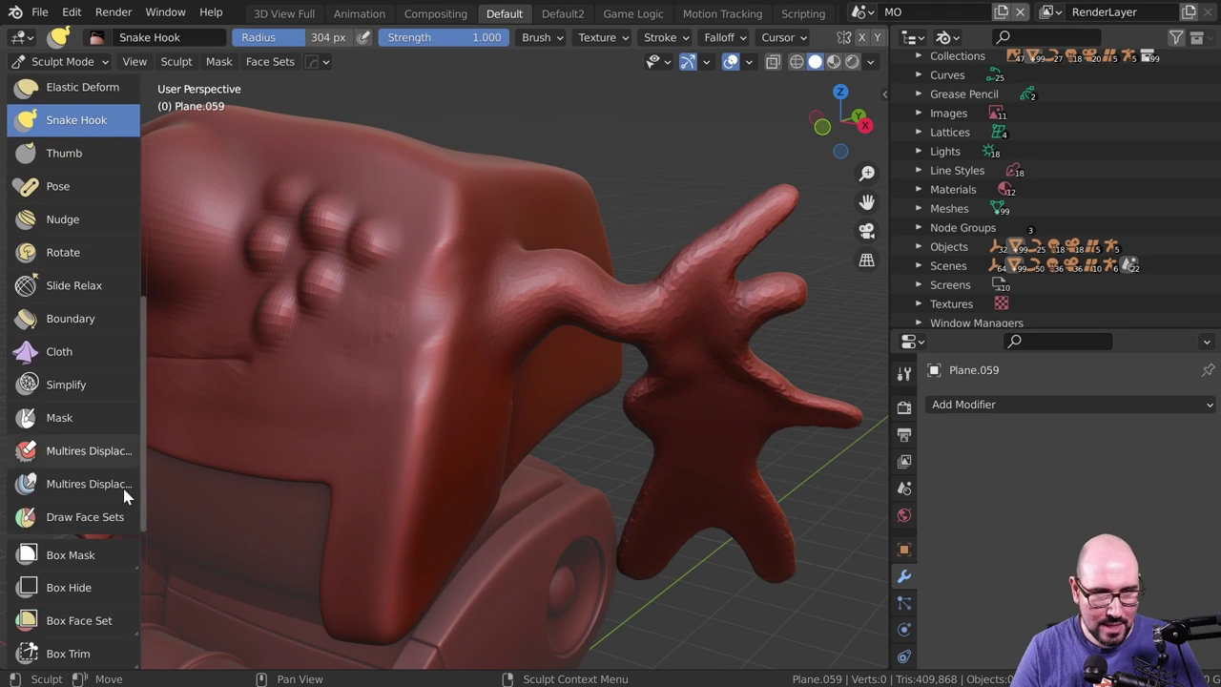
pyautogui.scroll(-6, 120, 362)
pyautogui.scroll(-2, 119, 239)
pyautogui.scroll(7, 87, 507)
pyautogui.scroll(3, 66, 322)
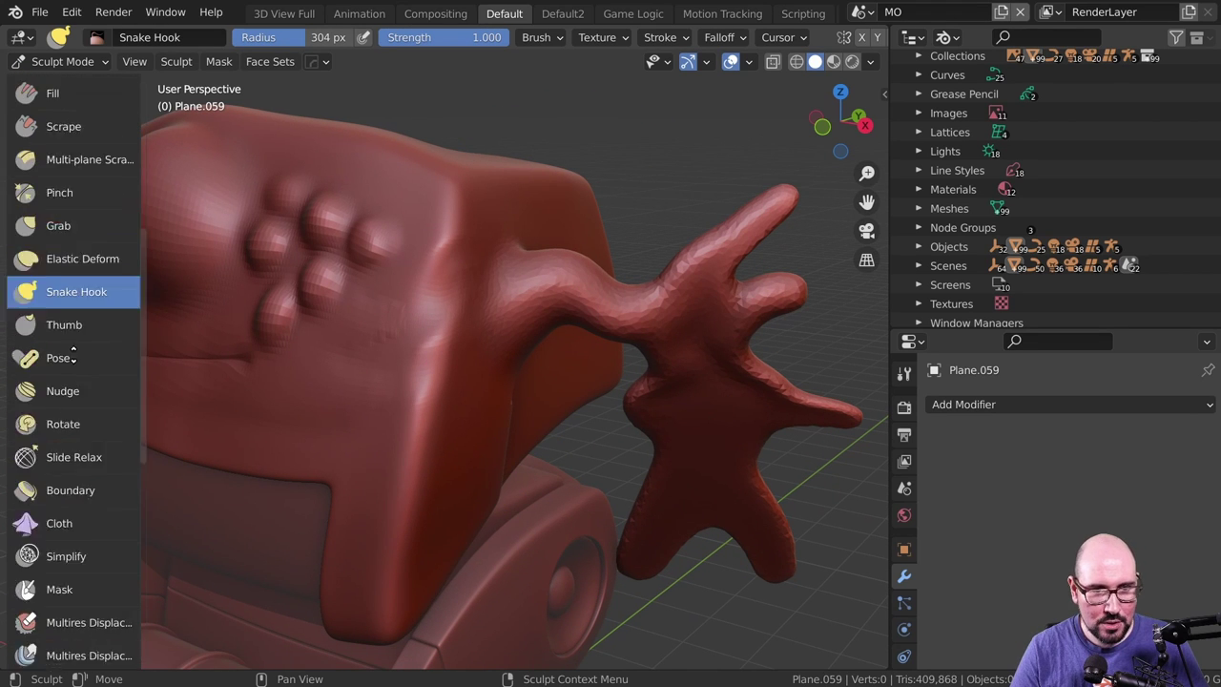
pyautogui.scroll(8, 81, 332)
pyautogui.scroll(3, 81, 332)
pyautogui.moveTo(429, 363); pyautogui.dragTo(551, 420, button='middle')
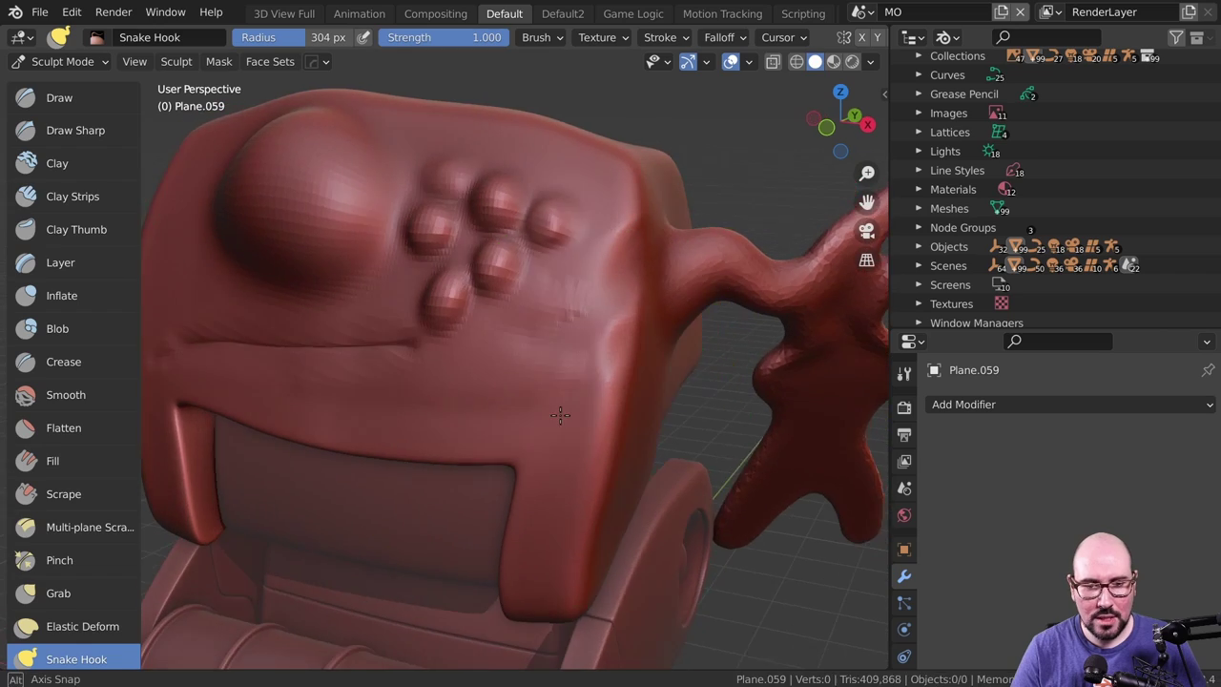